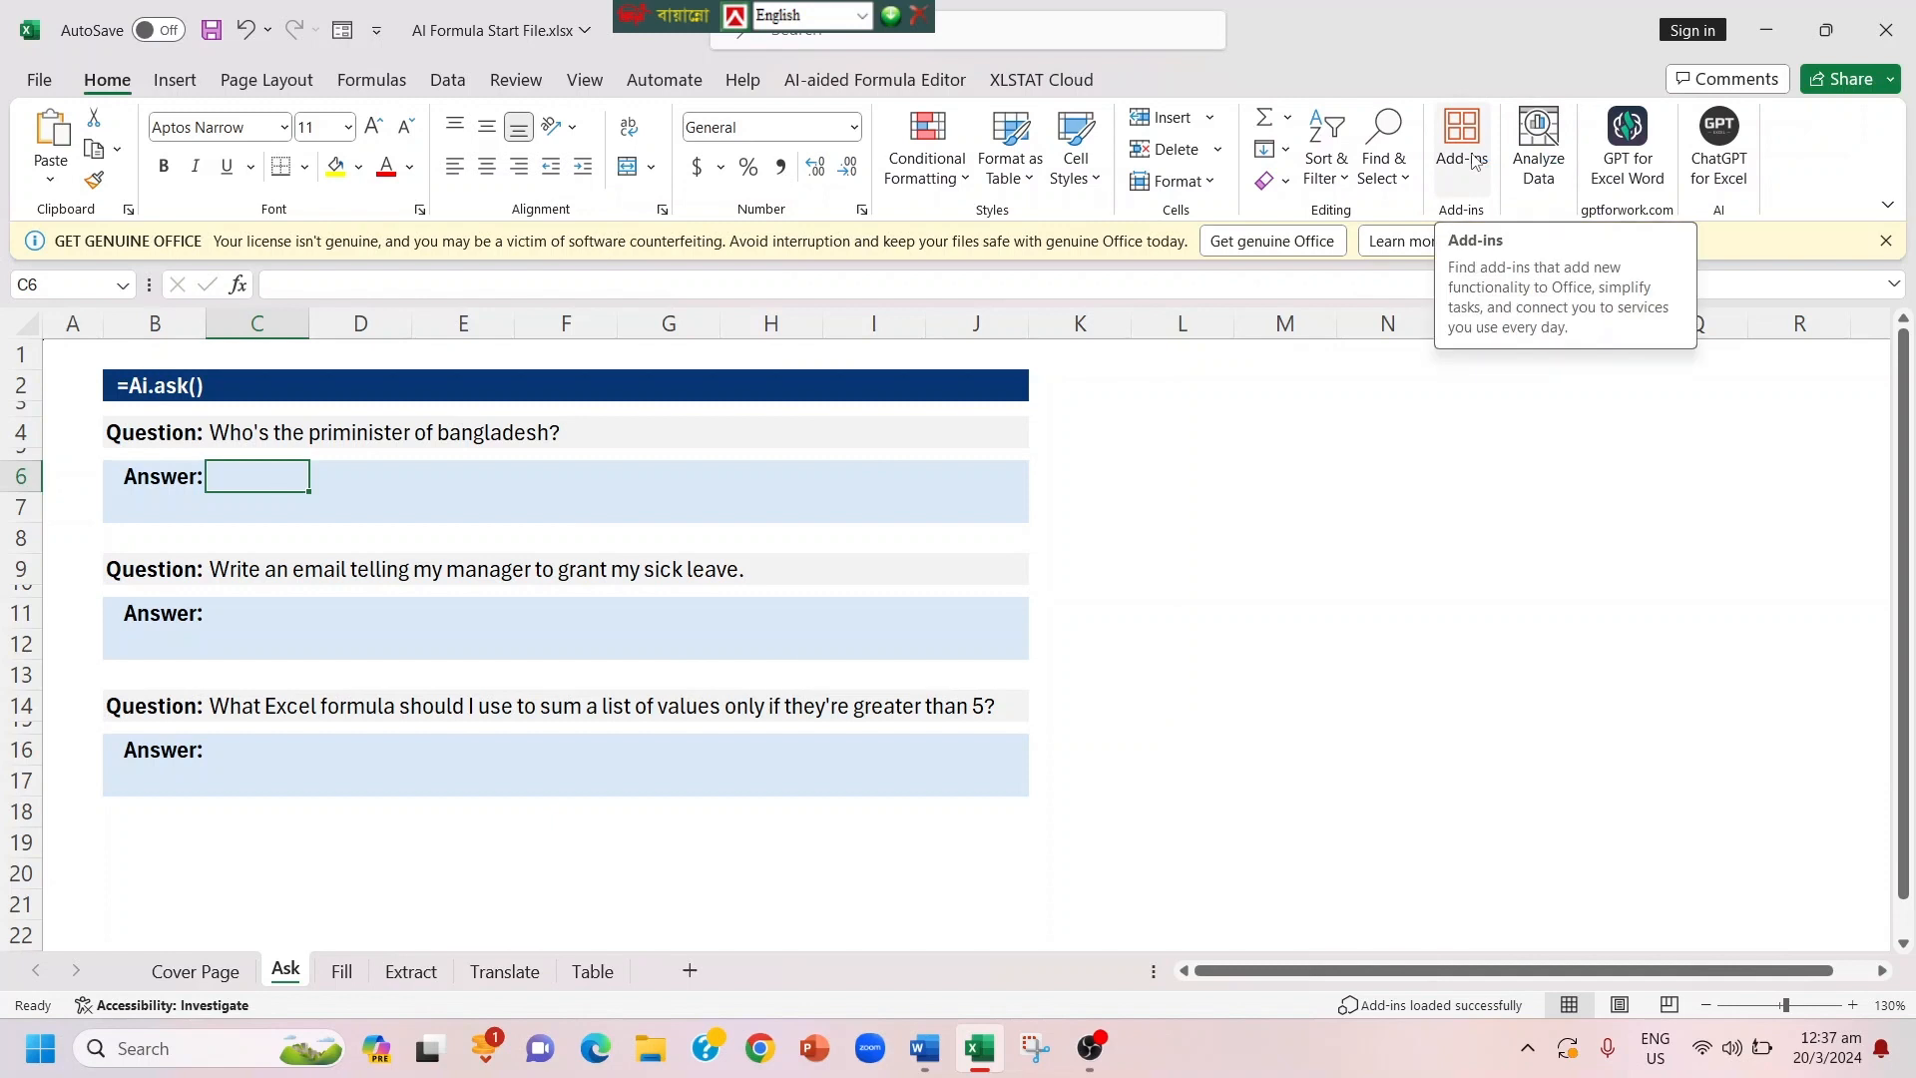
Step: Search the Office add-ins store for chatgpt, add ChatGPT for Excel from the matches, and close the store
{"action": "left_click", "coordinate": [1473, 160]}
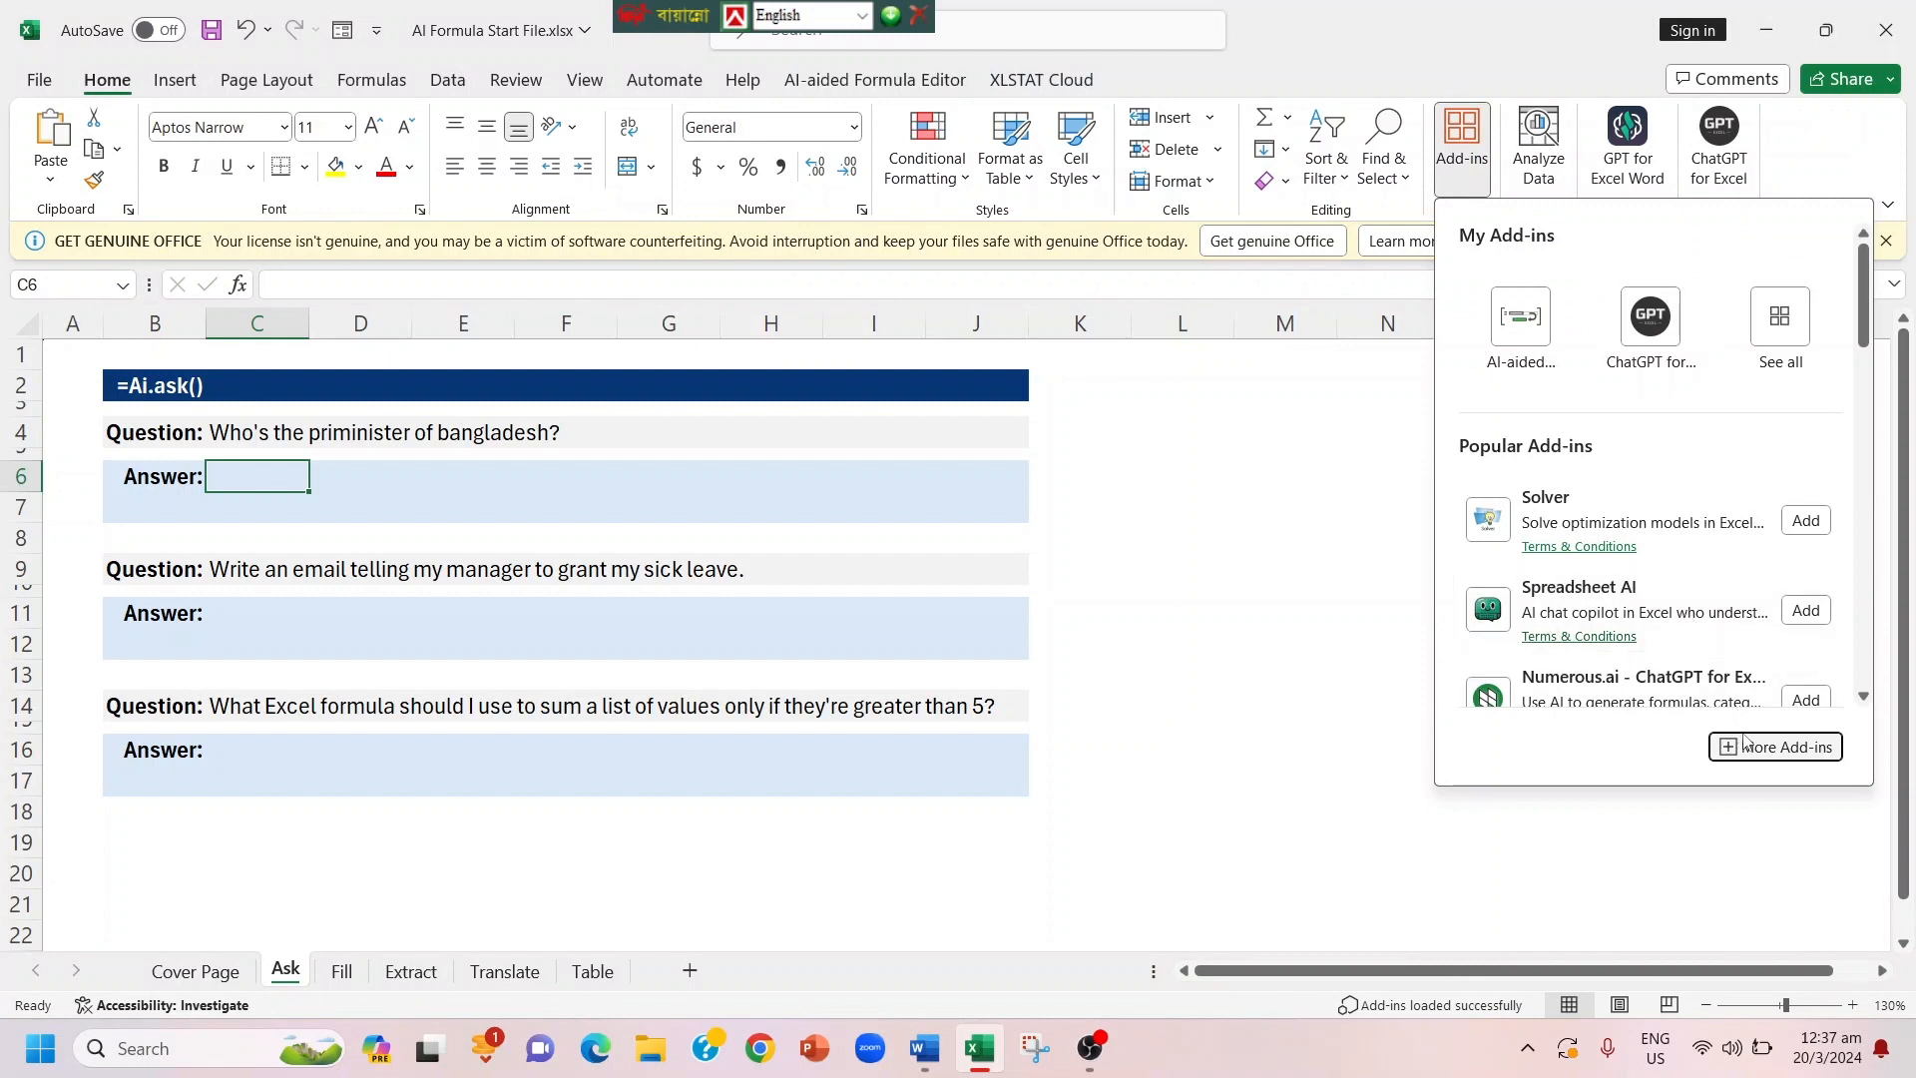
{"action": "left_click", "coordinate": [1745, 746]}
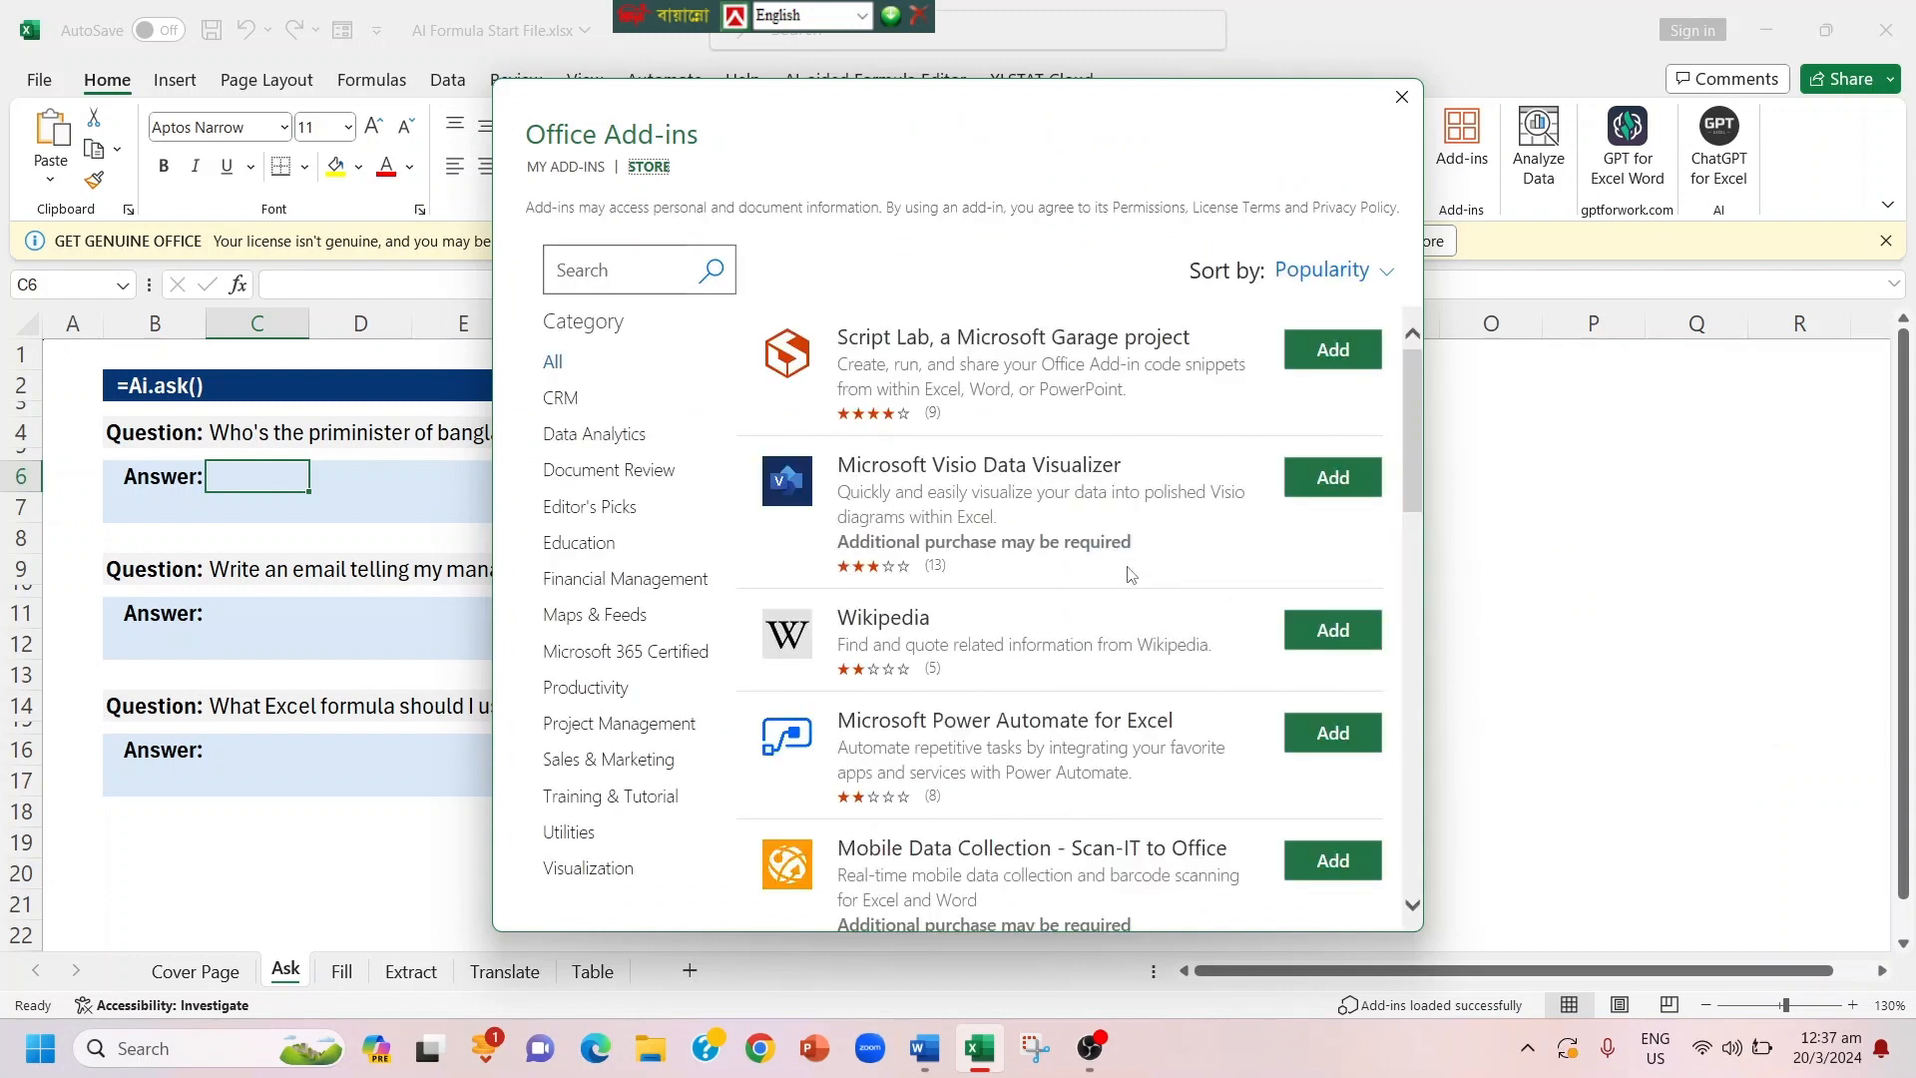
{"action": "left_click", "coordinate": [626, 277]}
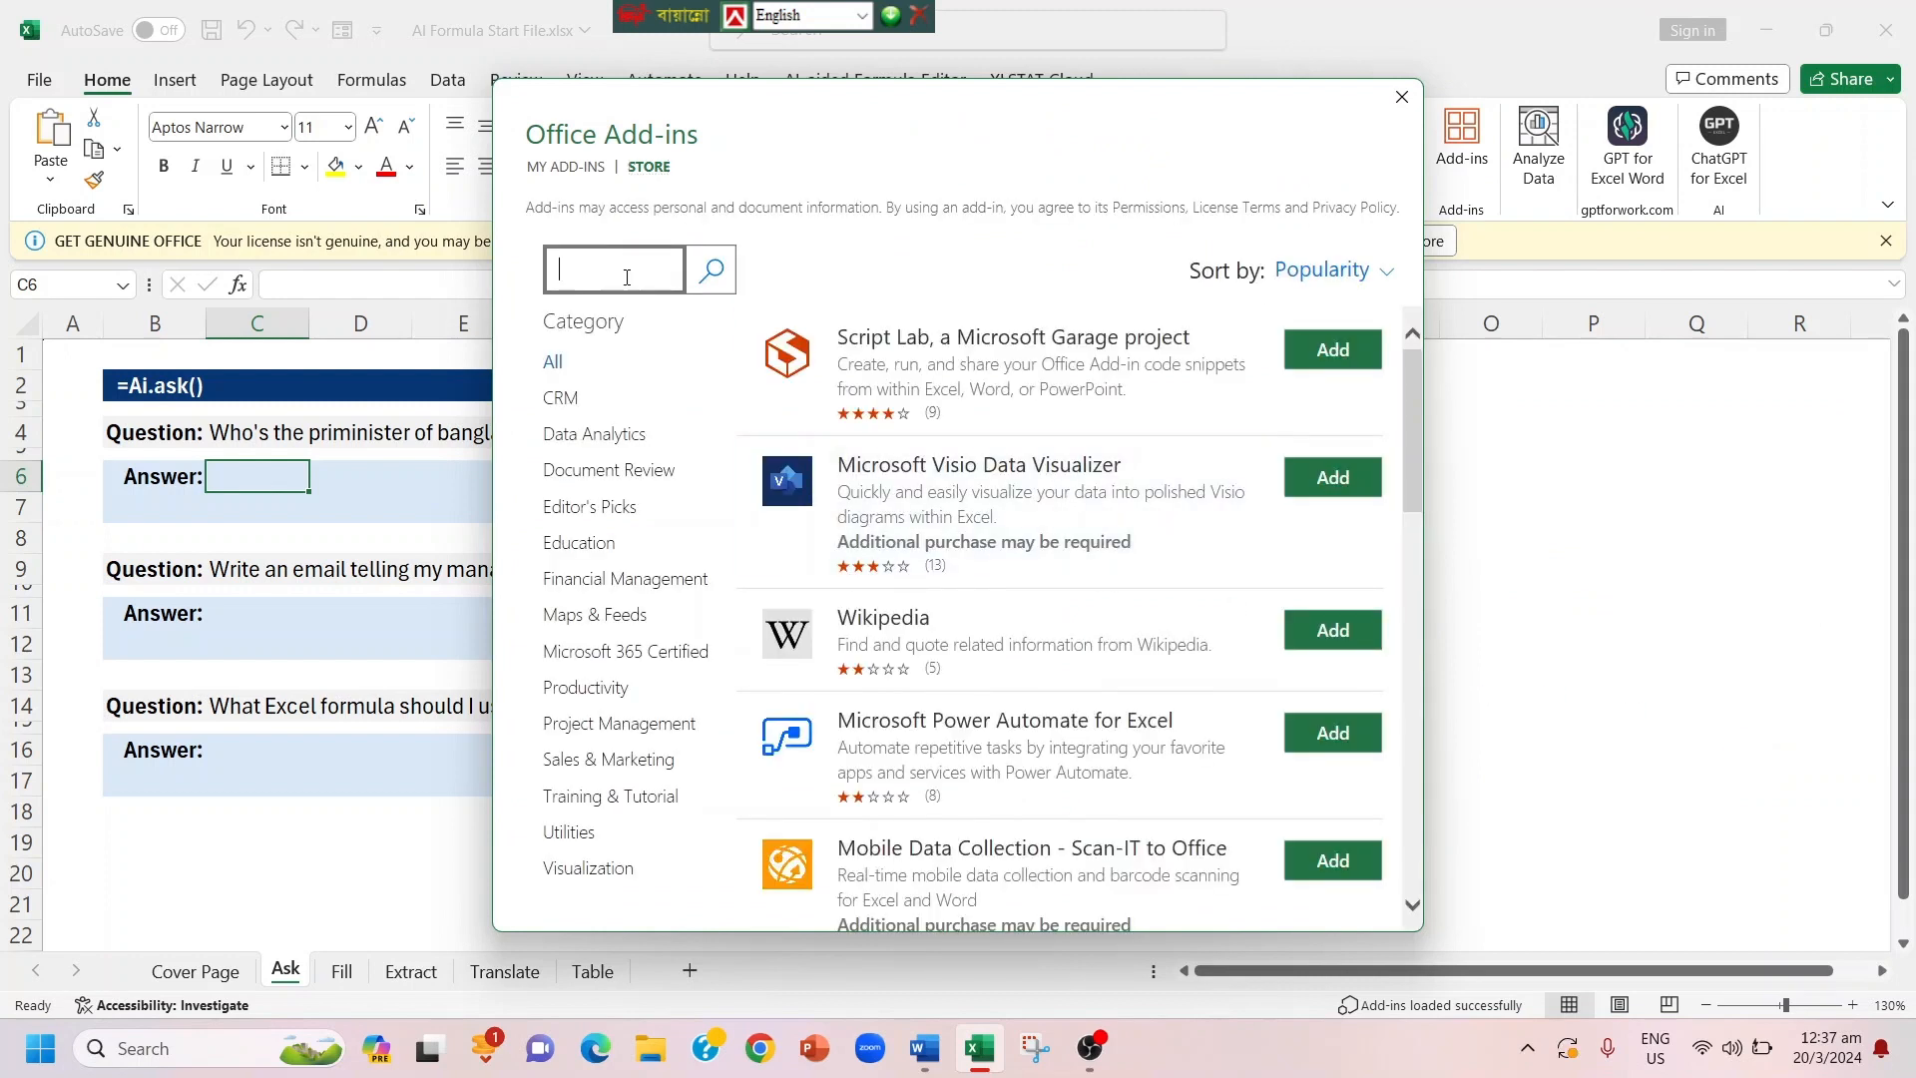
{"action": "type", "text": "chatgpt"}
{"action": "left_click", "coordinate": [718, 272]}
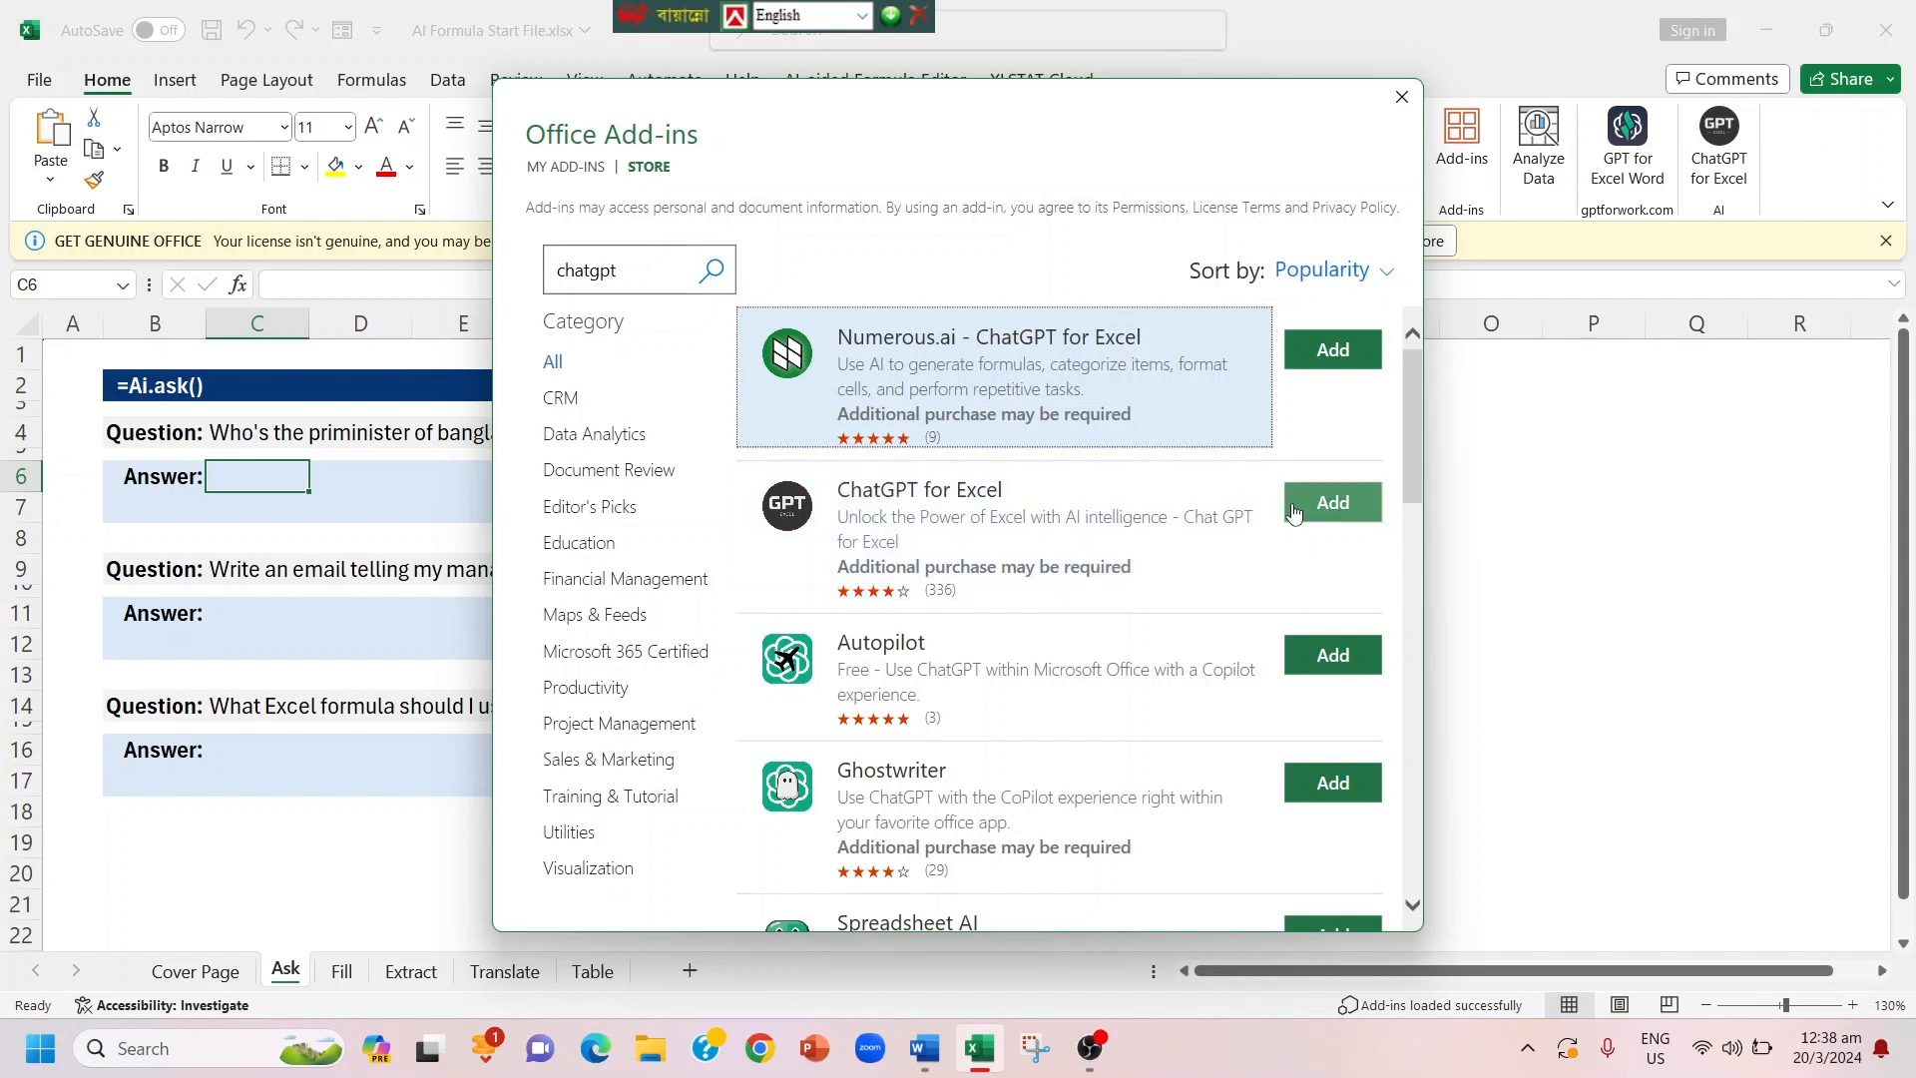
{"action": "left_click", "coordinate": [1331, 514]}
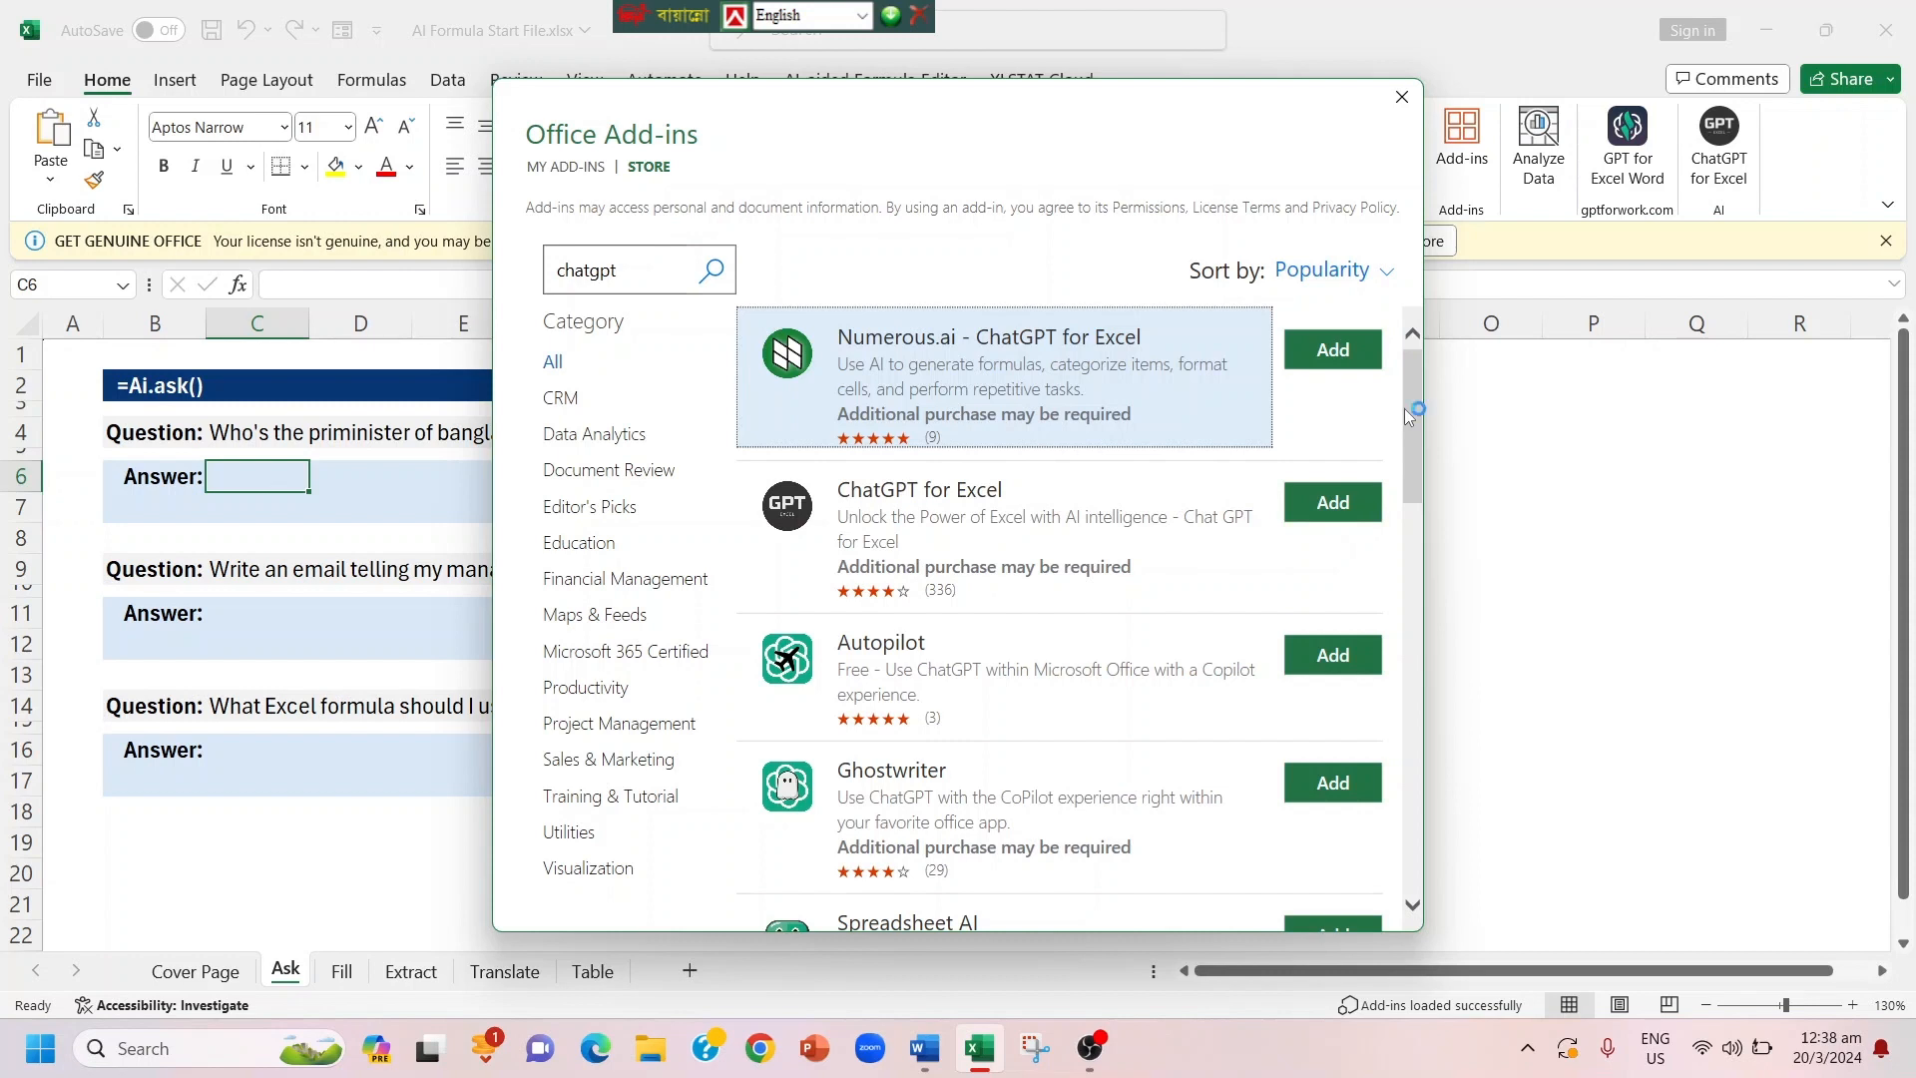
{"action": "left_click", "coordinate": [1407, 97]}
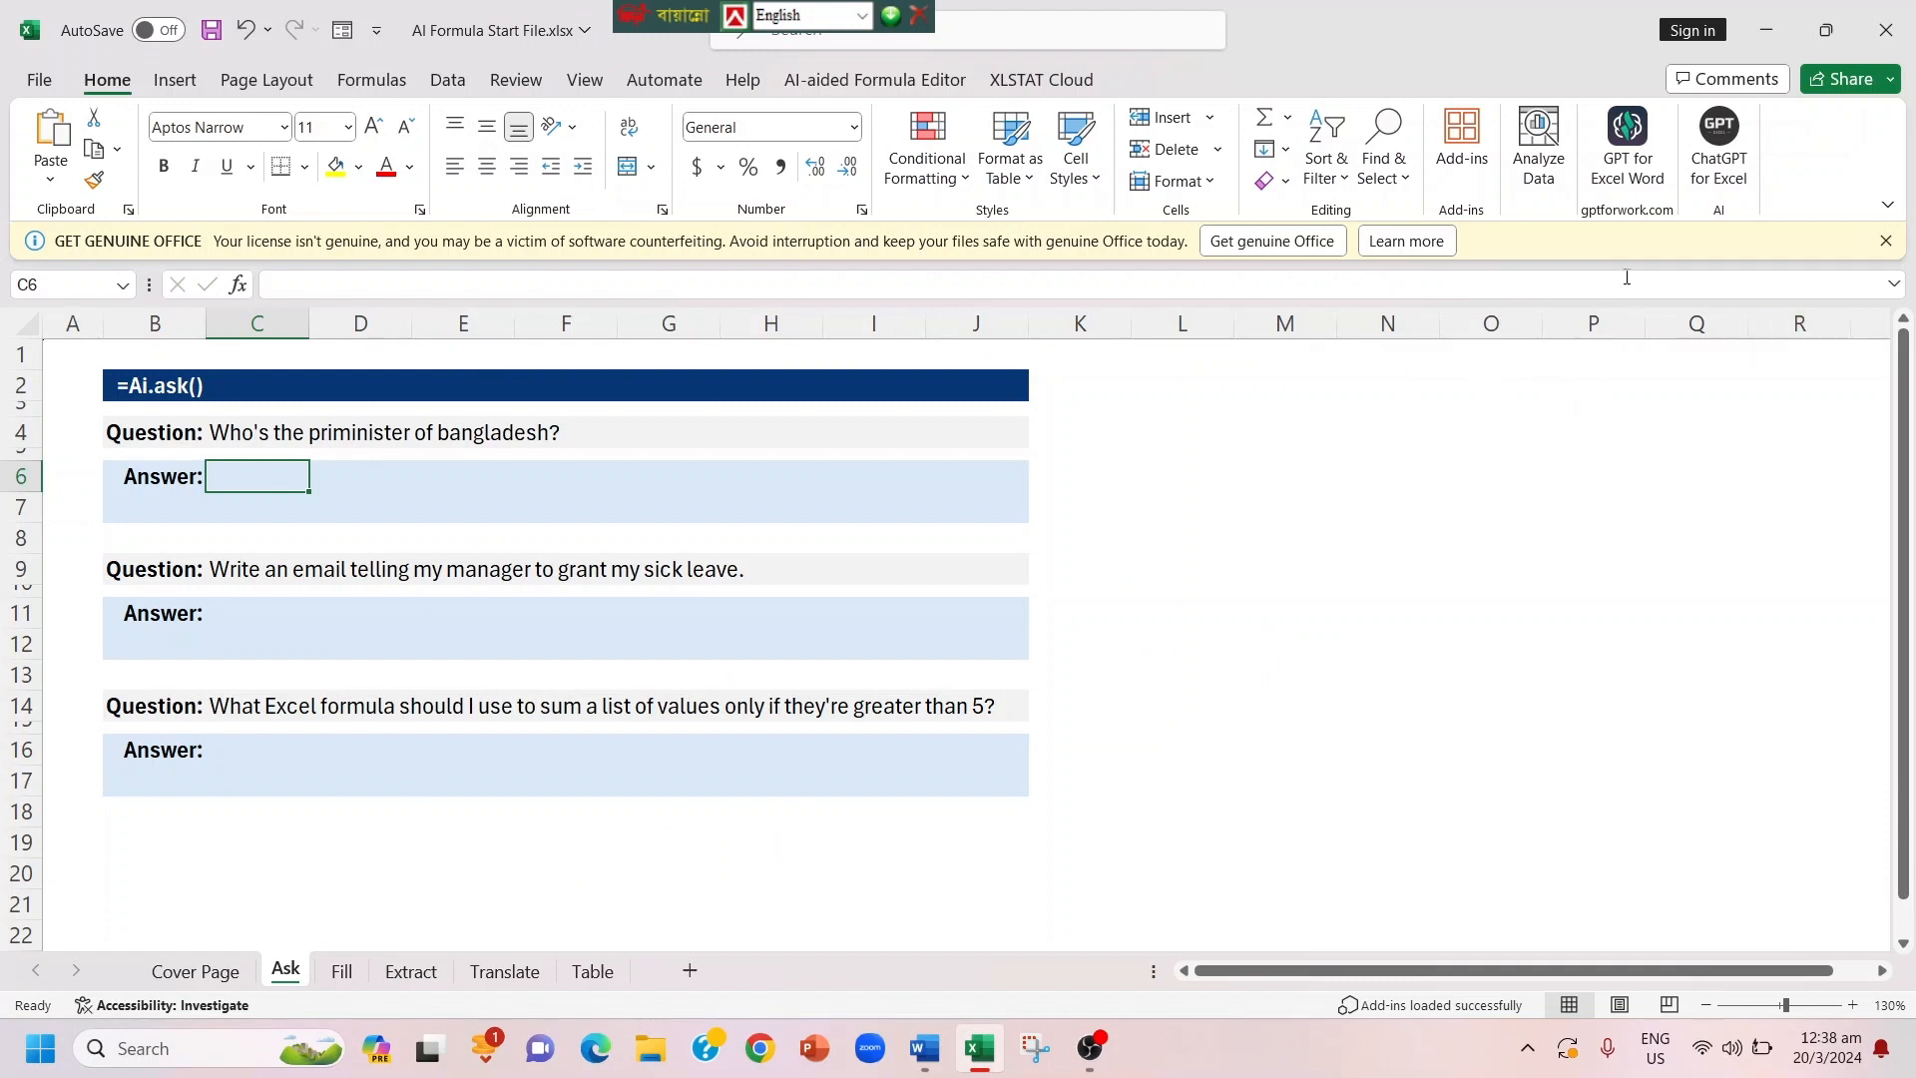
Step: Open the ChatGPT for Excel pane to view its getting-started guide, and close it
{"action": "left_click", "coordinate": [1630, 157]}
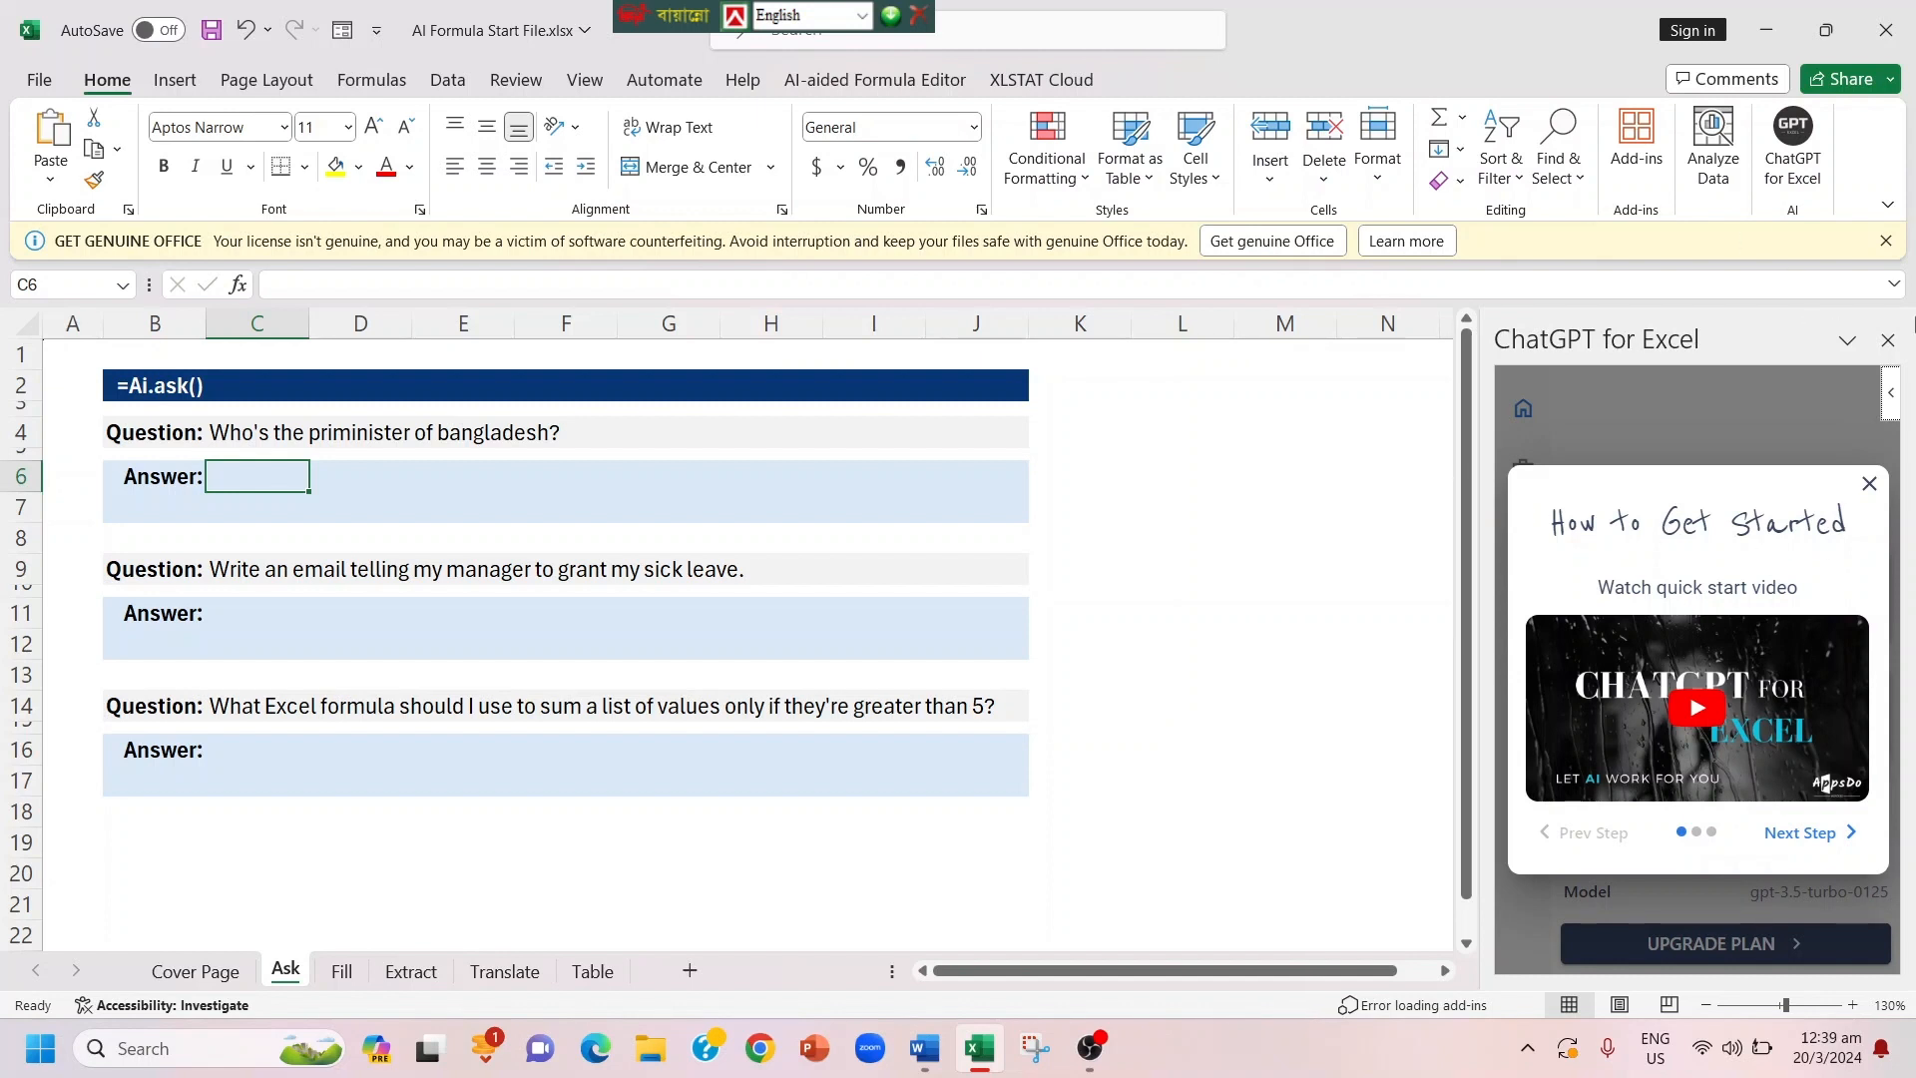
{"action": "left_click", "coordinate": [1887, 339]}
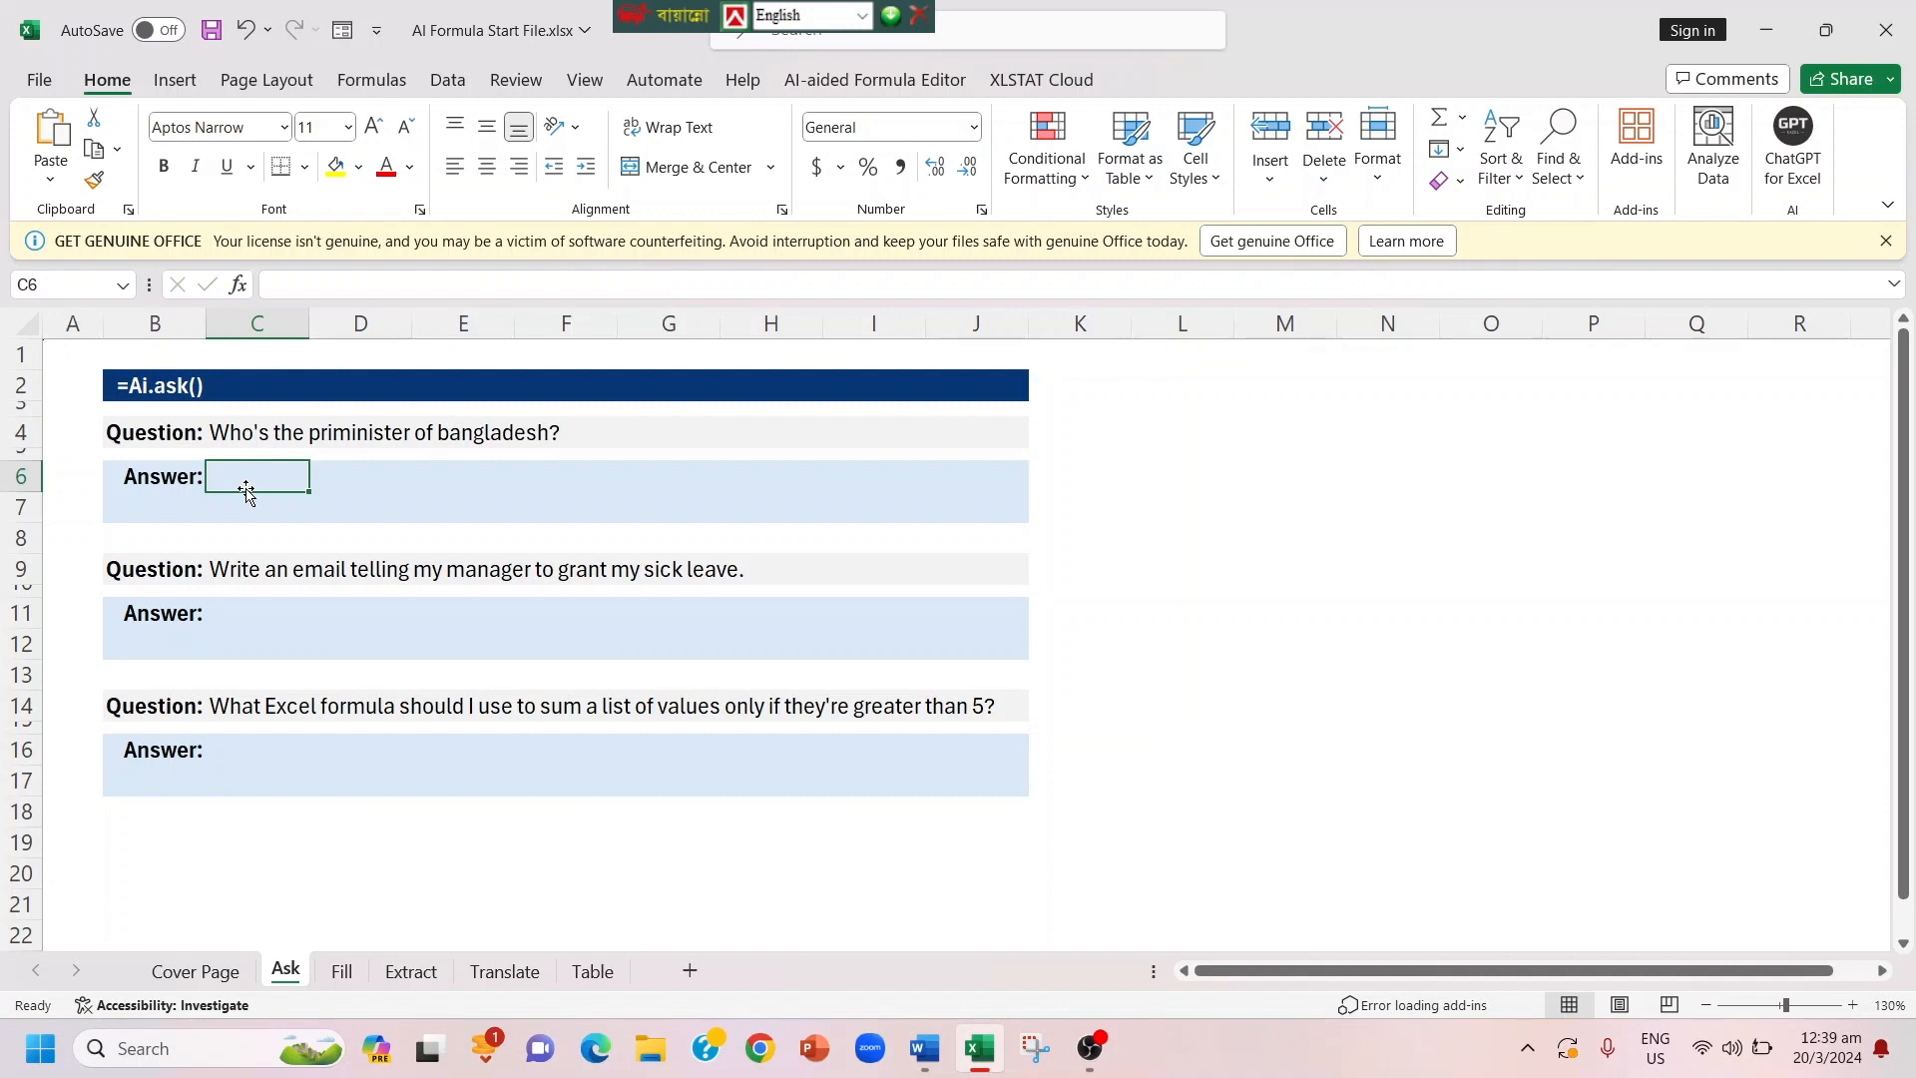
Step: Answer the Bangladesh prime minister question on the Ask sheet by entering =AI.ASK(C4) in cell C6
{"action": "type", "text": "="}
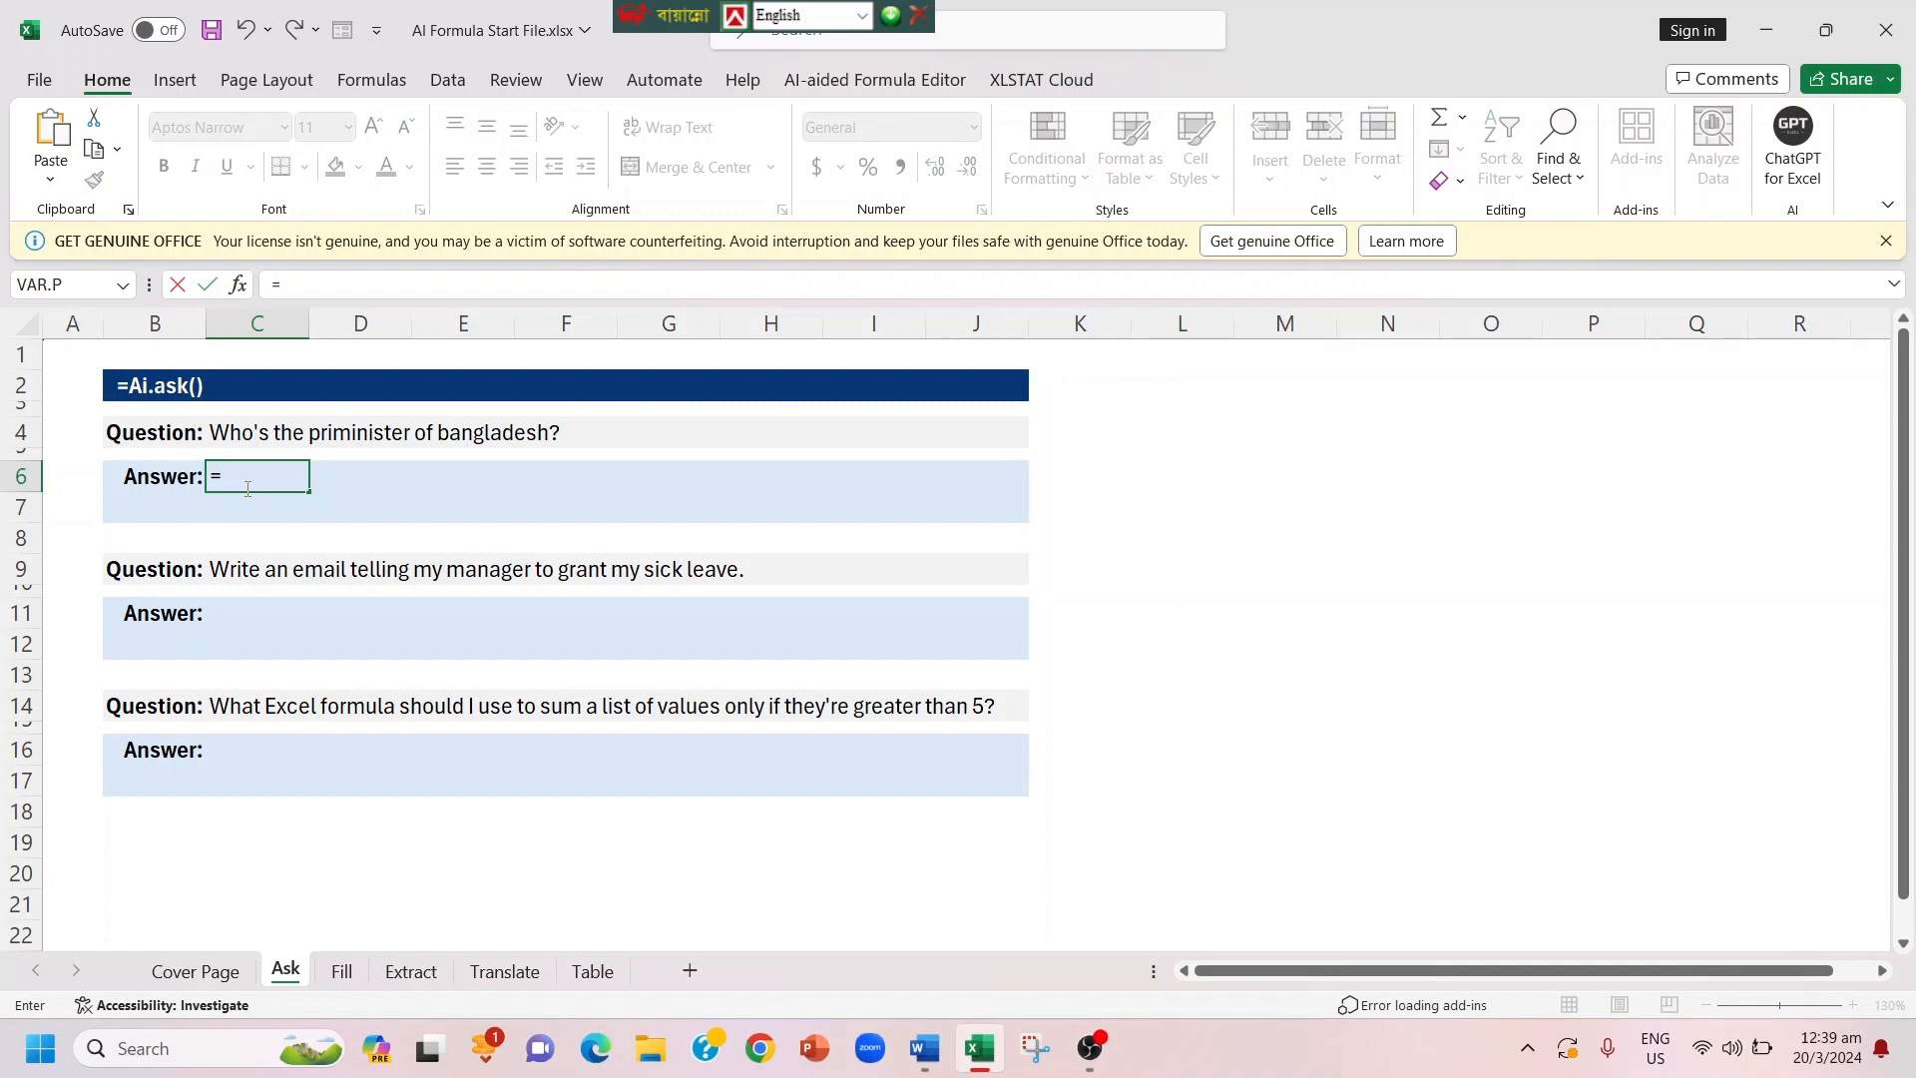
{"action": "type", "text": "Ai."}
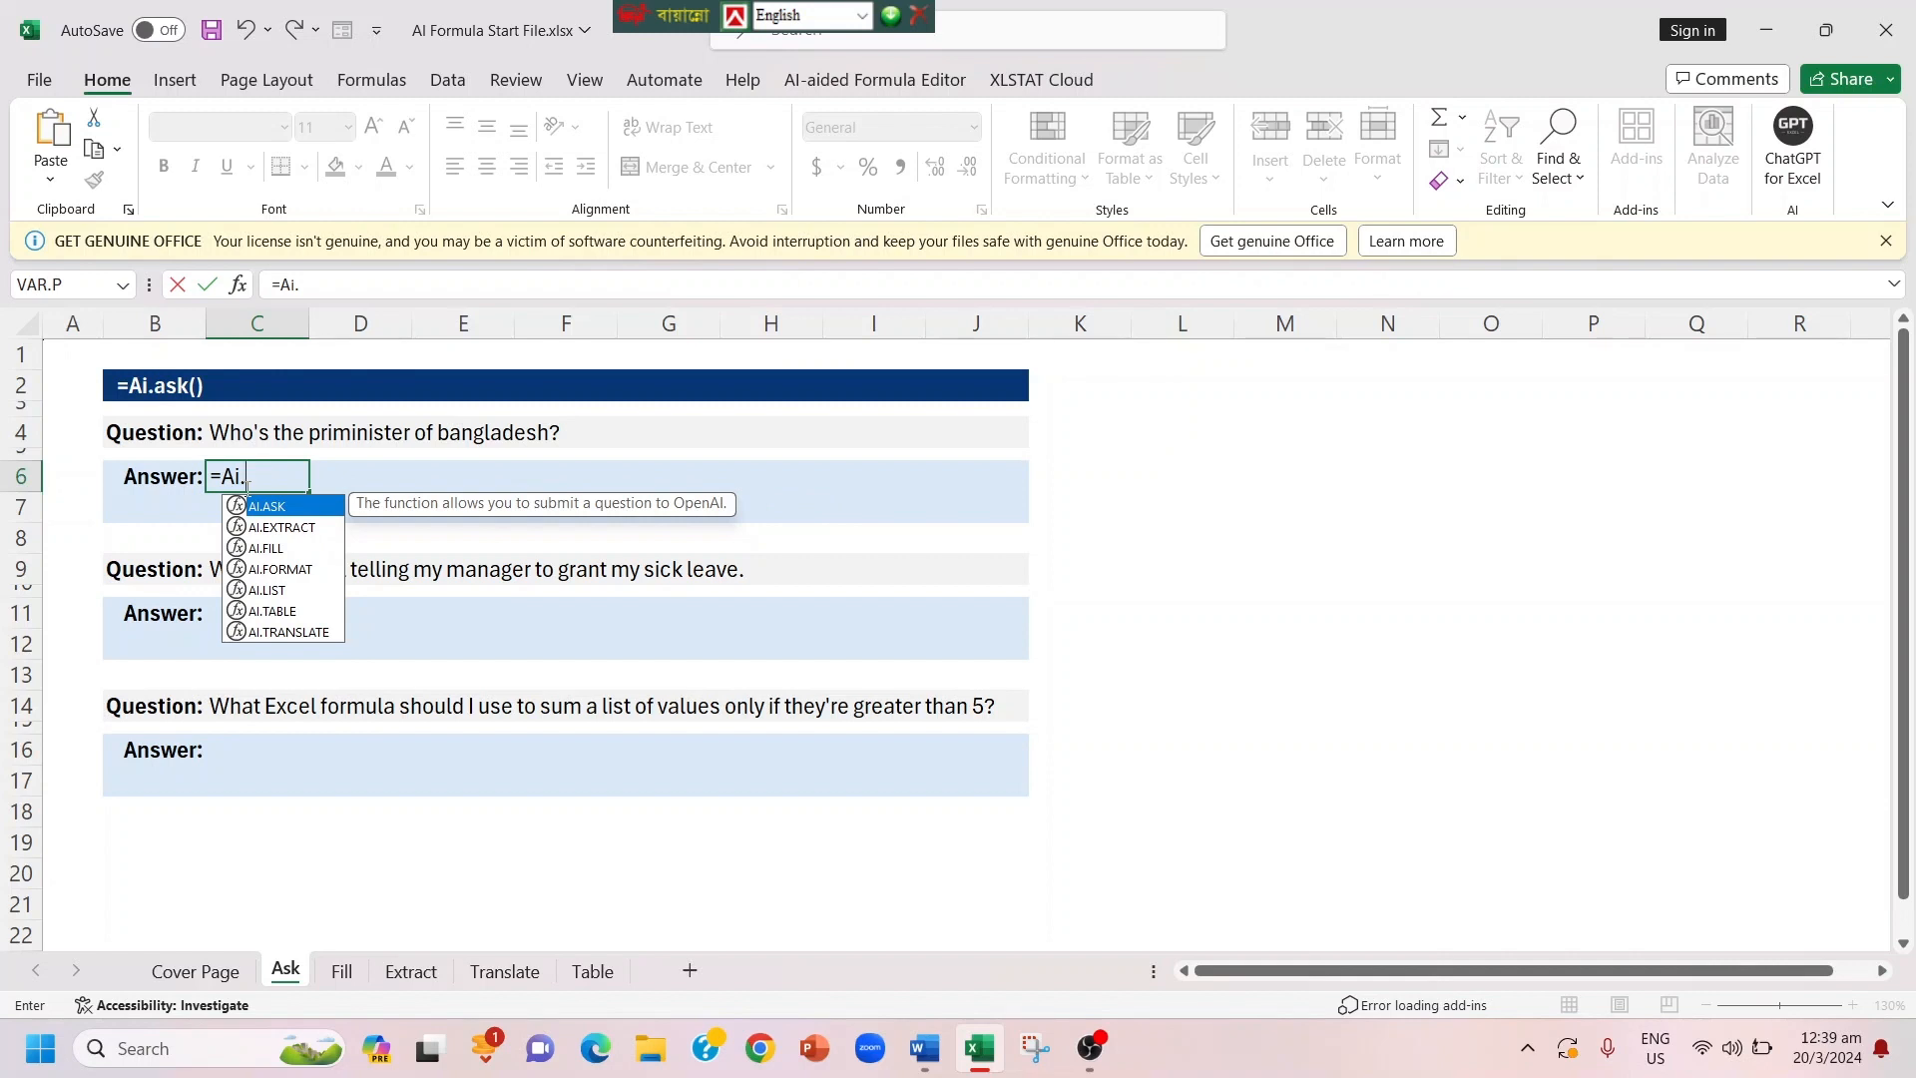
{"action": "key", "text": "Down"}
{"action": "key", "text": "Up"}
{"action": "type", "text": "."}
{"action": "key", "text": "Tab"}
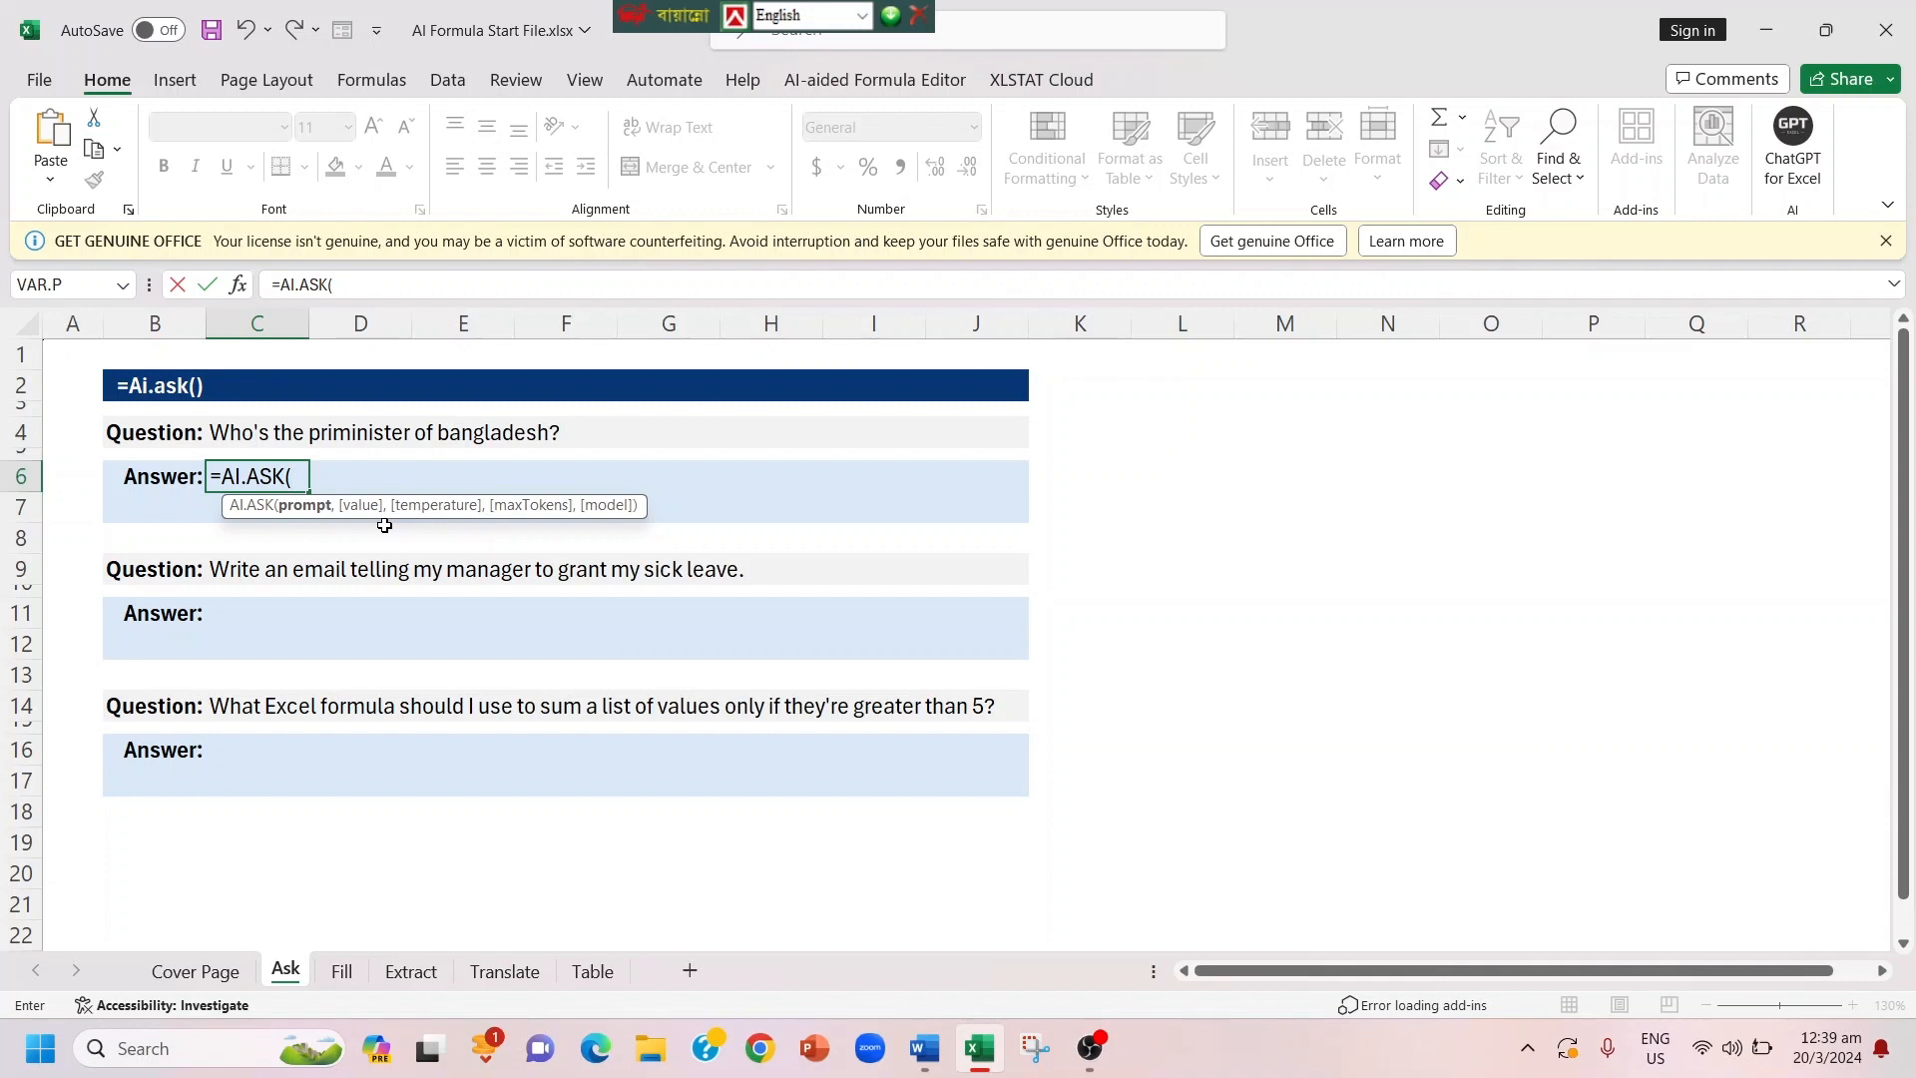
{"action": "left_click", "coordinate": [259, 431]}
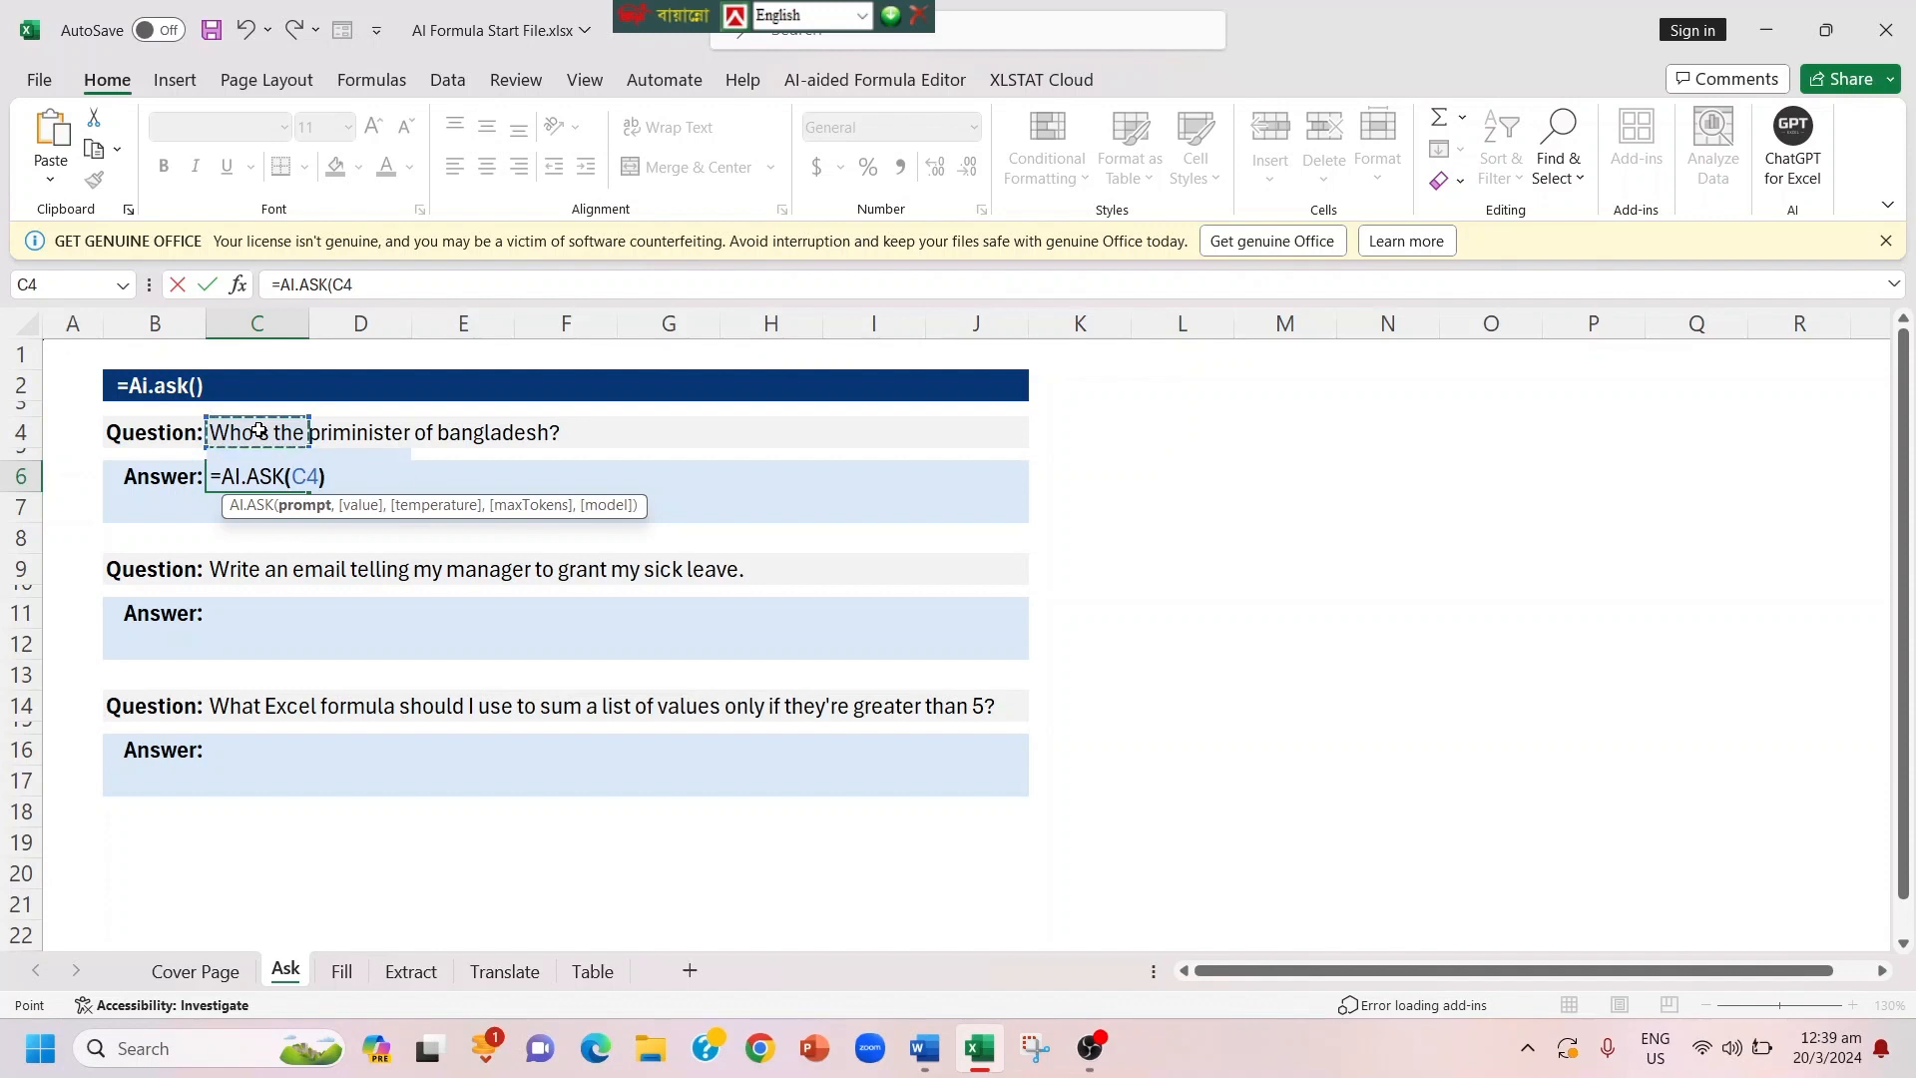
{"action": "type", "text": ")"}
{"action": "key", "text": "Return"}
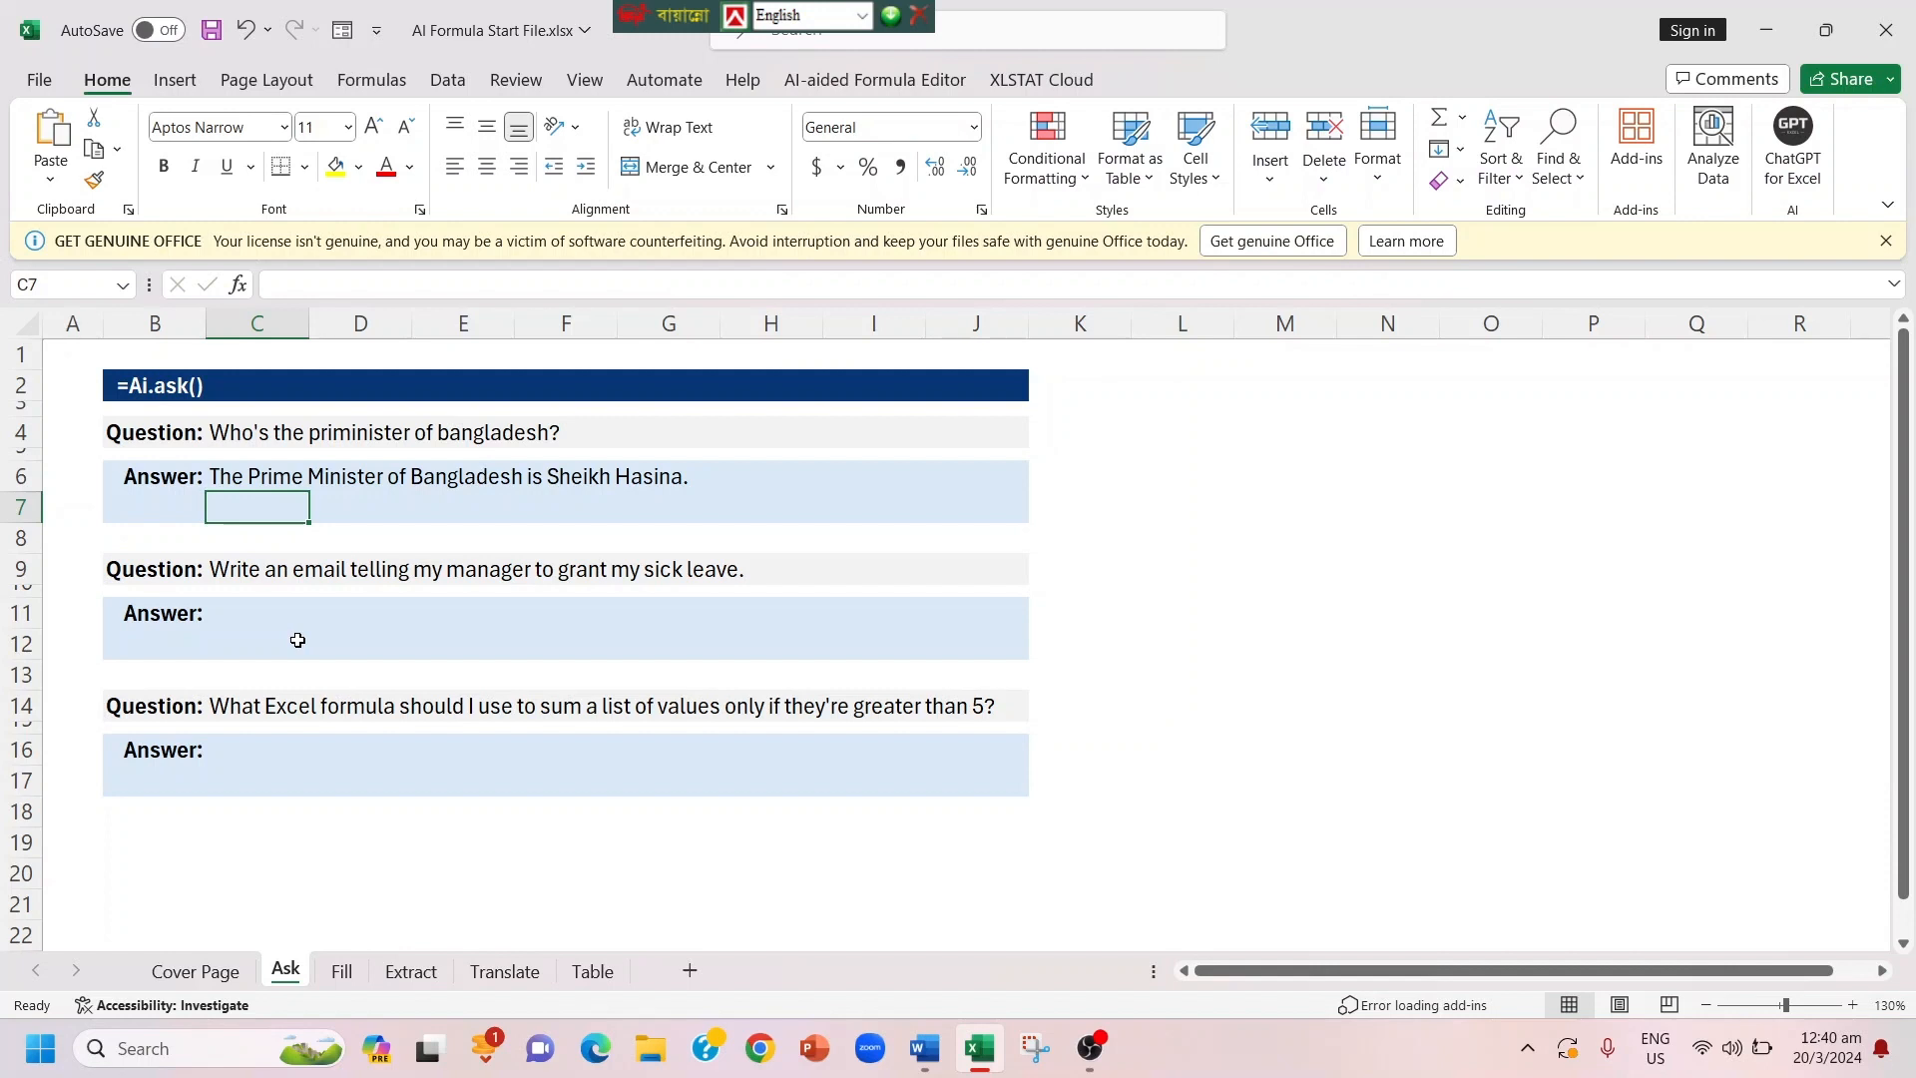
Step: Generate the sick leave email by entering =AI.ASK(C9) in cell C11, and look over the generated text
{"action": "left_click", "coordinate": [215, 614]}
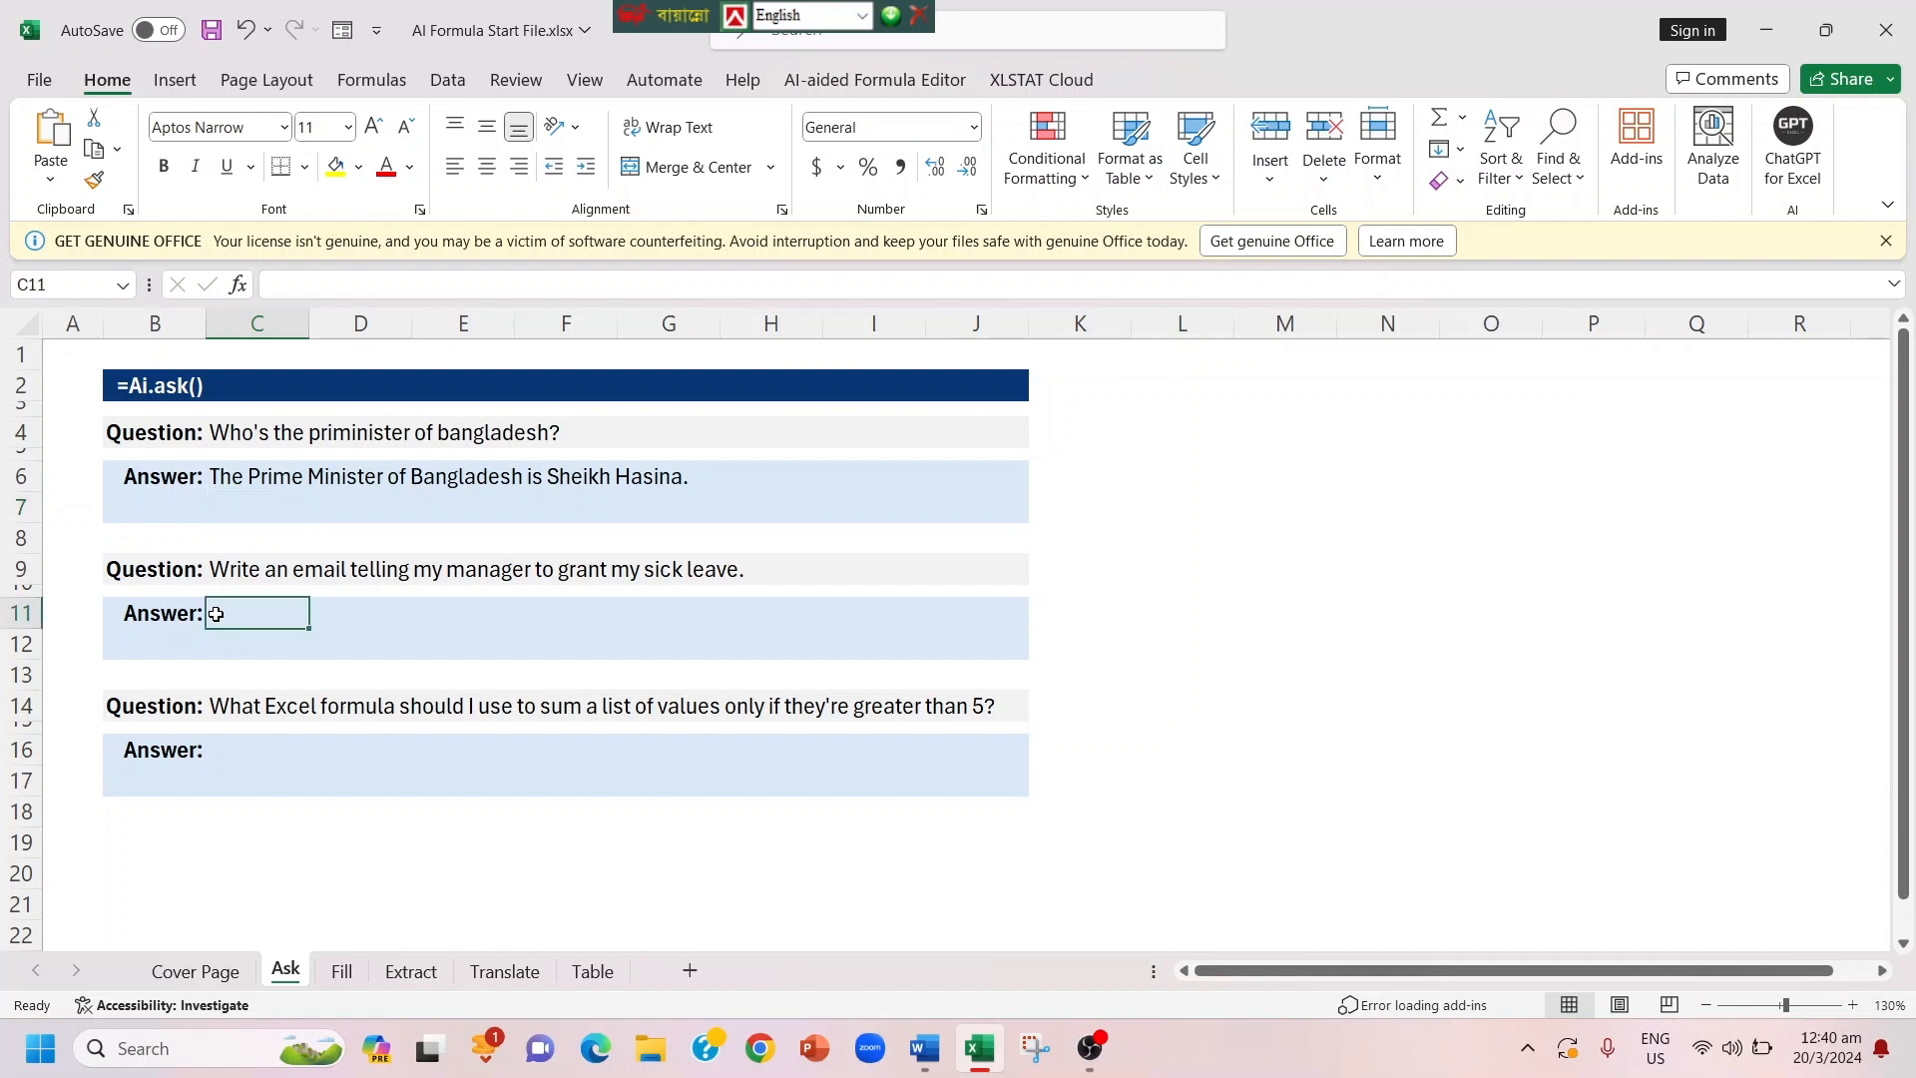
{"action": "type", "text": "=Ai"}
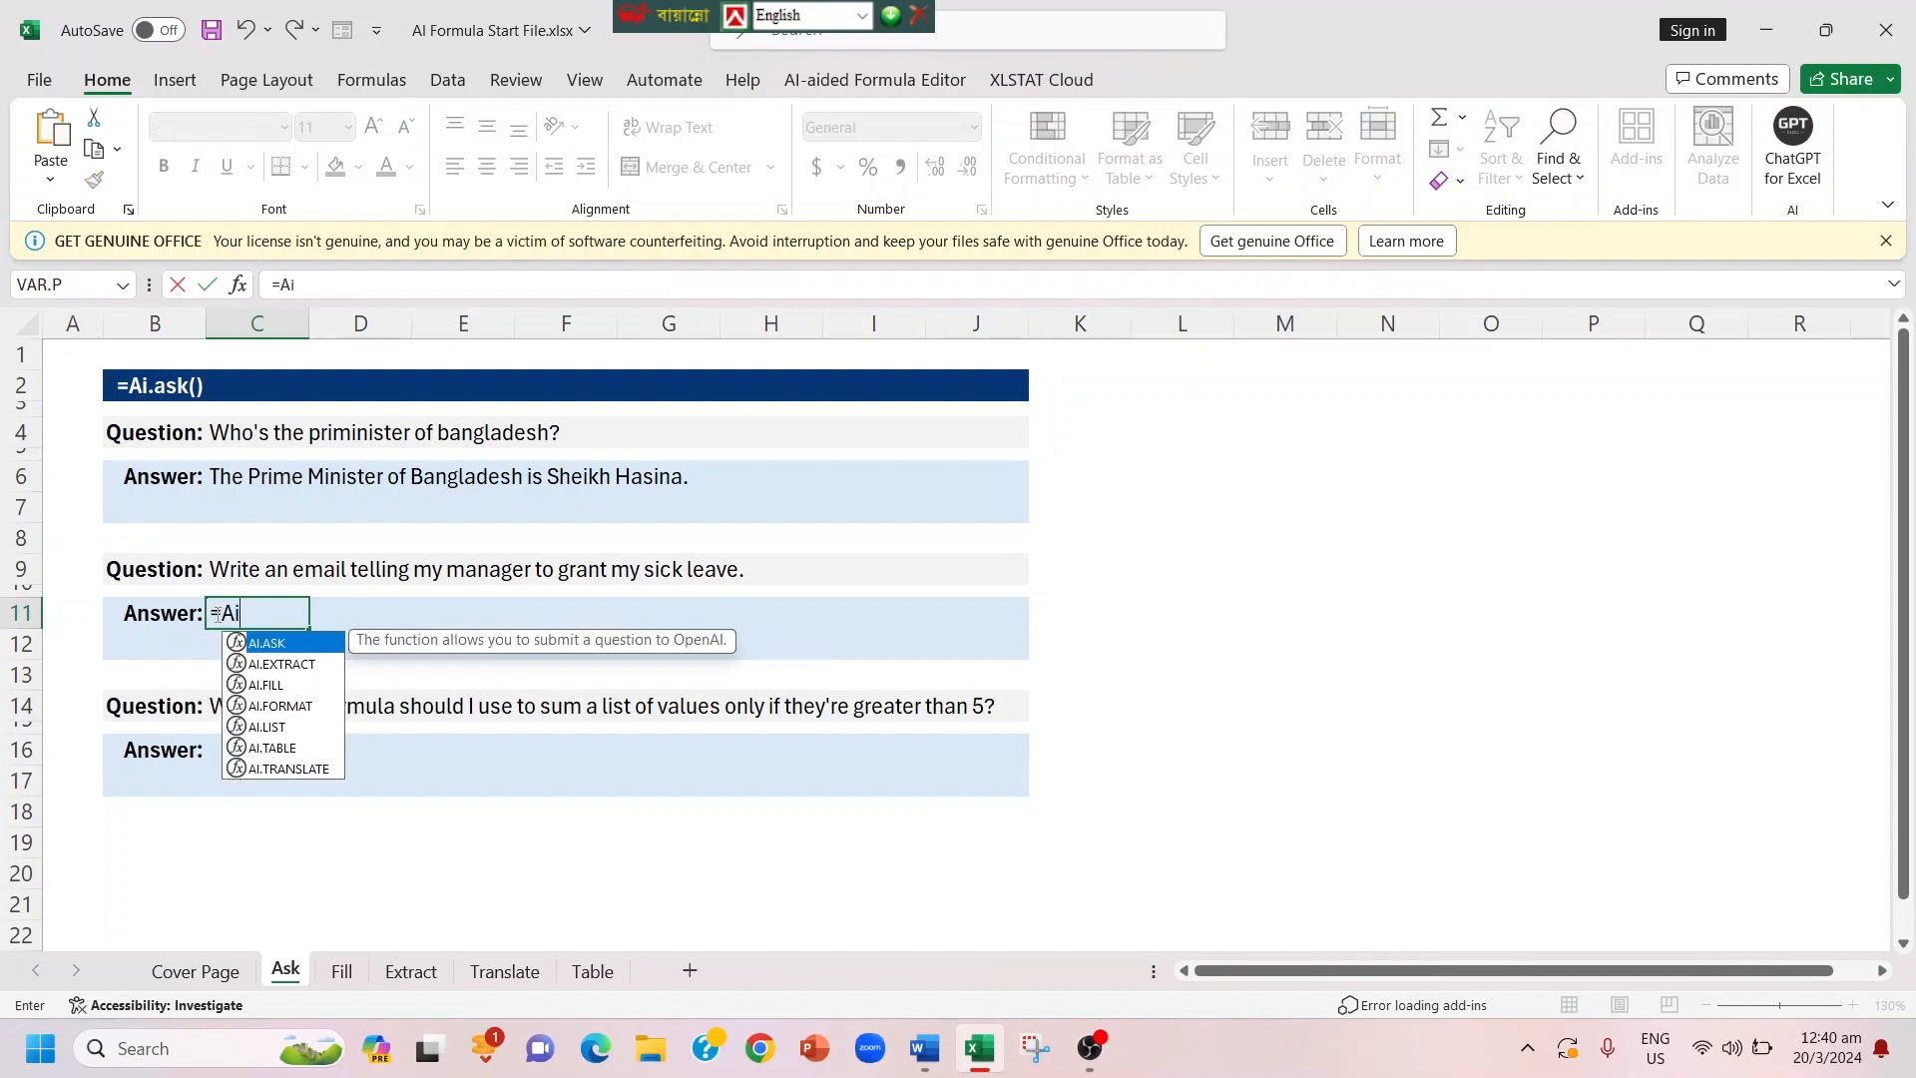
{"action": "key", "text": "Tab"}
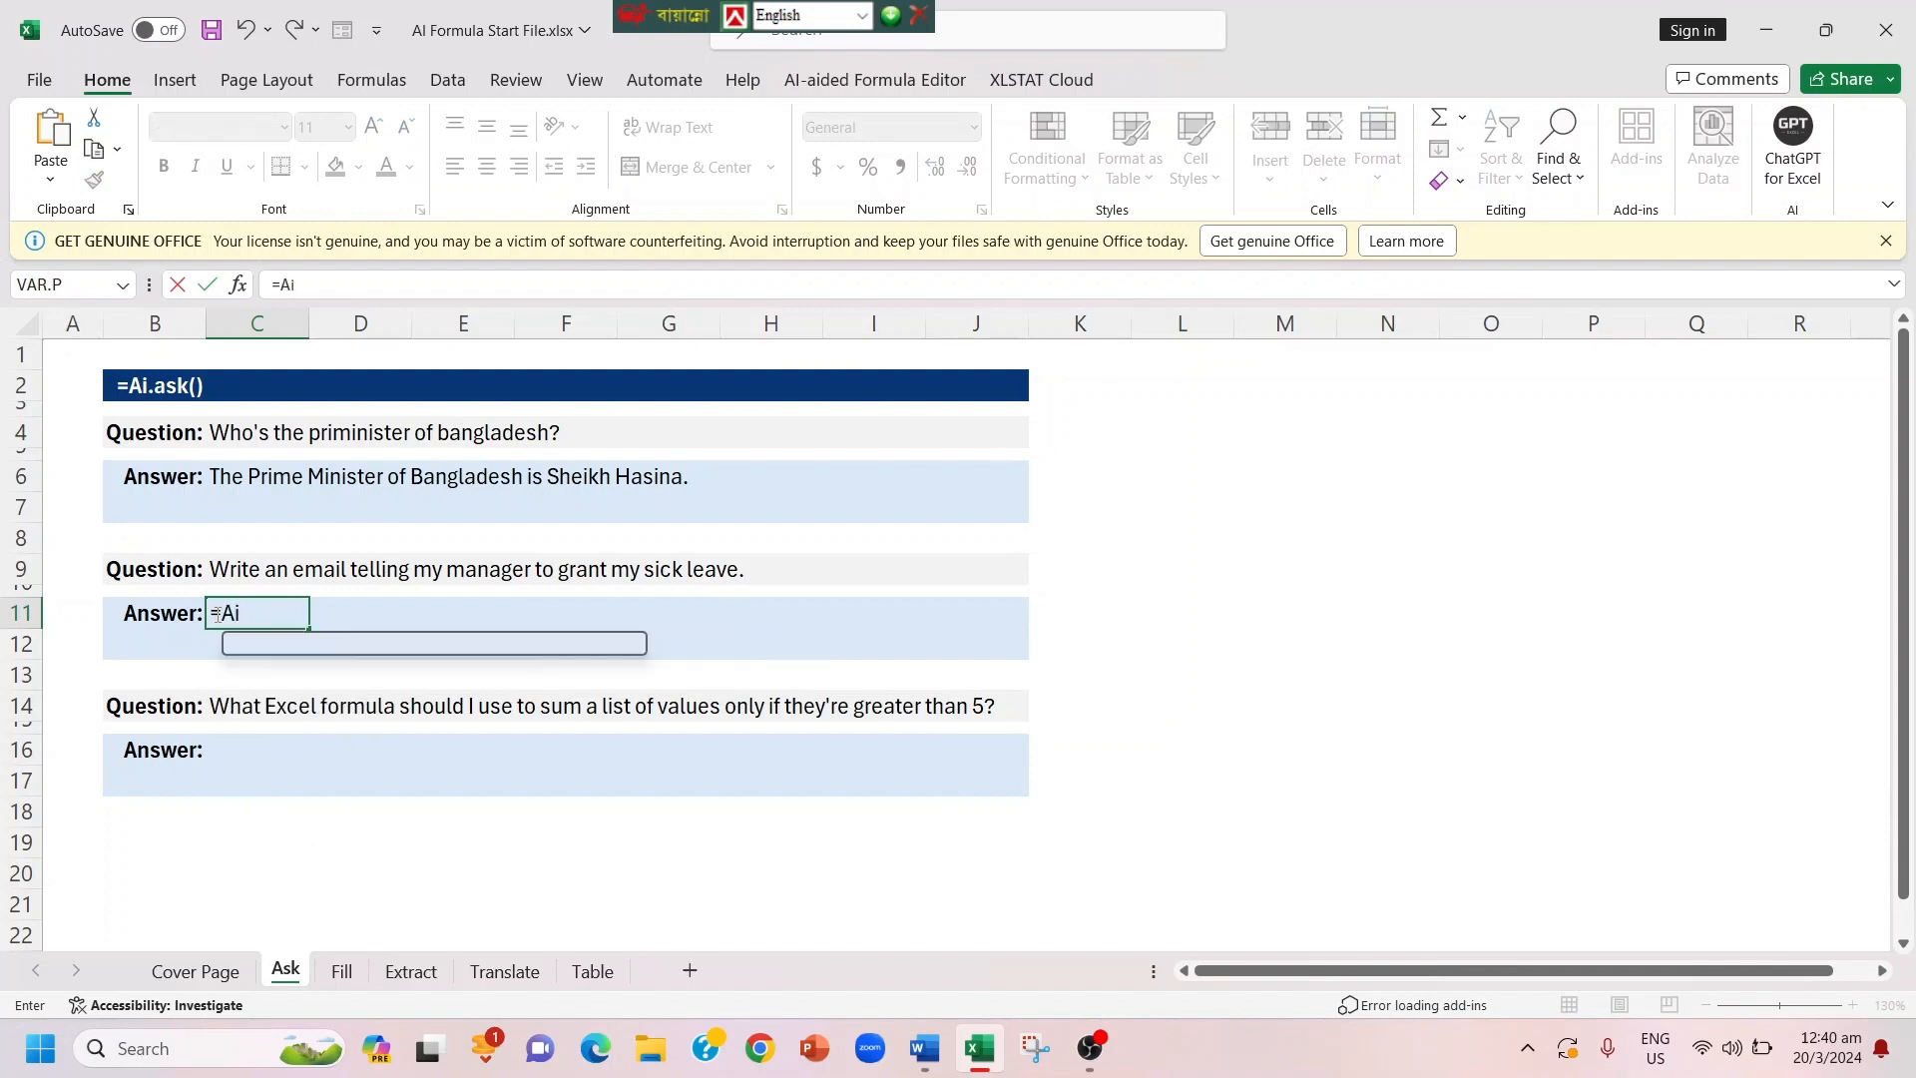
{"action": "left_click", "coordinate": [241, 571]}
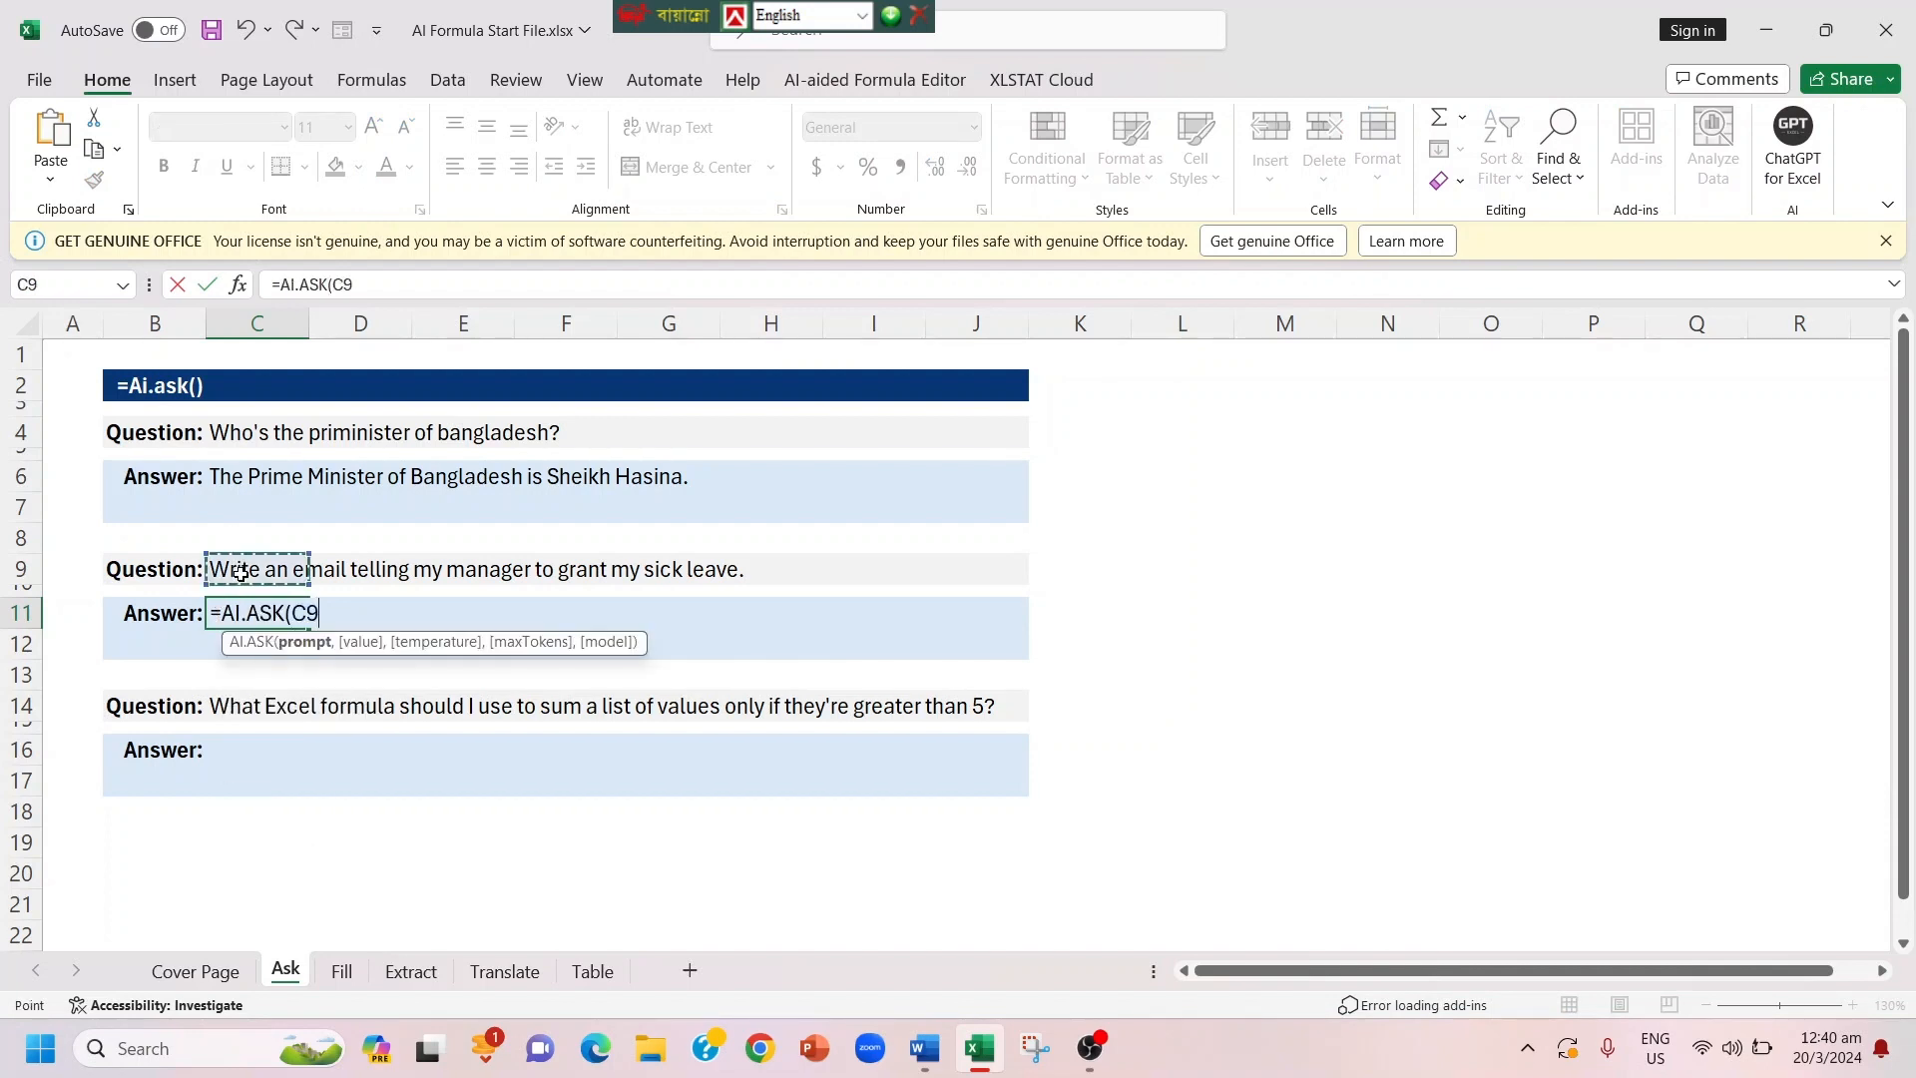
{"action": "type", "text": ")"}
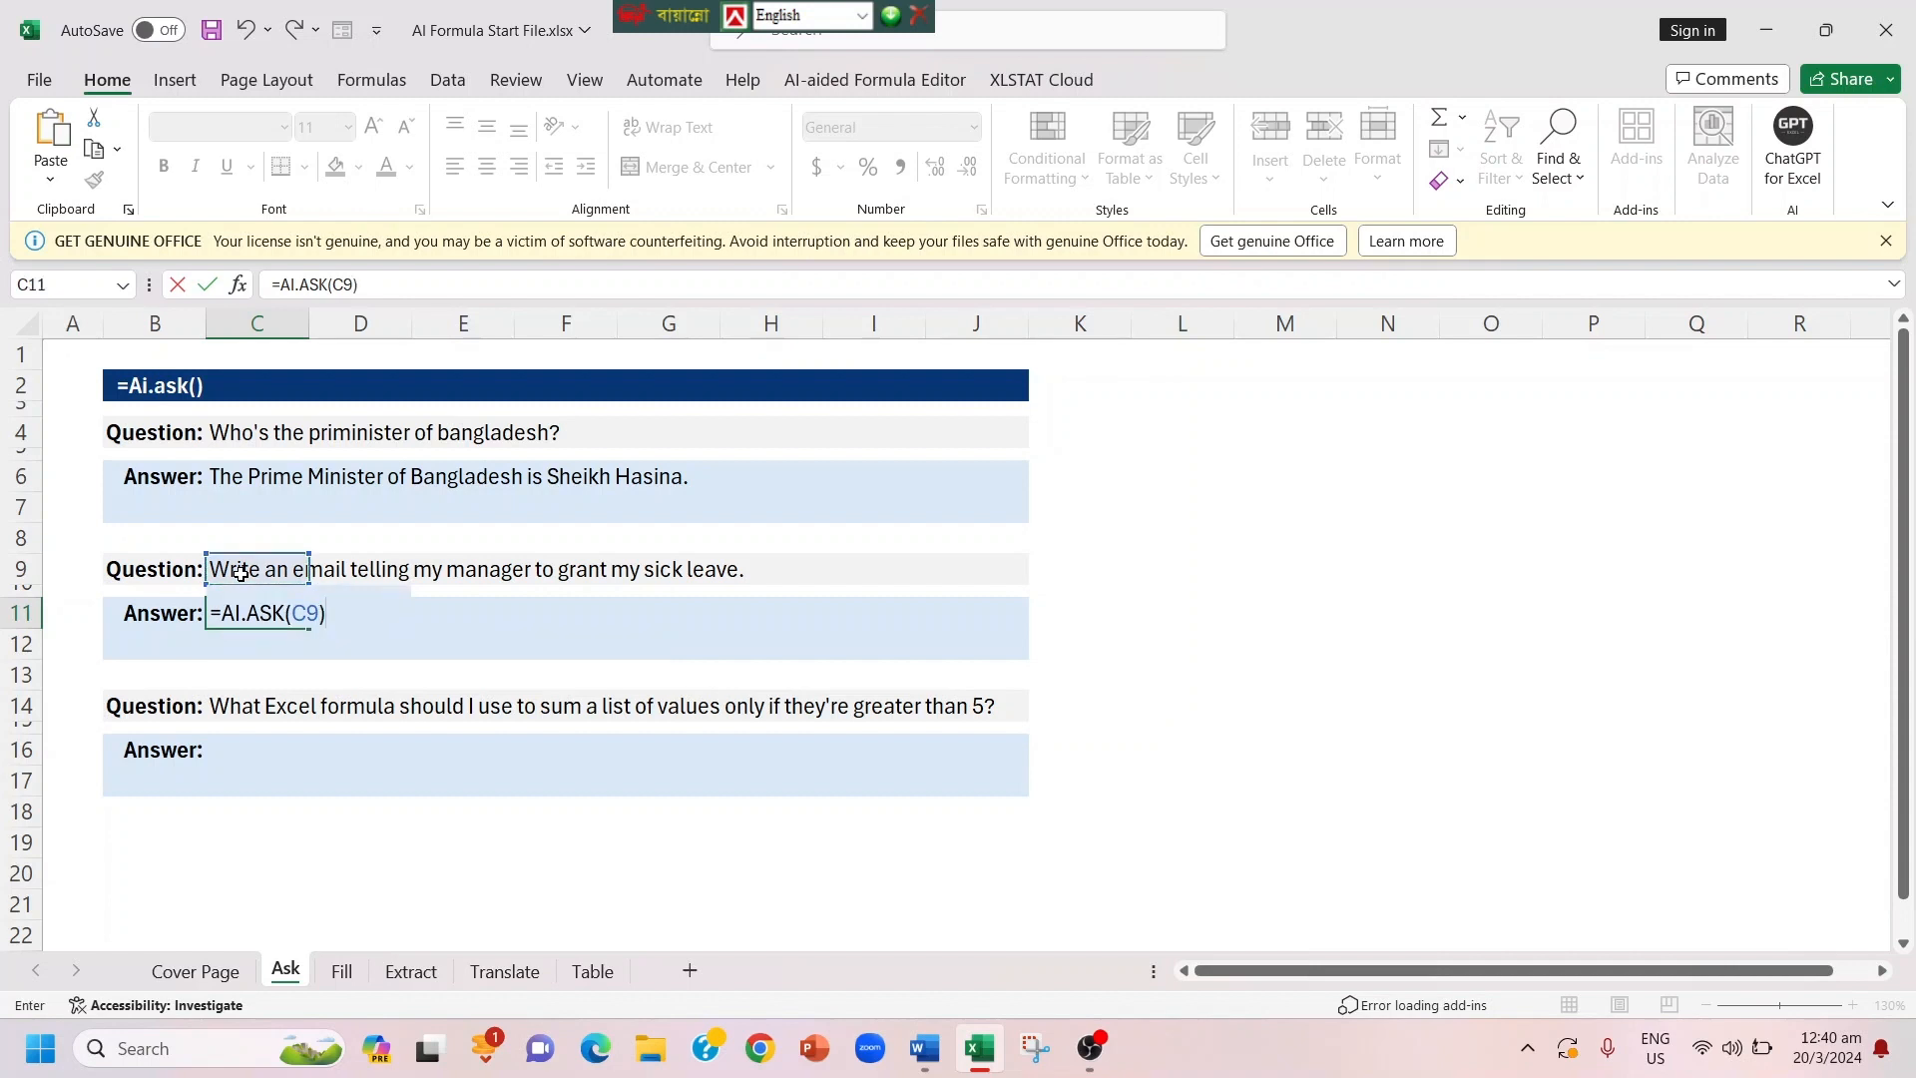
{"action": "key", "text": "Return"}
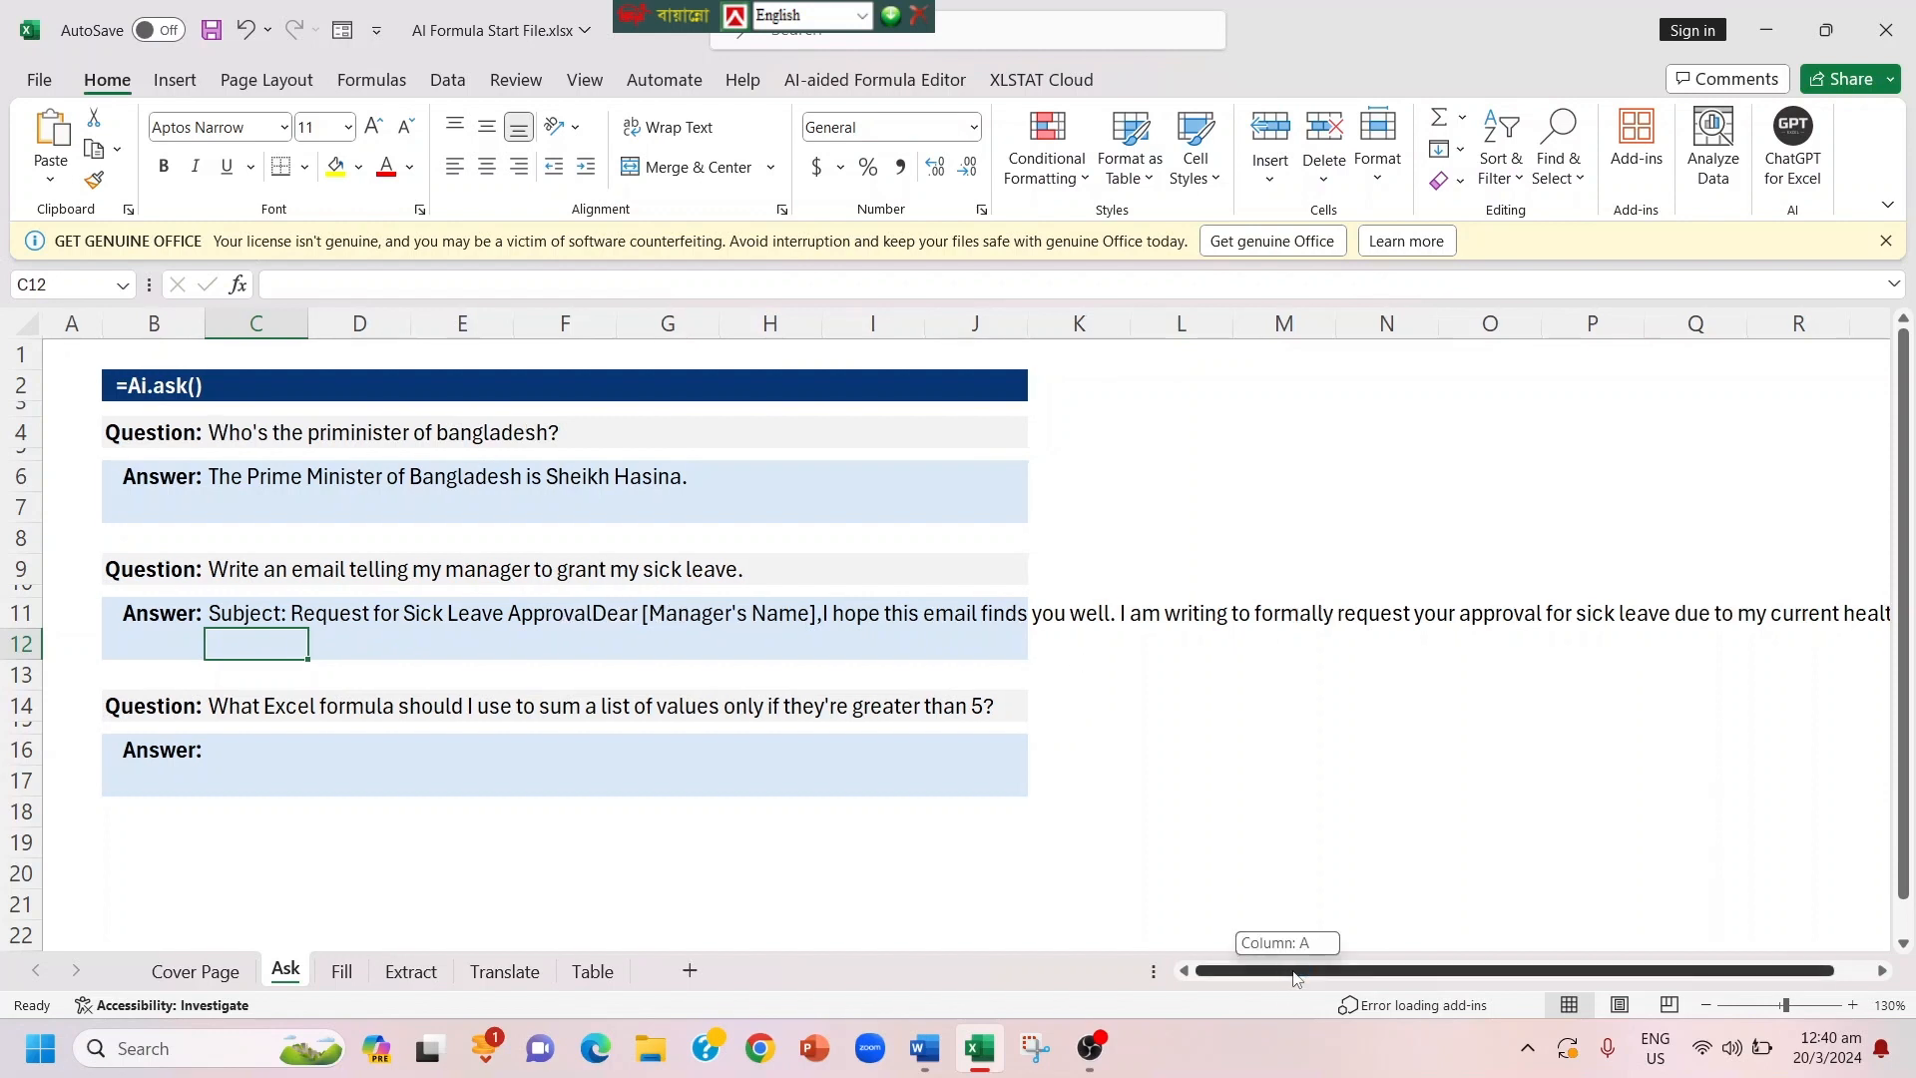
{"action": "scroll", "coordinate": [1289, 976], "scroll_direction": "right", "scroll_amount": 1}
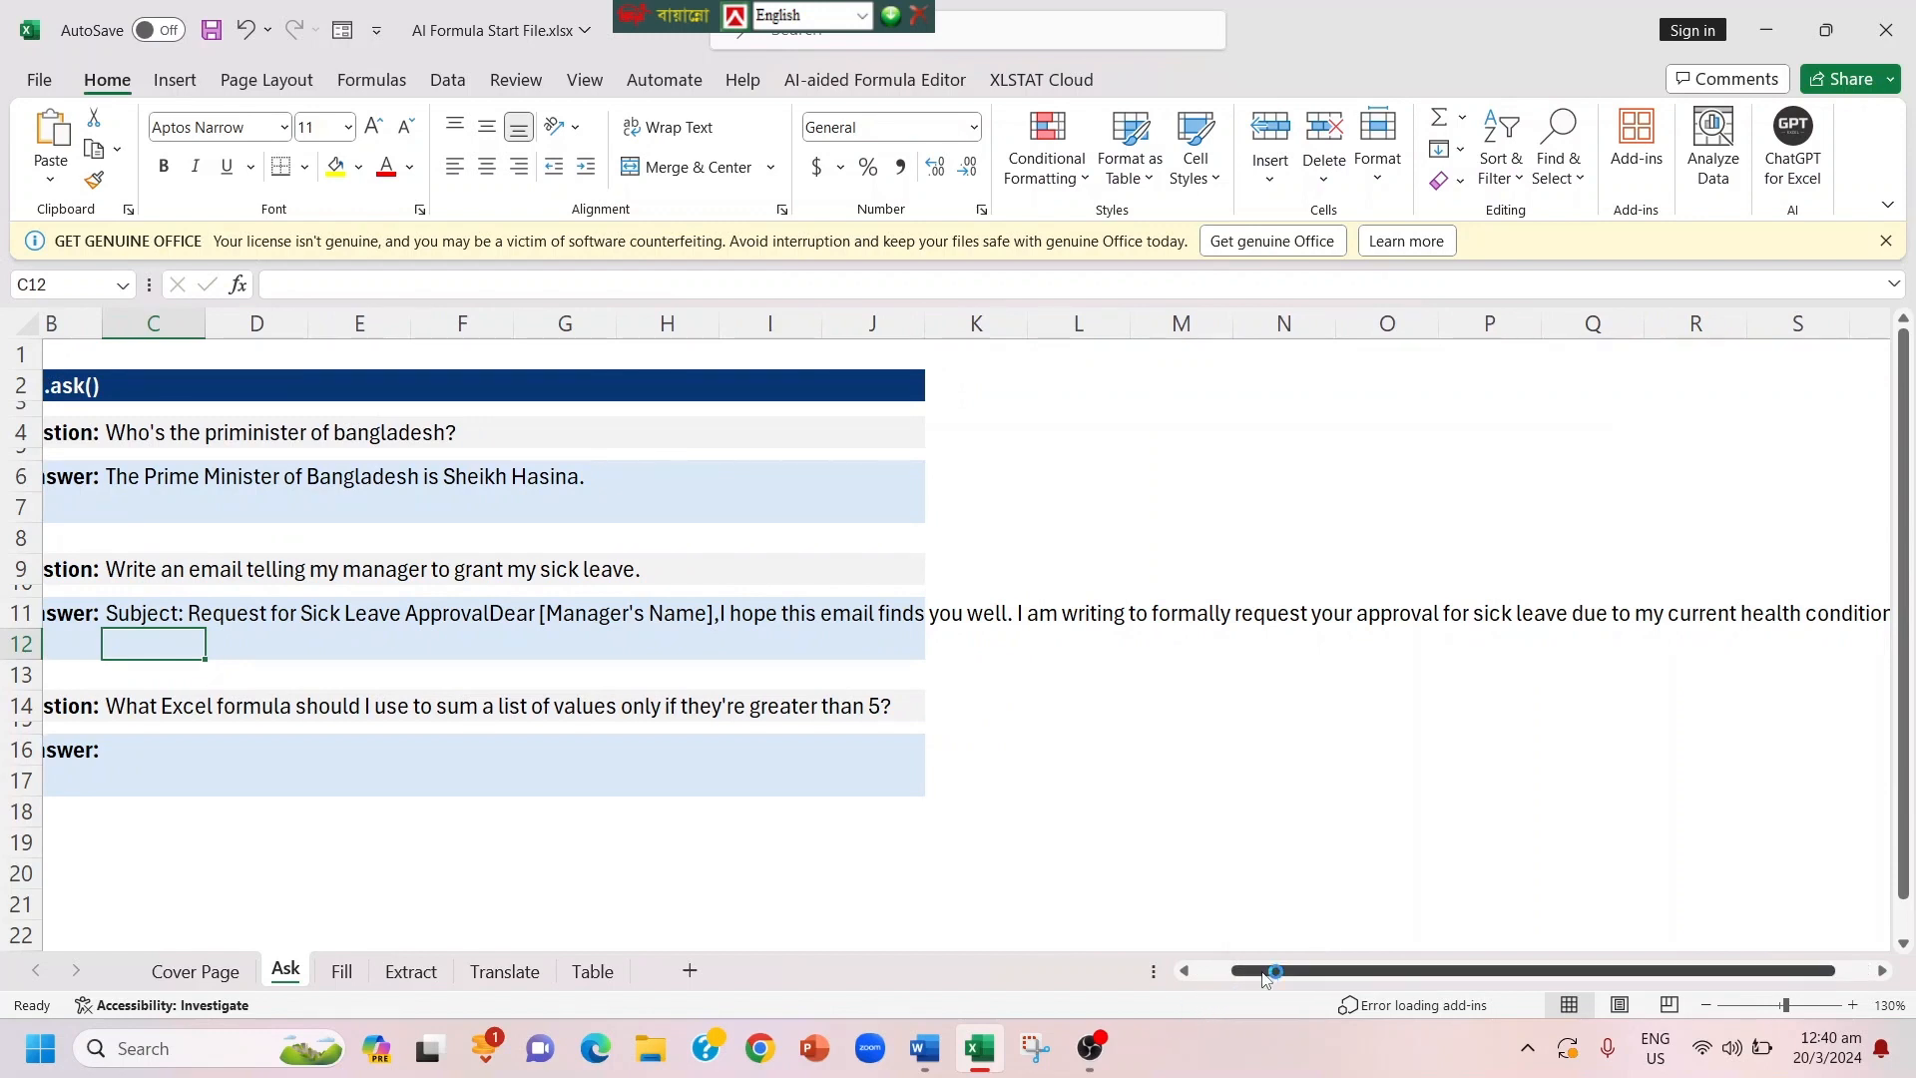
{"action": "left_click_drag", "start_coordinate": [1270, 978], "coordinate": [1189, 985]}
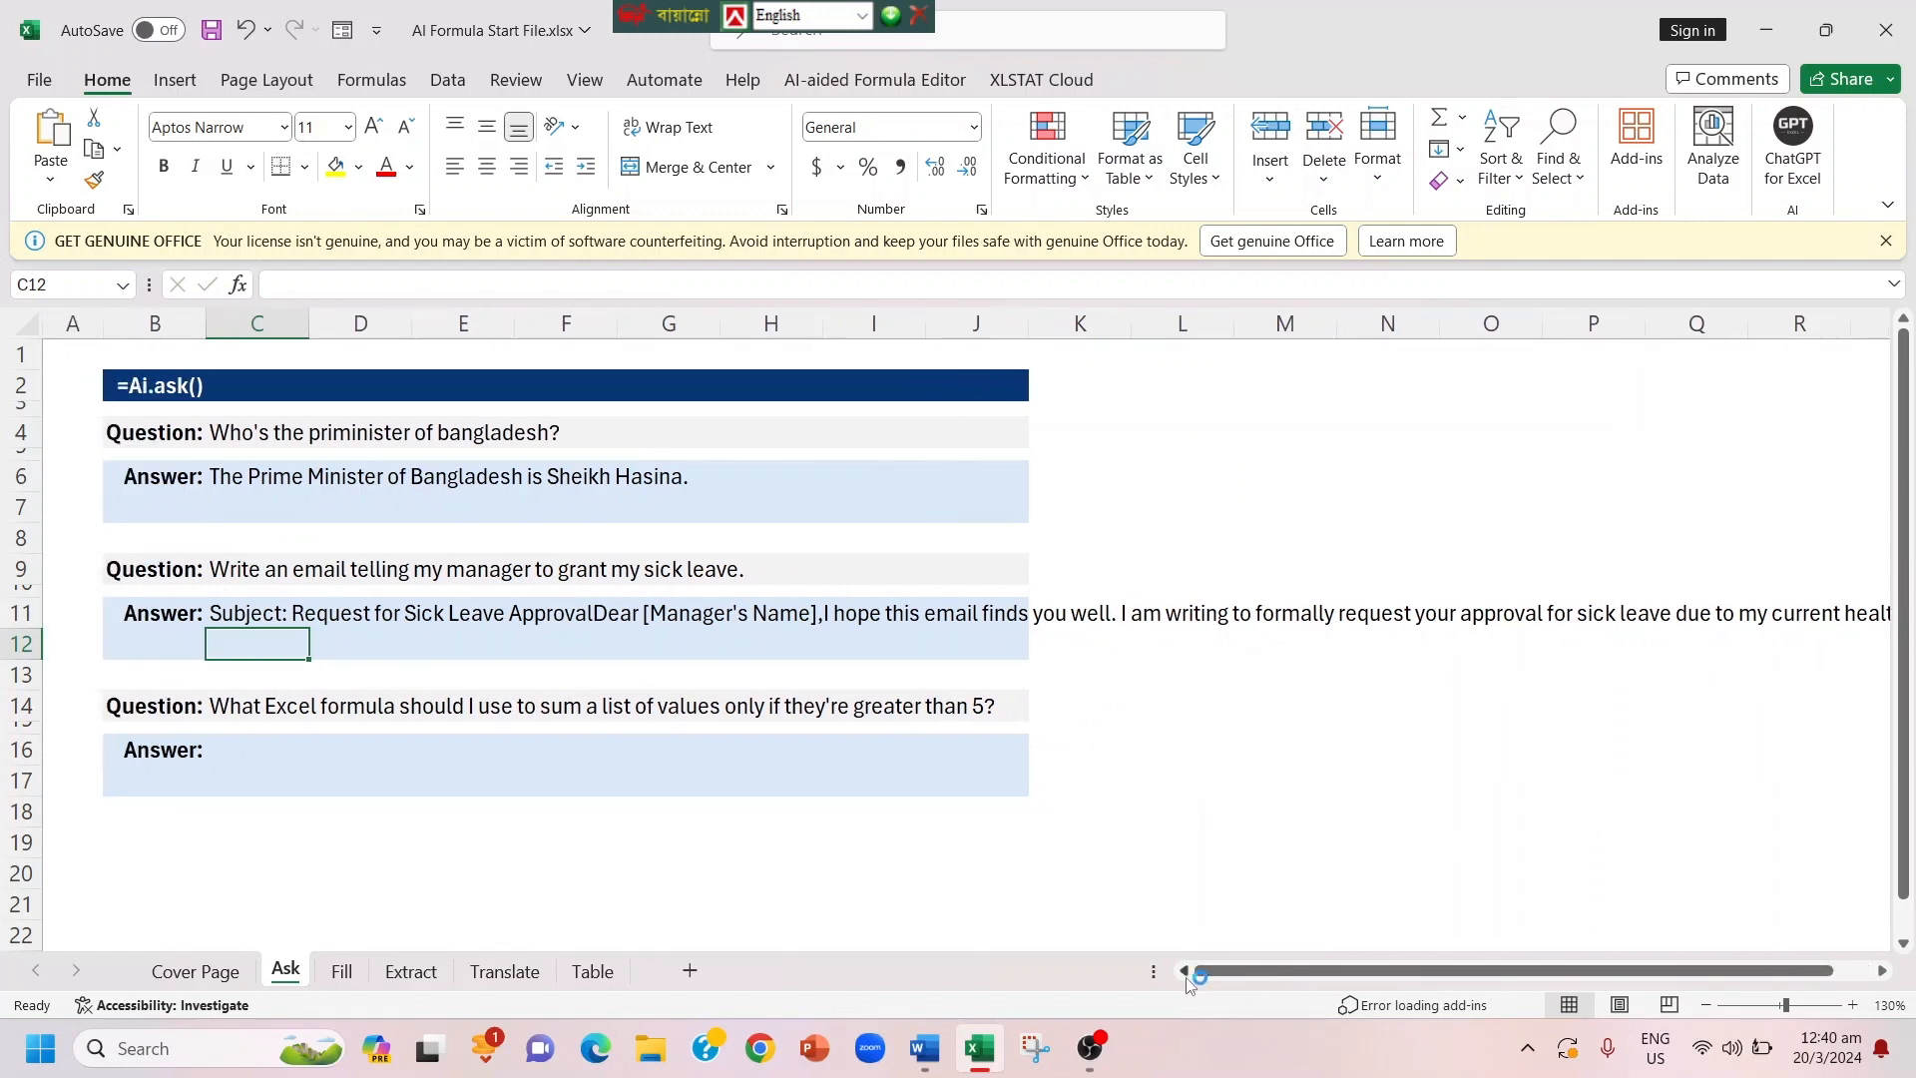
{"action": "left_click", "coordinate": [1187, 979]}
Step: Answer the conditional sum formula question by entering =Ai.ask(C14) in cell C16, and read through the reply
{"action": "left_click", "coordinate": [251, 751]}
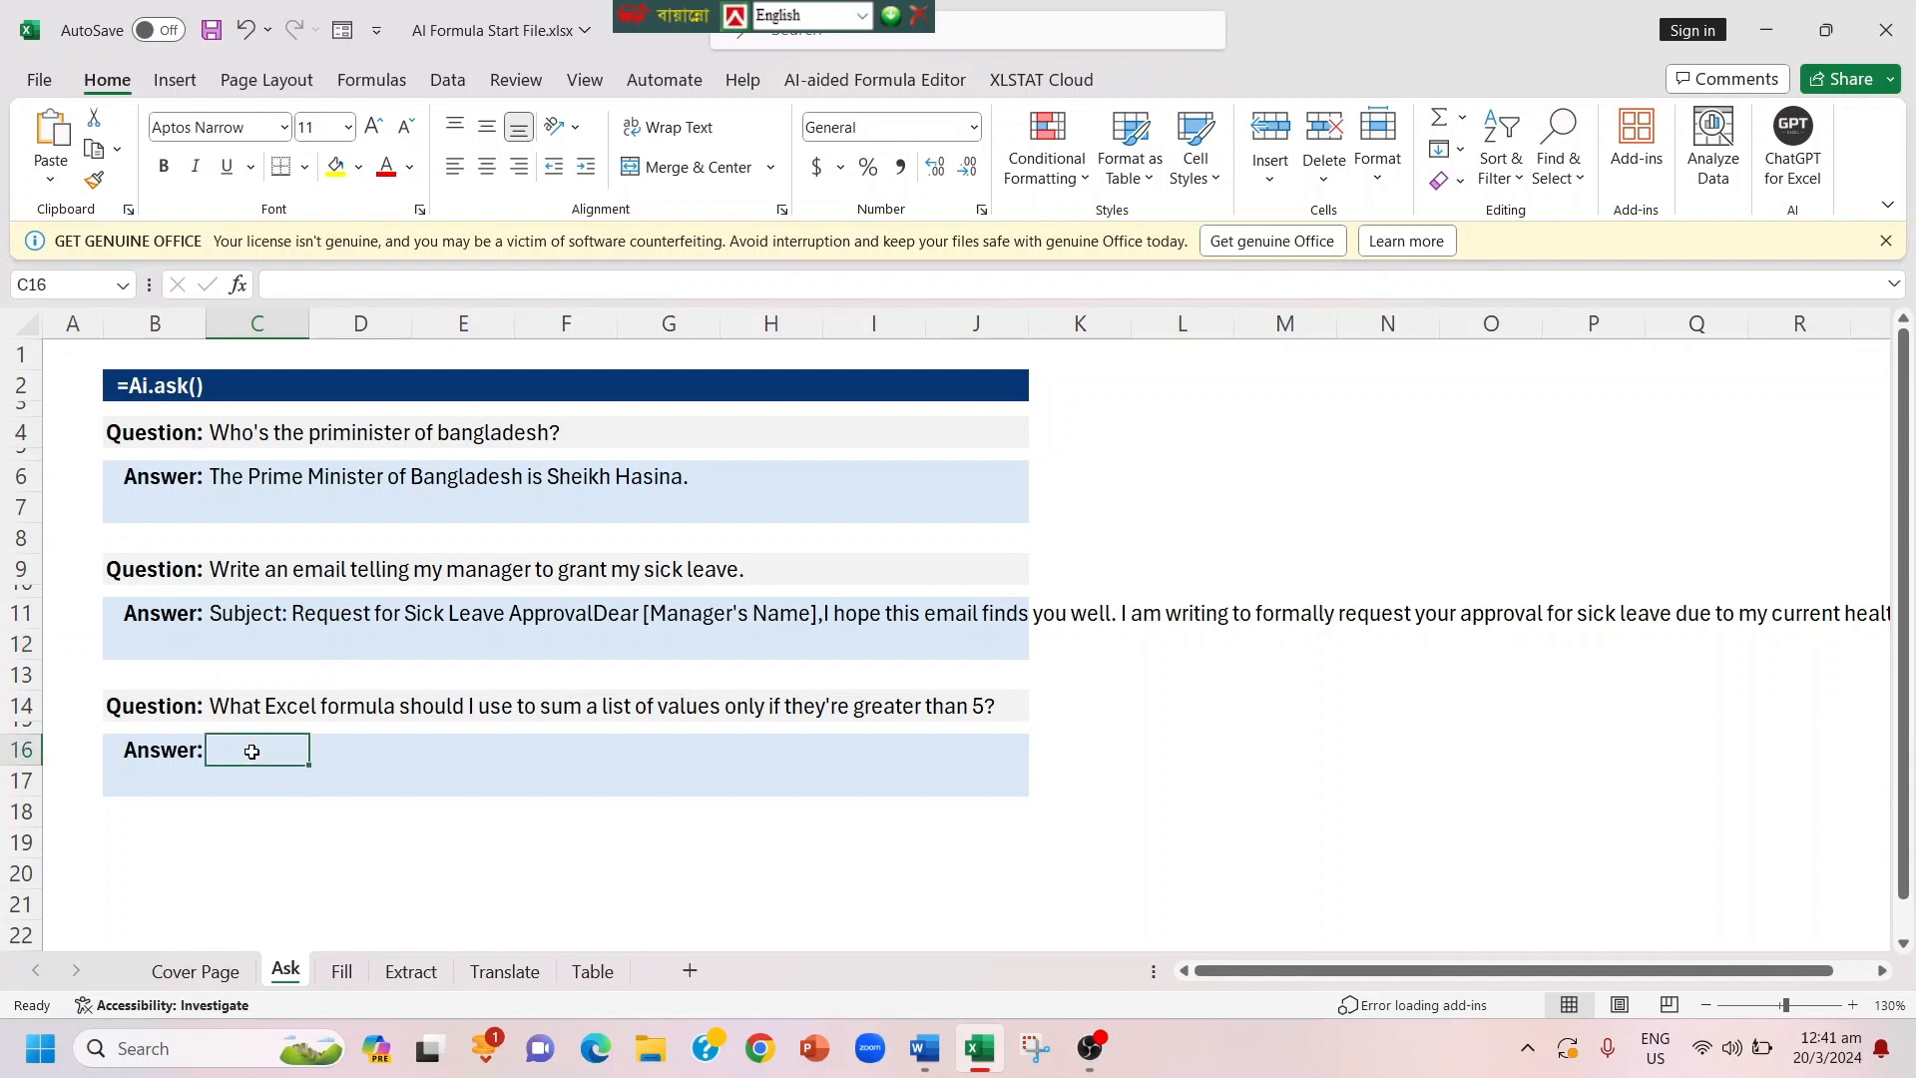
{"action": "type", "text": "="}
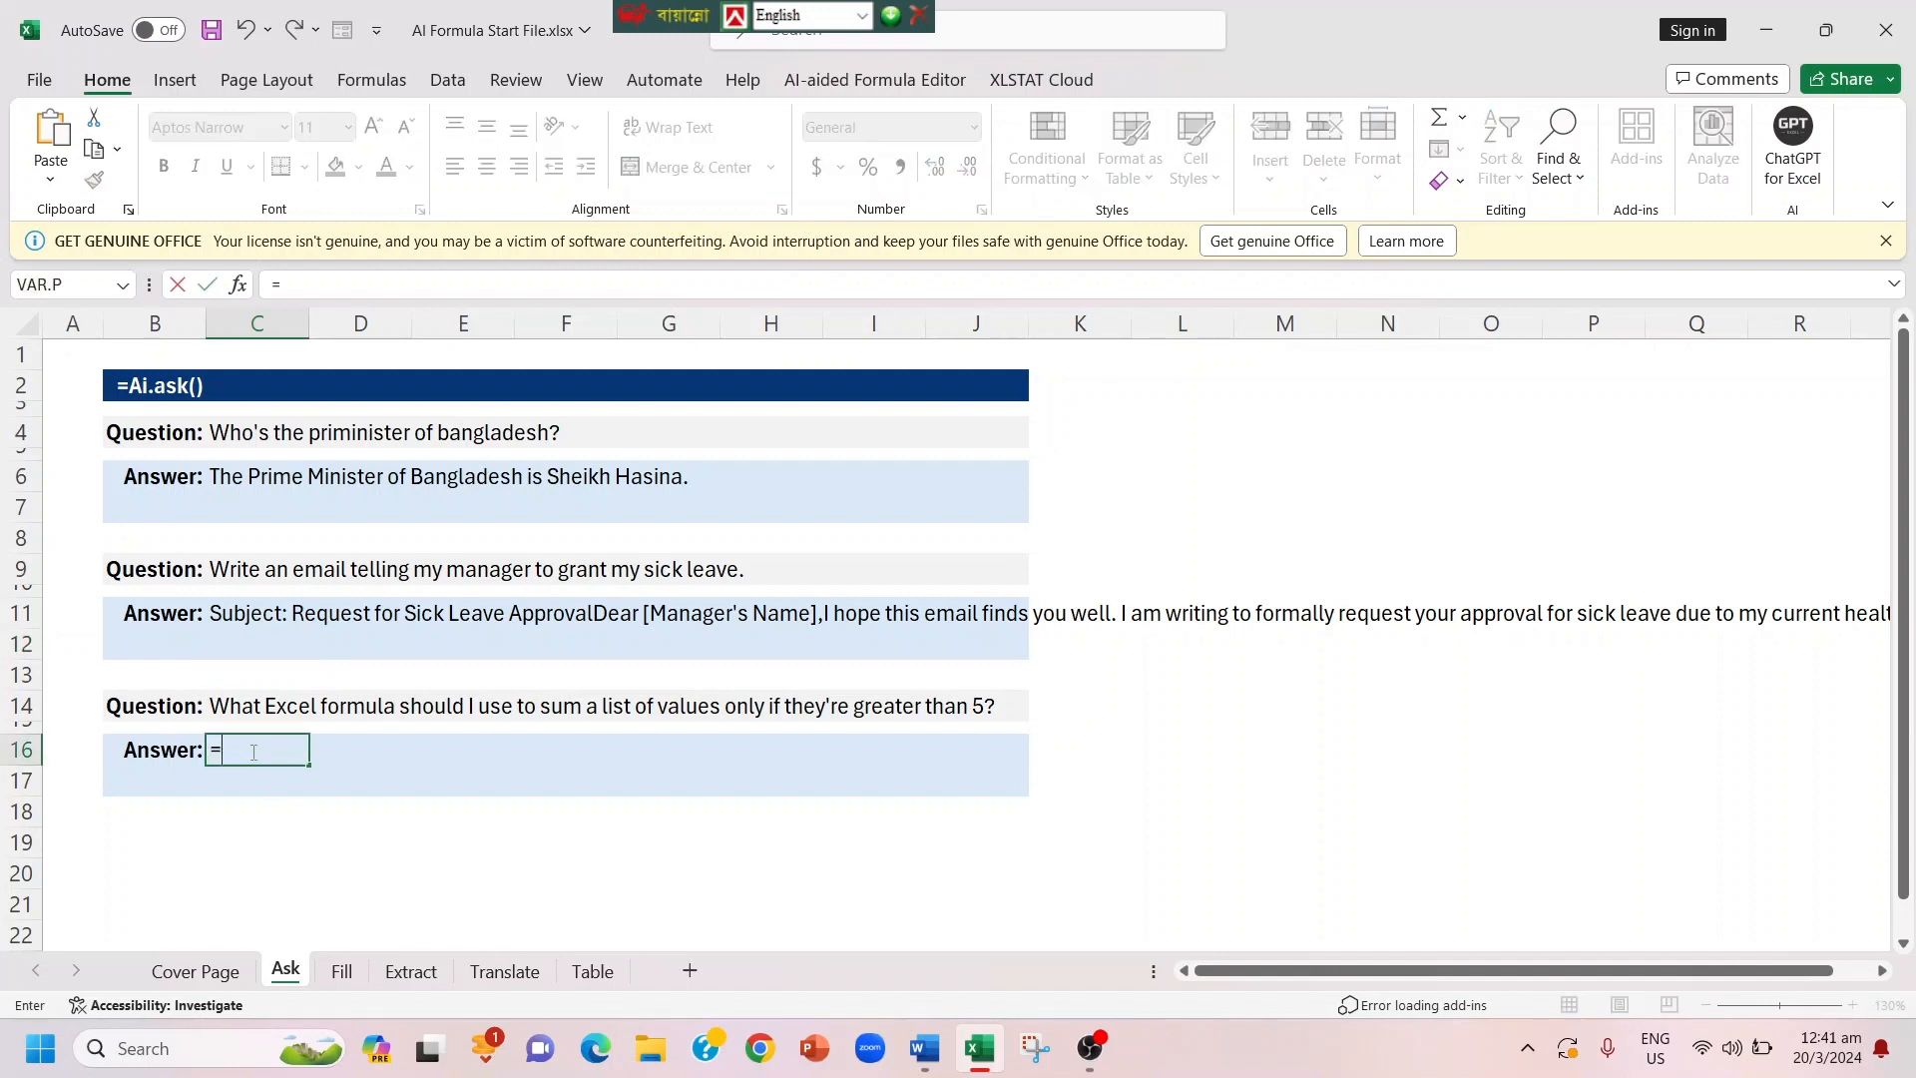
{"action": "type", "text": "Ai"}
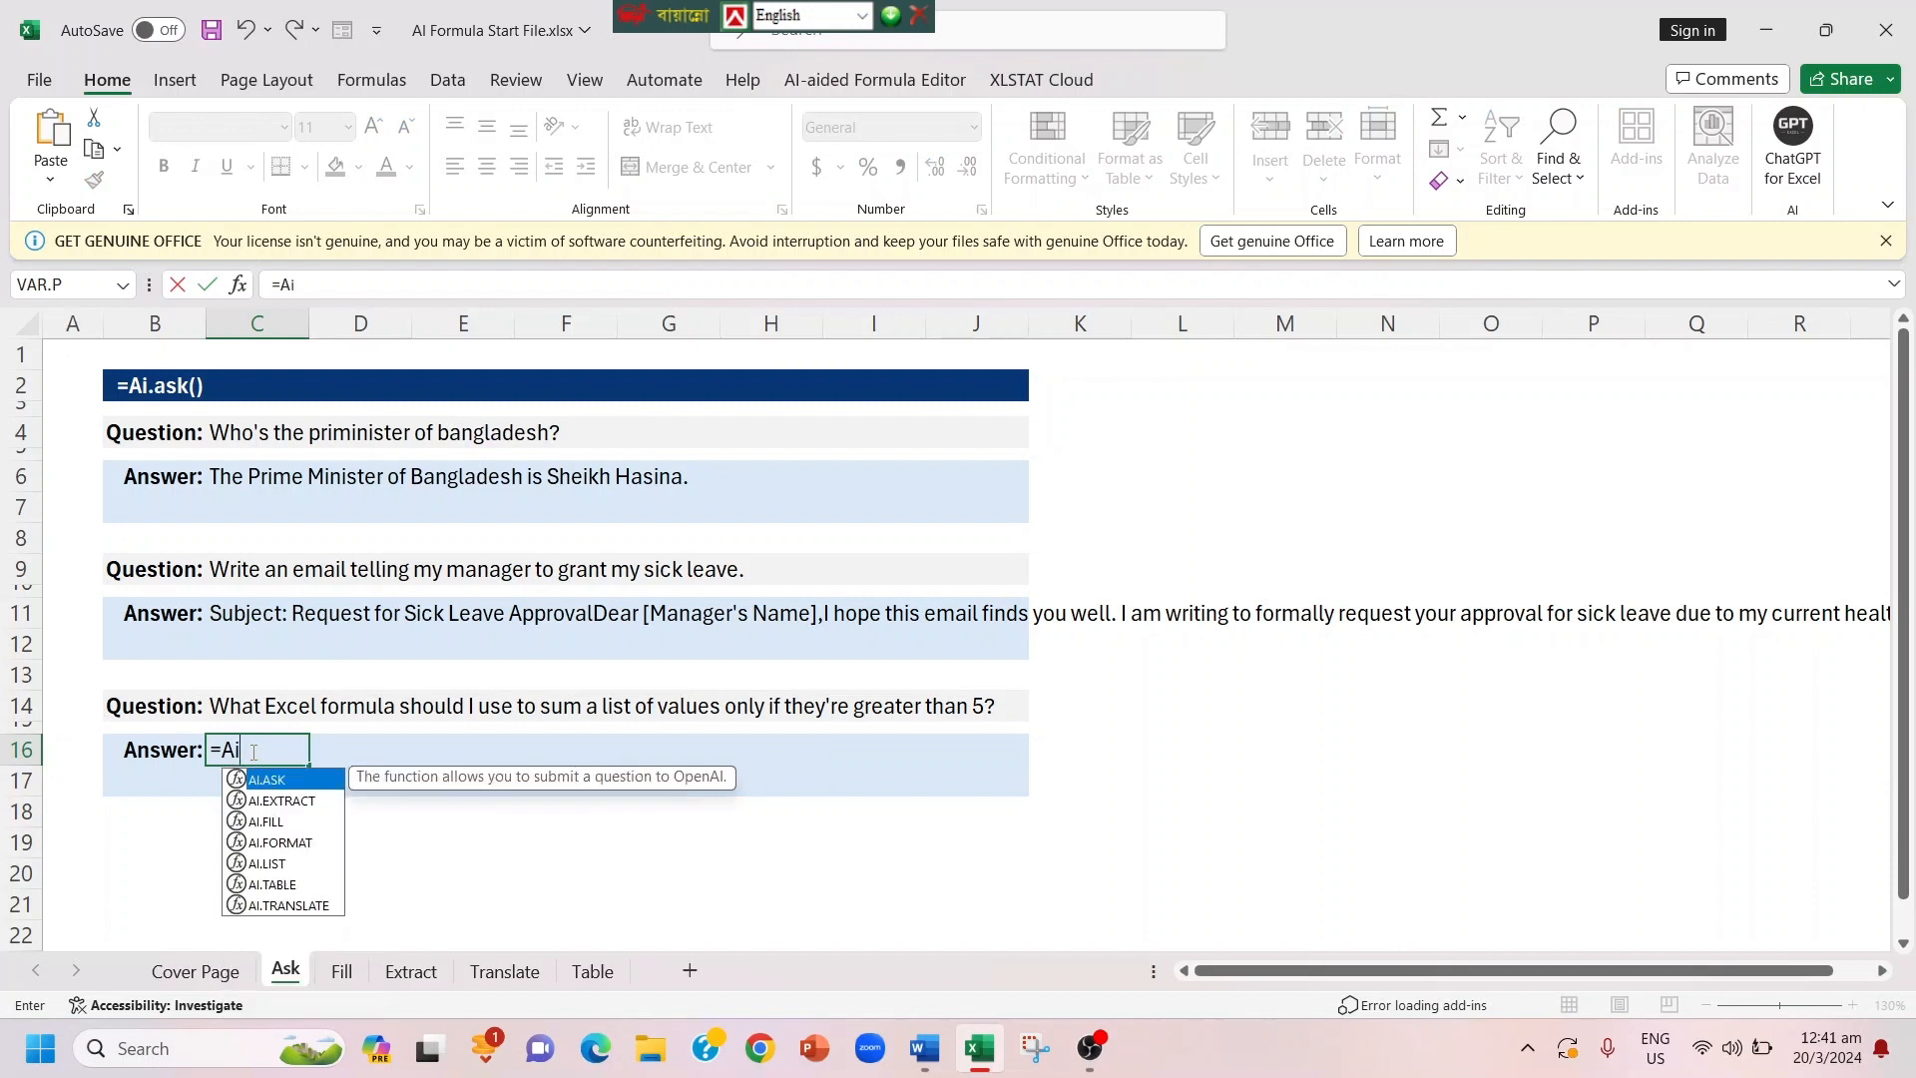
{"action": "type", "text": ".ask"}
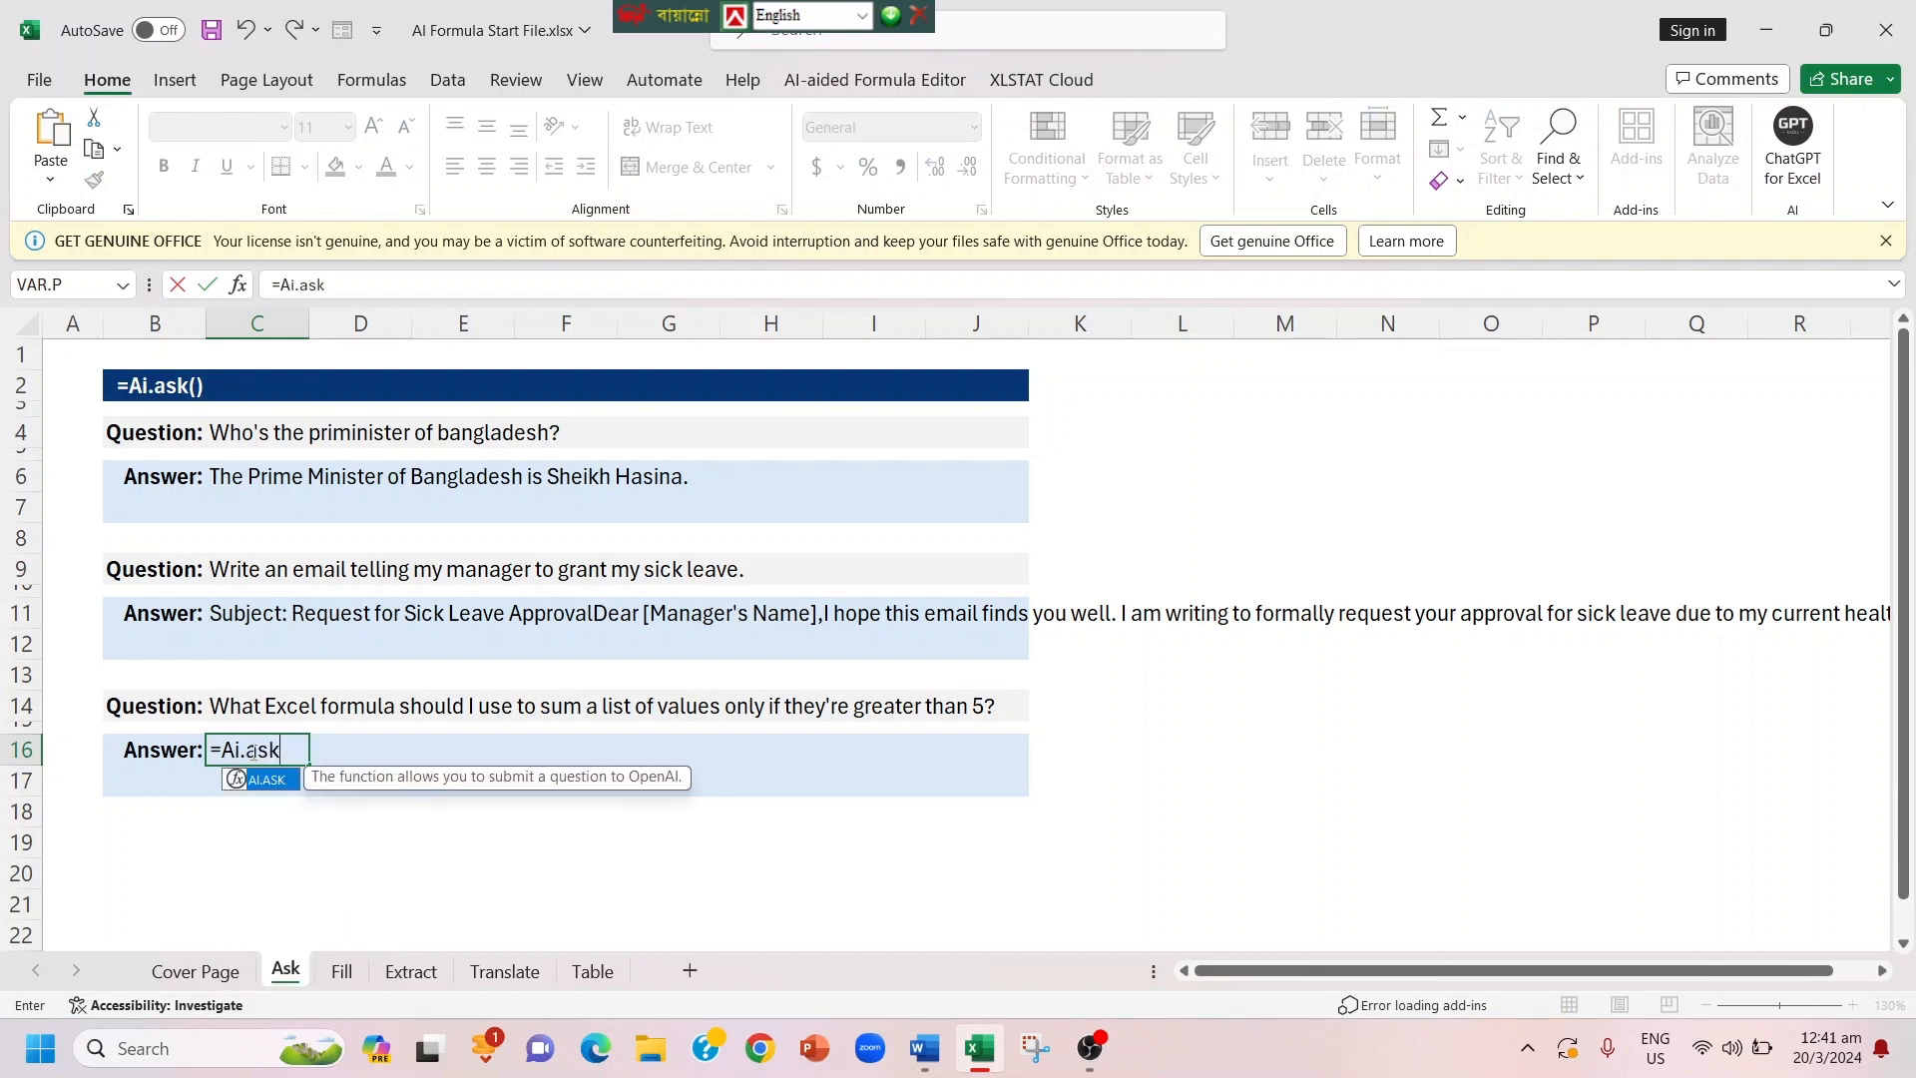
{"action": "type", "text": "("}
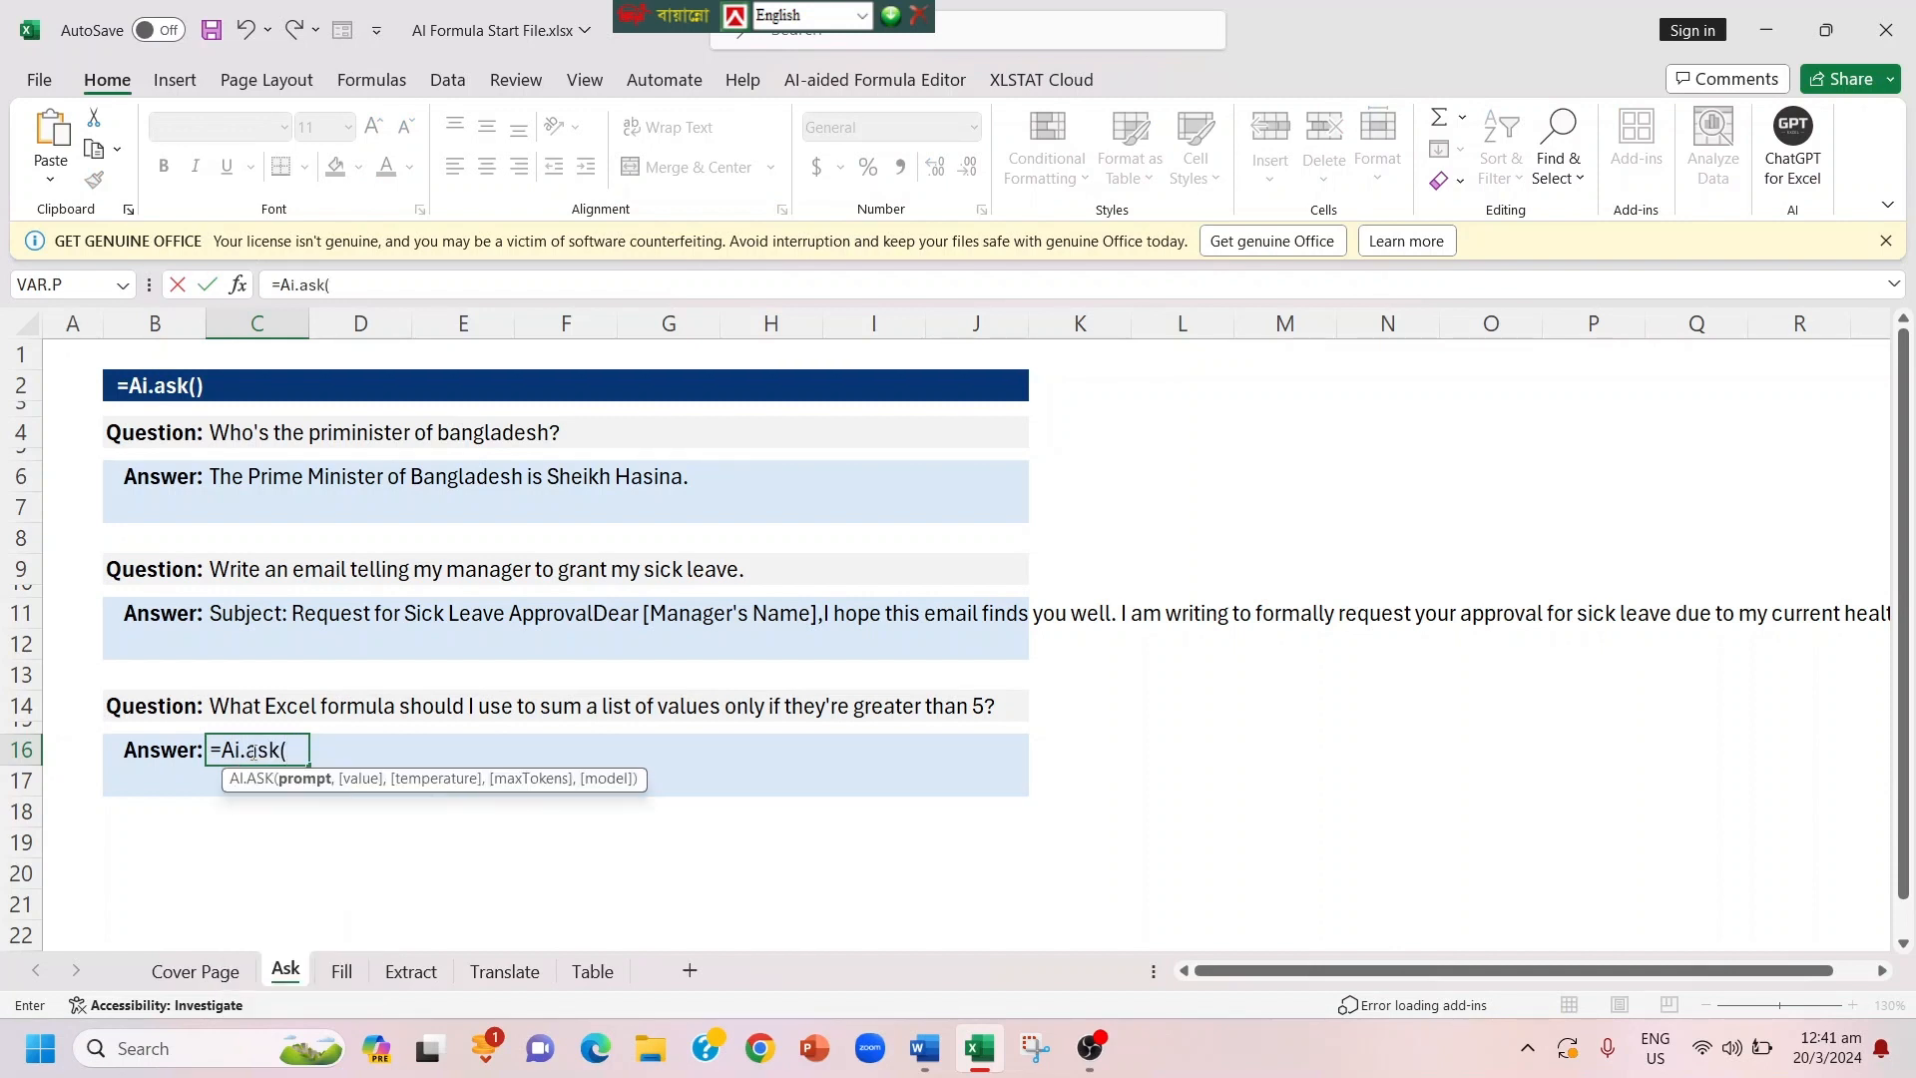
{"action": "left_click", "coordinate": [230, 707]}
{"action": "type", "text": ")"}
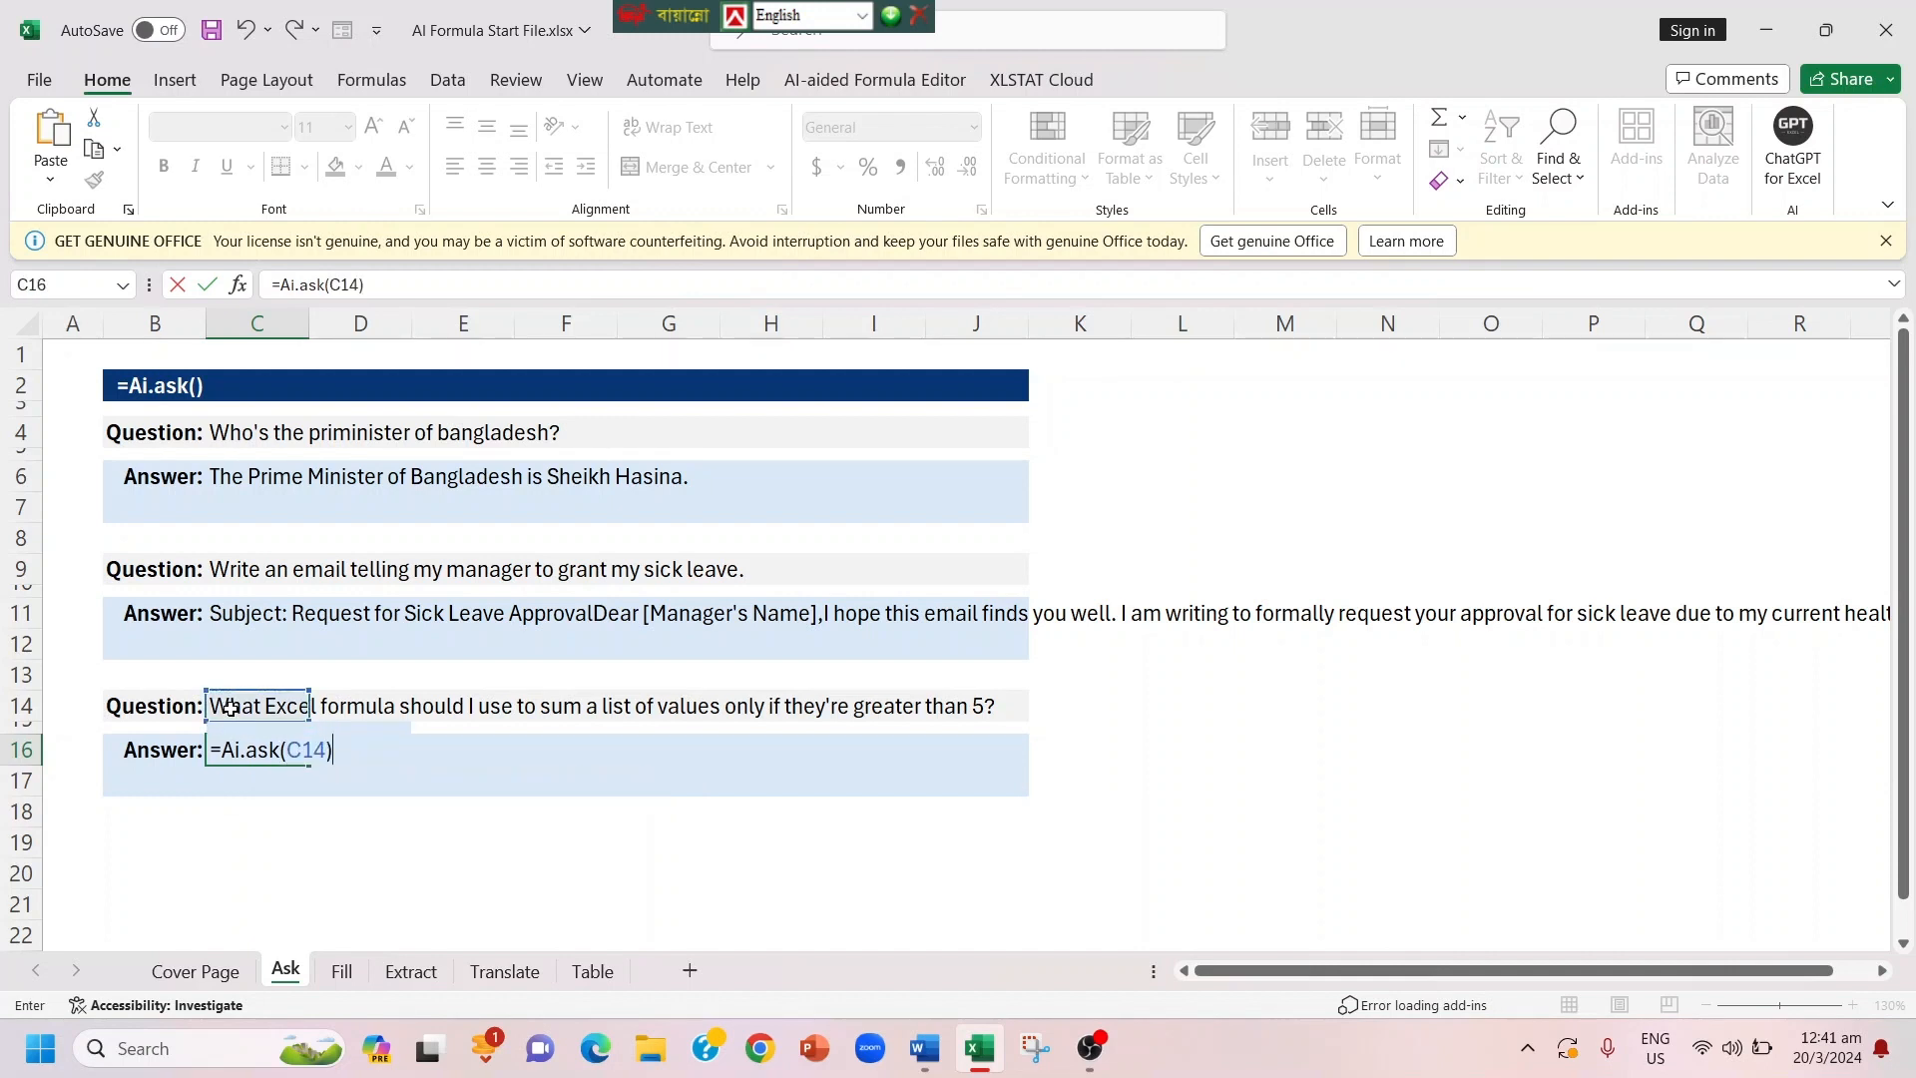
{"action": "key", "text": "Return"}
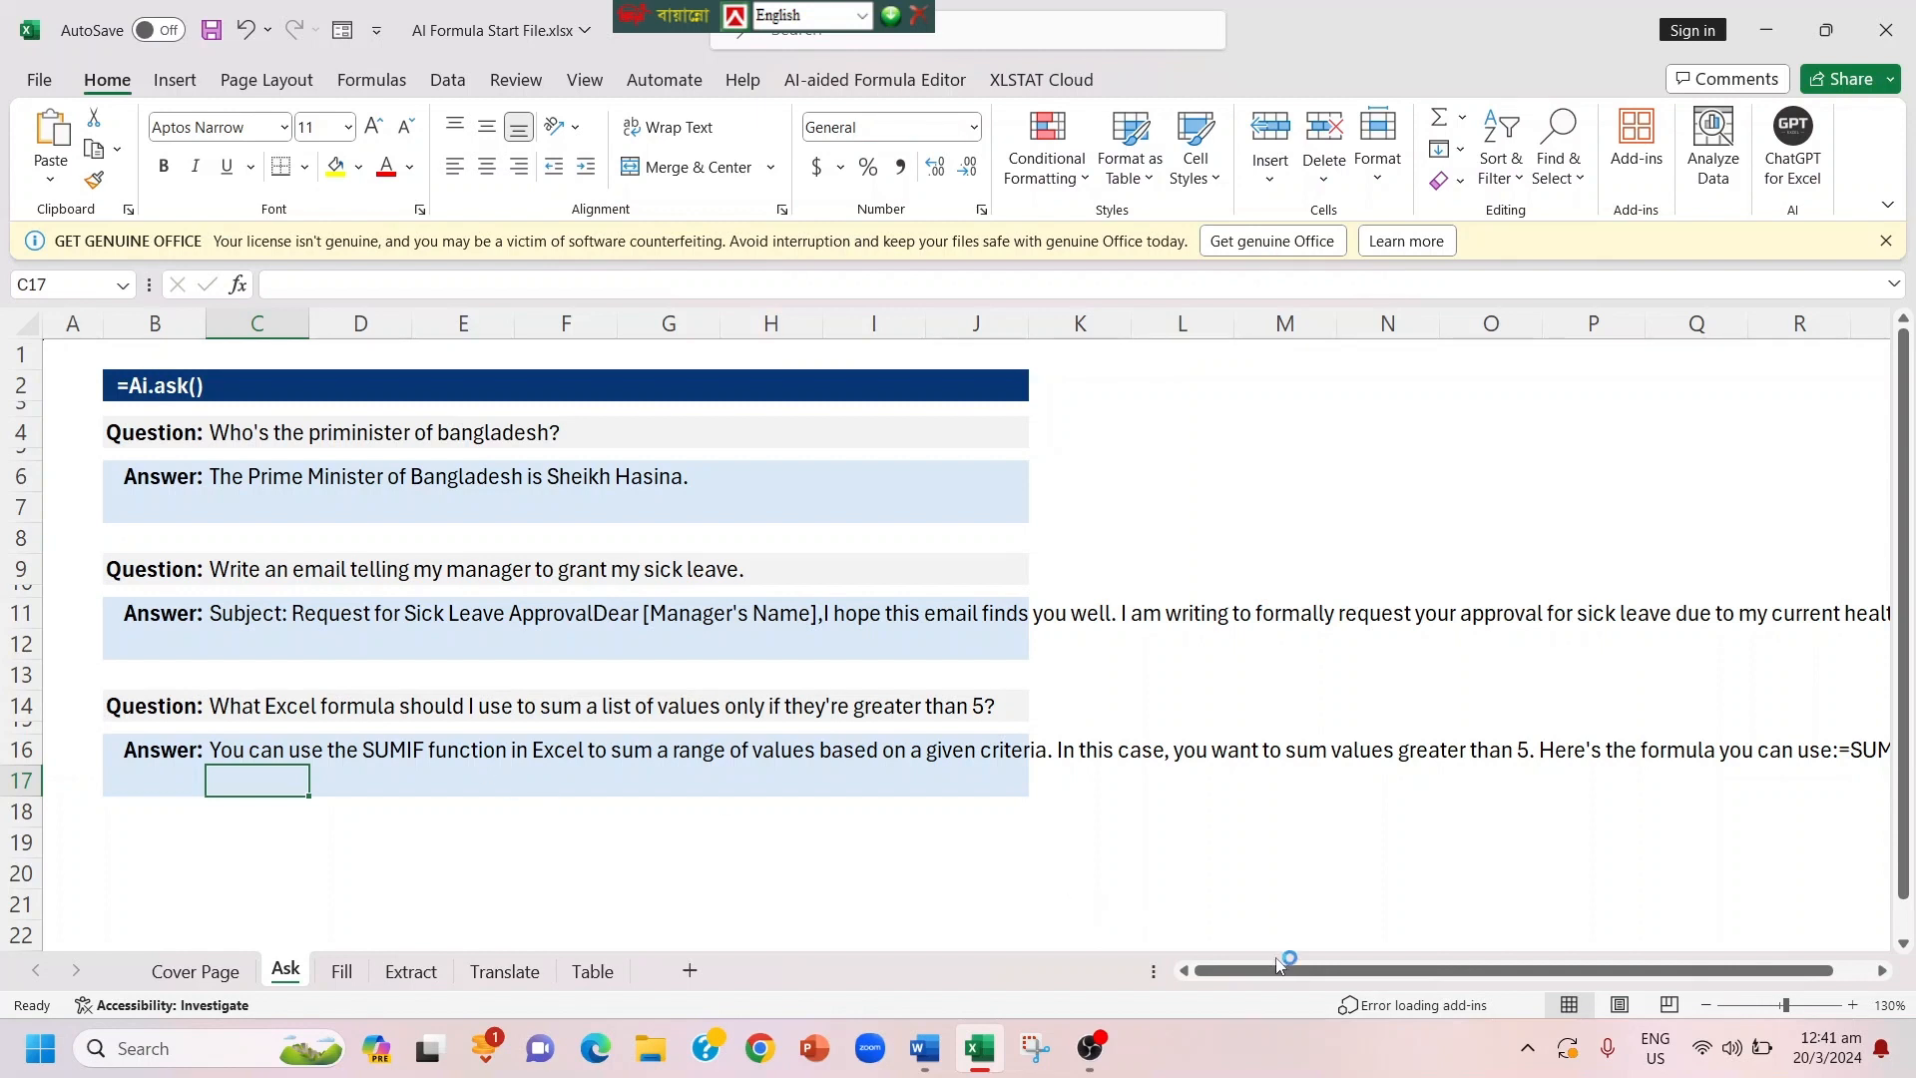
{"action": "left_click_drag", "start_coordinate": [1265, 974], "coordinate": [1303, 975]}
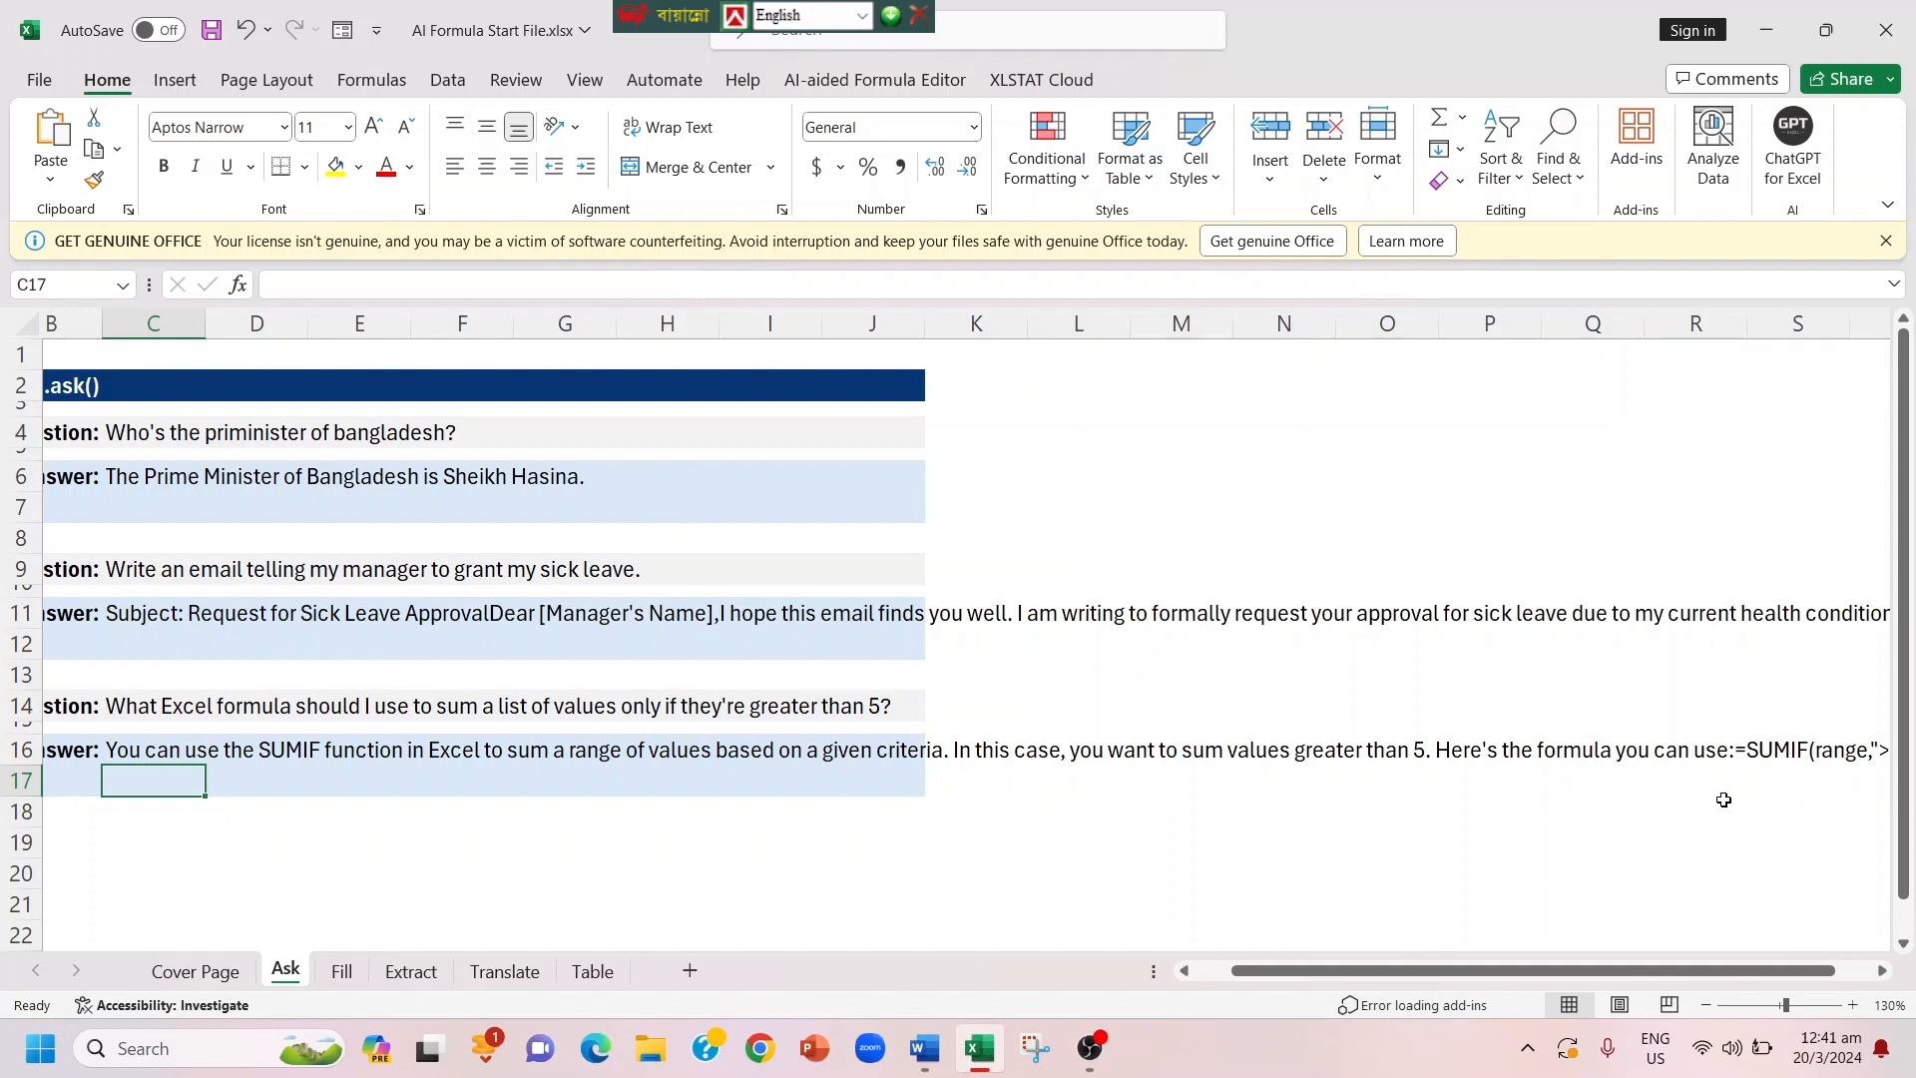
{"action": "left_click_drag", "start_coordinate": [1587, 972], "coordinate": [1431, 983]}
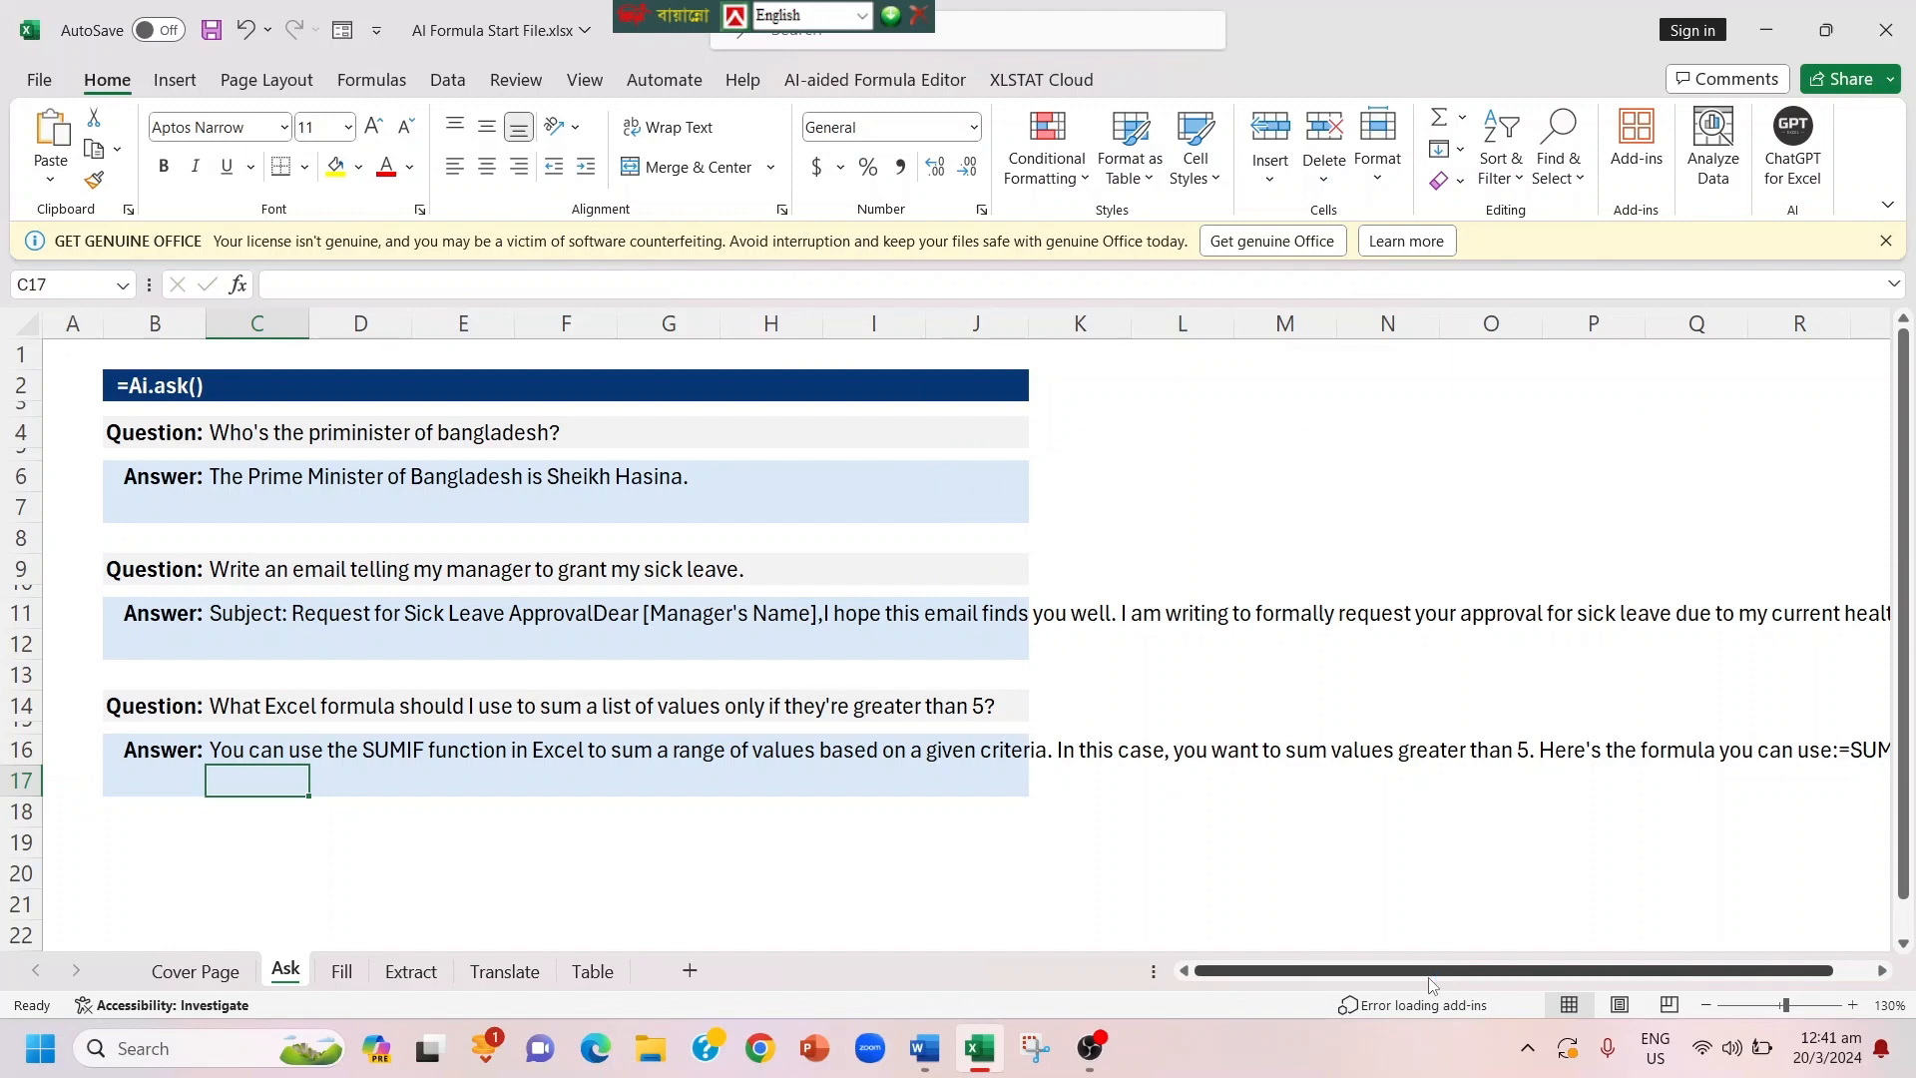
Step: Fill in the missing countries and continents on the Fill sheet by entering =AI.FILL(B4:D6,B7:B12) in cell C7
{"action": "left_click", "coordinate": [330, 974]}
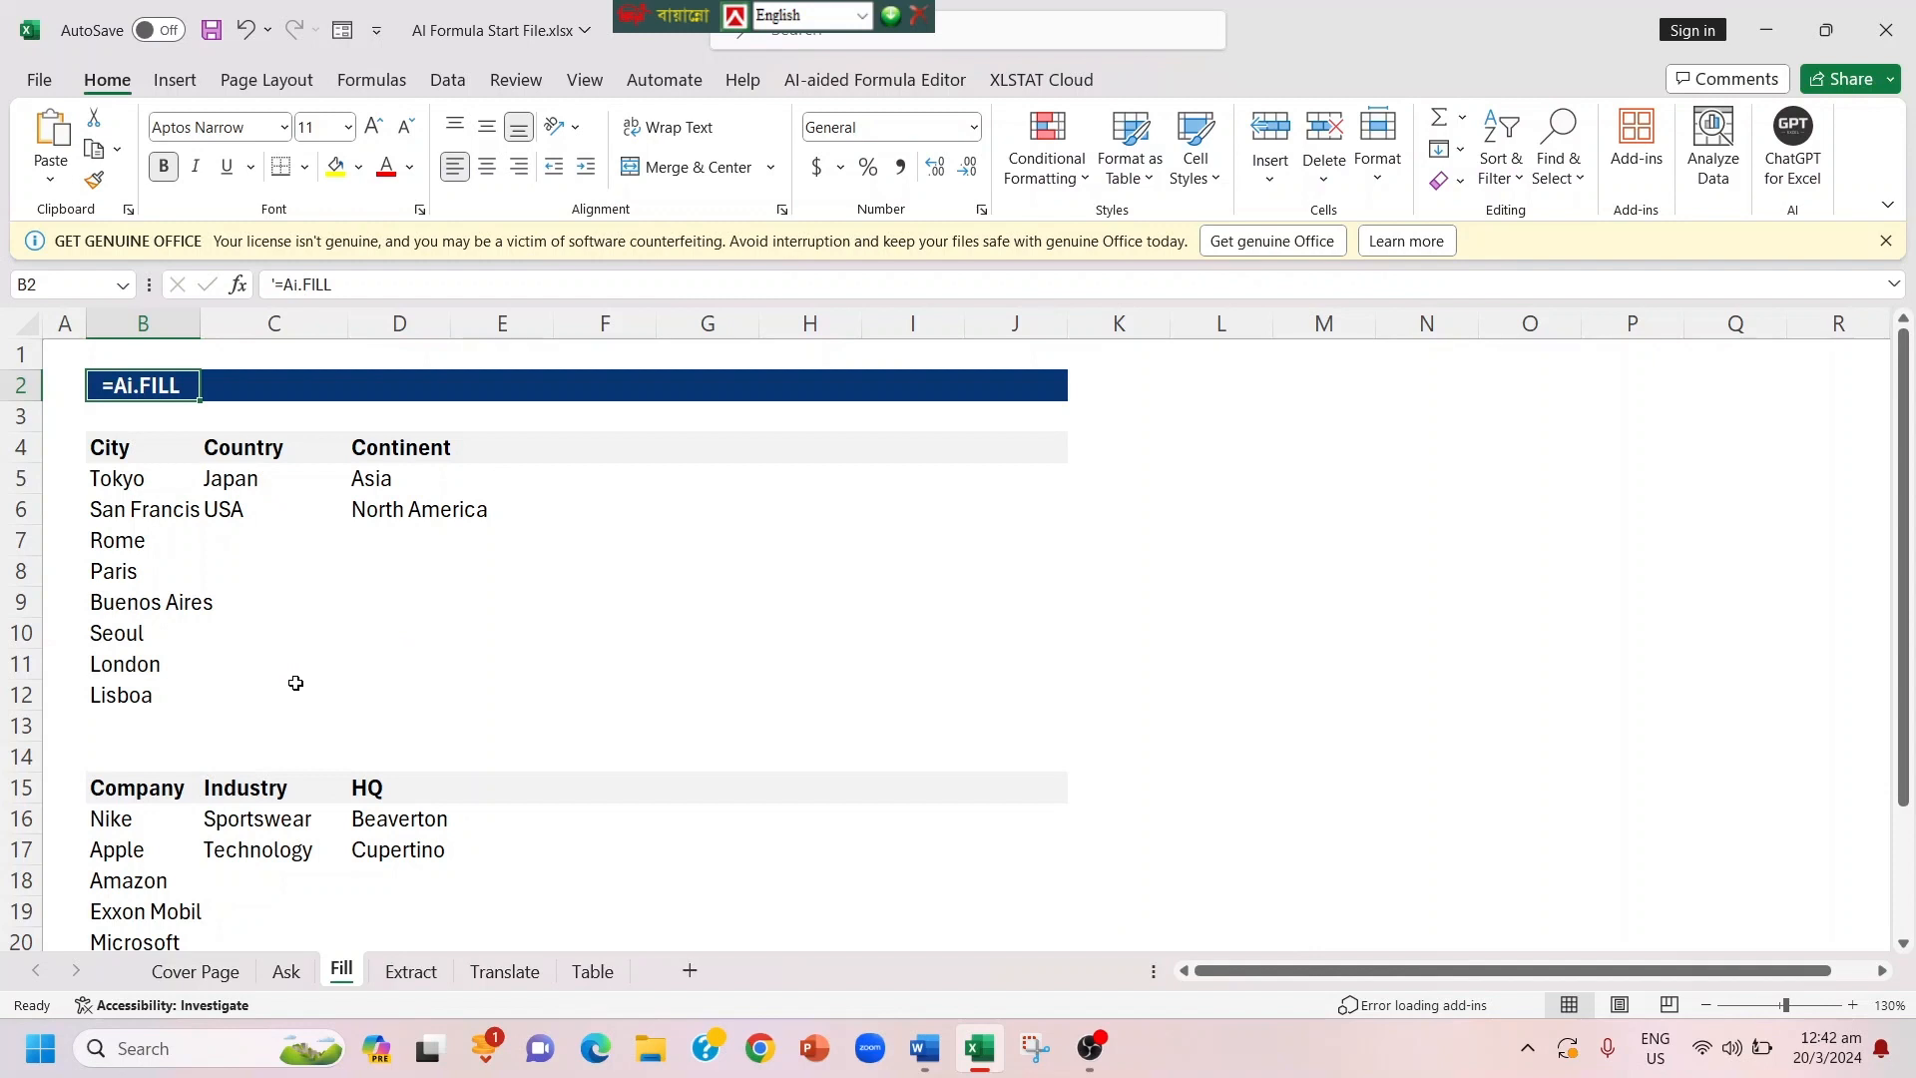
{"action": "left_click", "coordinate": [228, 536]}
{"action": "type", "text": "="}
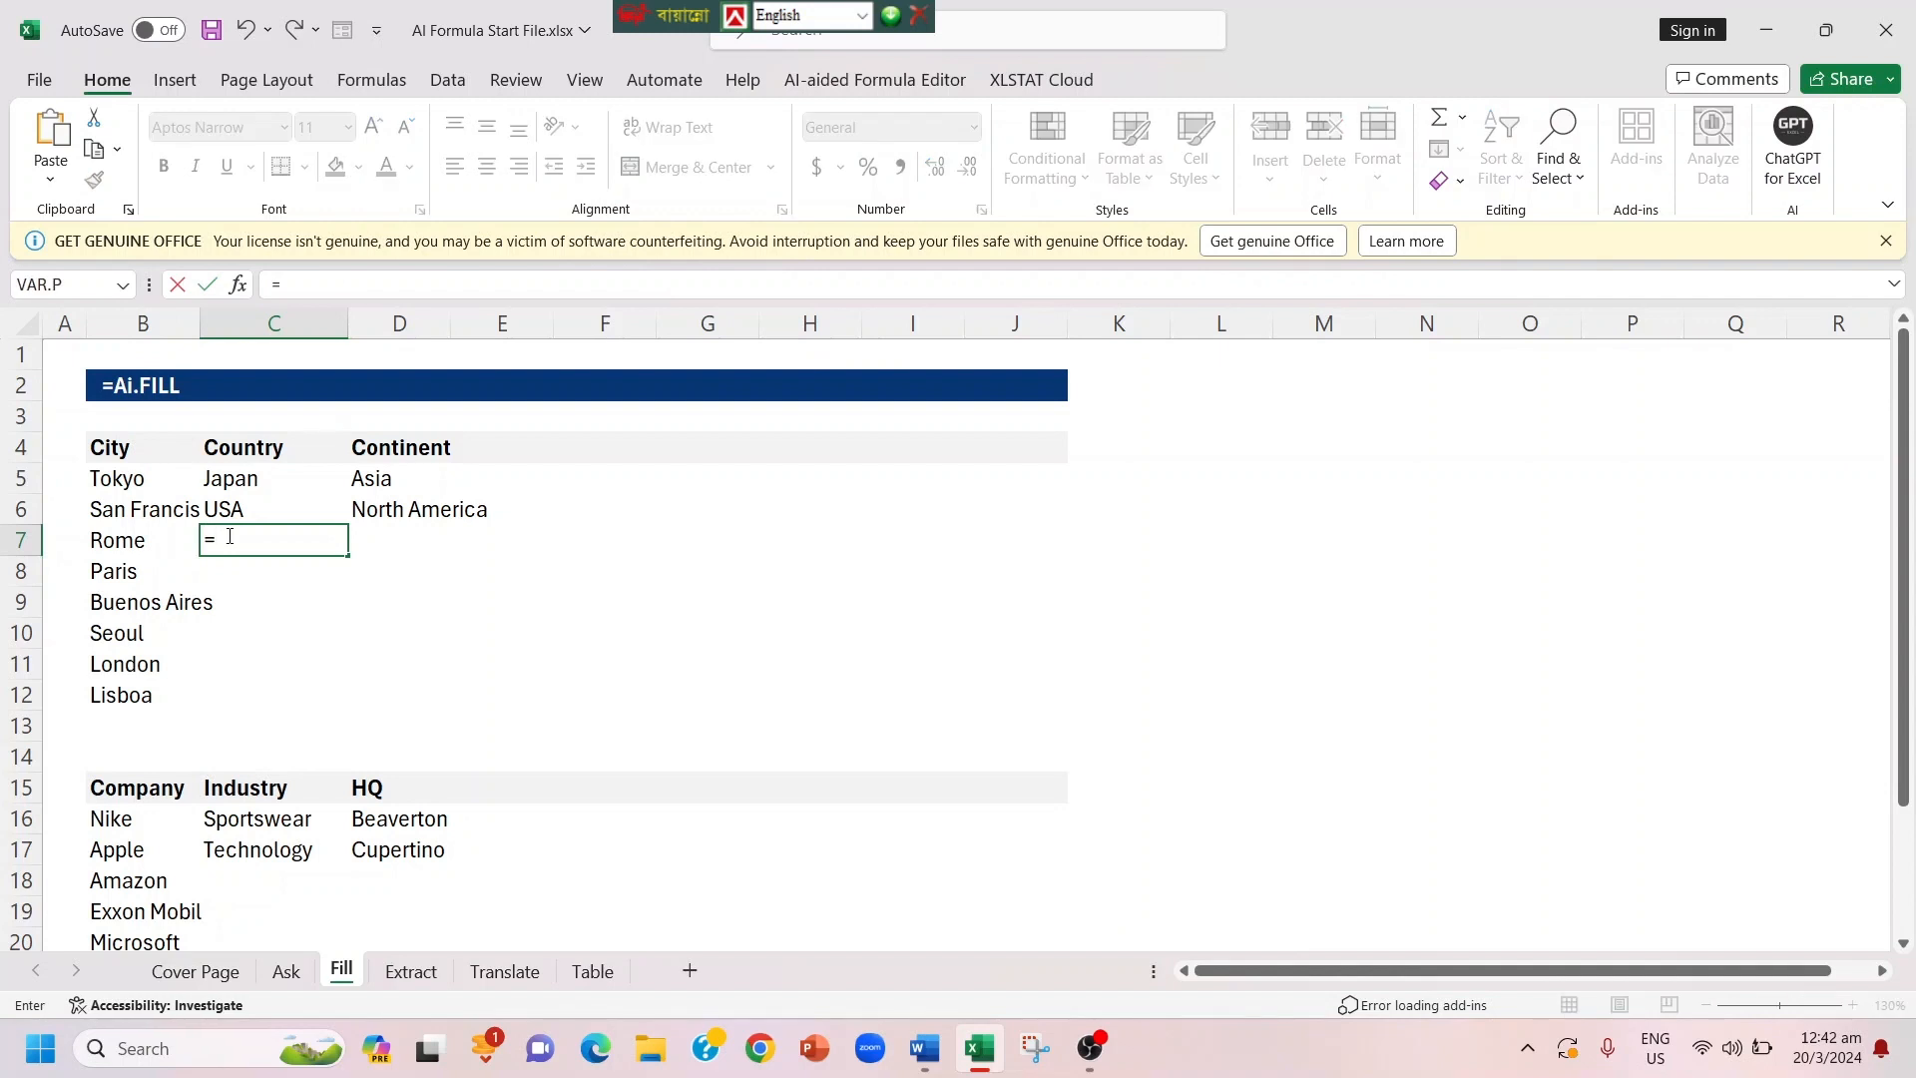
{"action": "type", "text": "Ai"}
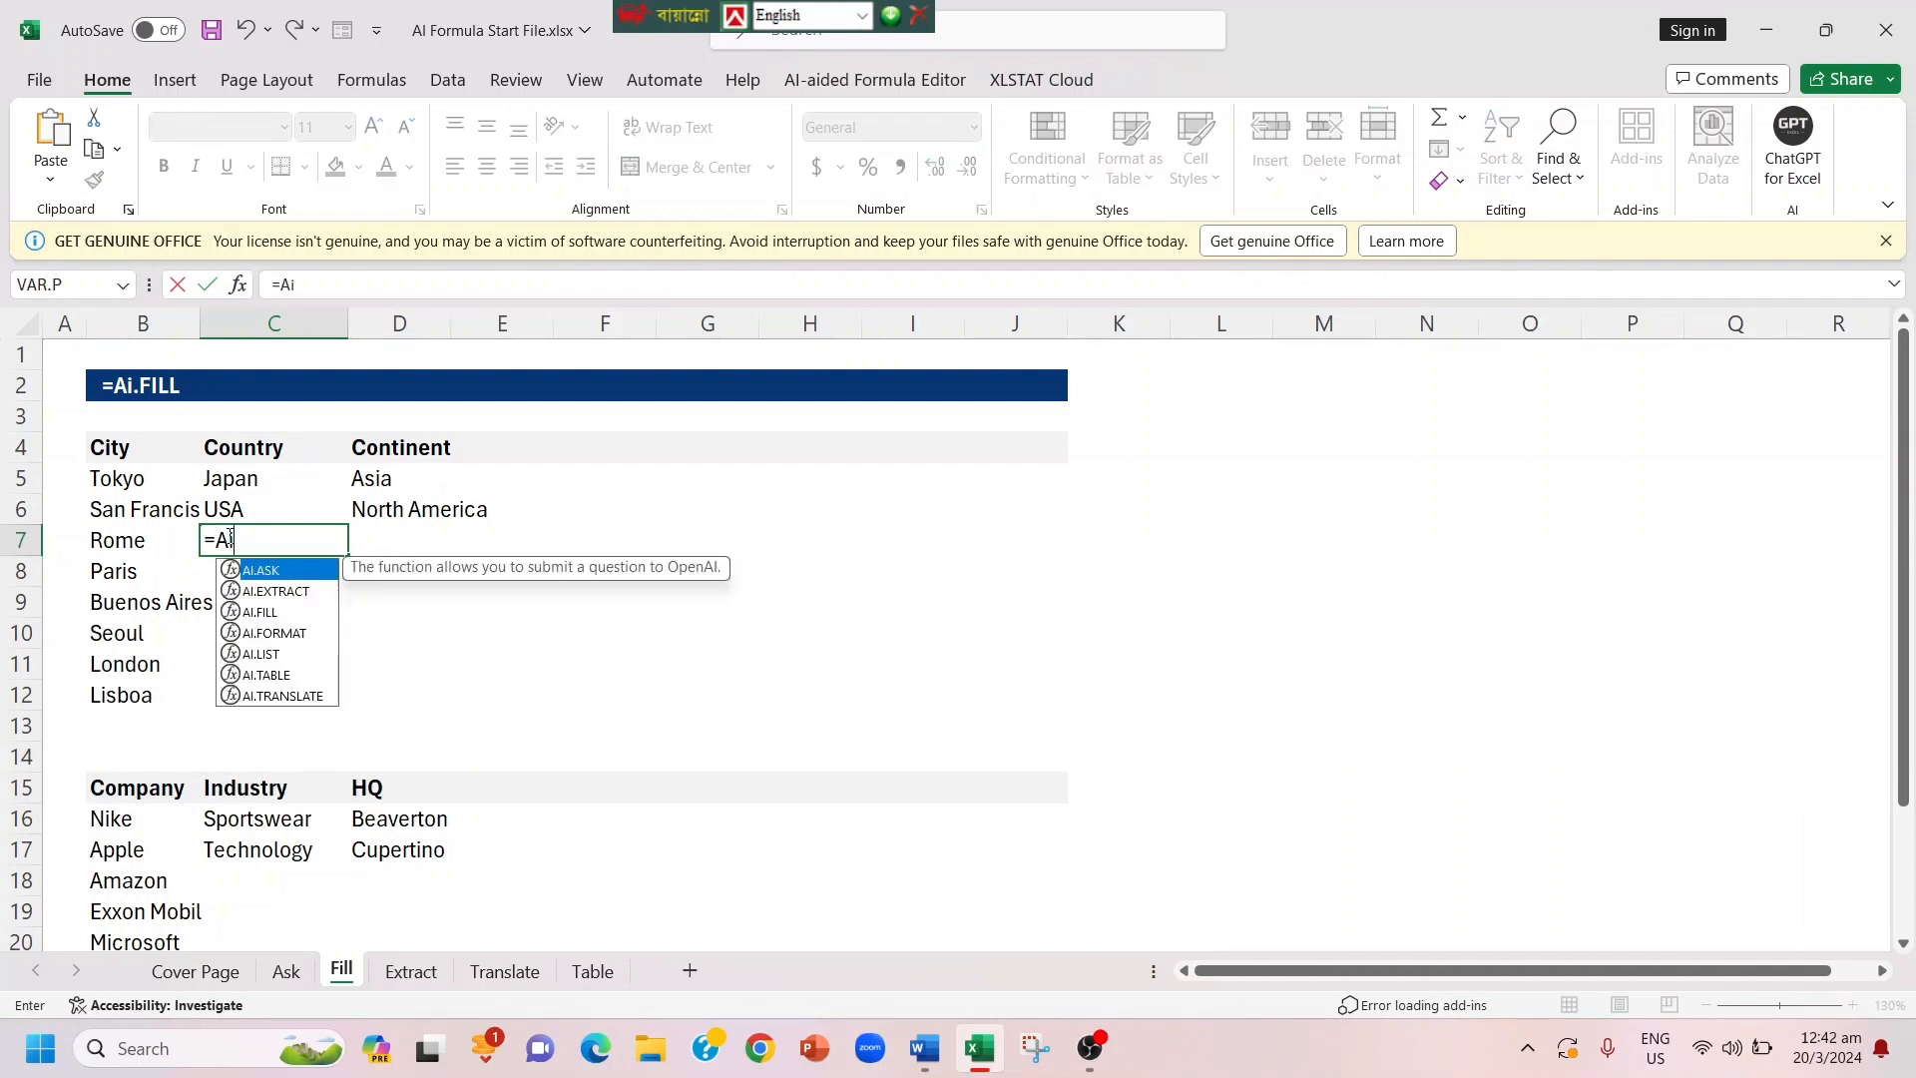
{"action": "key", "text": "Down"}
{"action": "key", "text": "Down"}
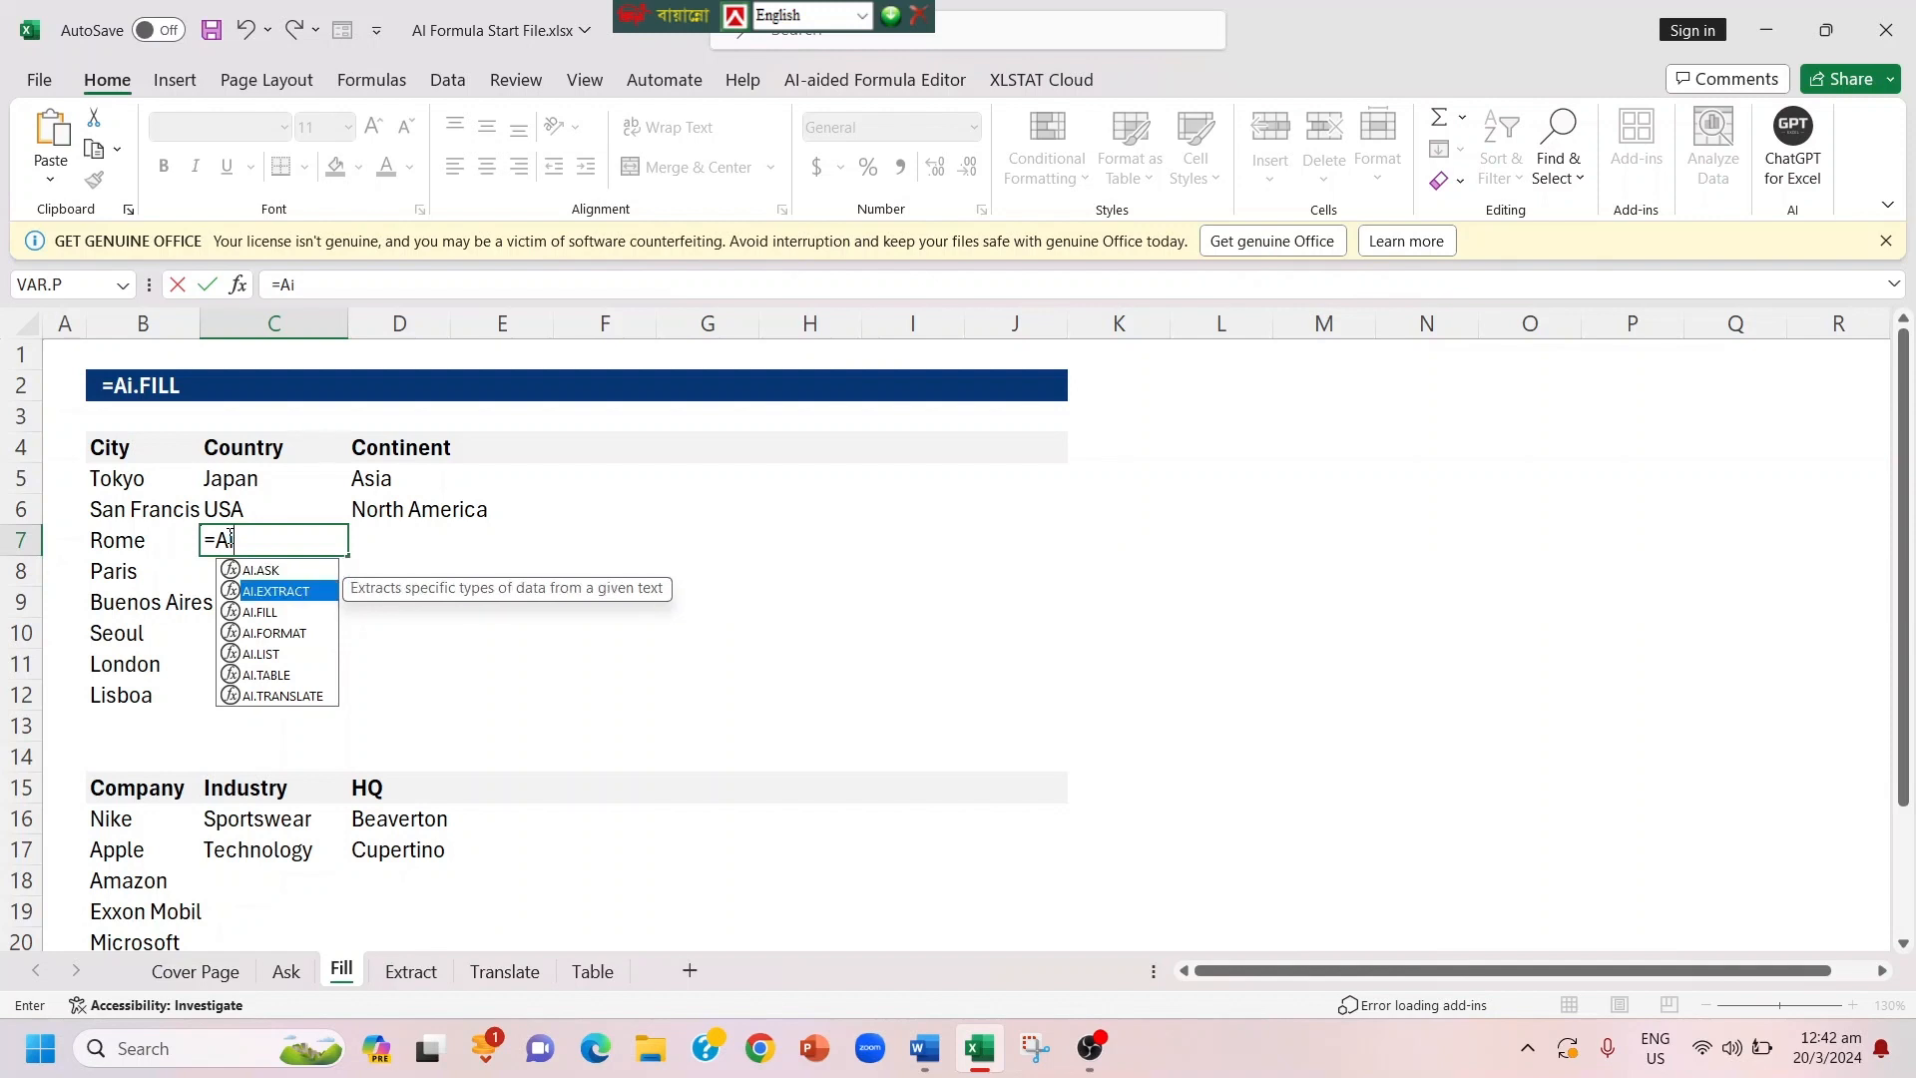
{"action": "key", "text": "Tab"}
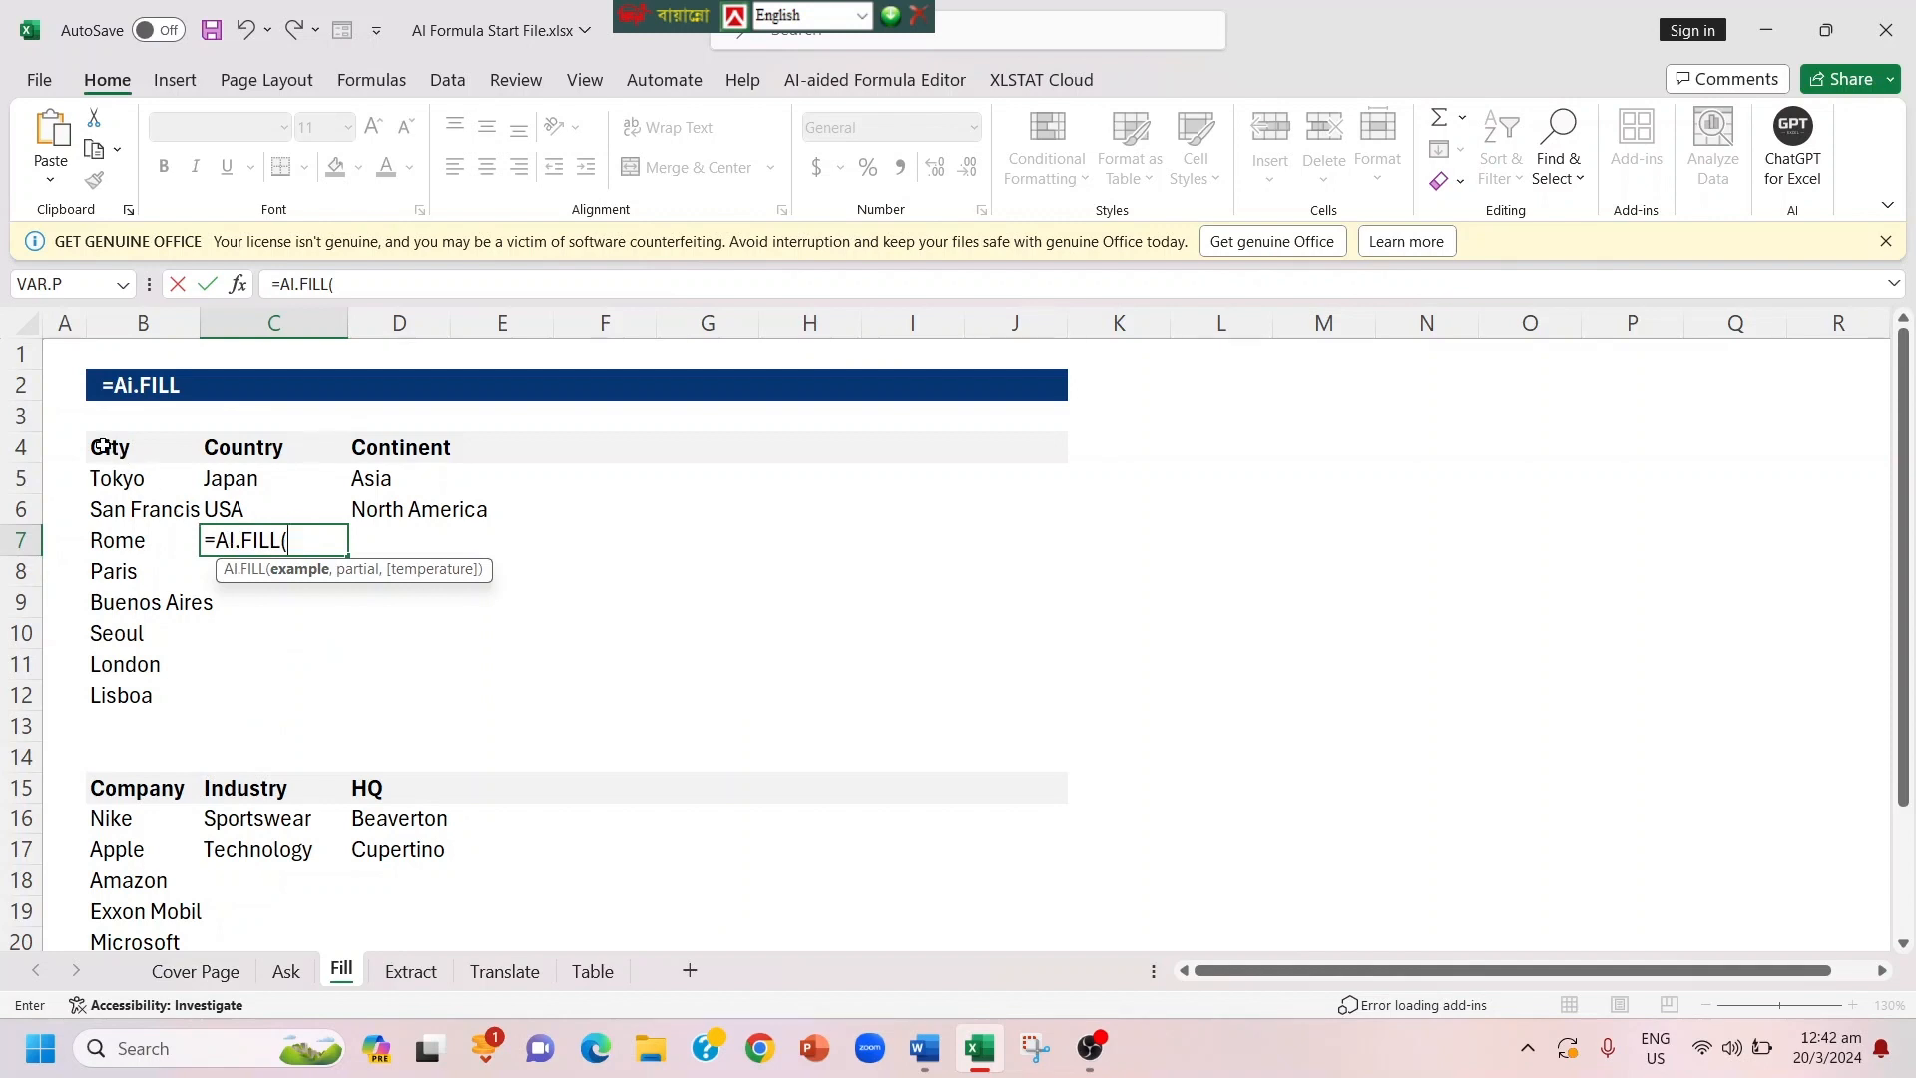
{"action": "left_click_drag", "start_coordinate": [101, 443], "coordinate": [431, 505]}
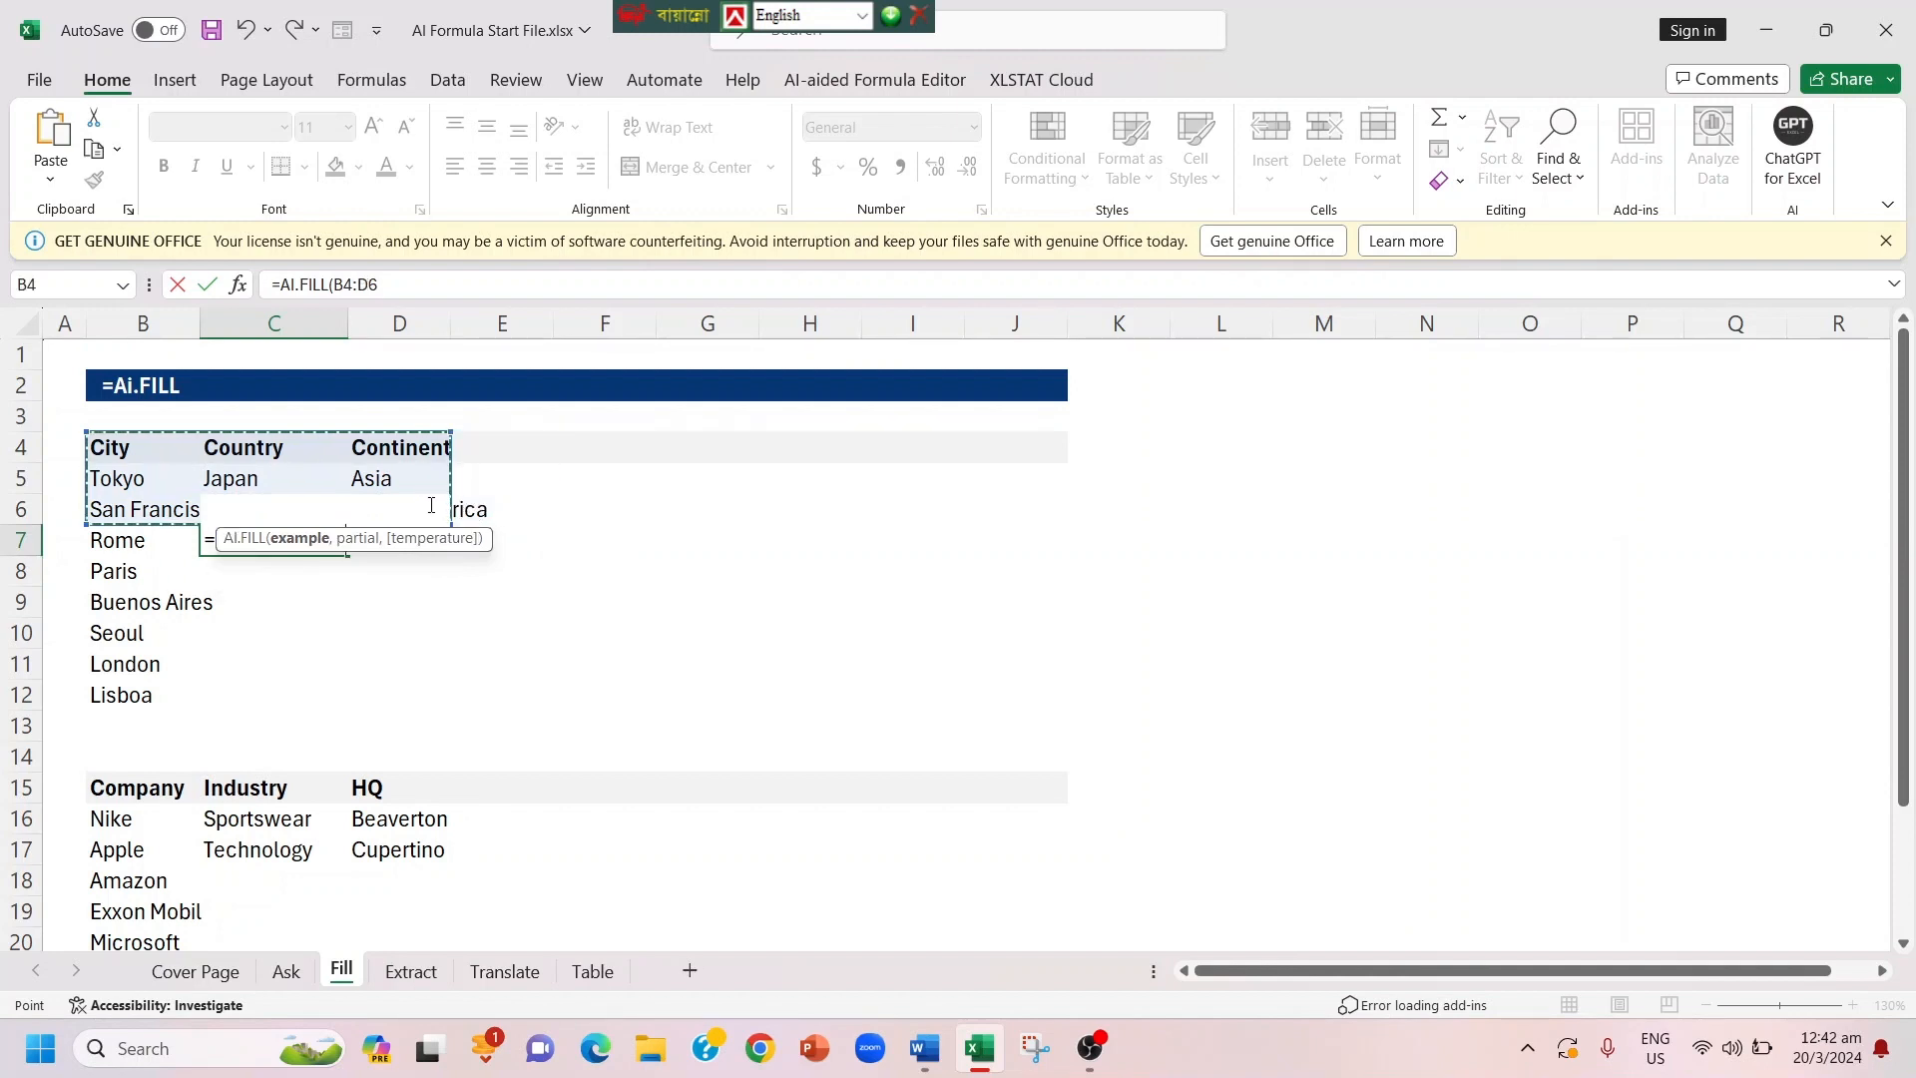
{"action": "type", "text": ","}
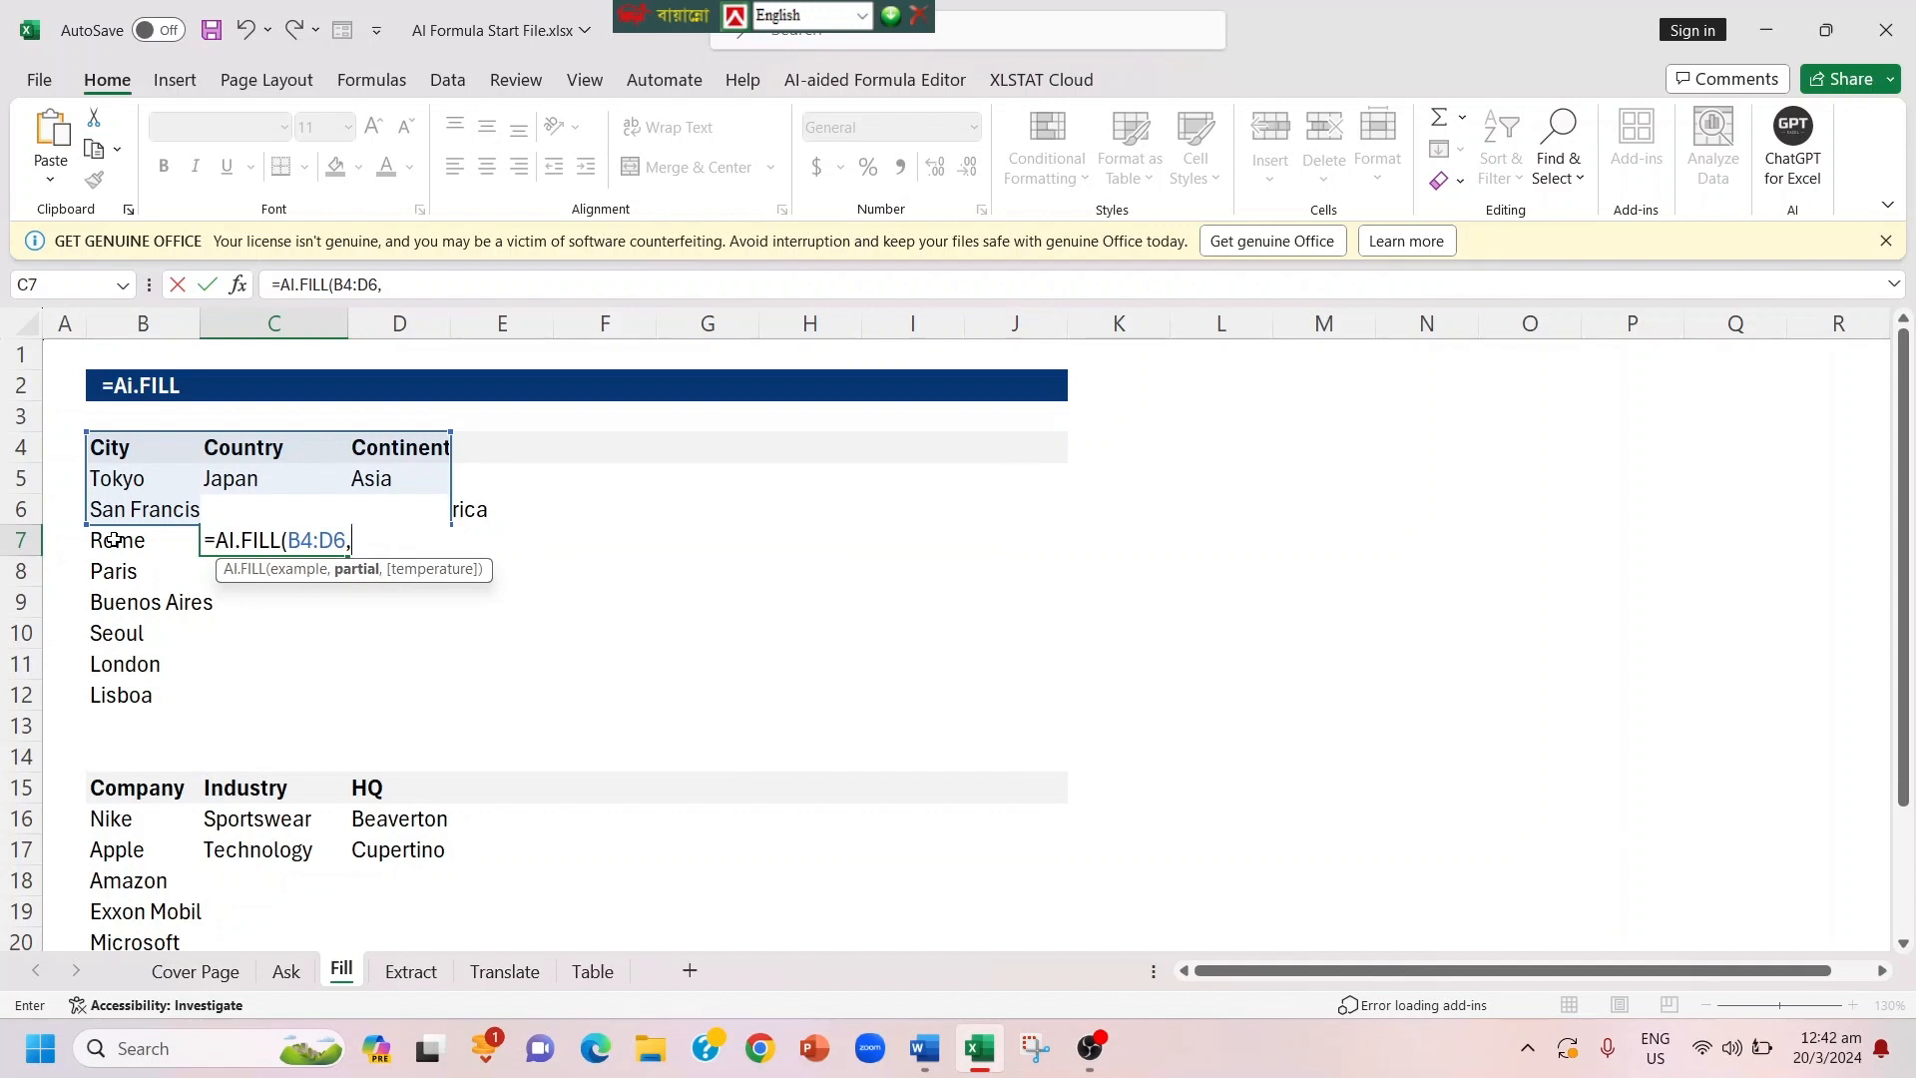
{"action": "left_click_drag", "start_coordinate": [113, 540], "coordinate": [142, 695]}
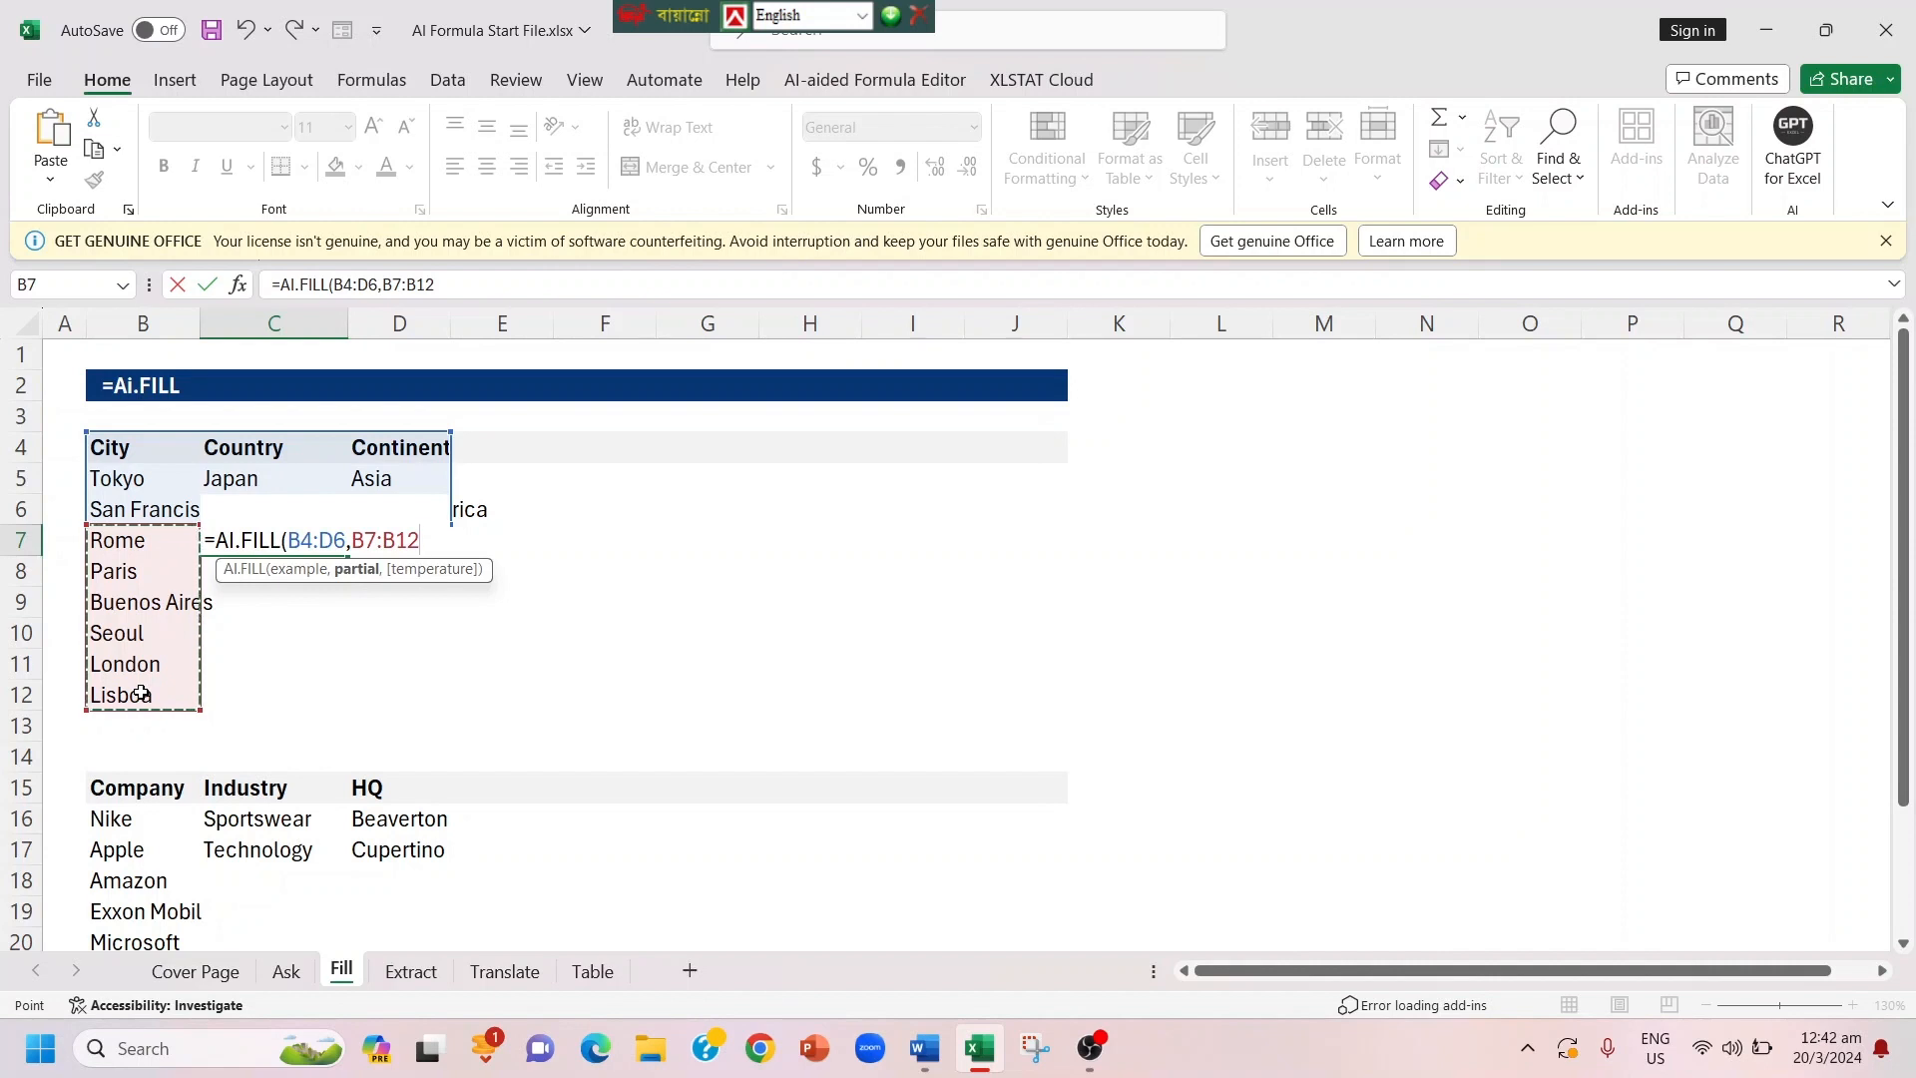
{"action": "type", "text": ")"}
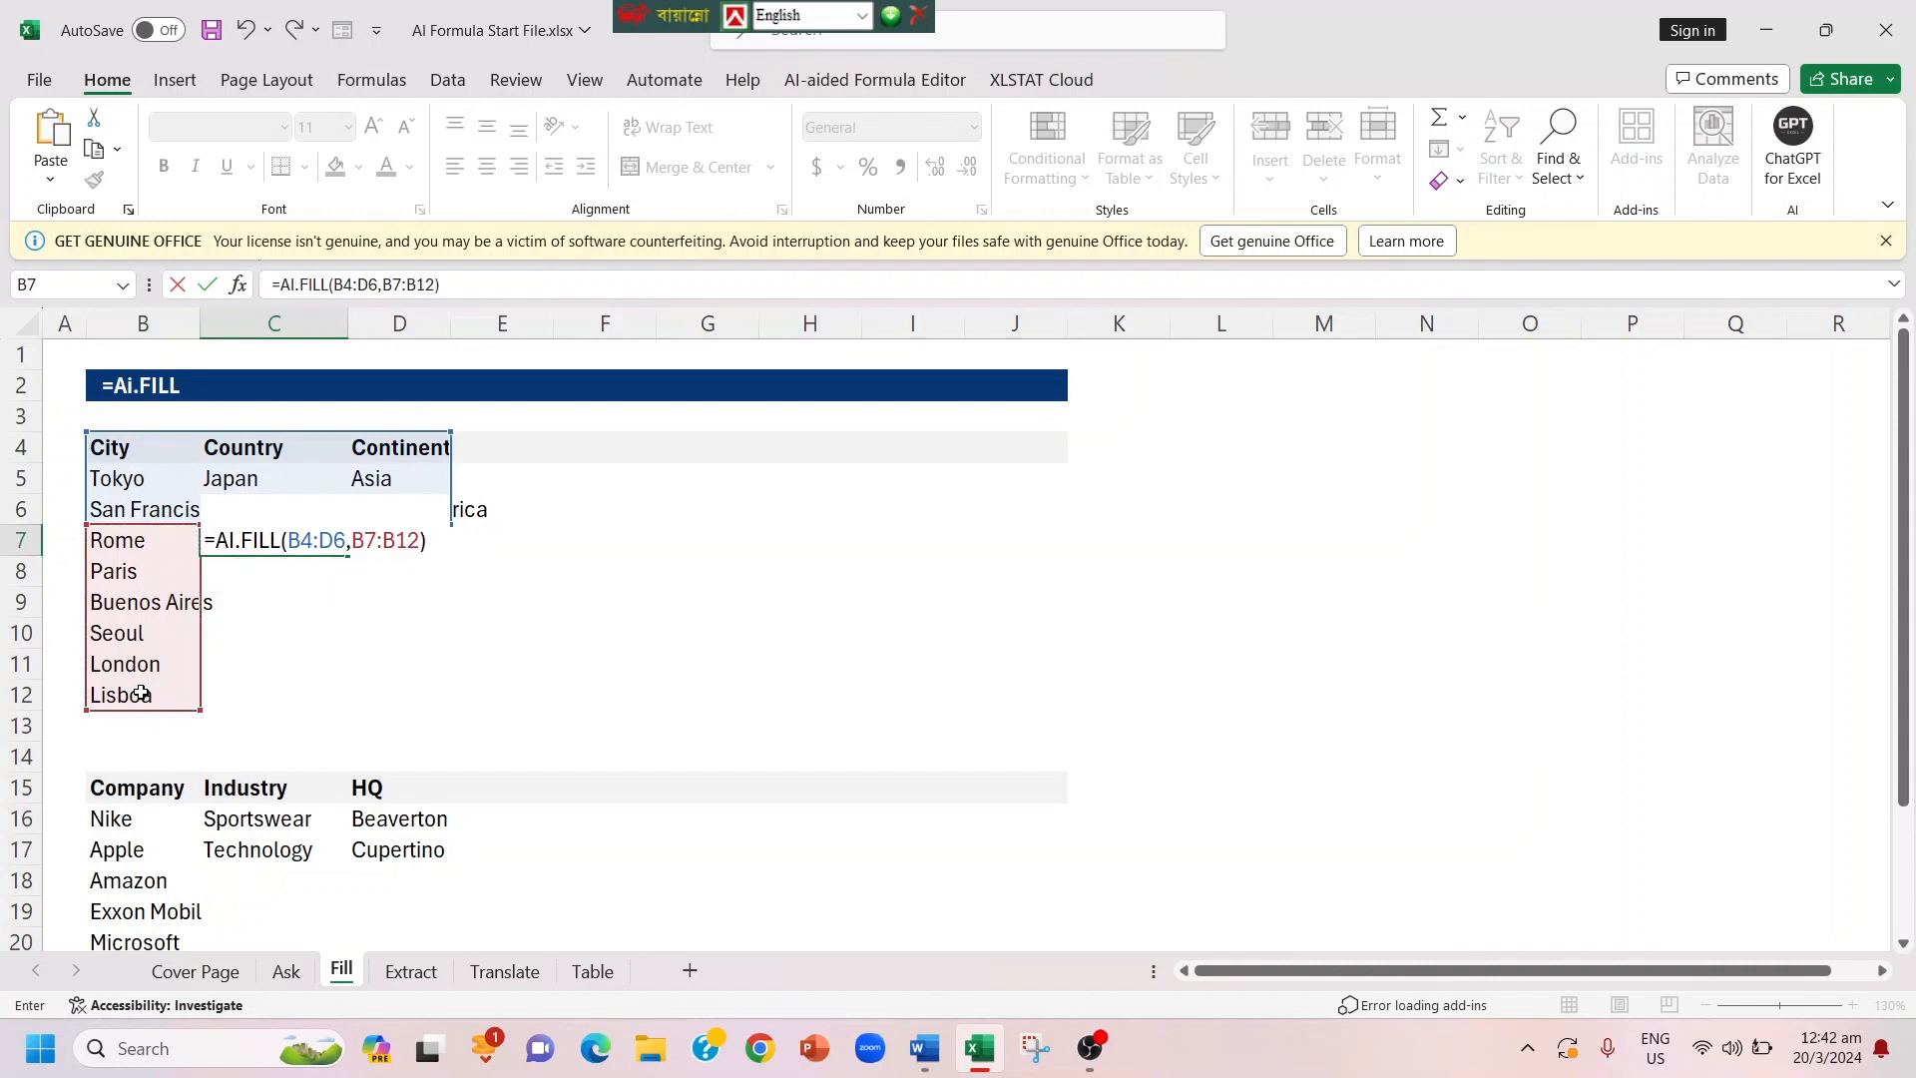
{"action": "key", "text": "Return"}
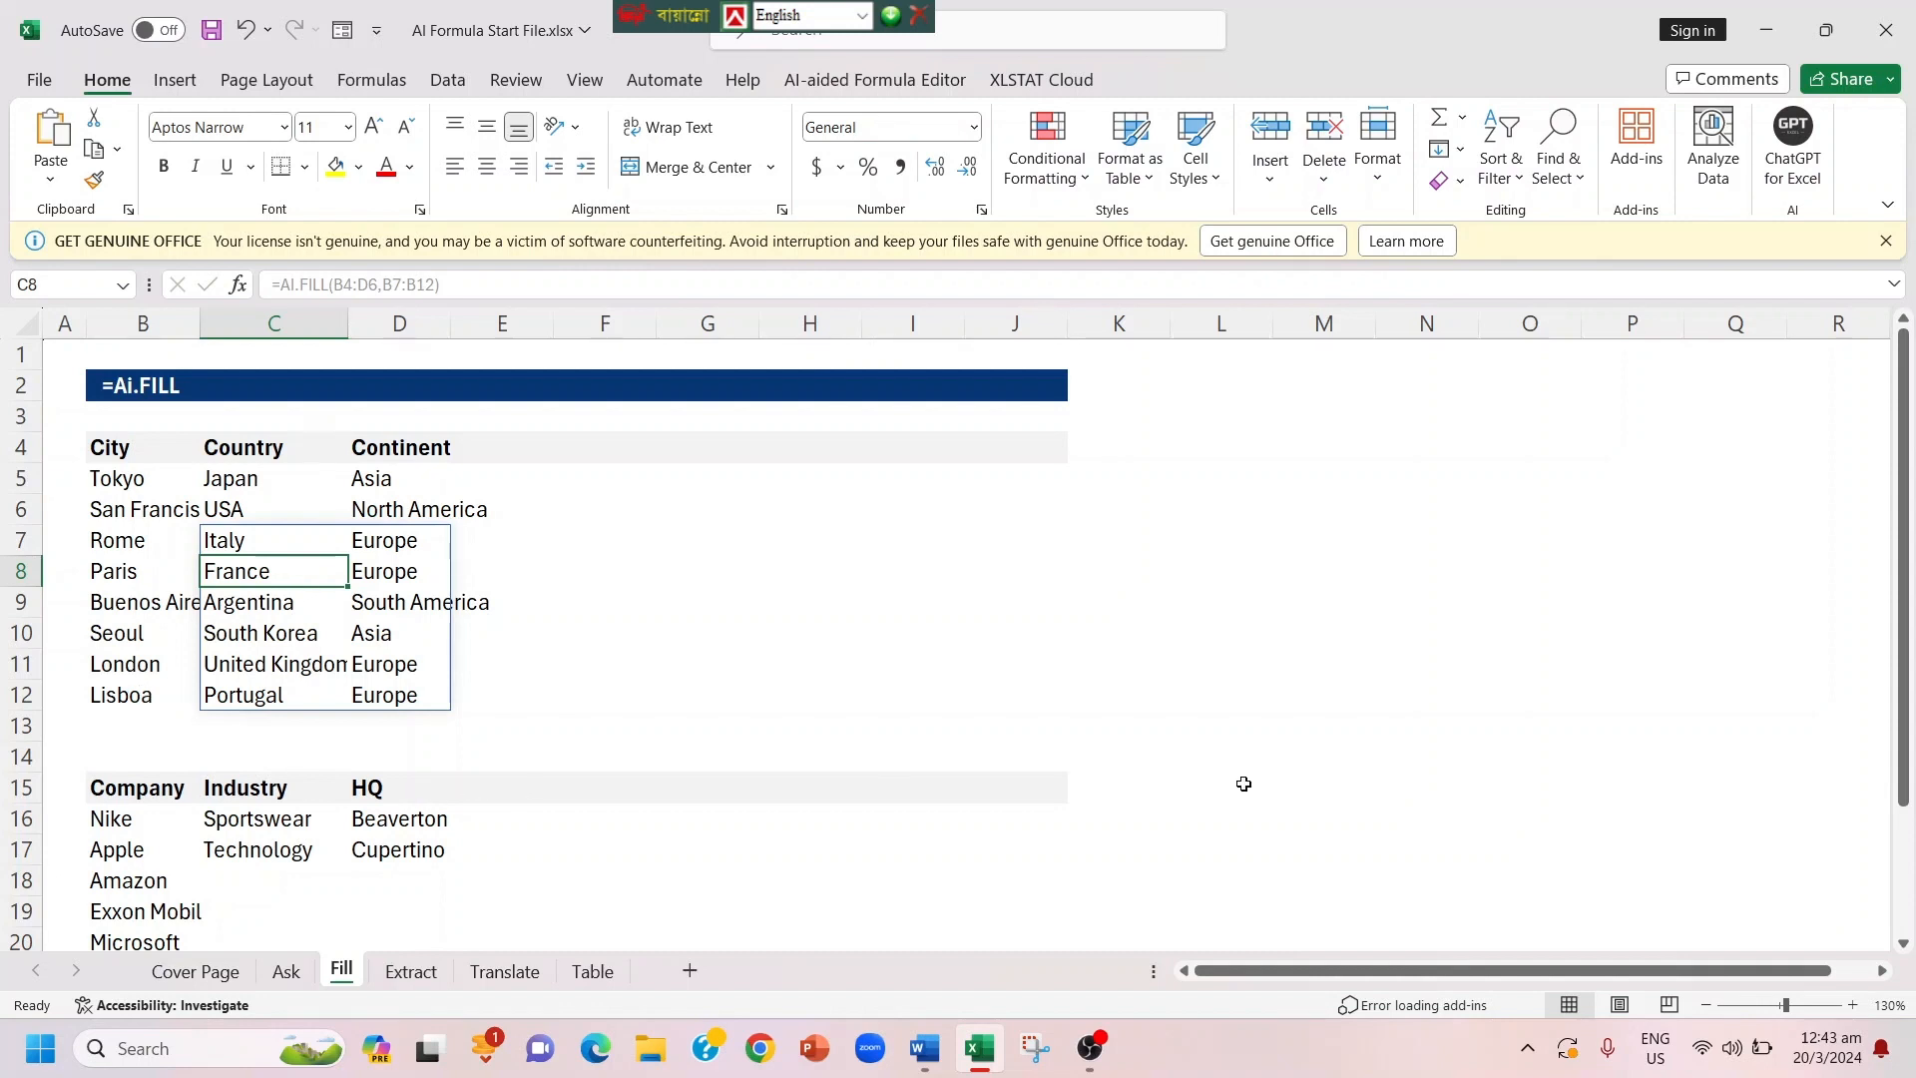
Step: Complete the industry and HQ columns of the company table by entering =AI.FILL(B15:D17,B18:B25) in cell C18, and review the filled rows
{"action": "left_click_drag", "start_coordinate": [1907, 813], "coordinate": [1908, 910]}
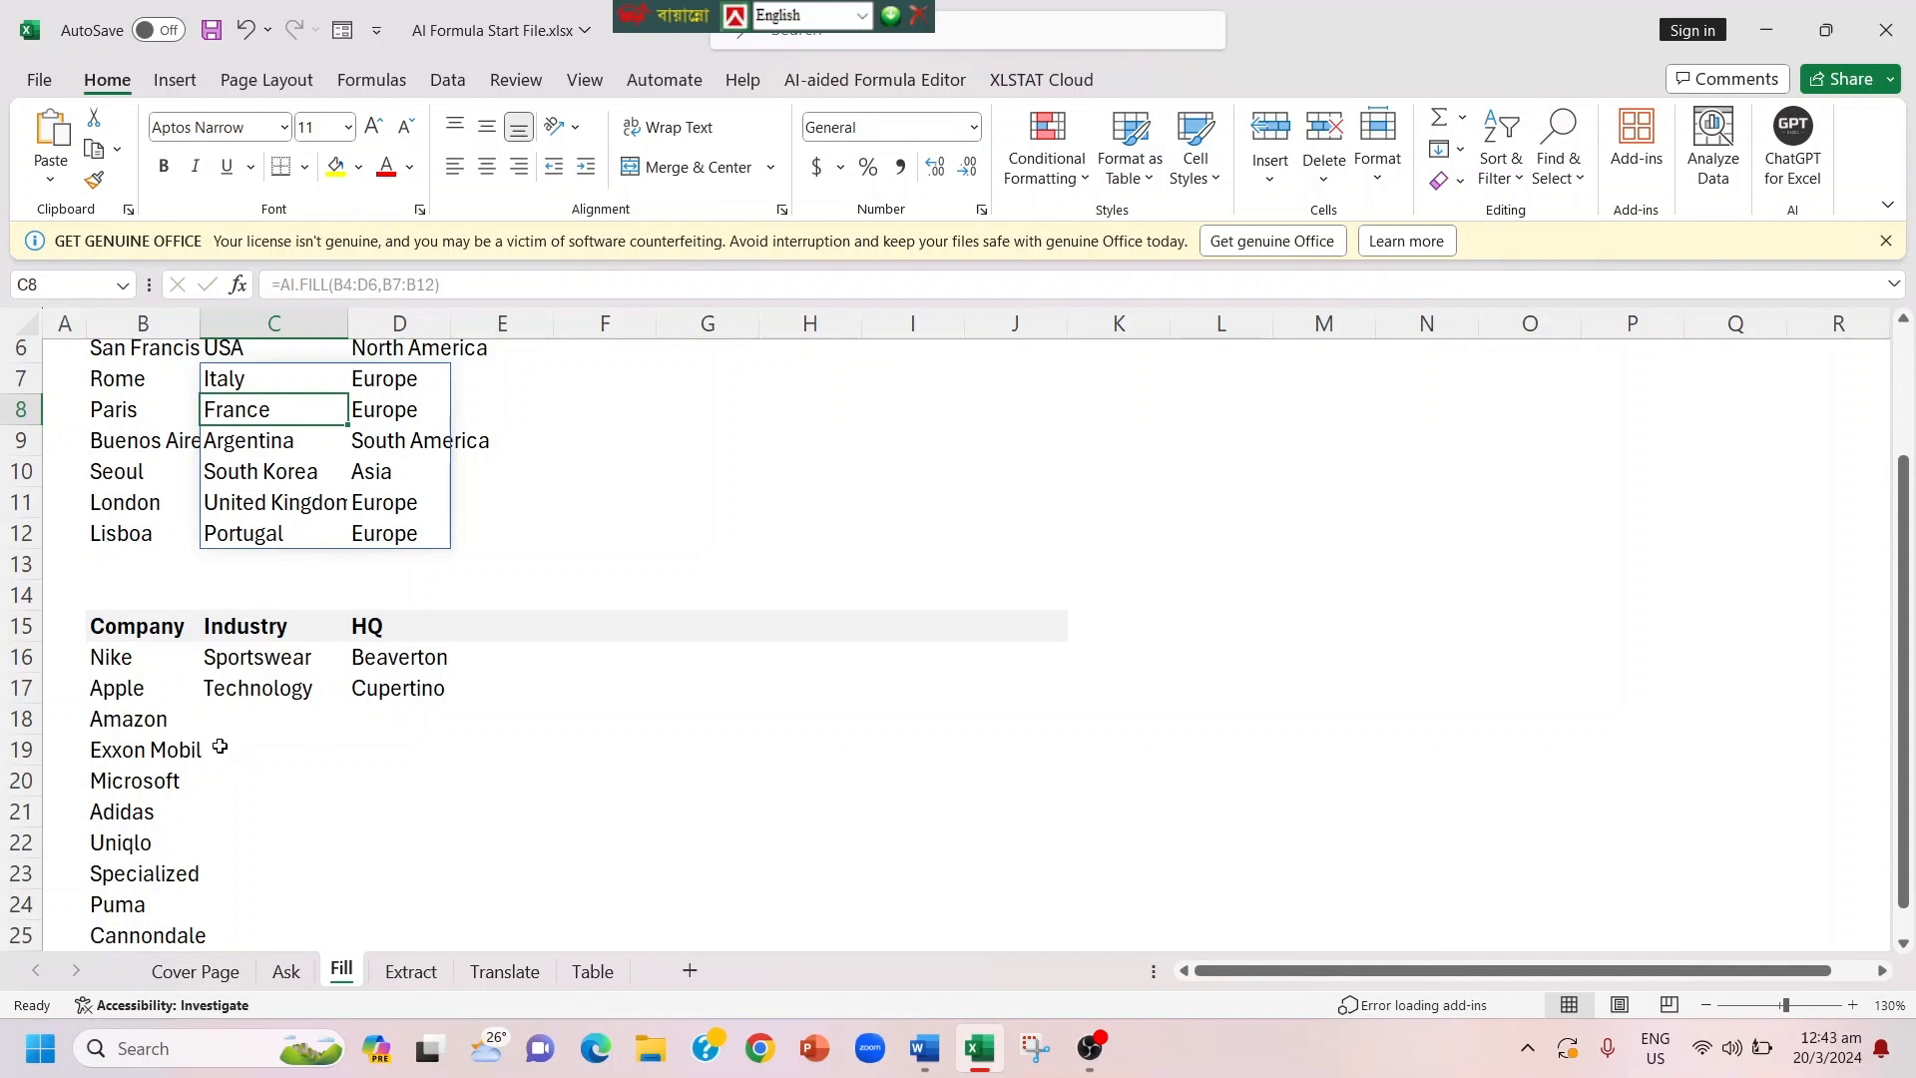
{"action": "left_click", "coordinate": [240, 715]}
{"action": "type", "text": "=Ai"}
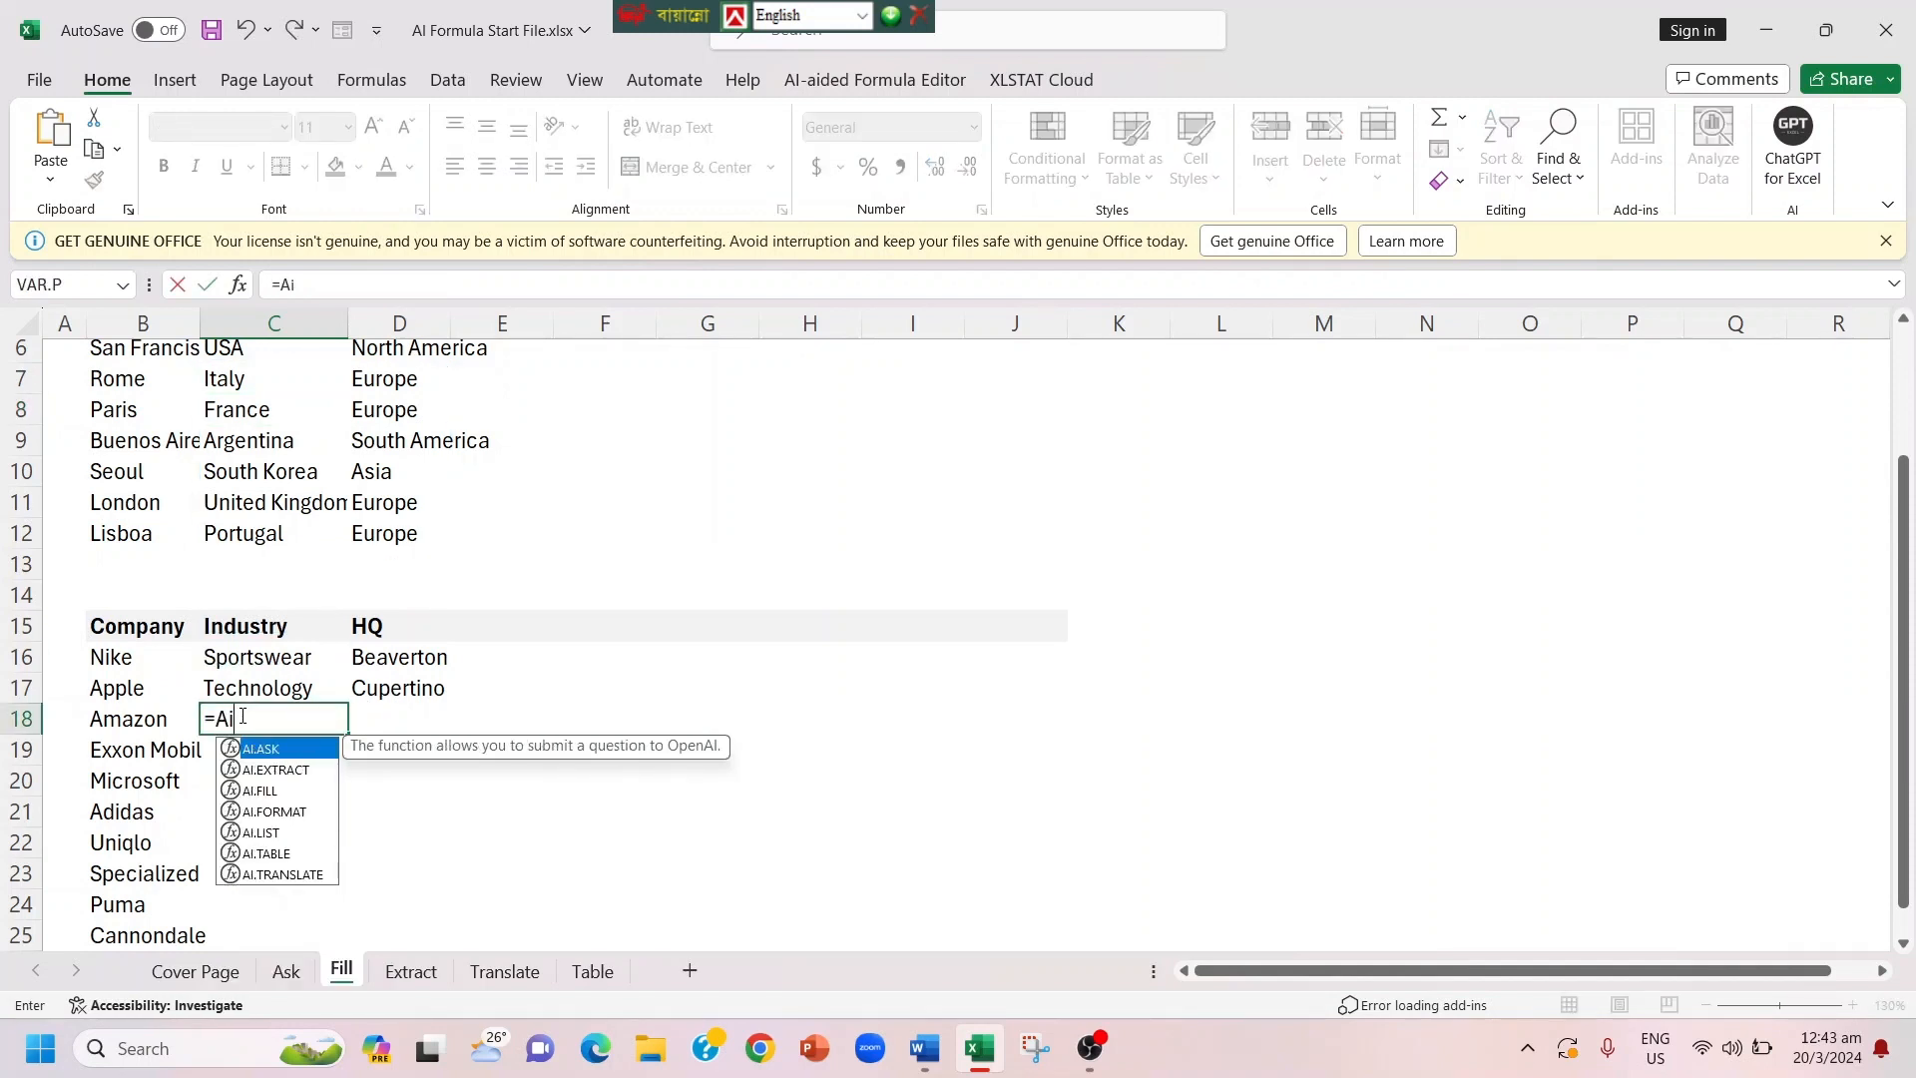
{"action": "key", "text": "Down"}
{"action": "key", "text": "Down"}
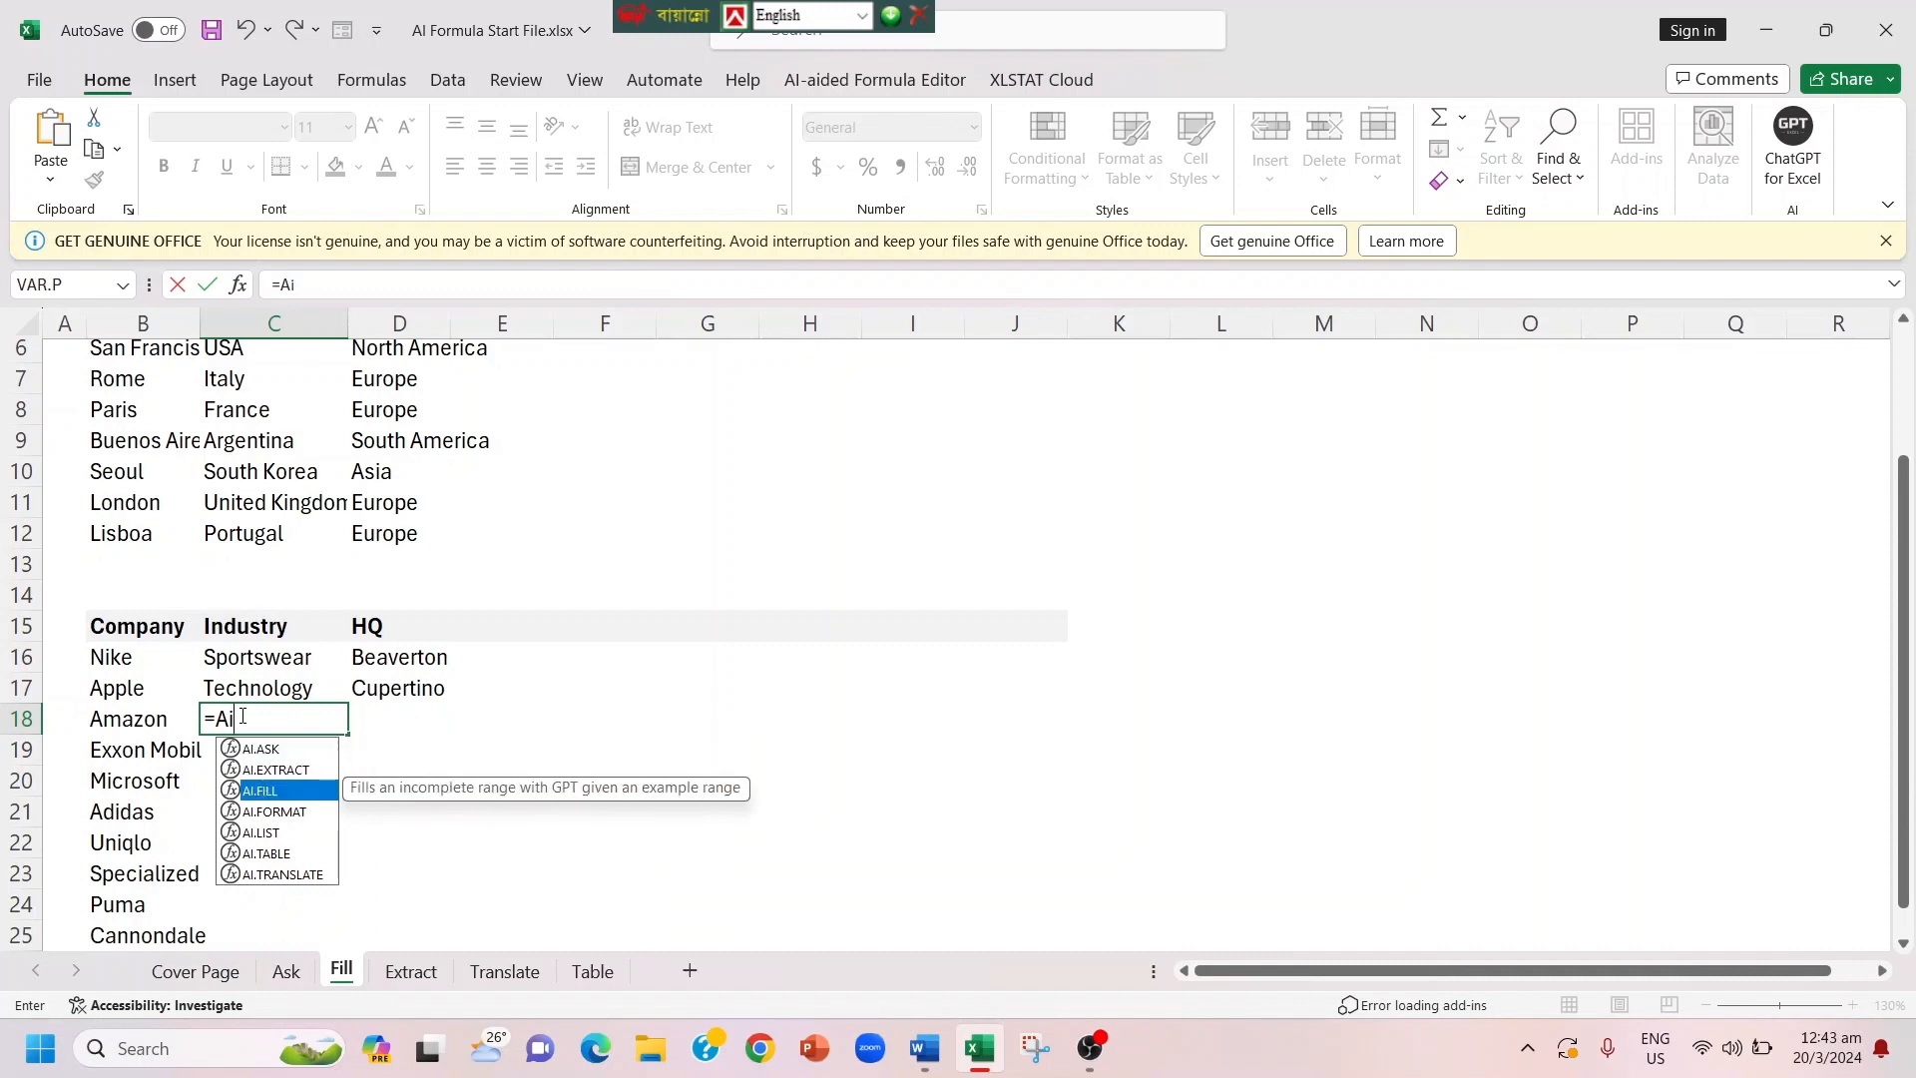
{"action": "key", "text": "Tab"}
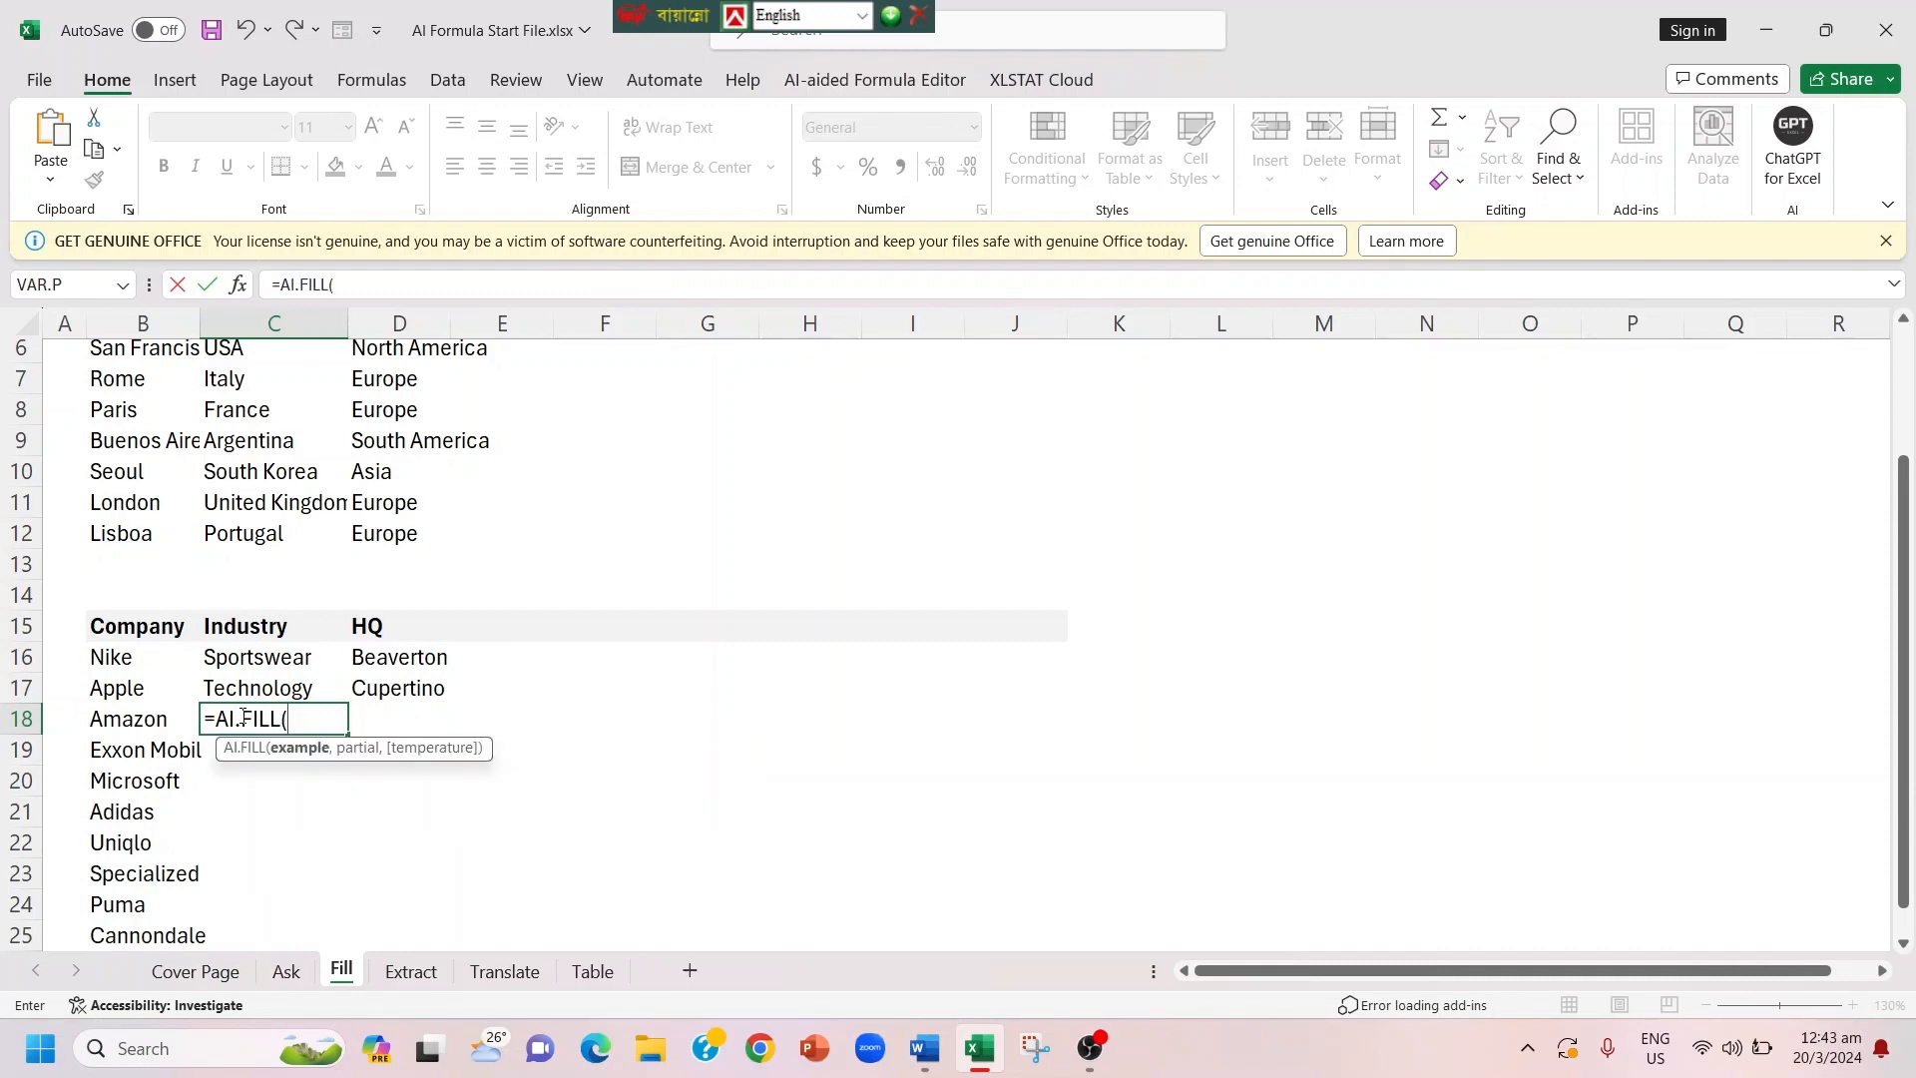
{"action": "left_click", "coordinate": [92, 626]}
{"action": "left_click_drag", "start_coordinate": [92, 626], "coordinate": [395, 689]}
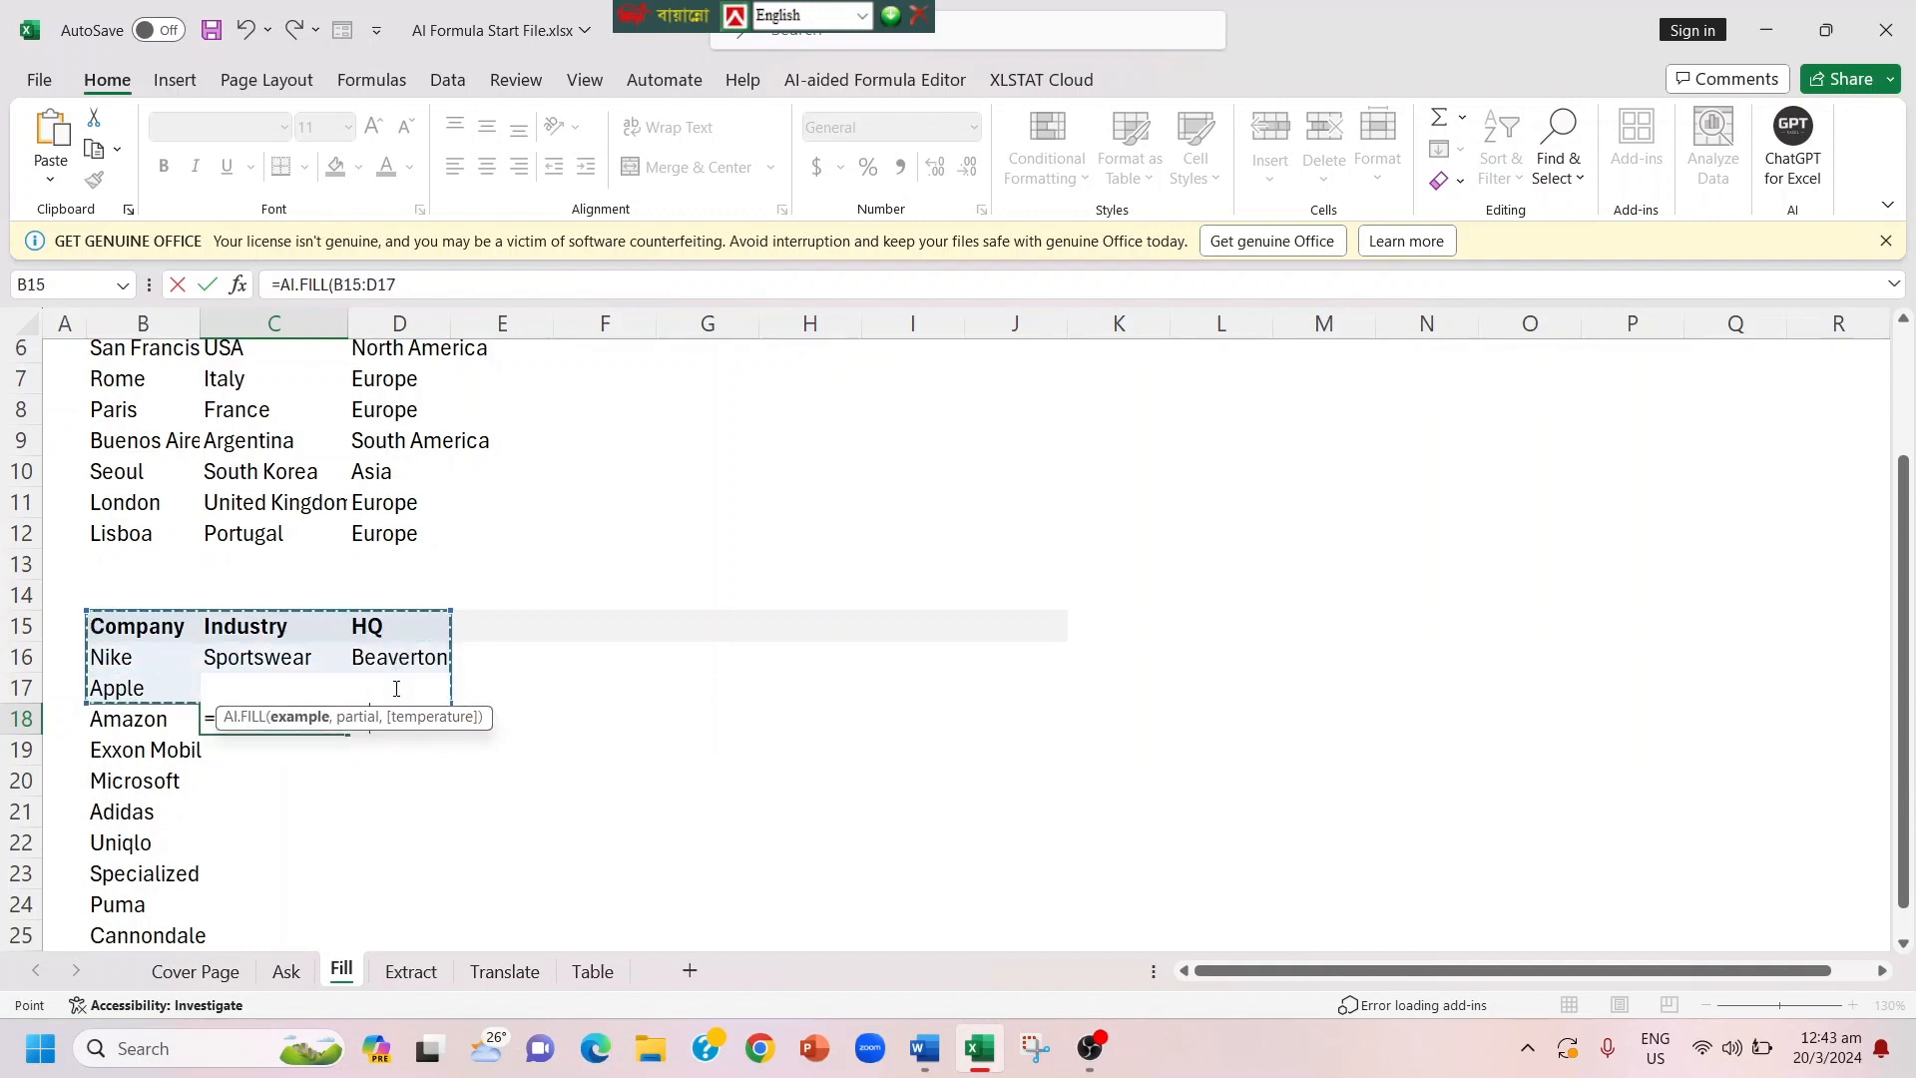
{"action": "type", "text": ","}
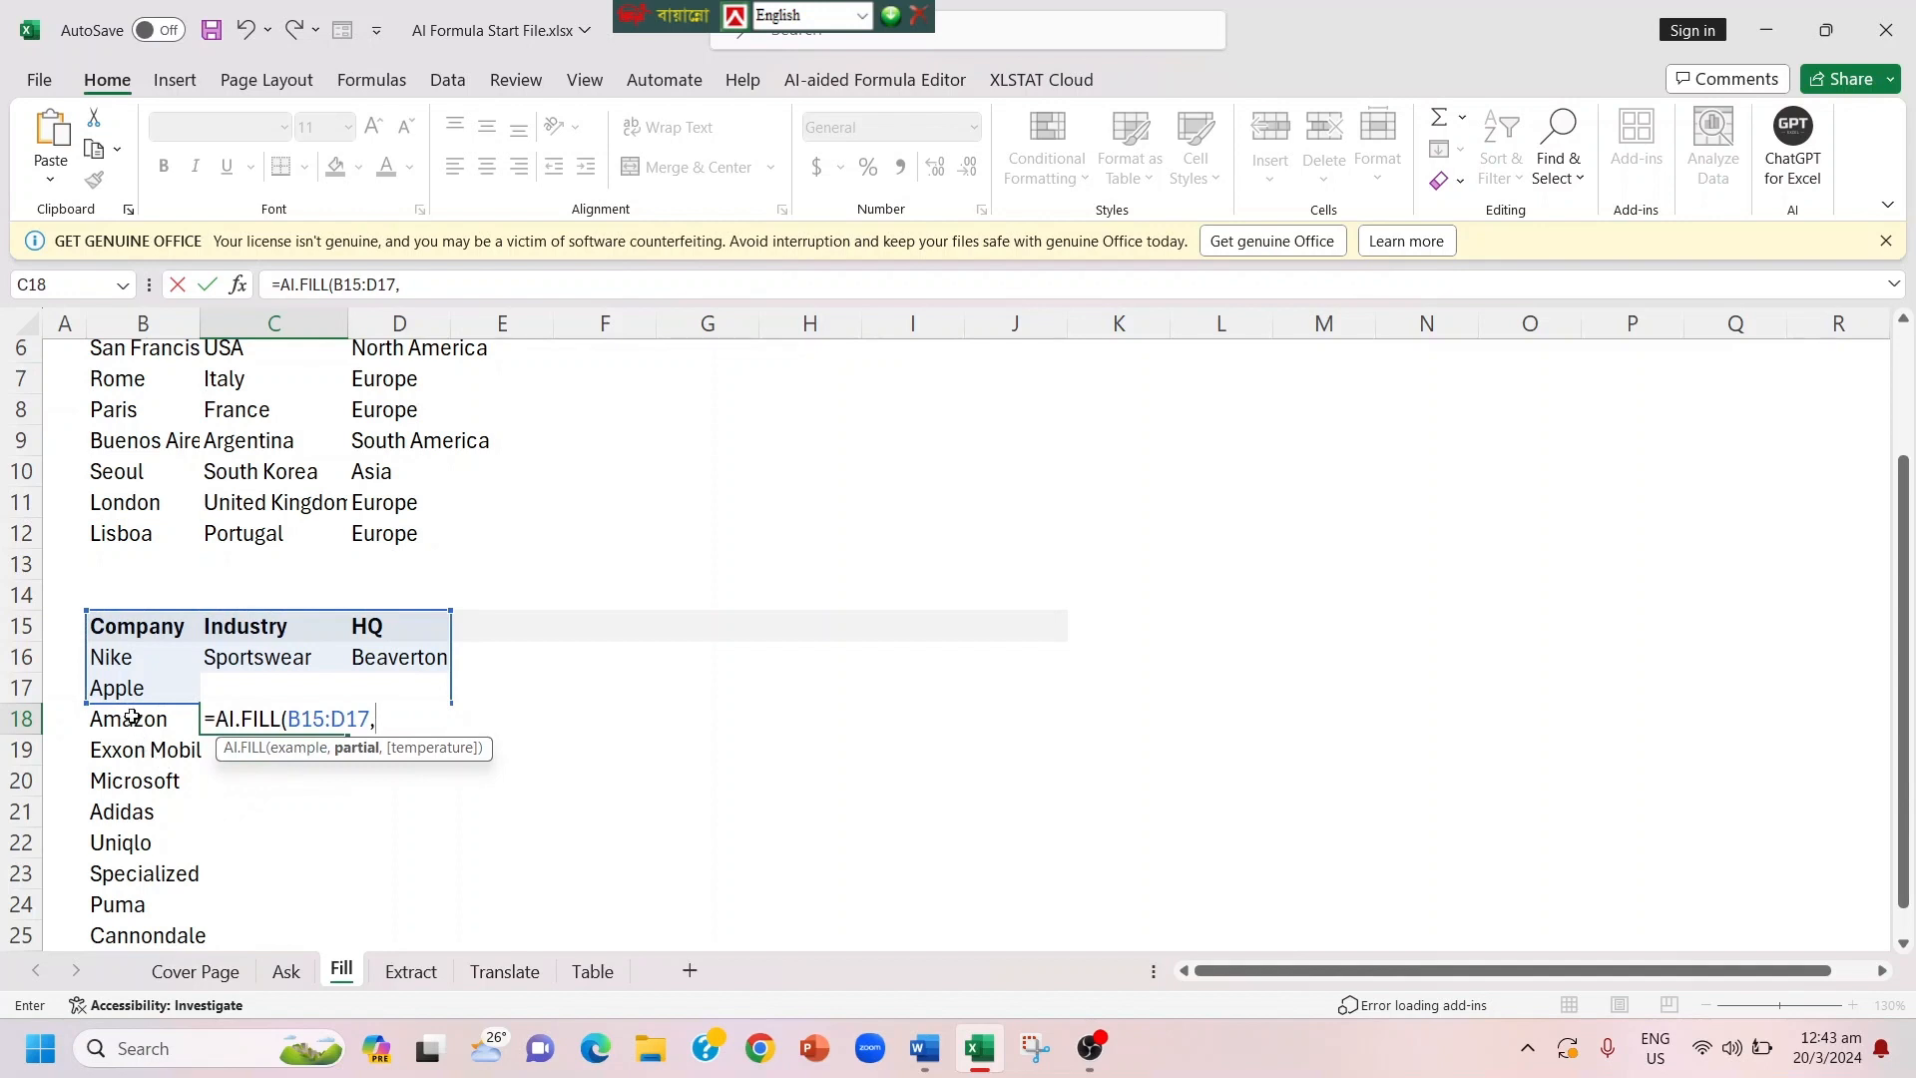
{"action": "left_click_drag", "start_coordinate": [130, 715], "coordinate": [135, 938]}
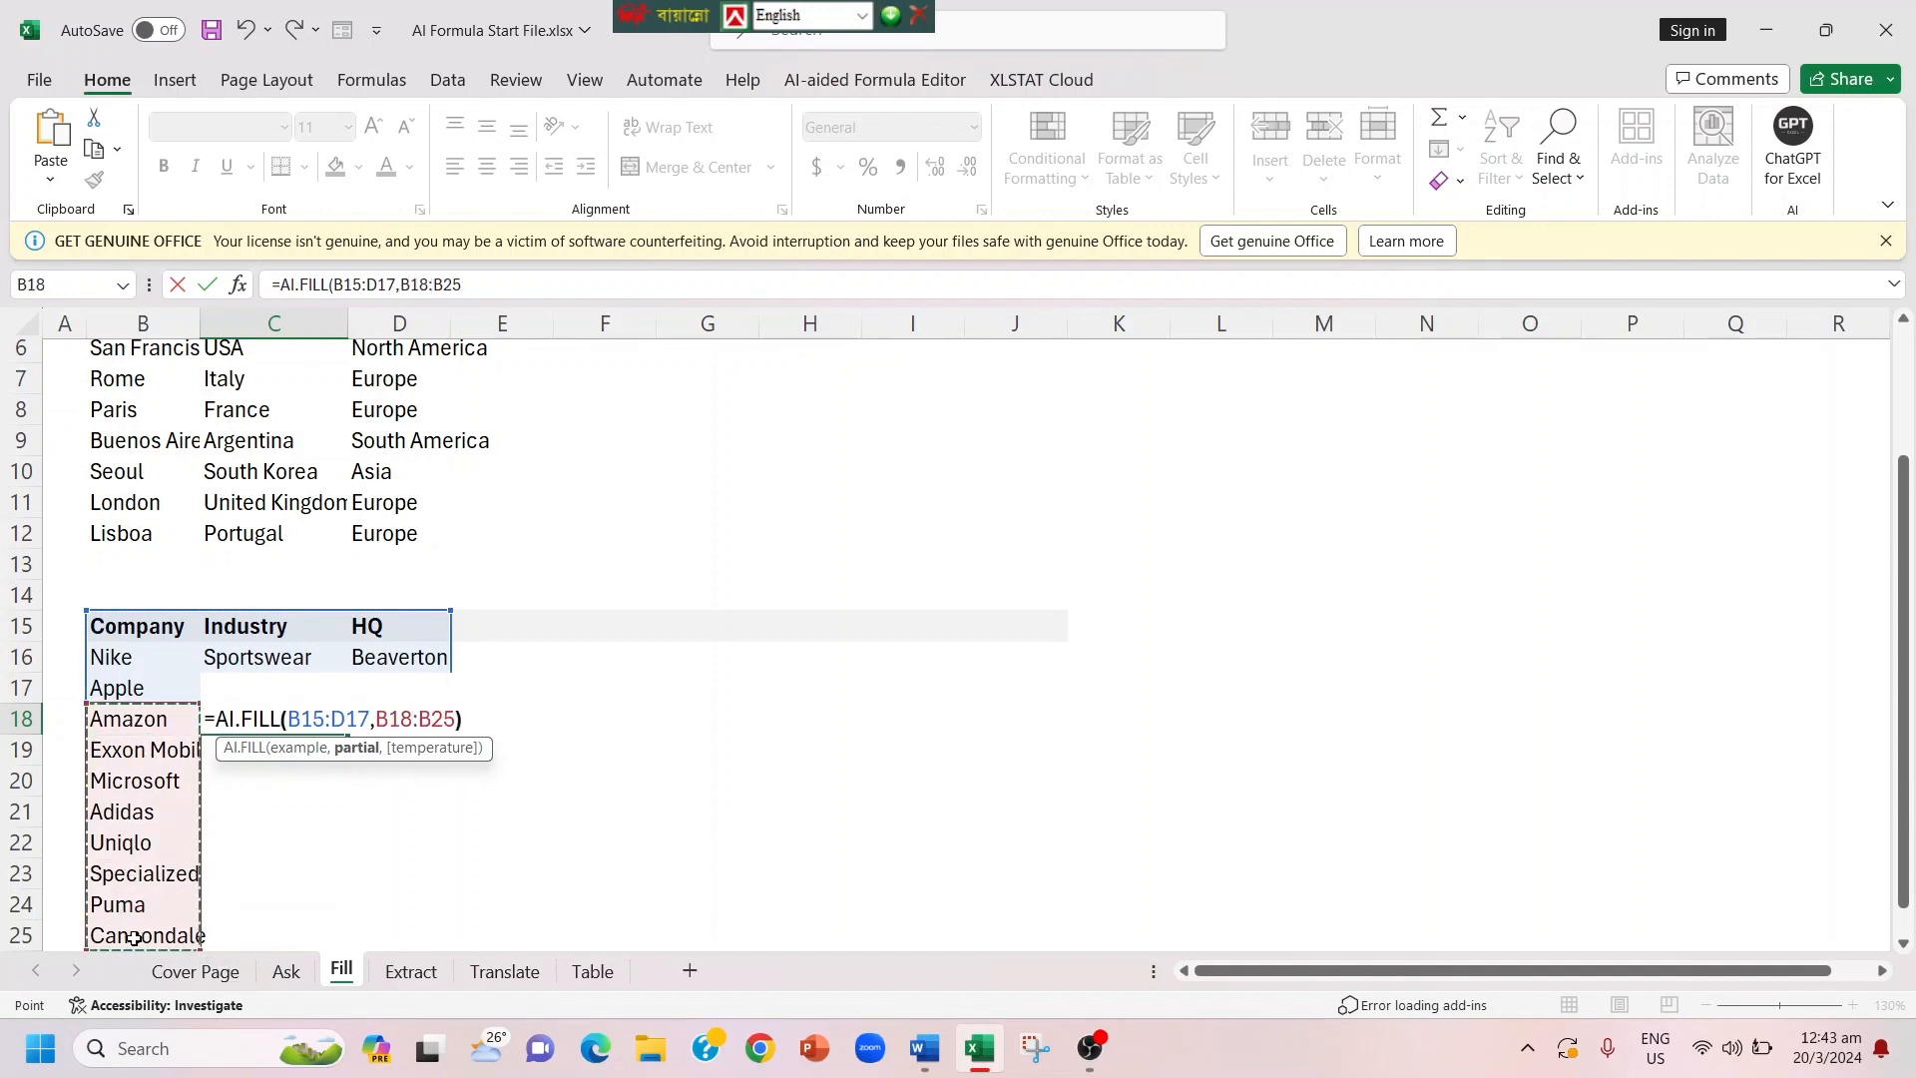
{"action": "key", "text": "Return"}
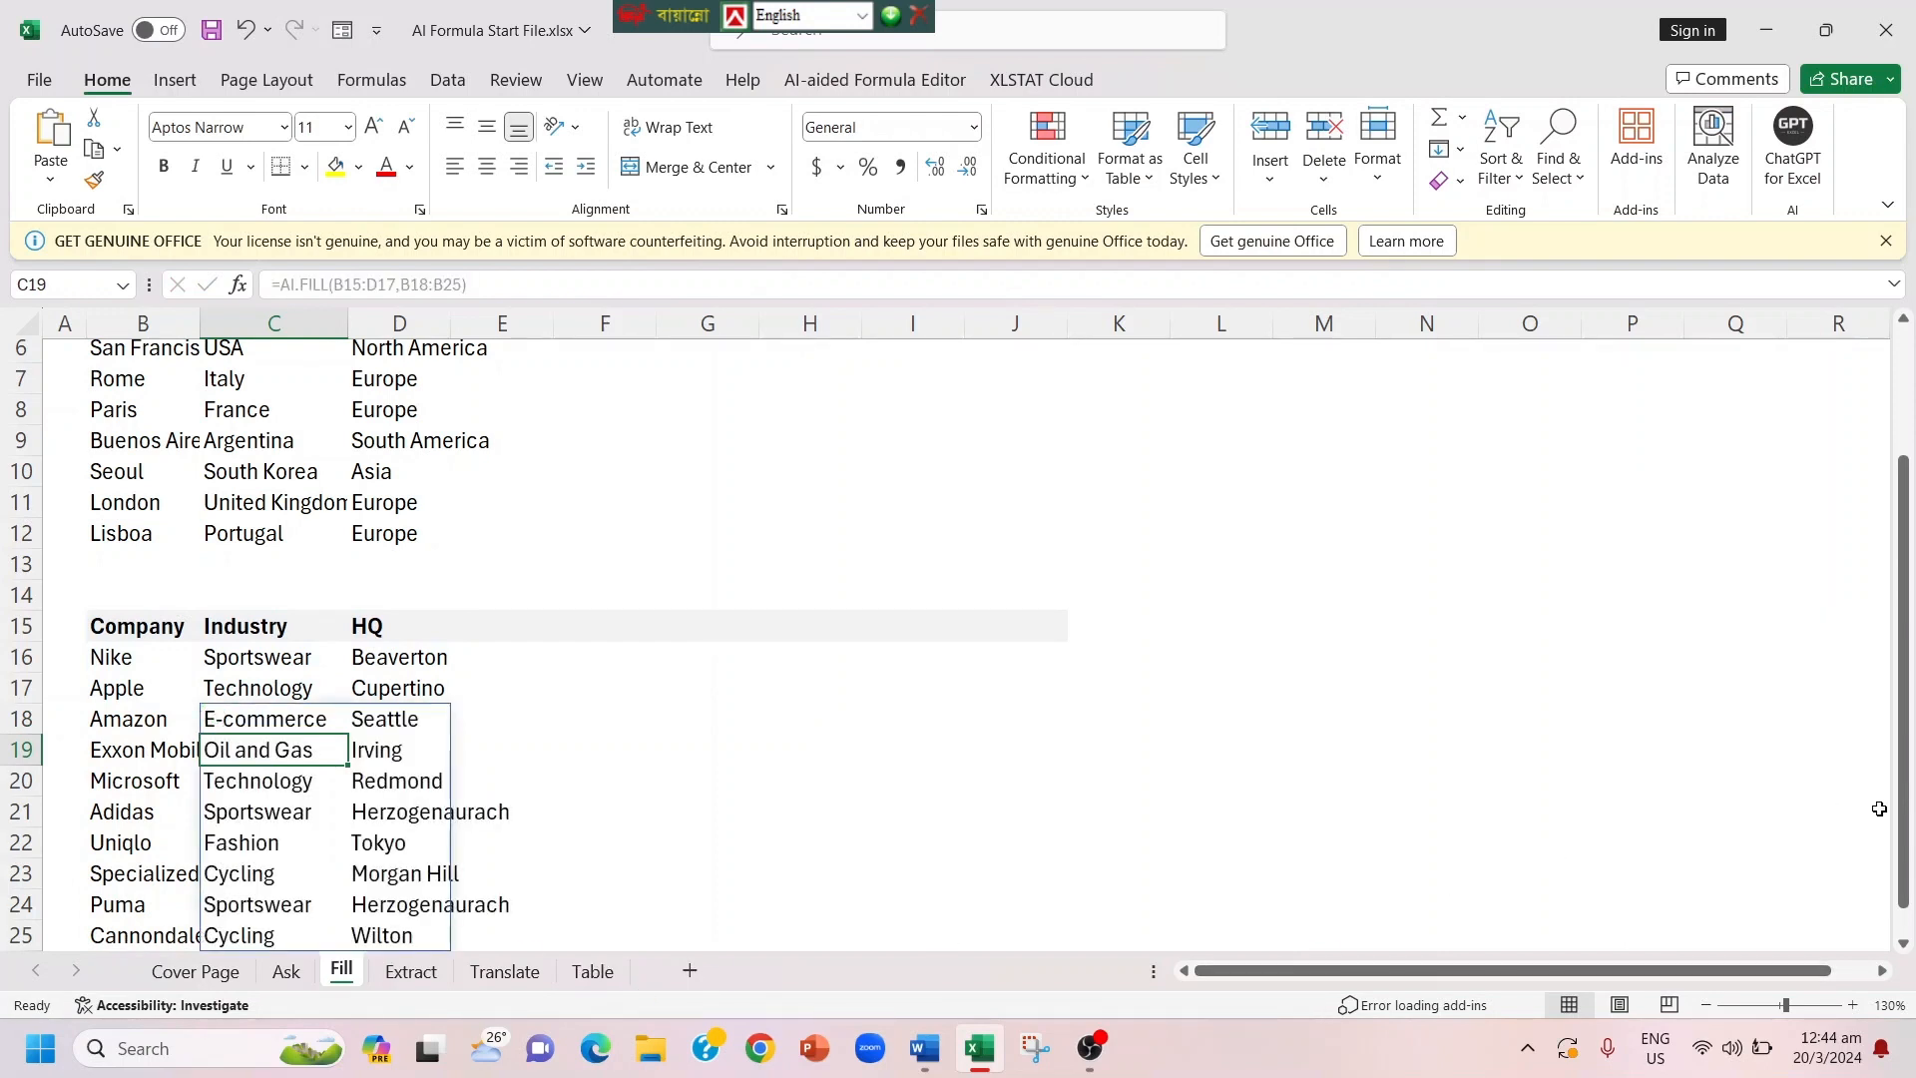
{"action": "left_click_drag", "start_coordinate": [1906, 809], "coordinate": [1912, 876]}
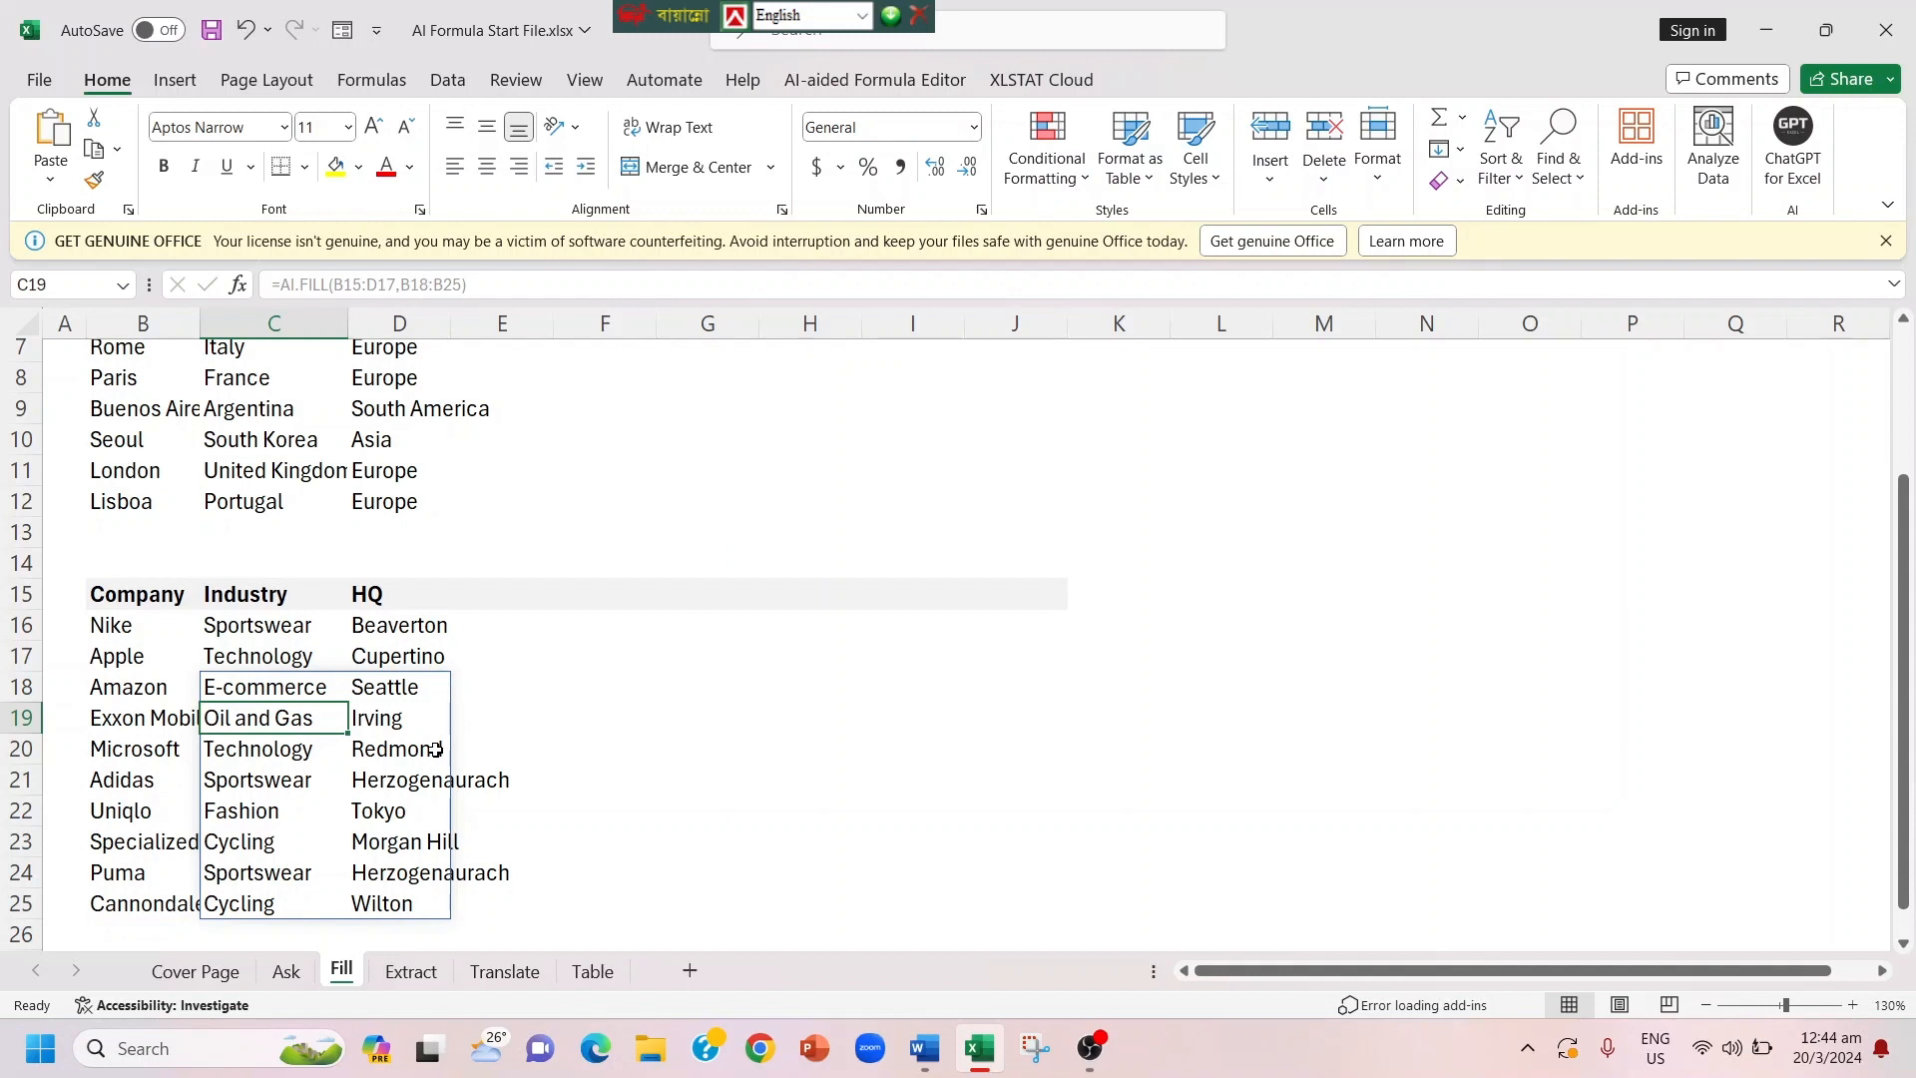
Step: Extract the email addresses from the input texts on the Extract sheet by entering =AI.EXTRACT(C6:C11,C4) in cell H6
{"action": "left_click", "coordinate": [412, 978]}
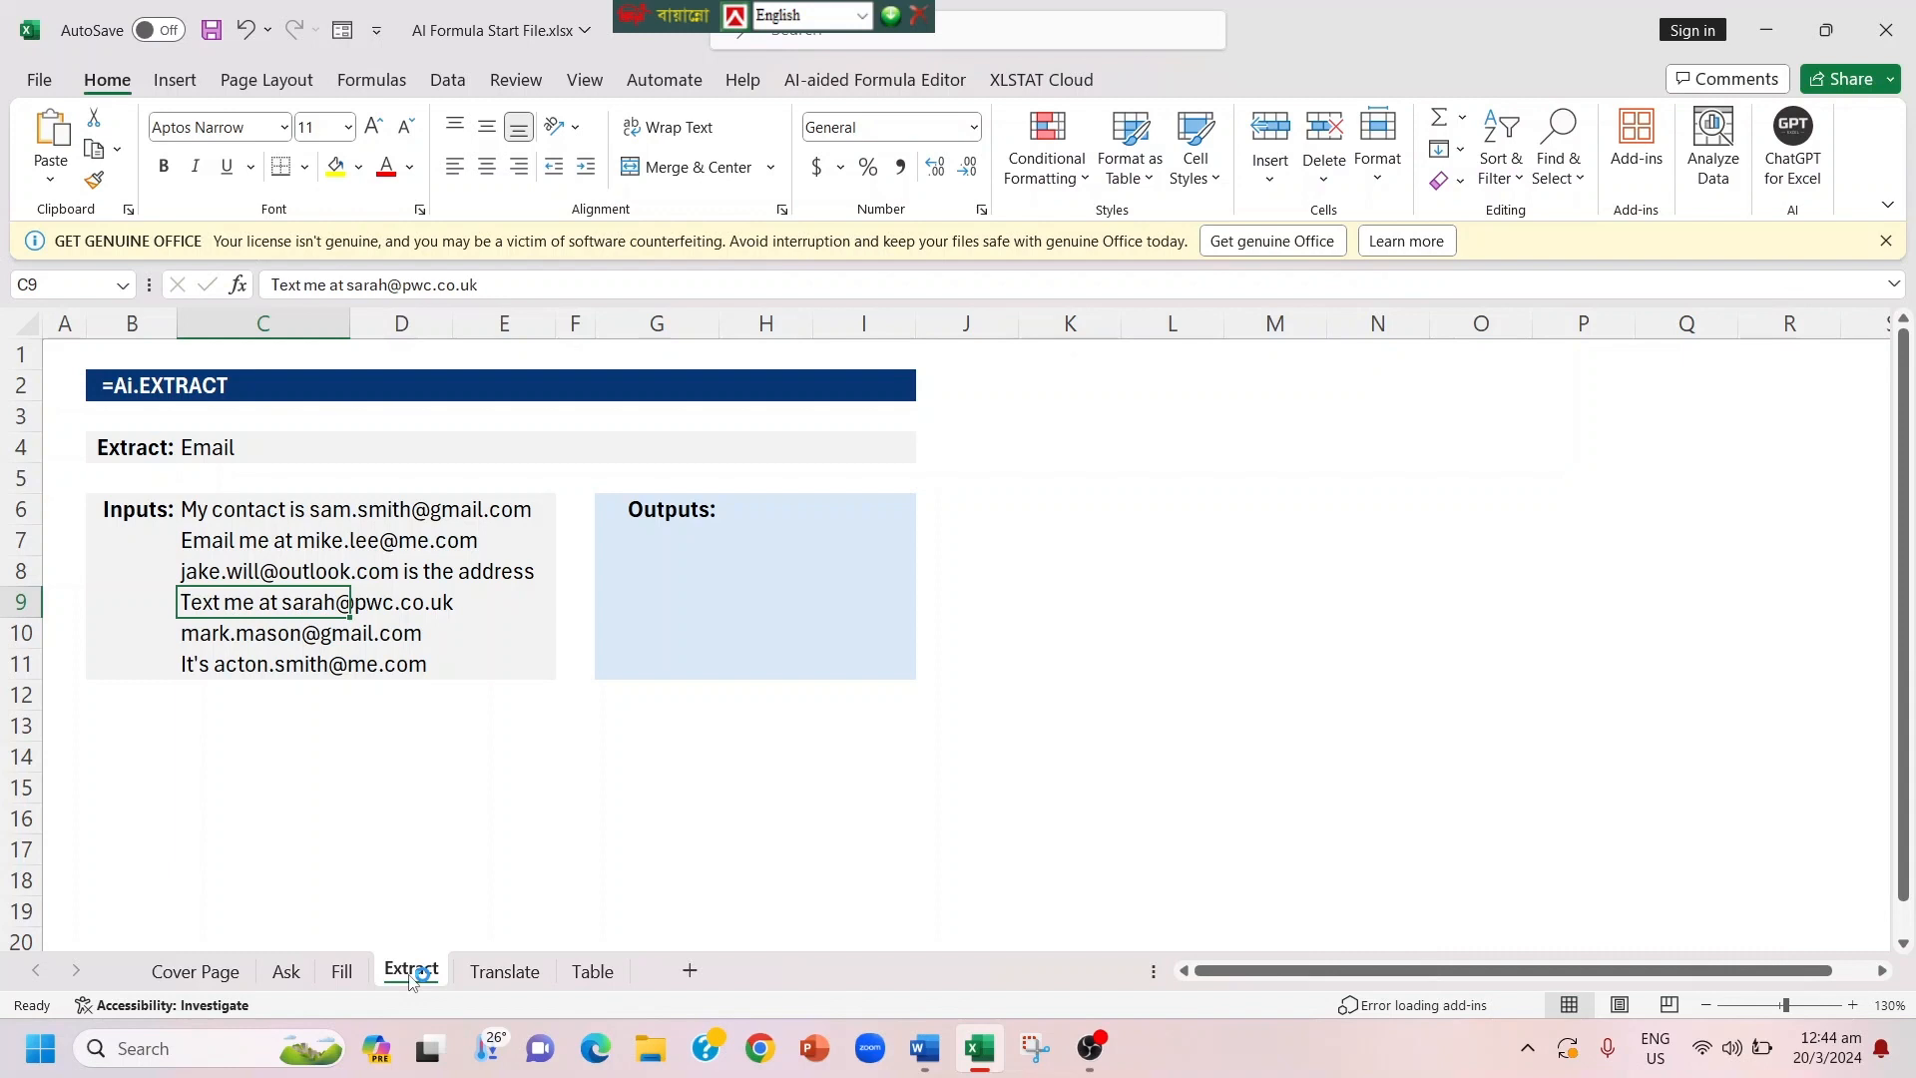
{"action": "left_click", "coordinate": [409, 978]}
{"action": "left_click", "coordinate": [410, 979]}
{"action": "left_click", "coordinate": [754, 514]}
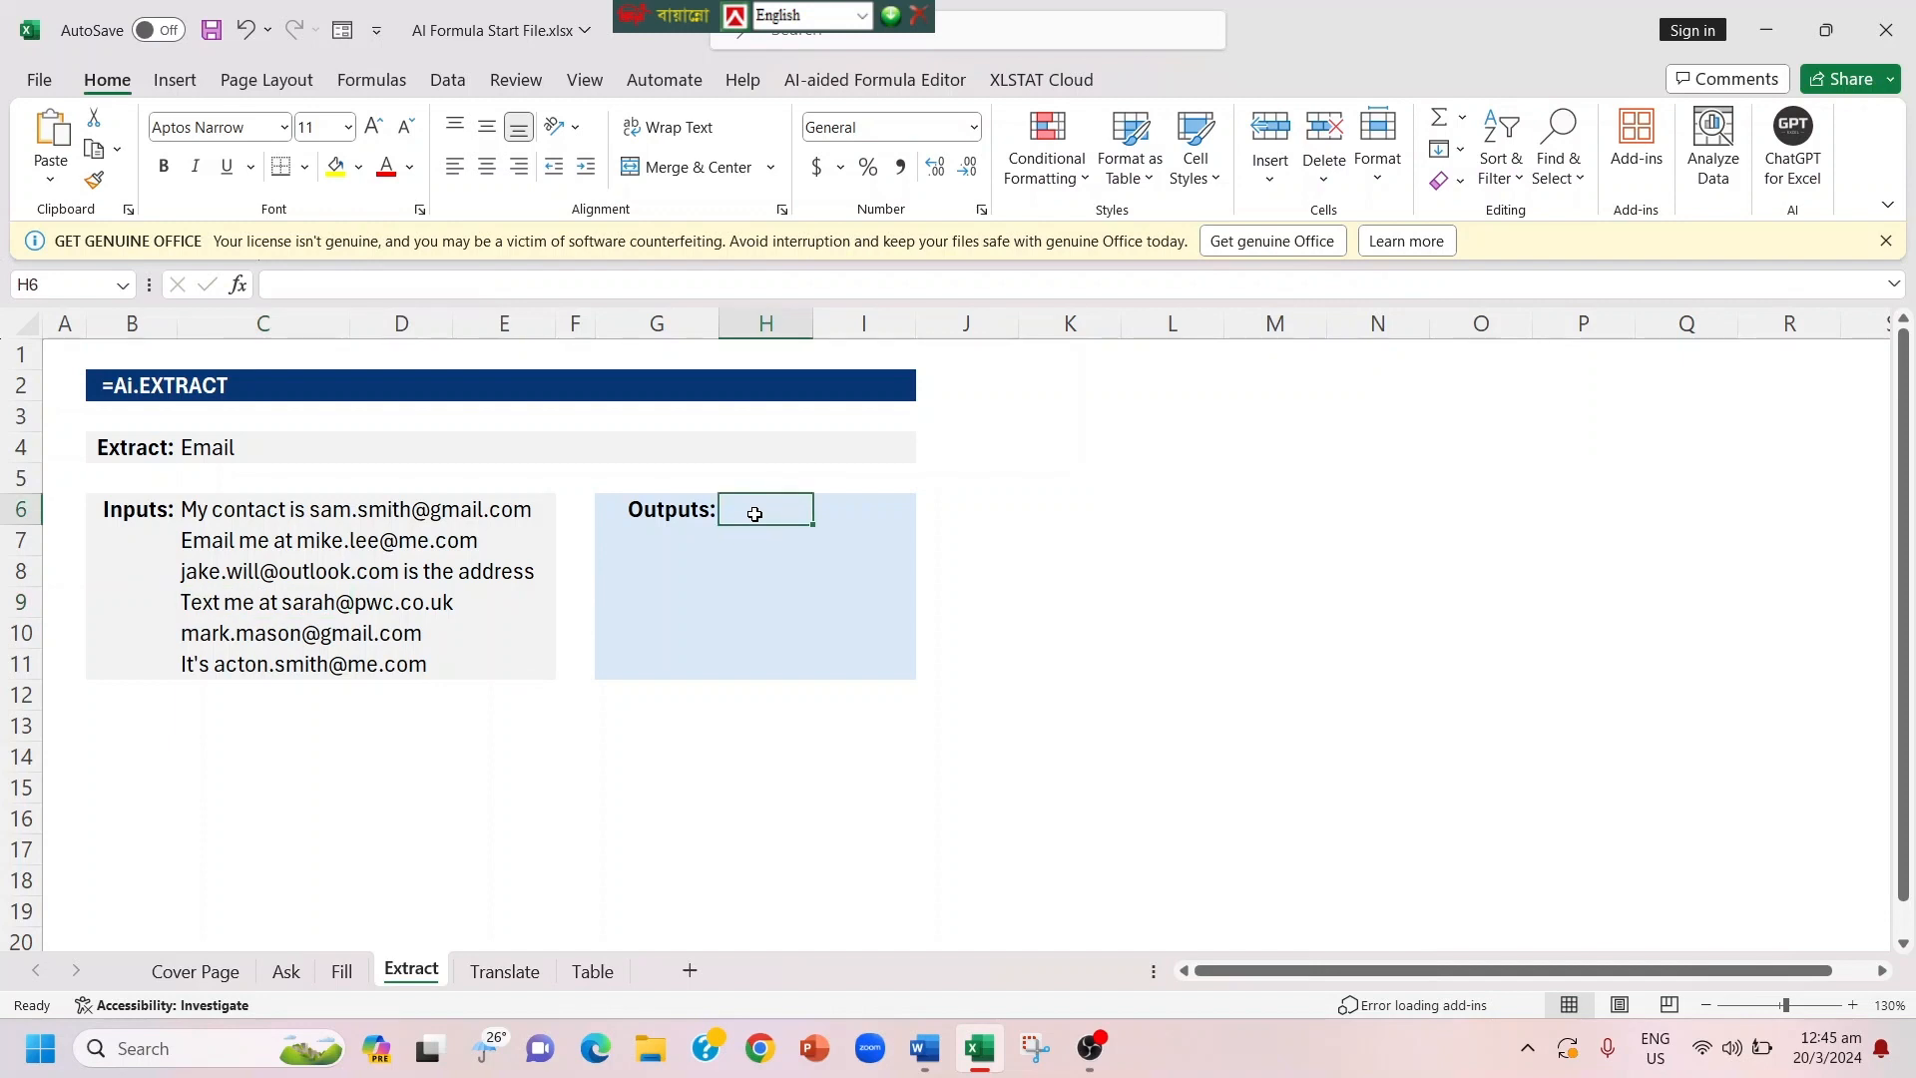
{"action": "type", "text": "="}
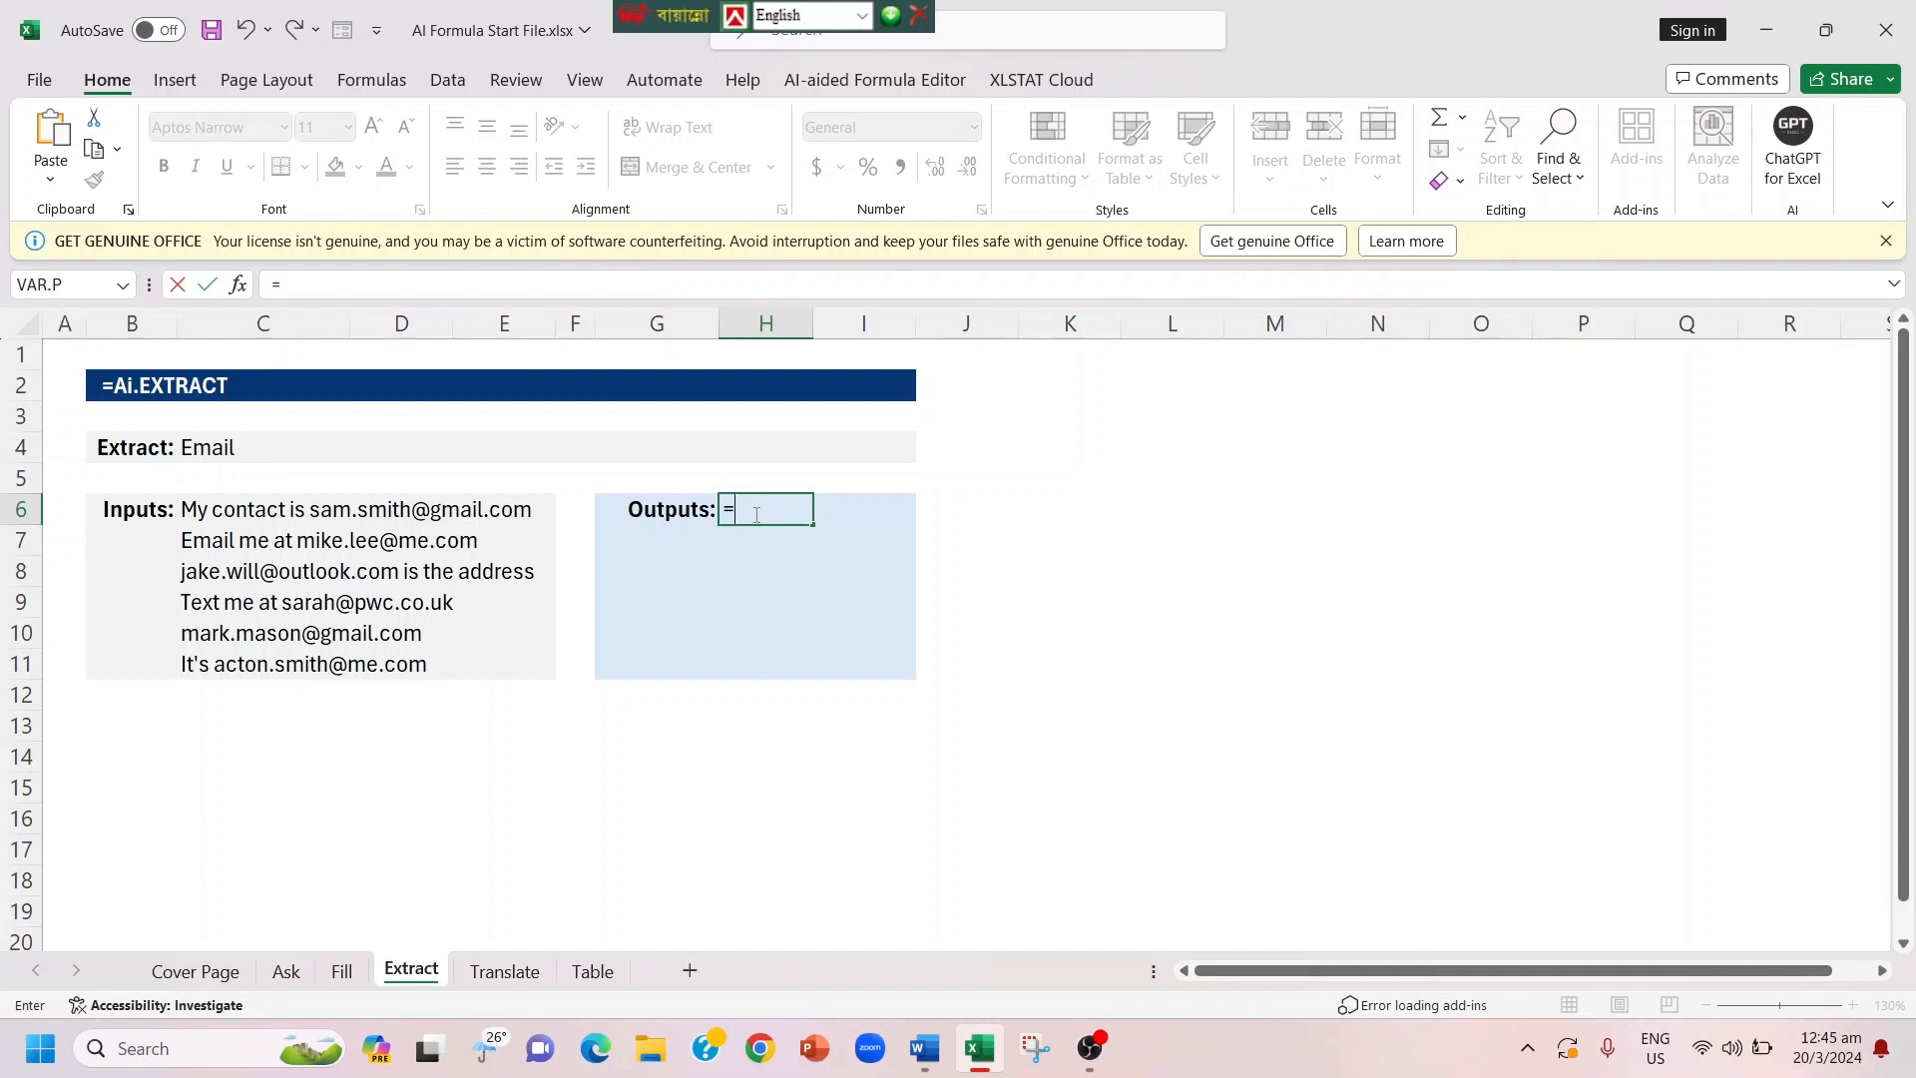
{"action": "type", "text": "A"}
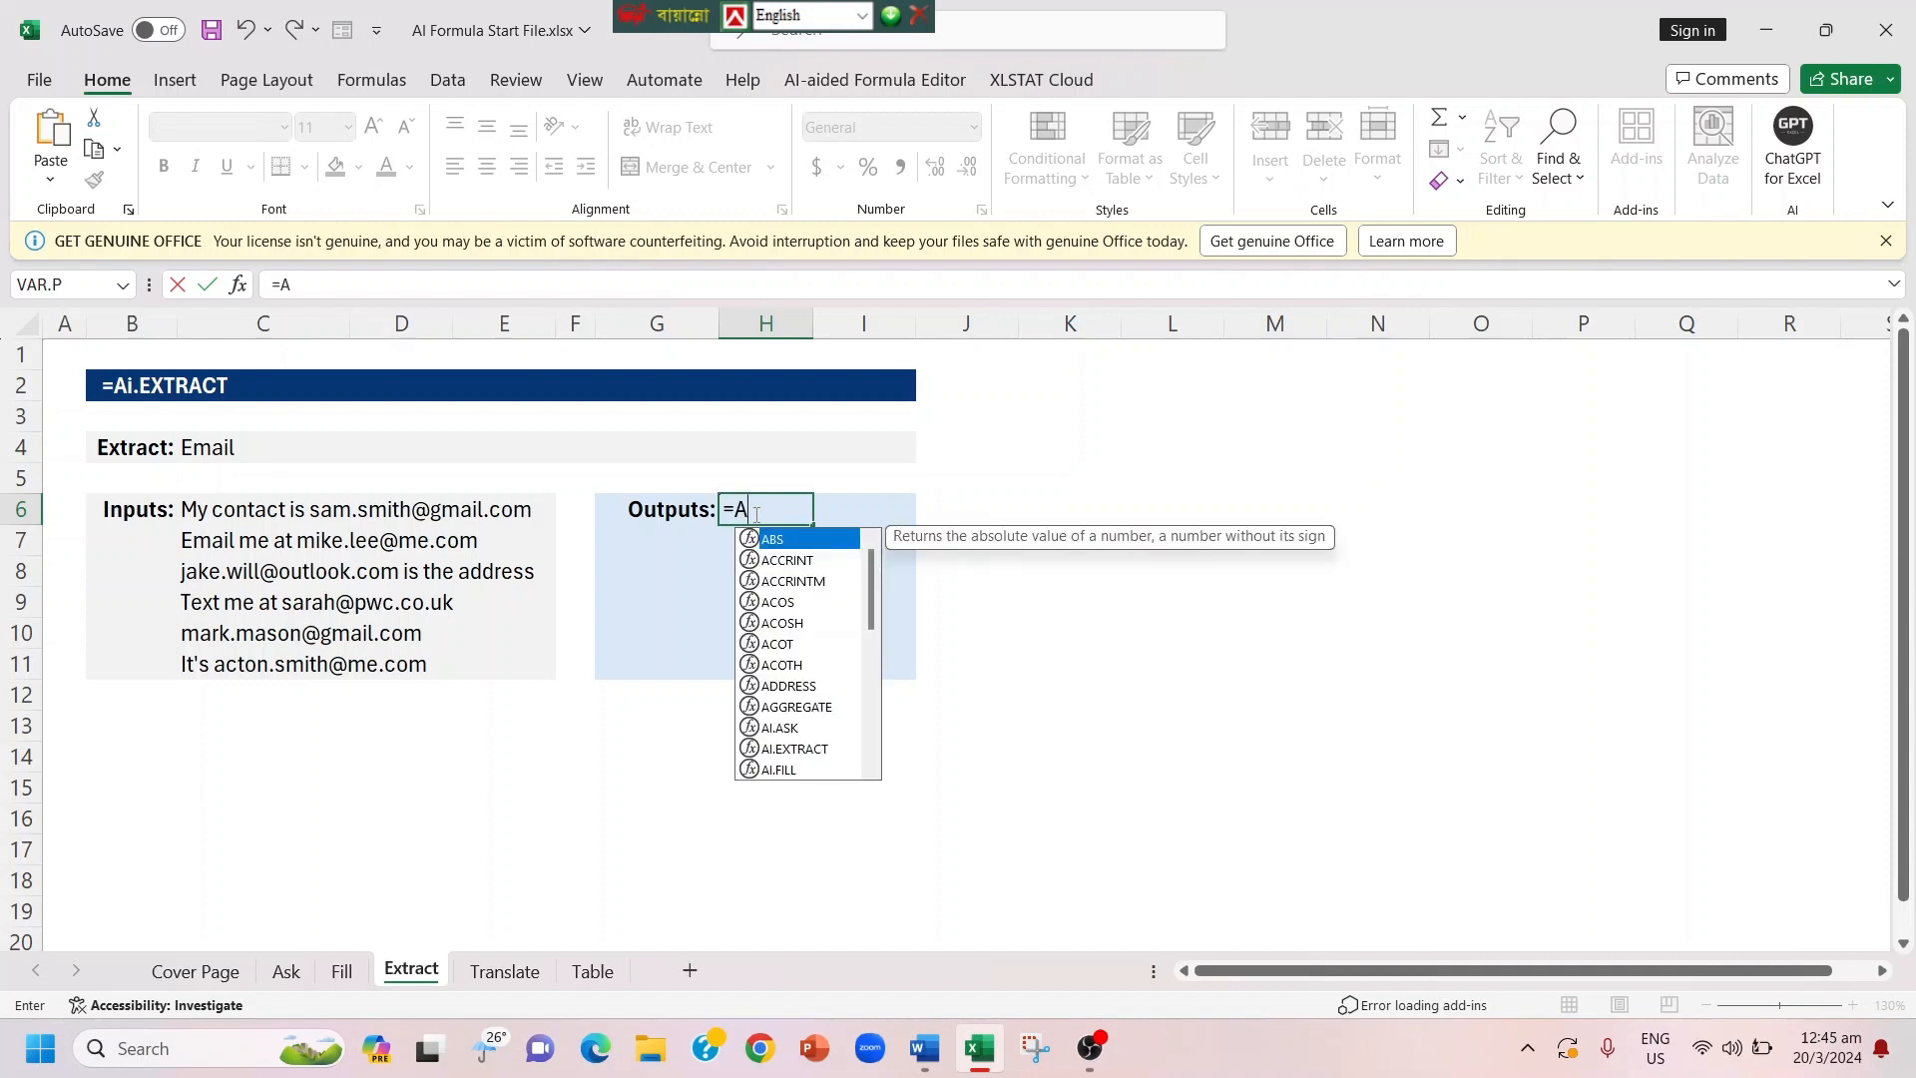
{"action": "type", "text": "i"}
{"action": "key", "text": "Down"}
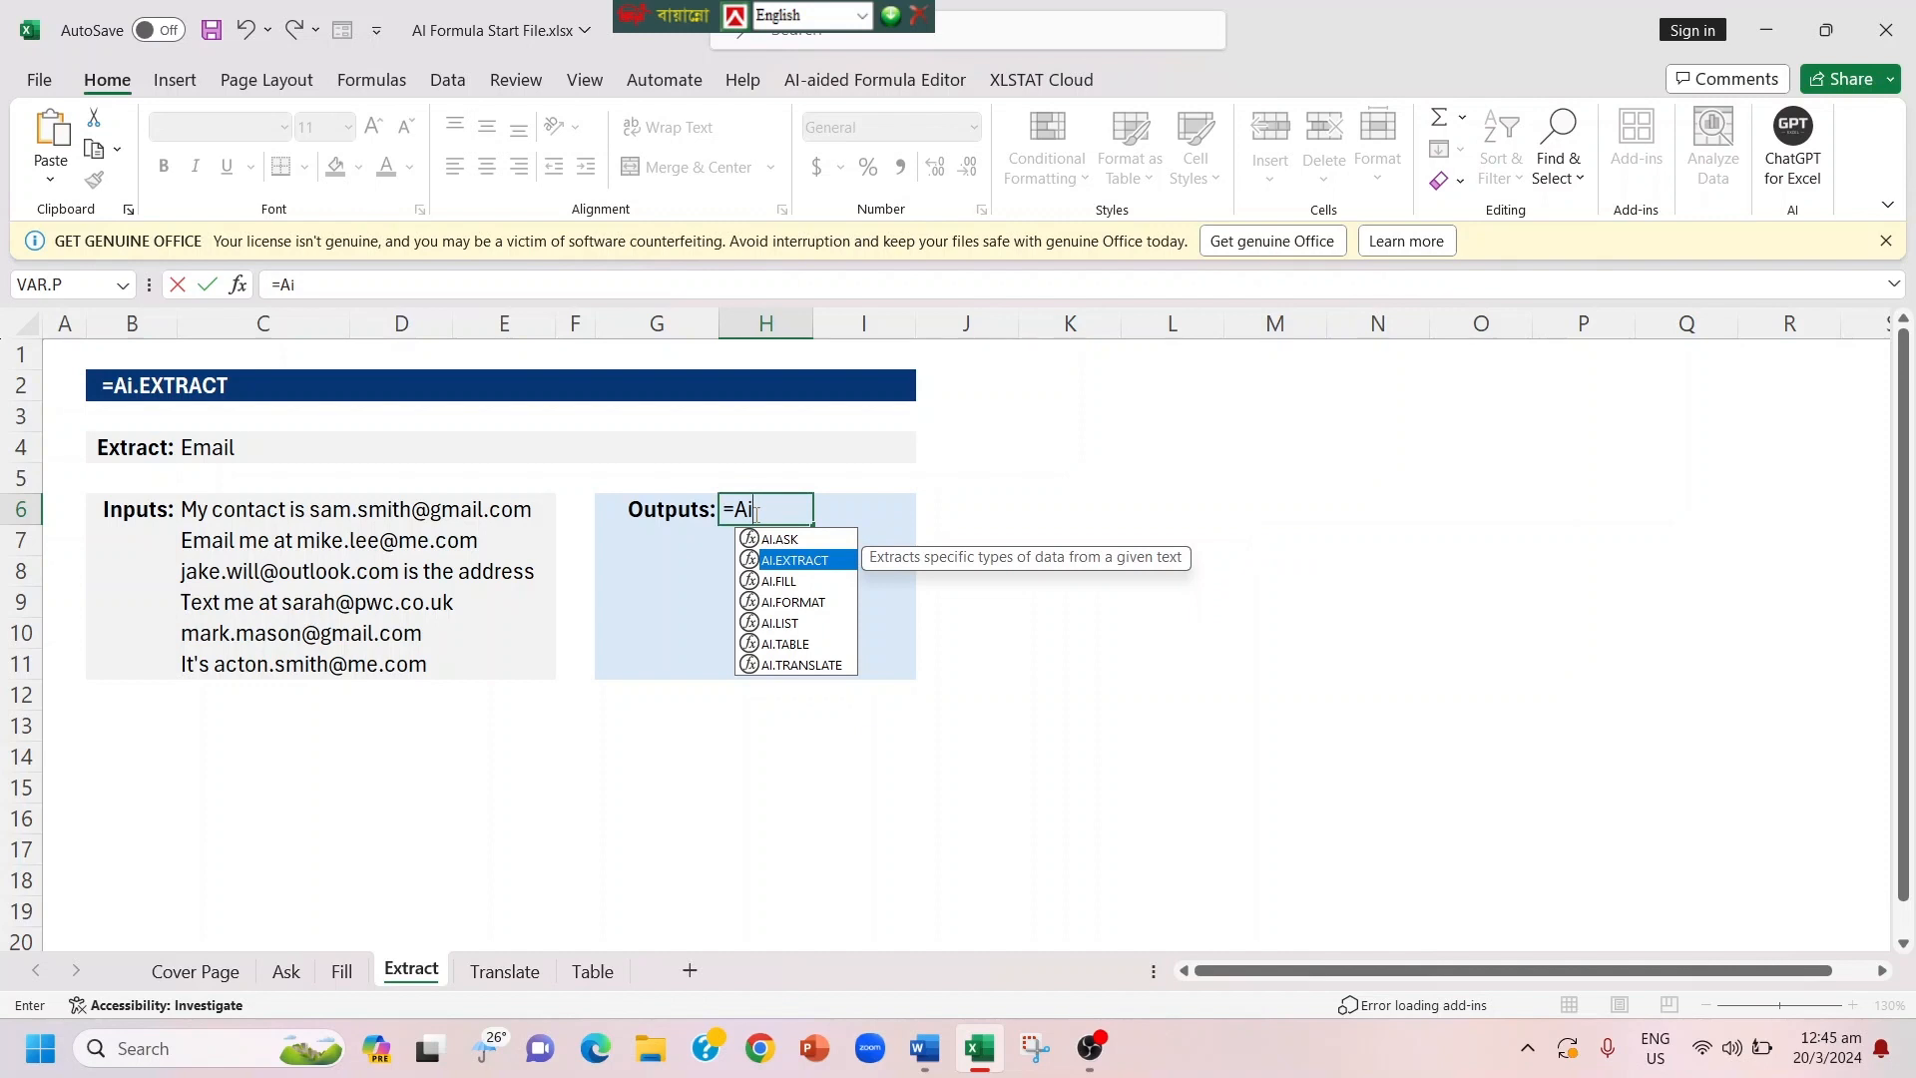
{"action": "key", "text": "Tab"}
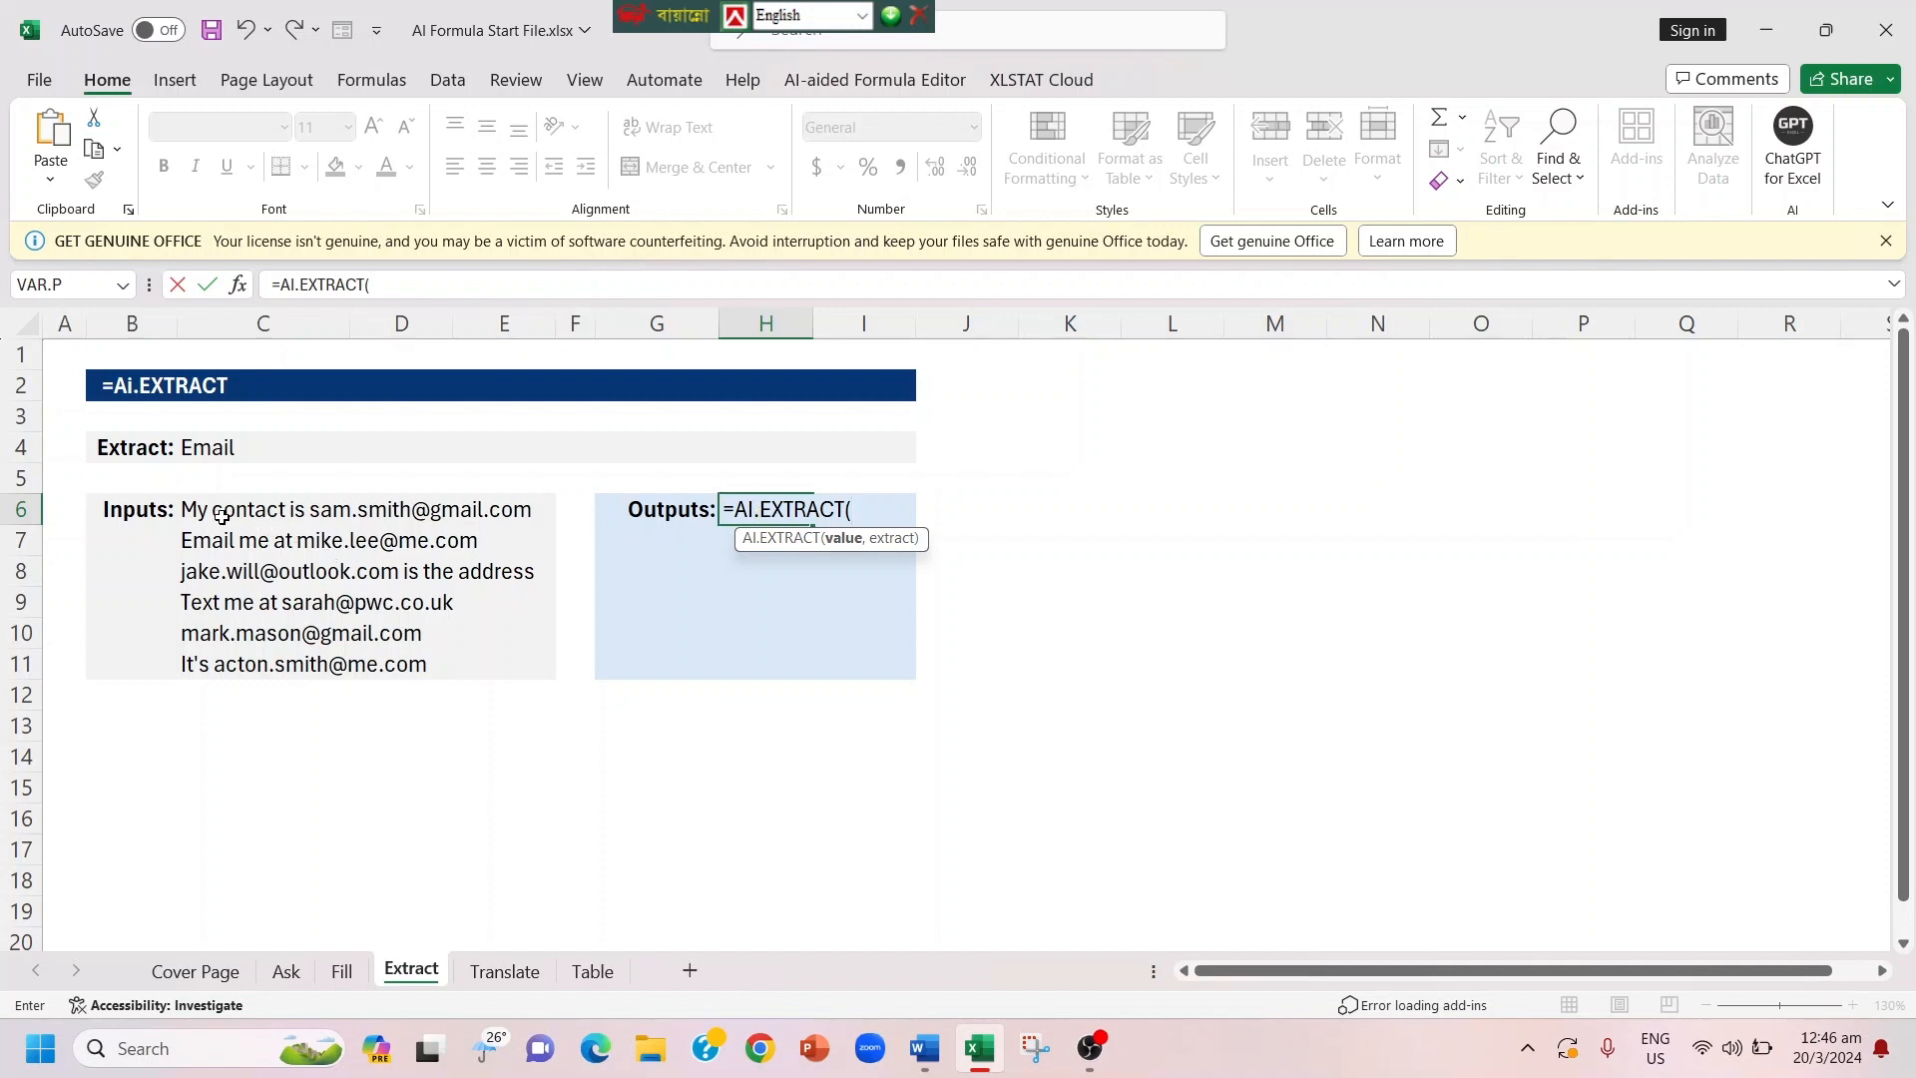
{"action": "left_click_drag", "start_coordinate": [215, 506], "coordinate": [212, 661]}
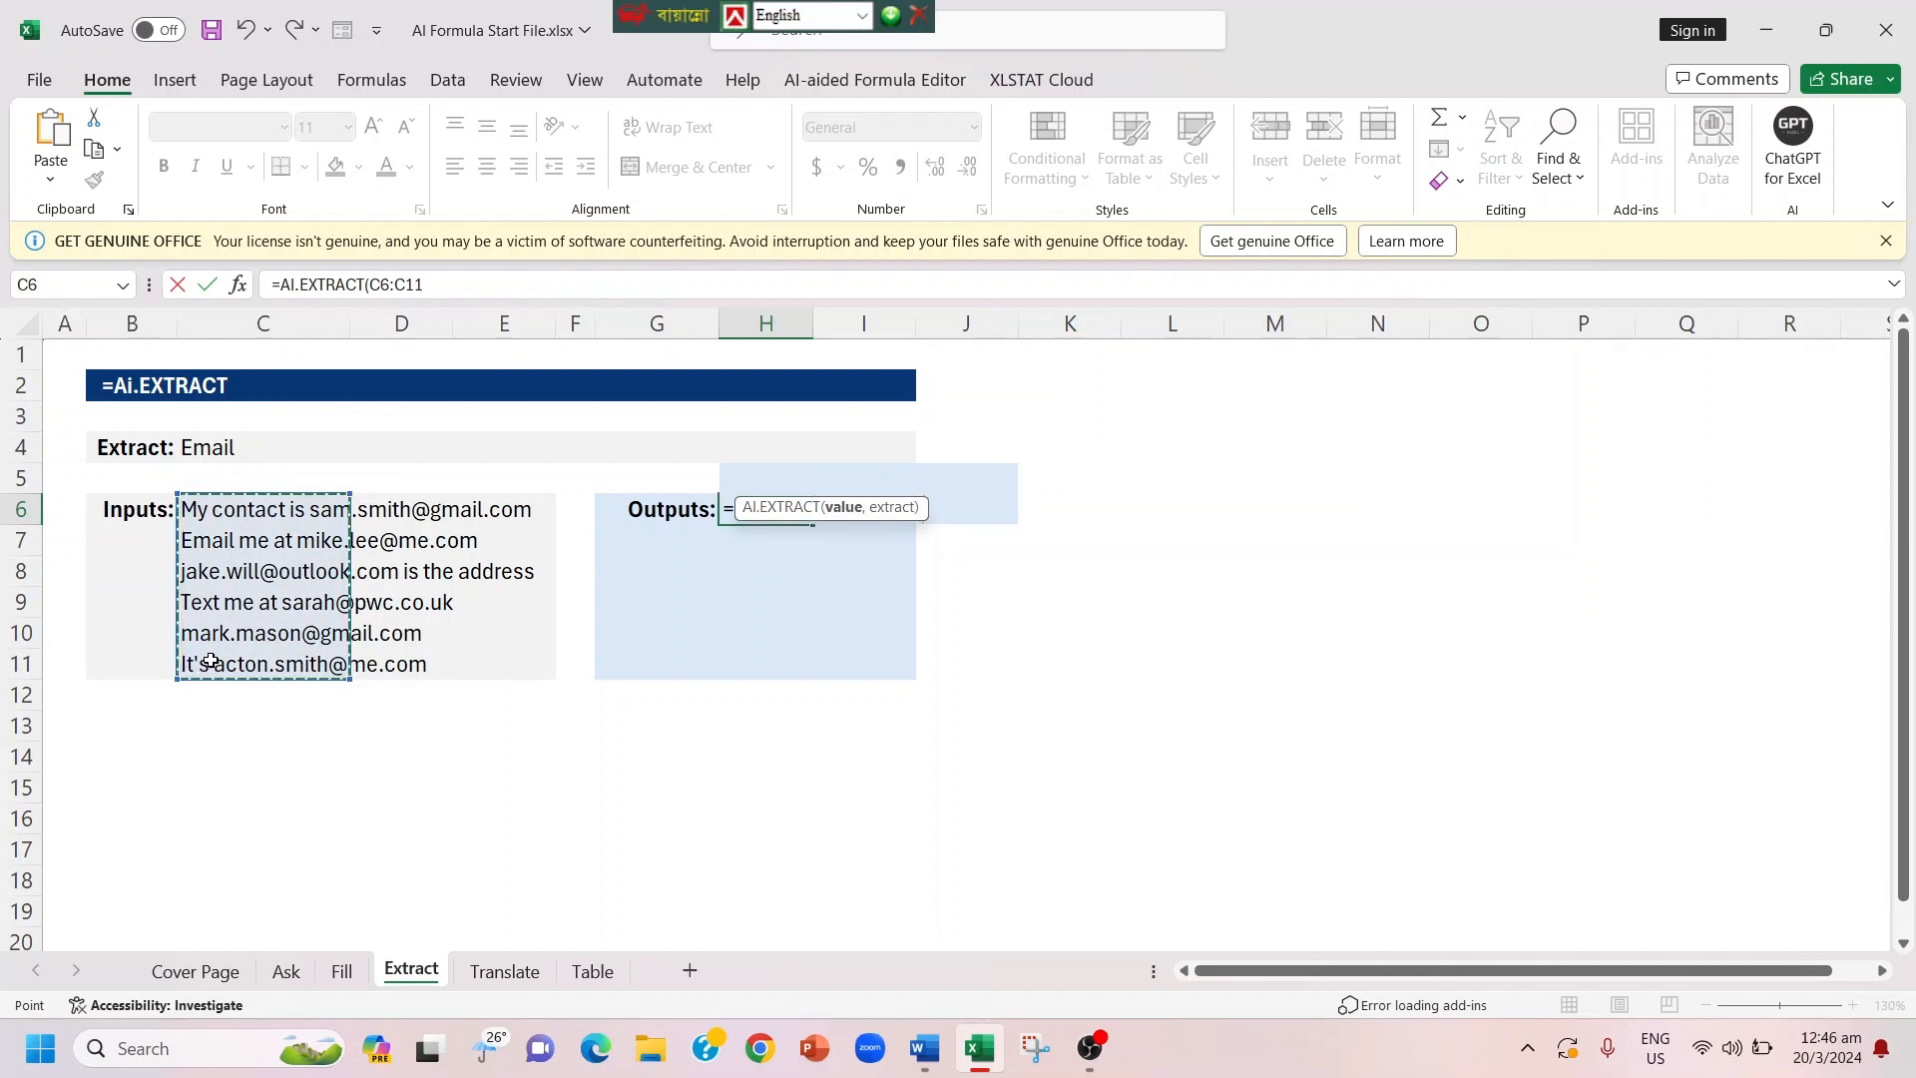
{"action": "type", "text": ","}
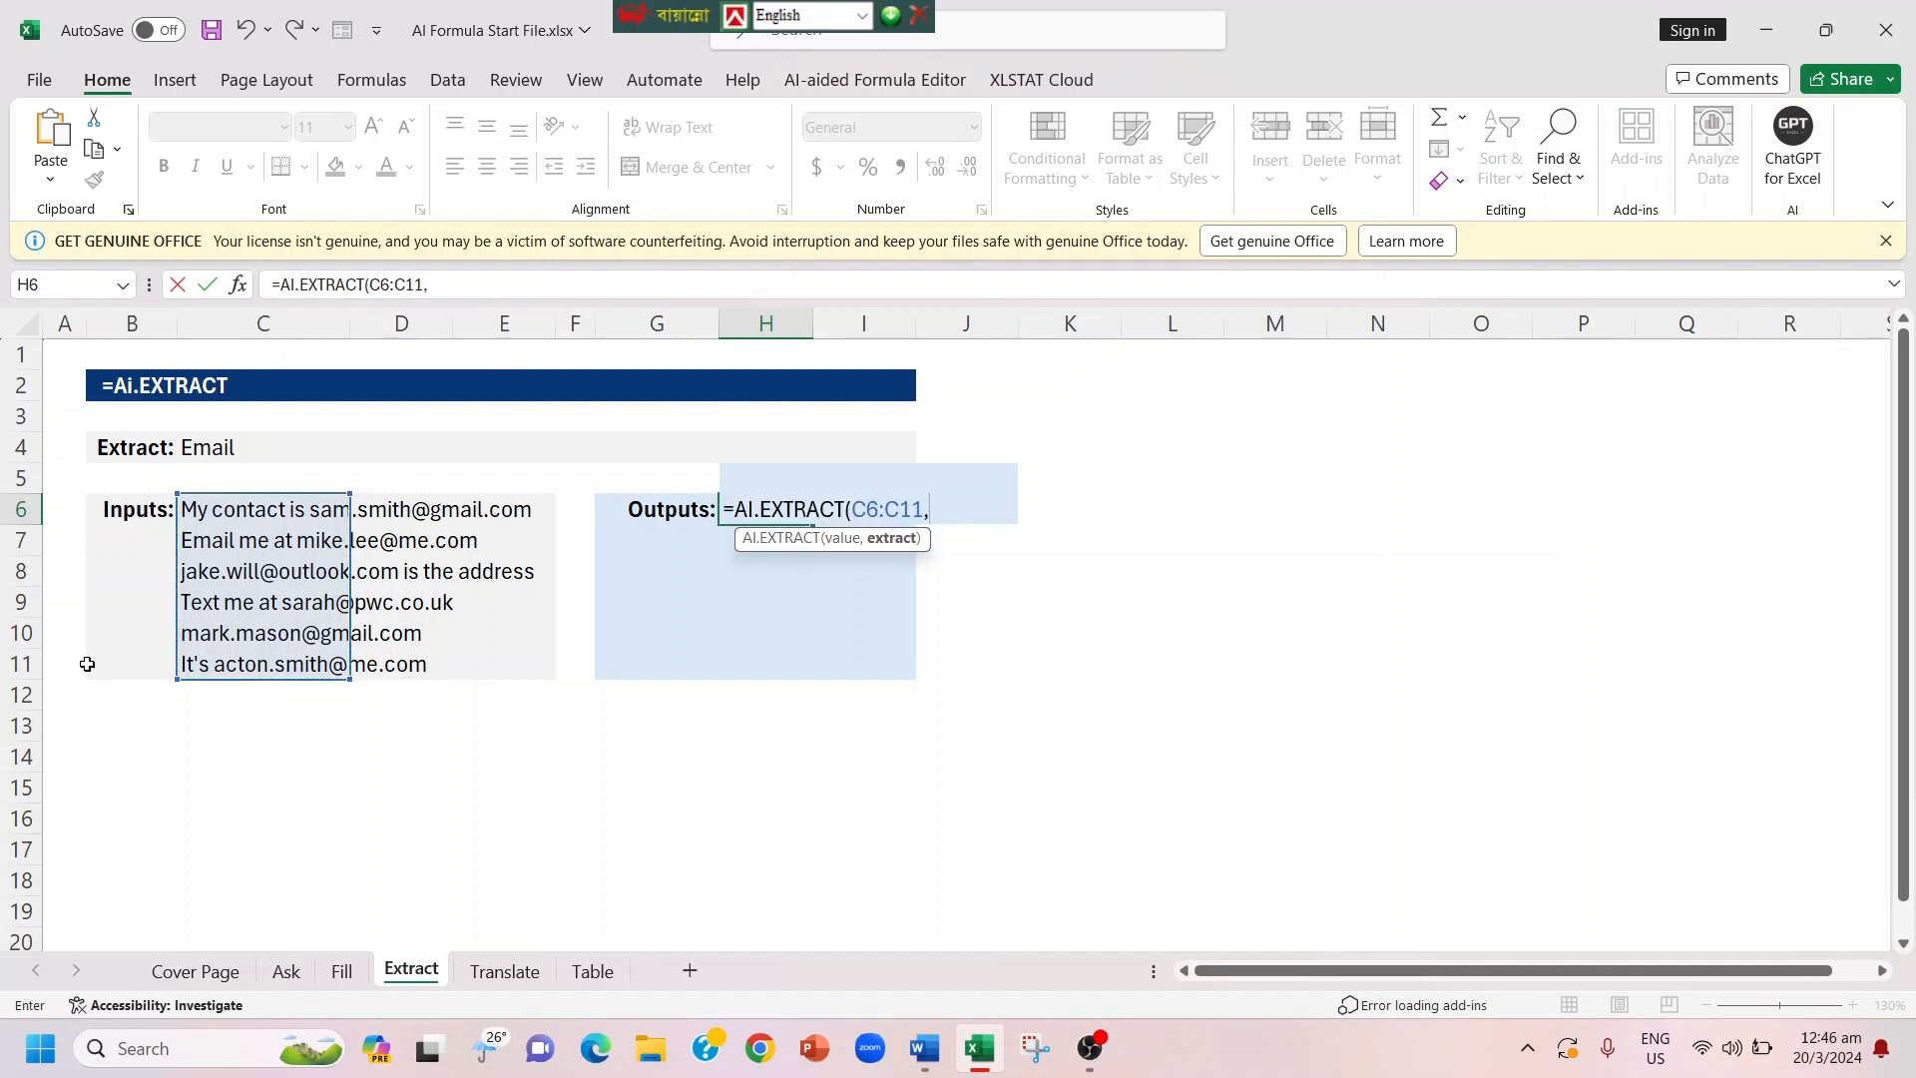
{"action": "left_click", "coordinate": [229, 447]}
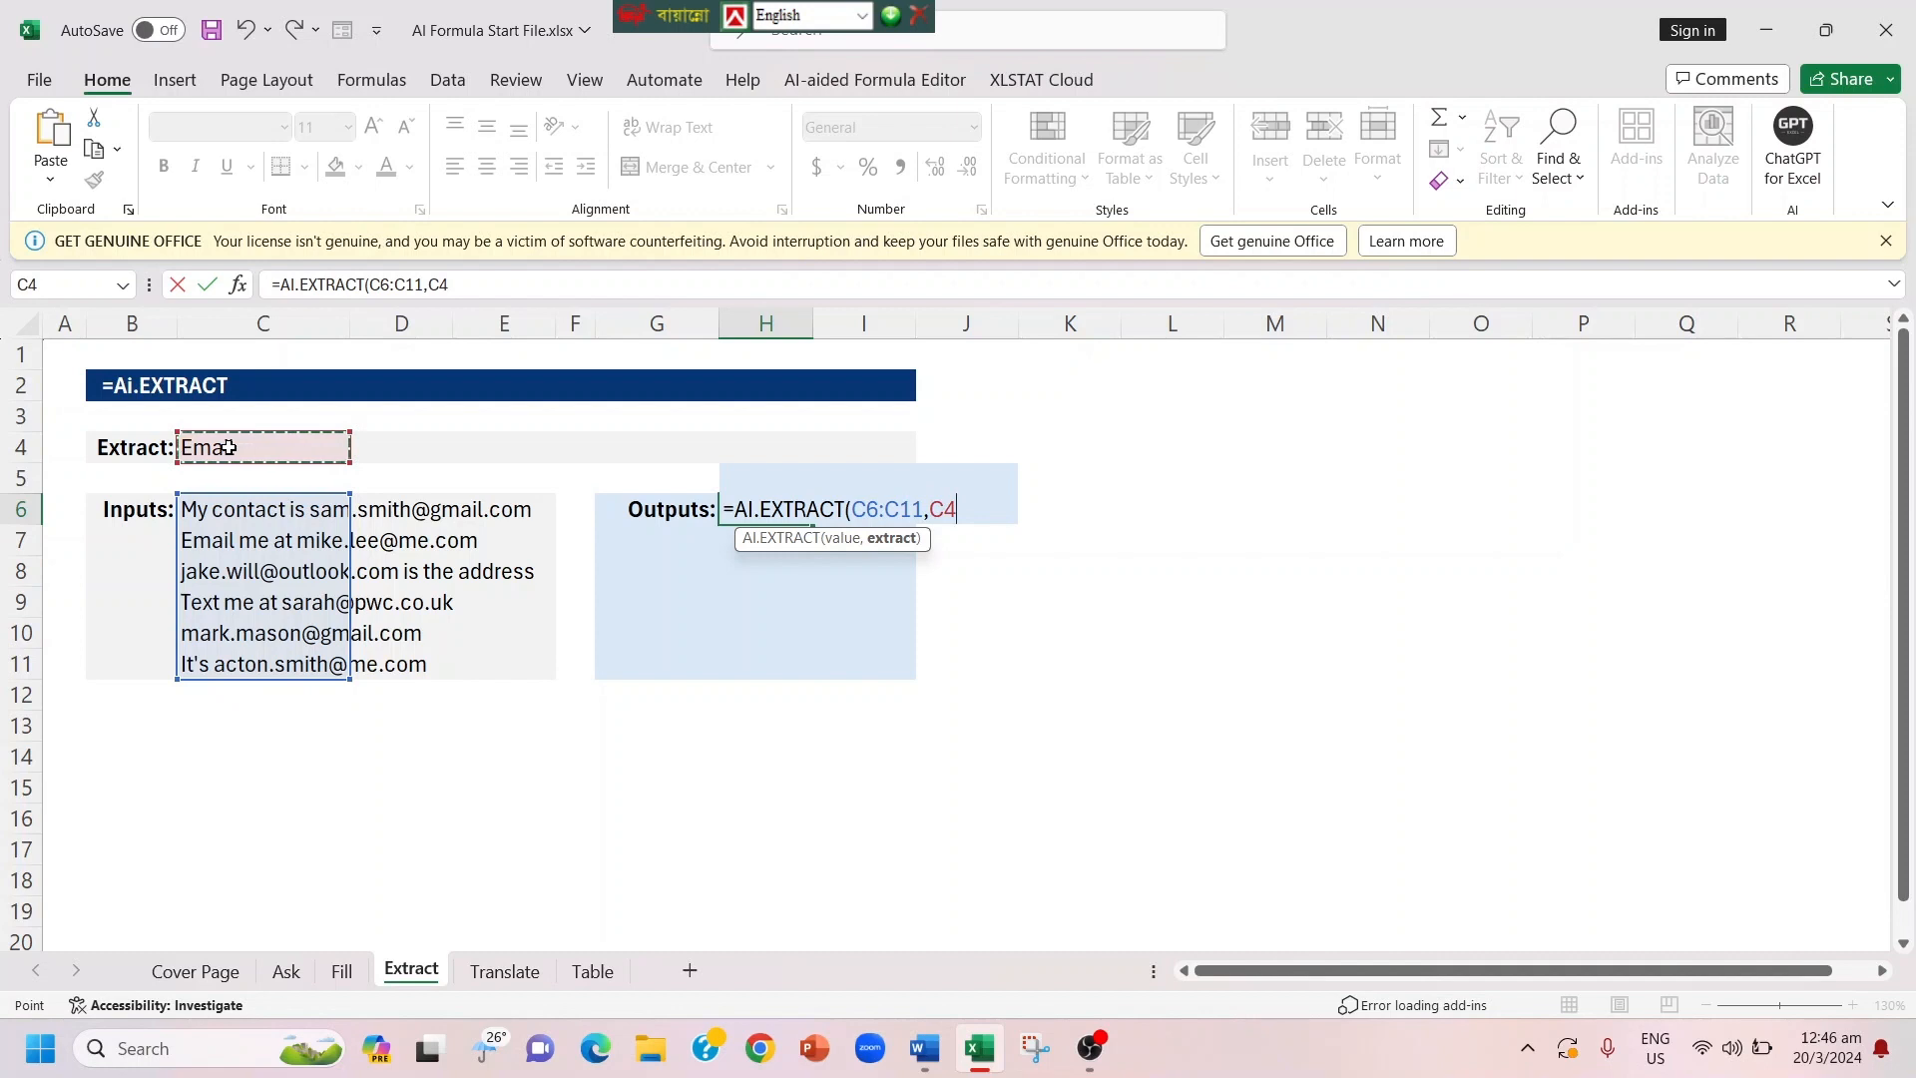
{"action": "type", "text": ")"}
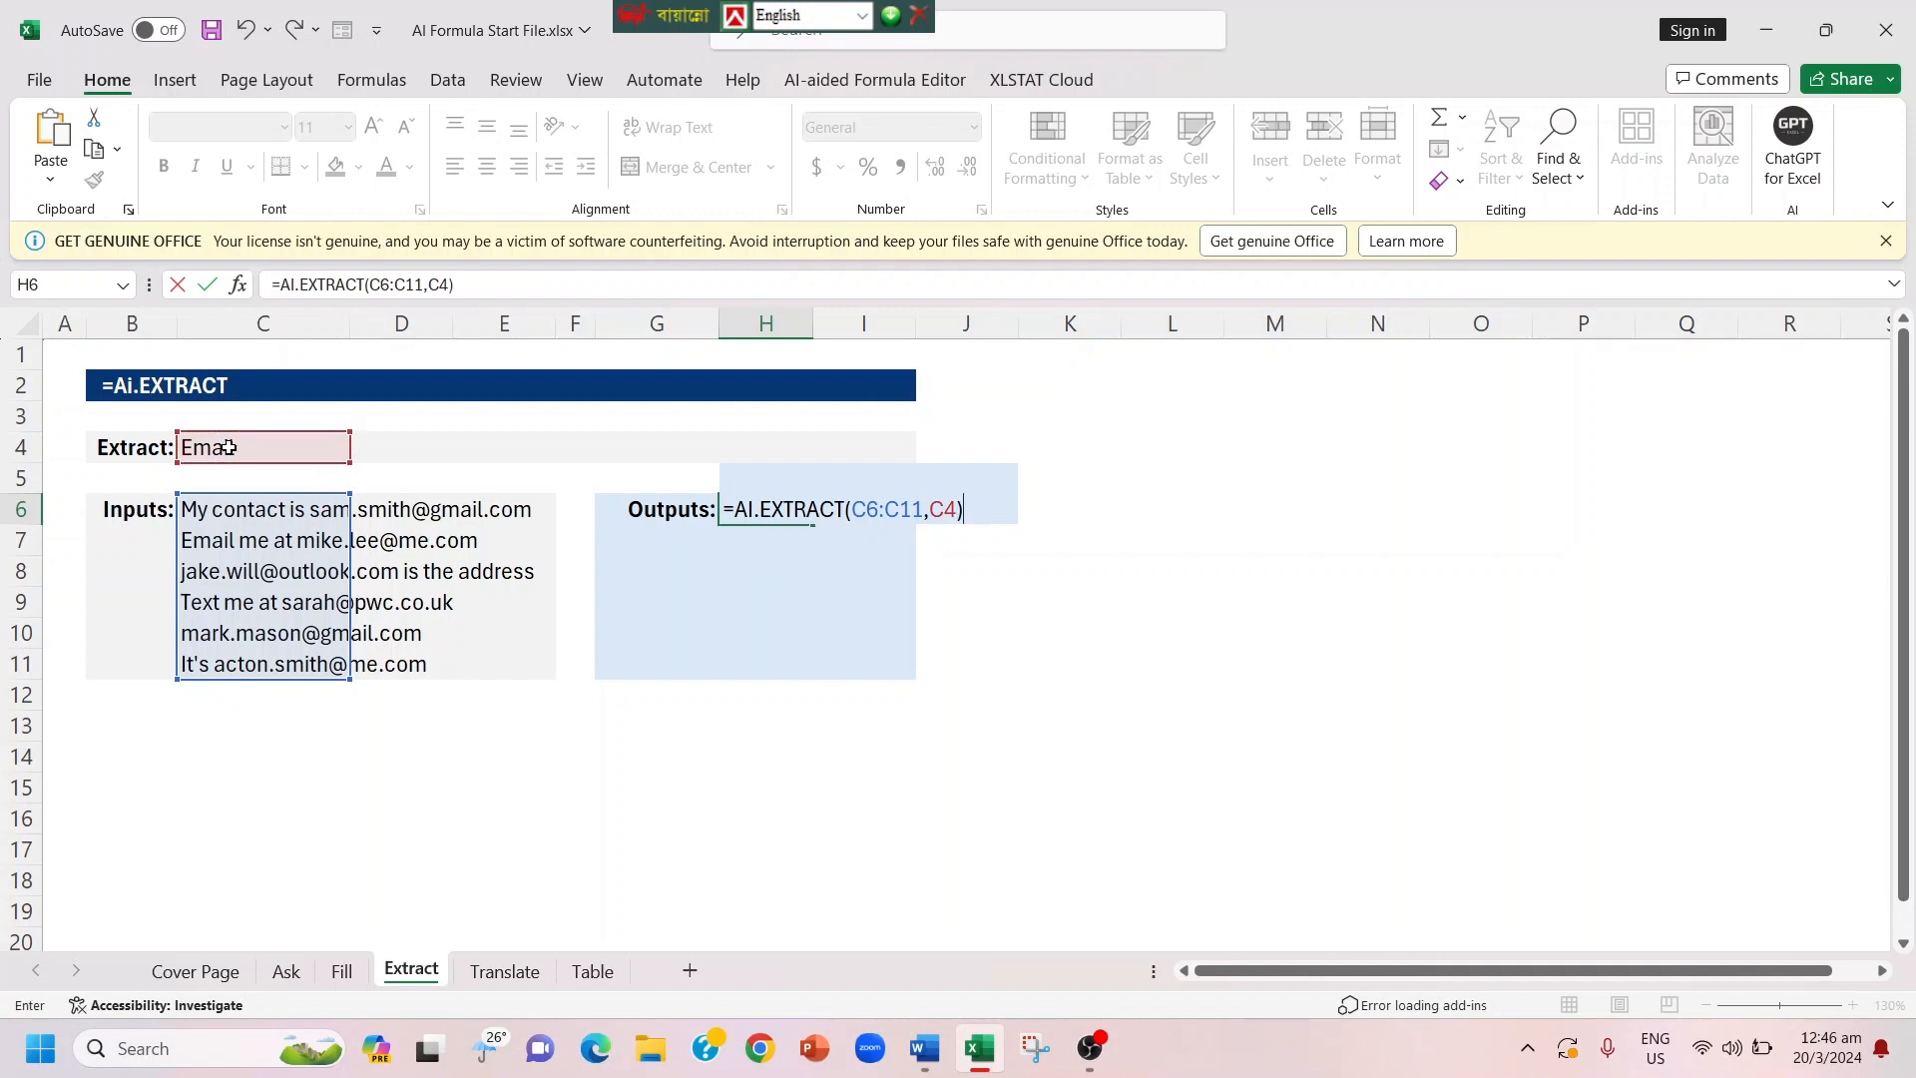
{"action": "key", "text": "Return"}
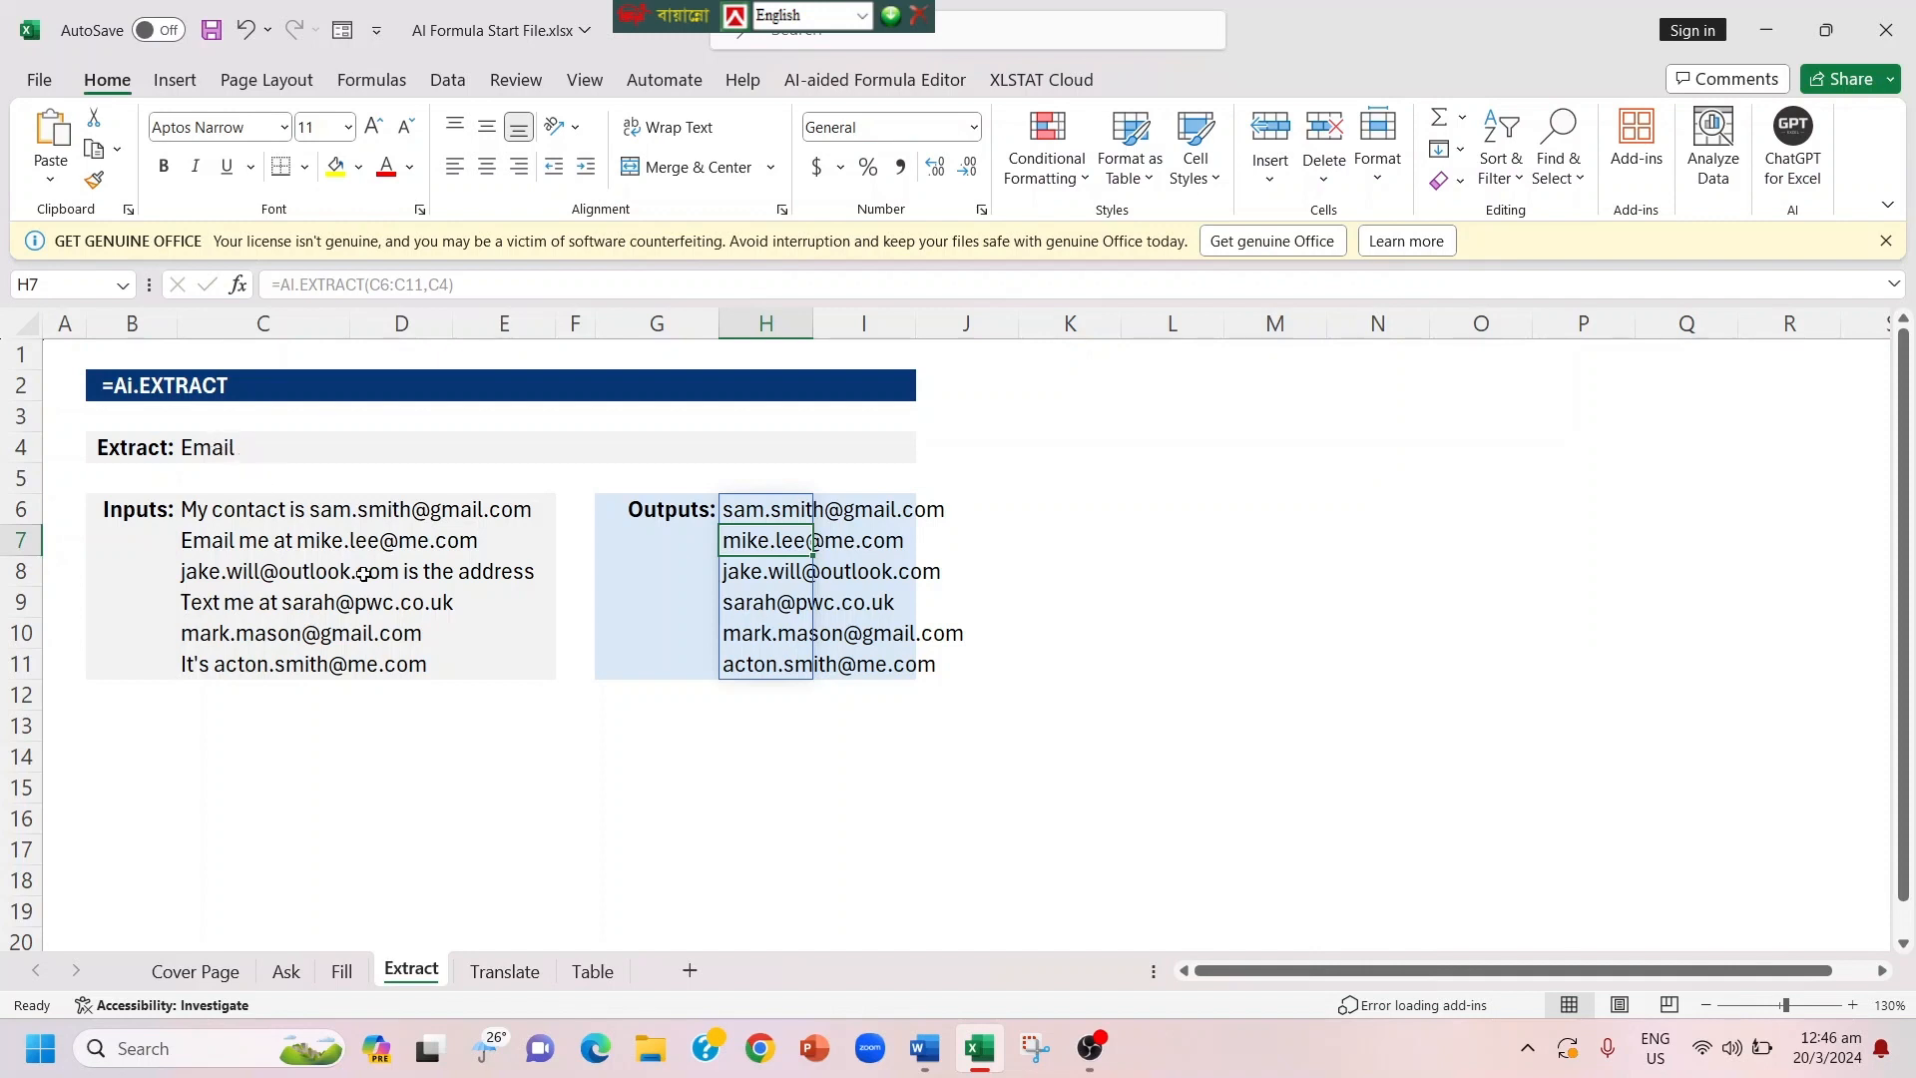
Step: Try to extract the email addresses with an unquoted type argument by entering =AI.EXTRACT(C6:C11,Email) in cell G13
{"action": "left_click", "coordinate": [691, 730]}
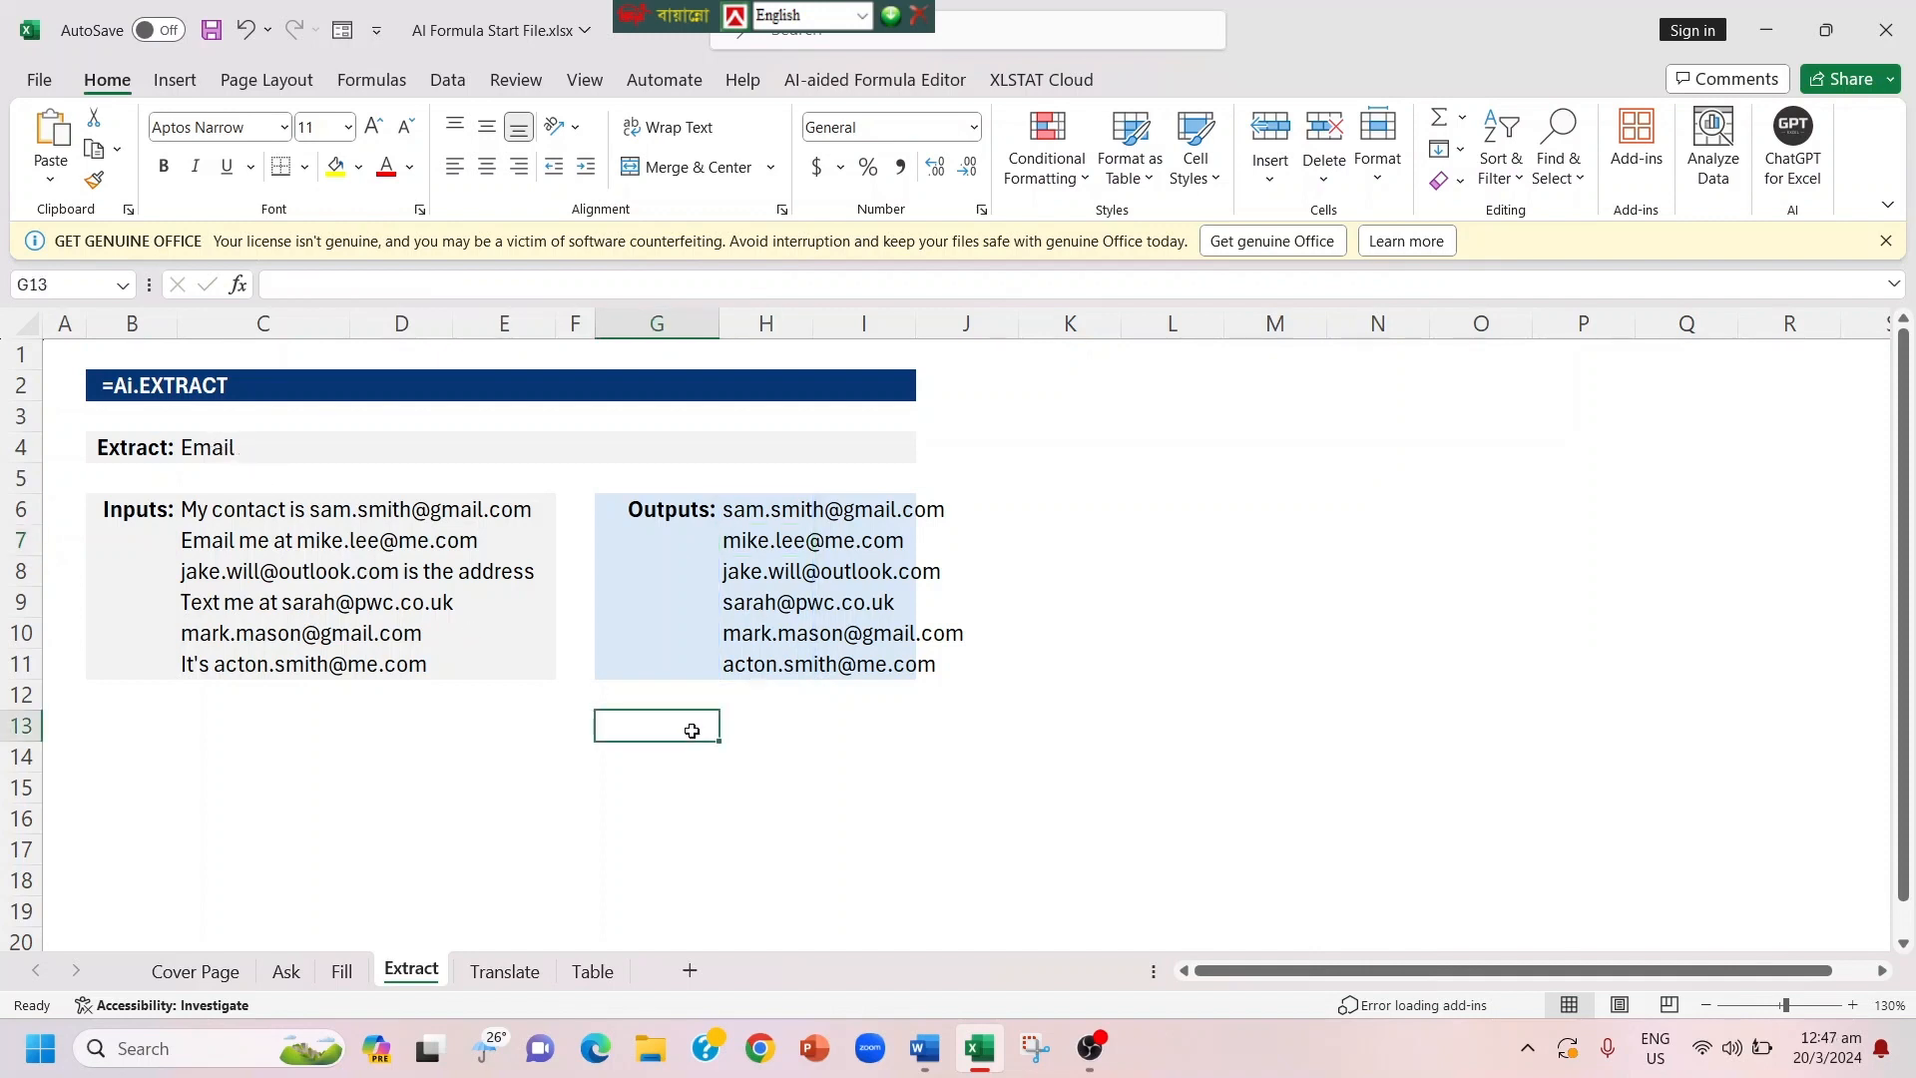
{"action": "type", "text": "=Ai"}
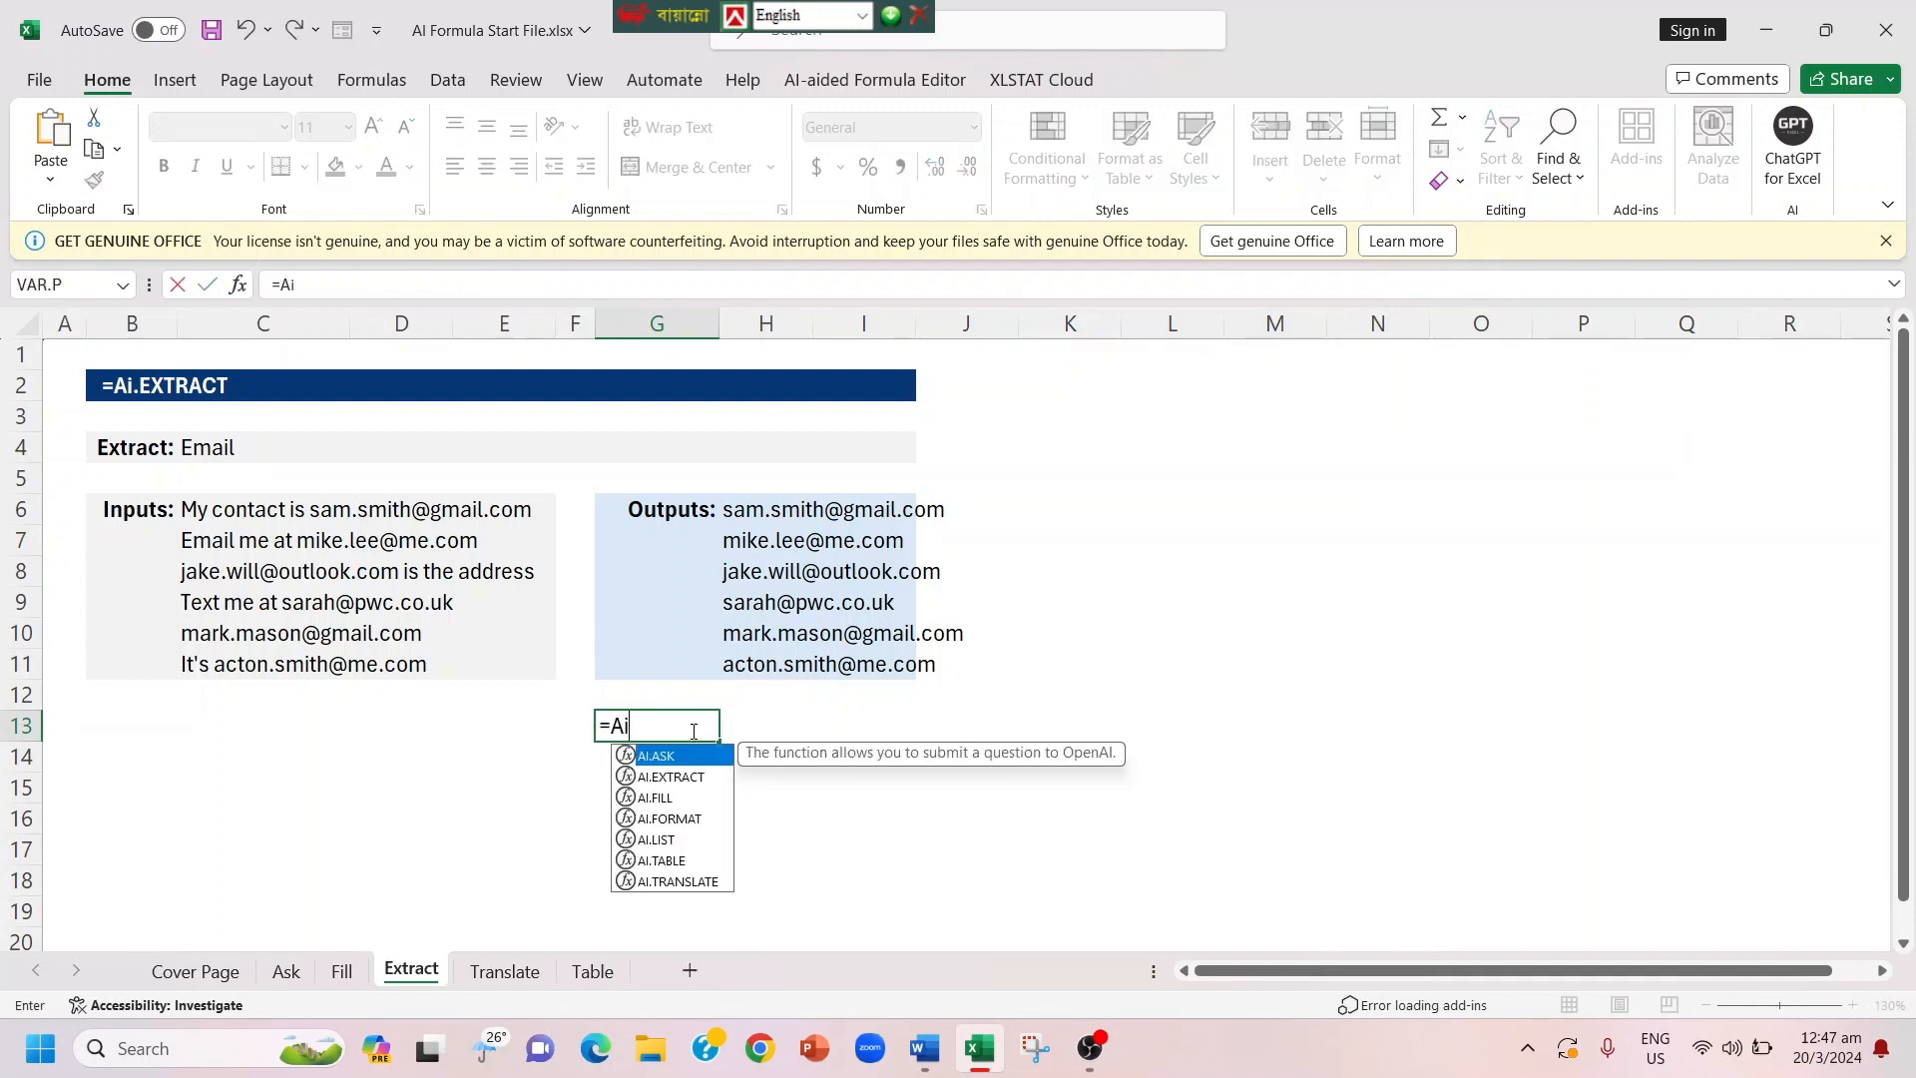
{"action": "key", "text": "Down"}
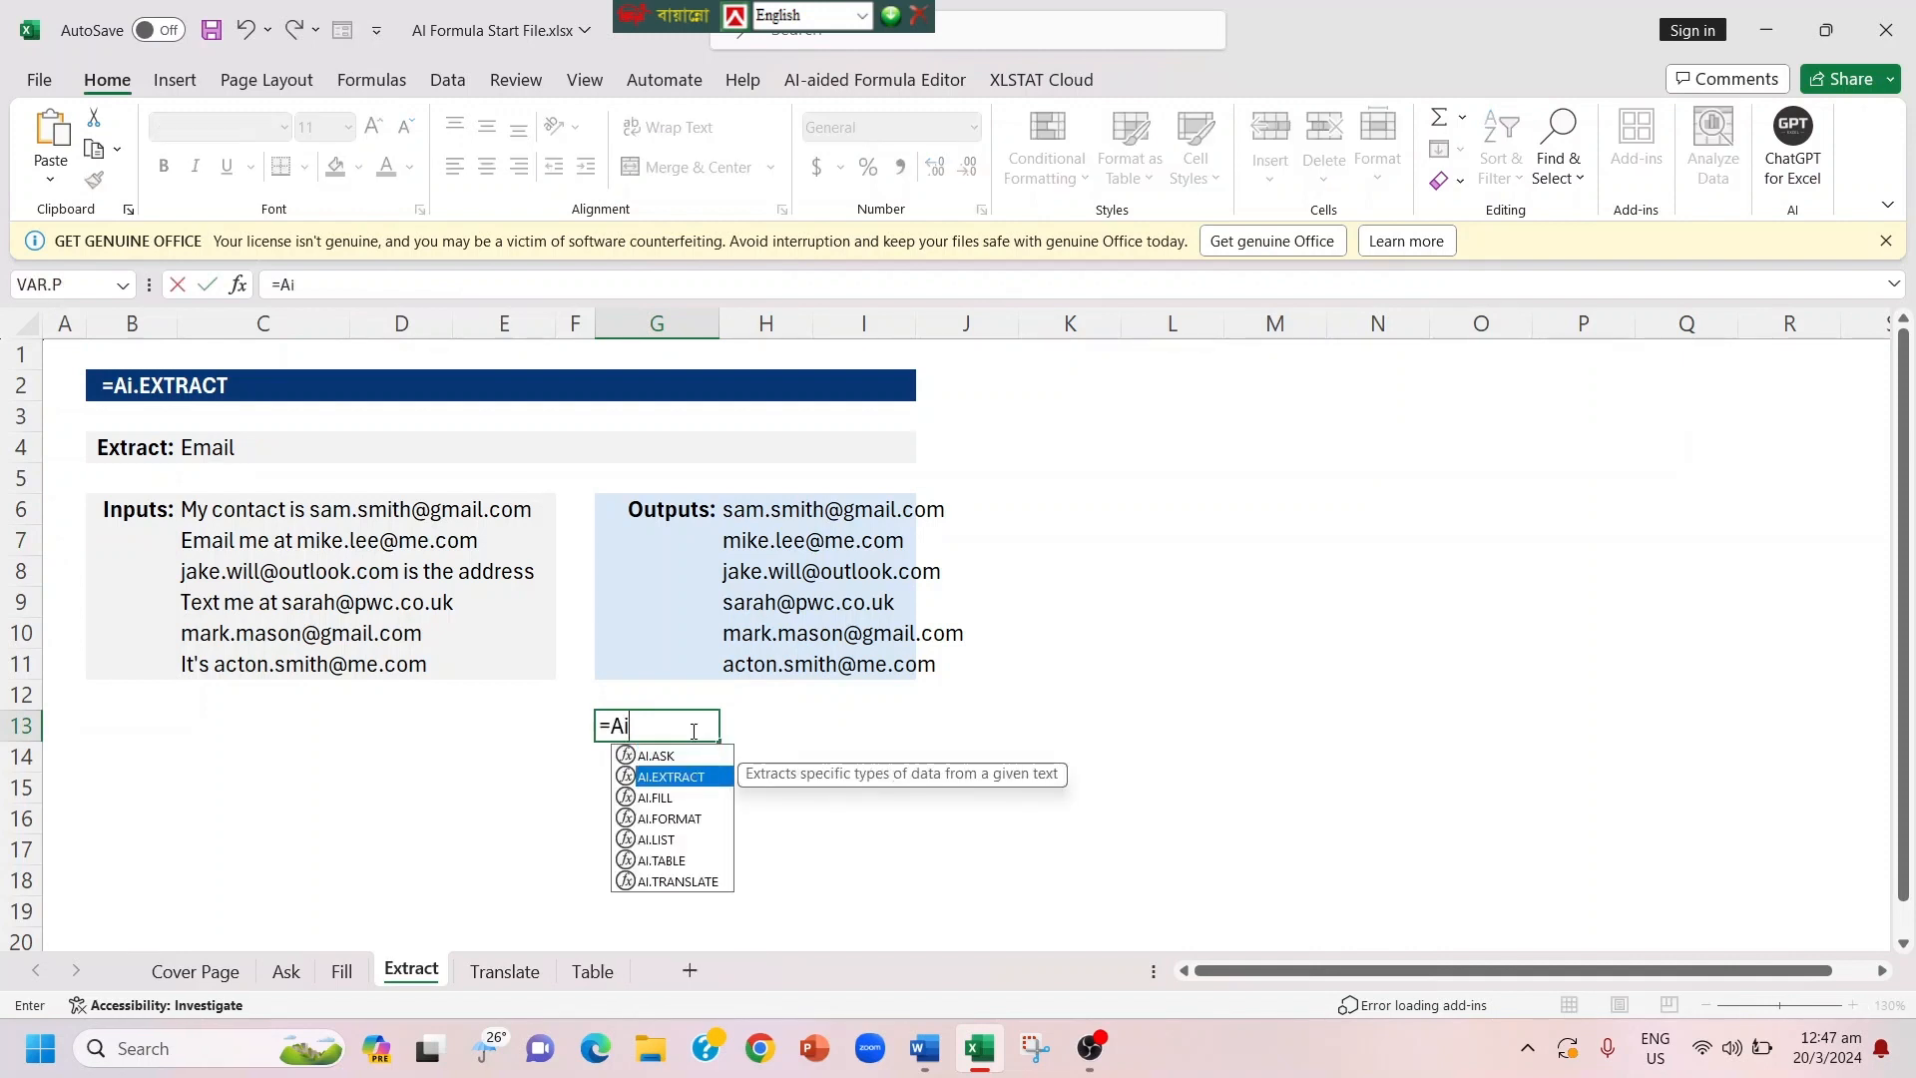
{"action": "key", "text": "Tab"}
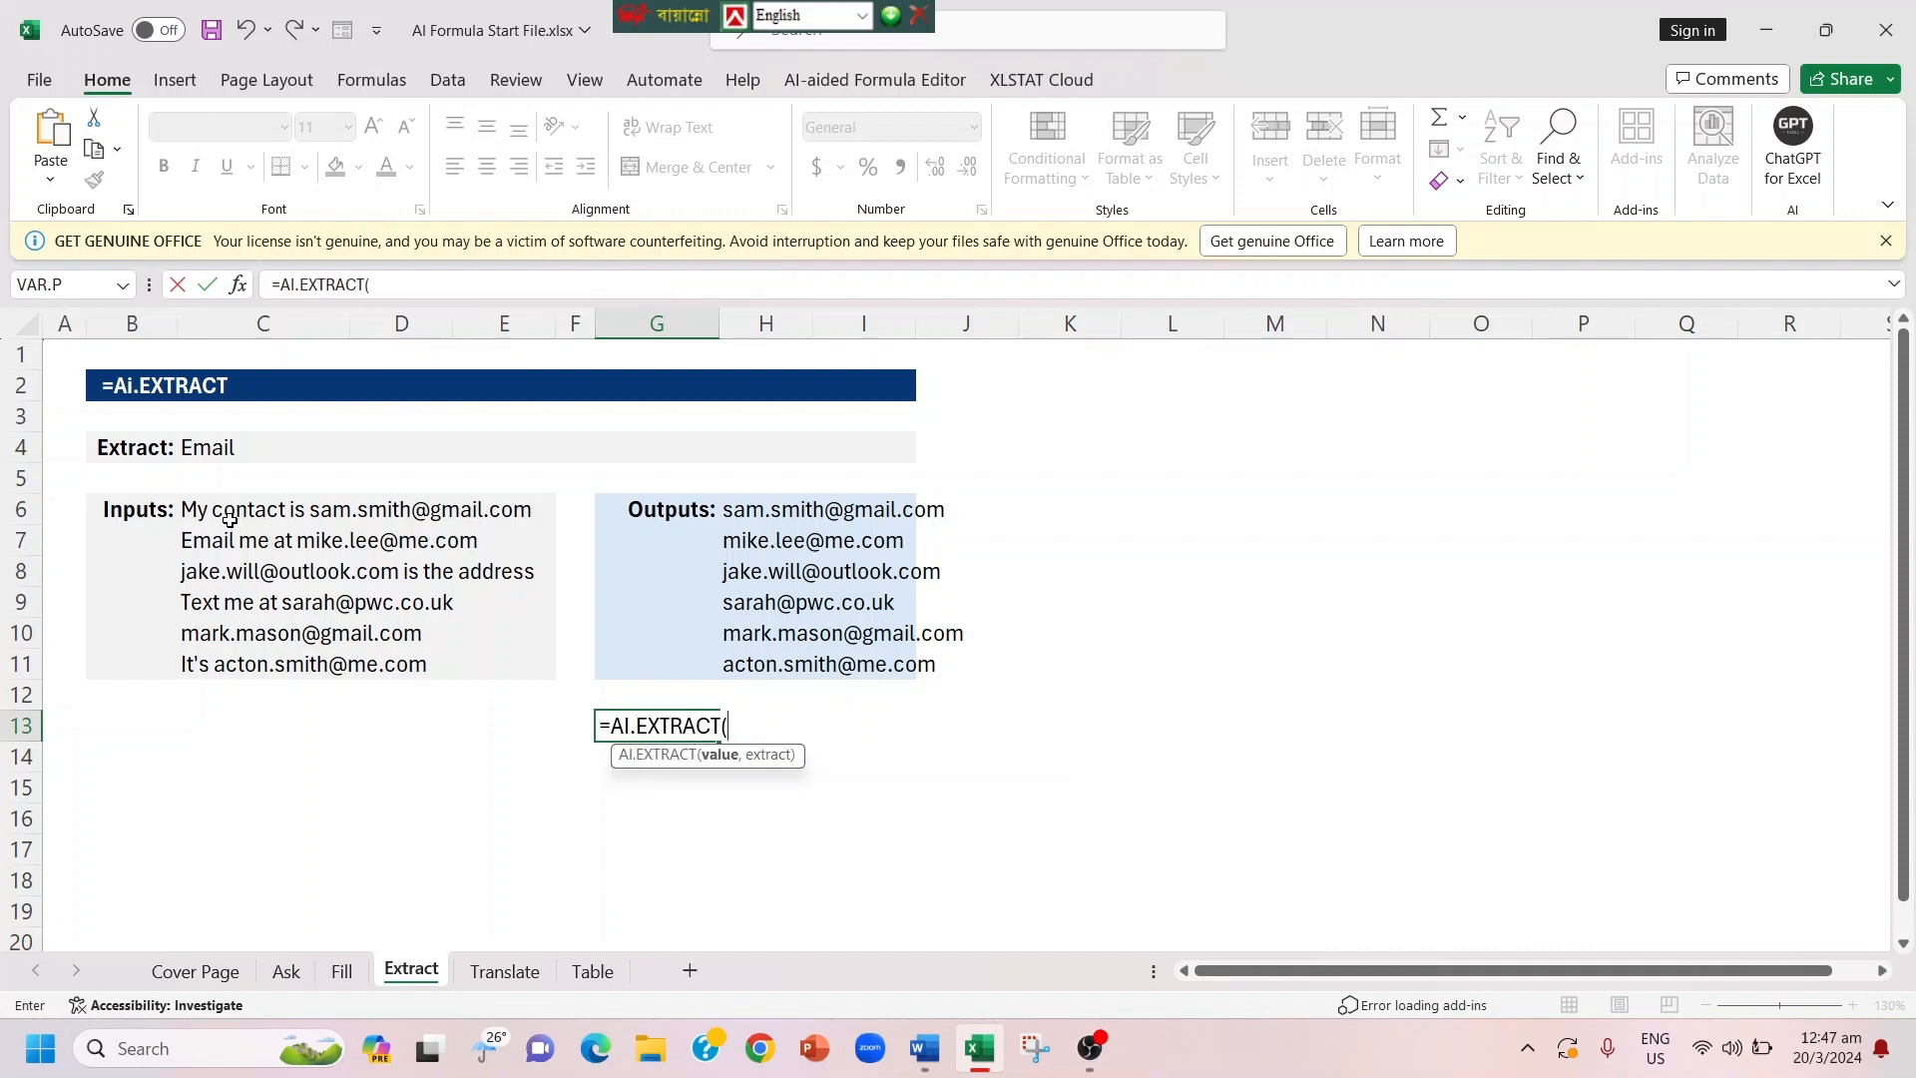
{"action": "left_click_drag", "start_coordinate": [220, 512], "coordinate": [239, 660]}
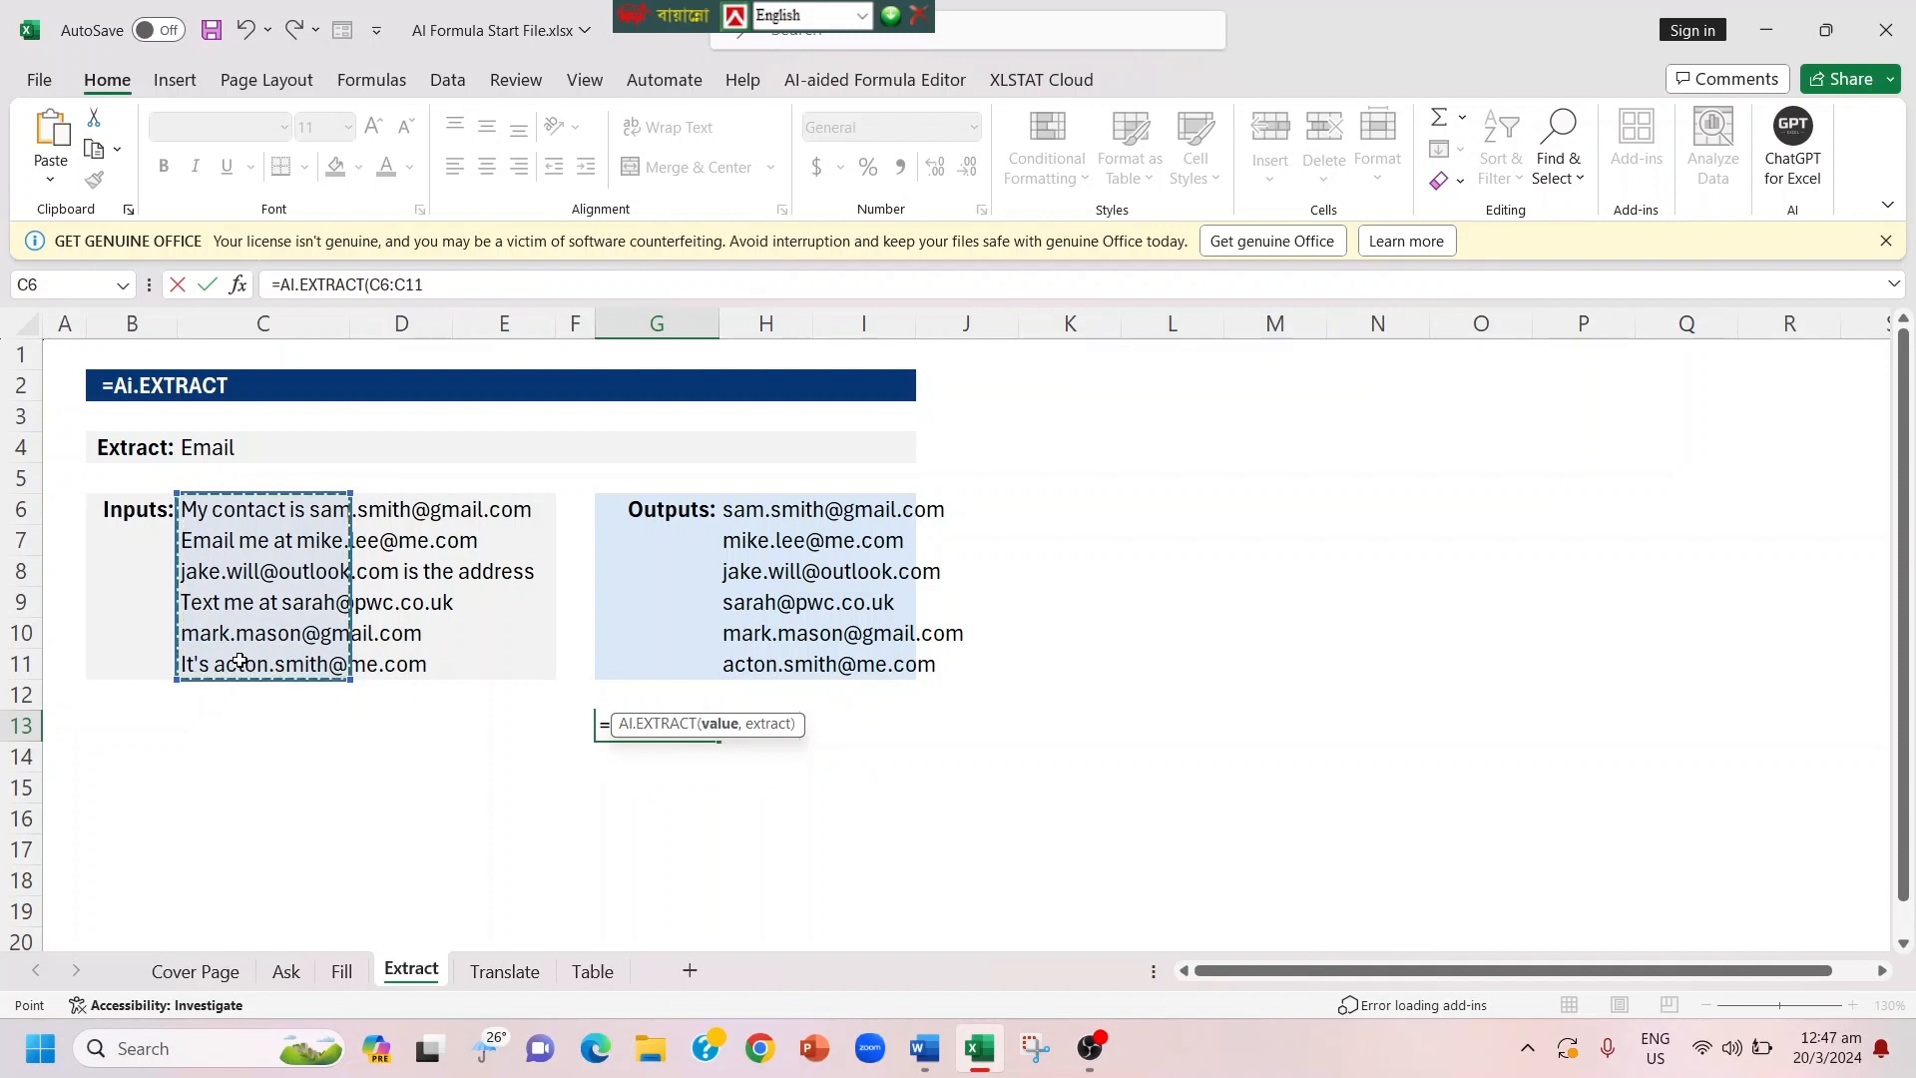
{"action": "type", "text": ","}
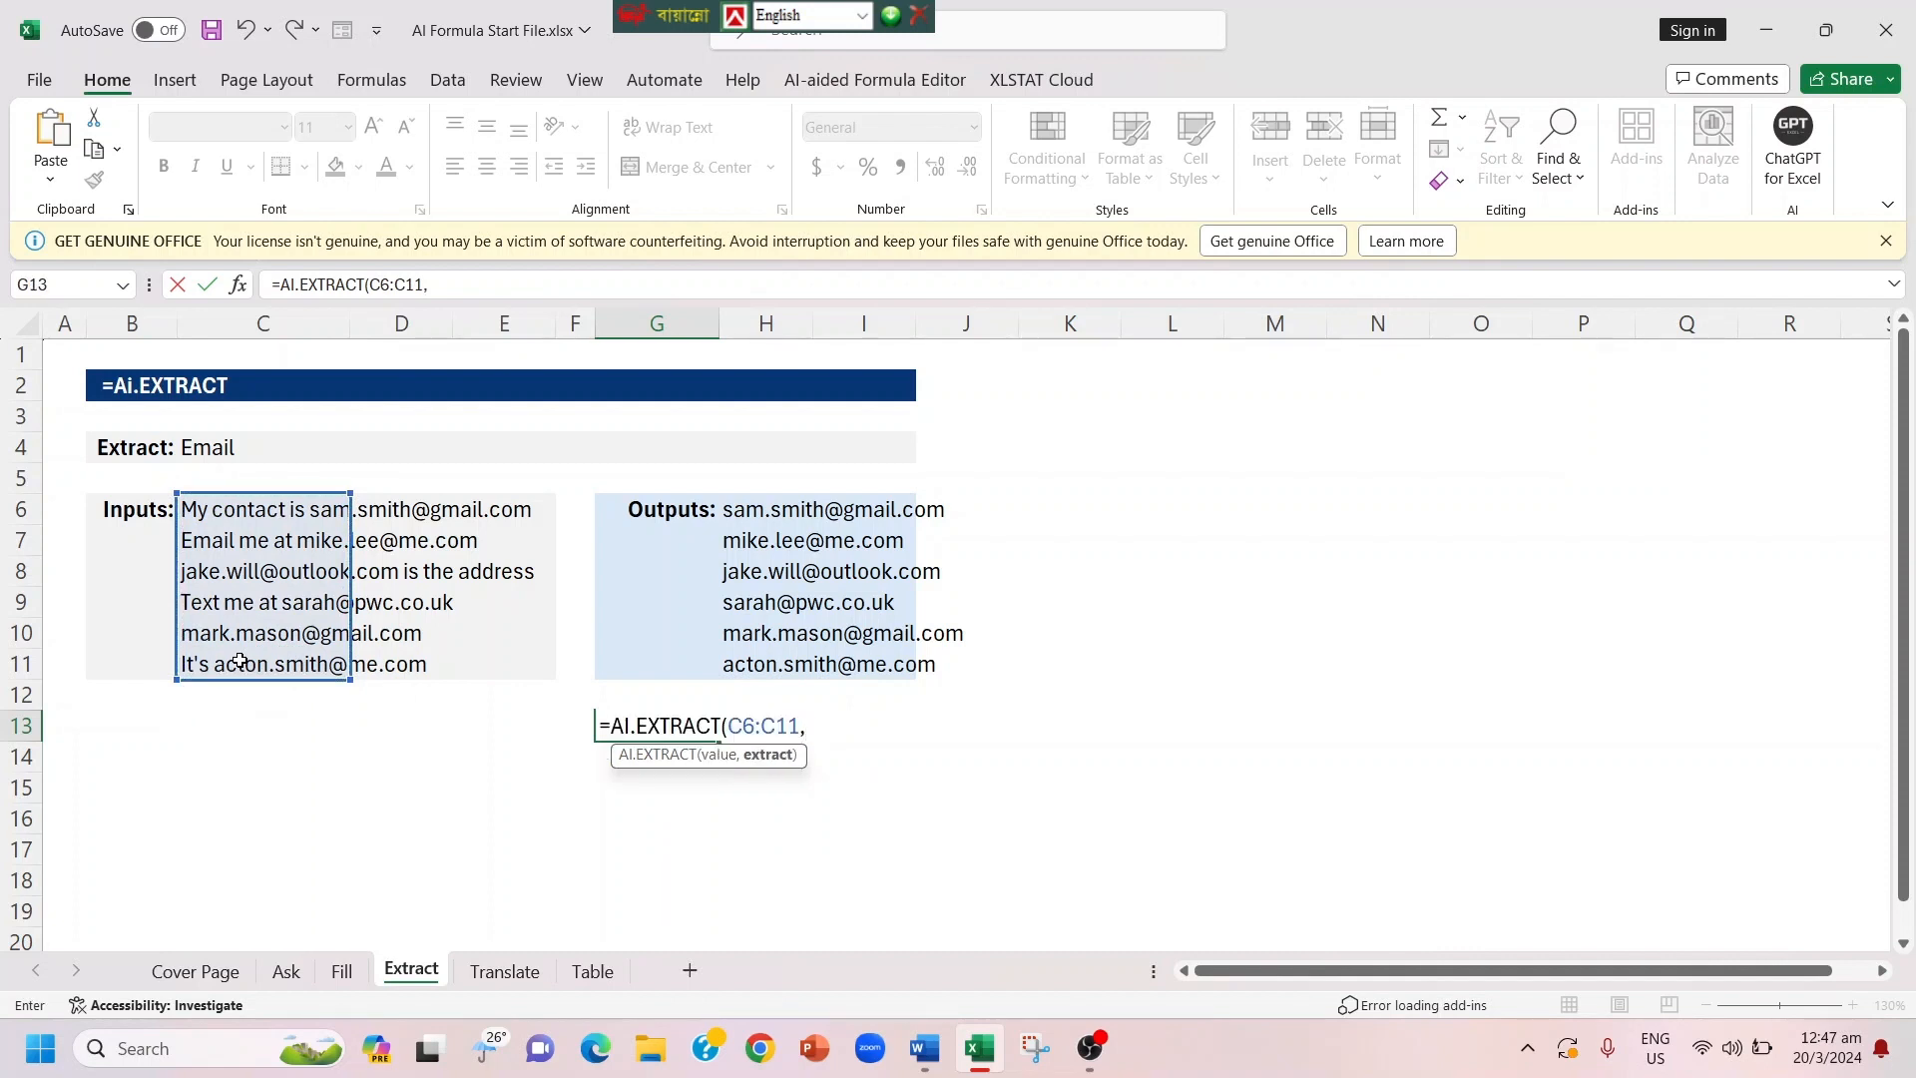
{"action": "type", "text": "Email)"}
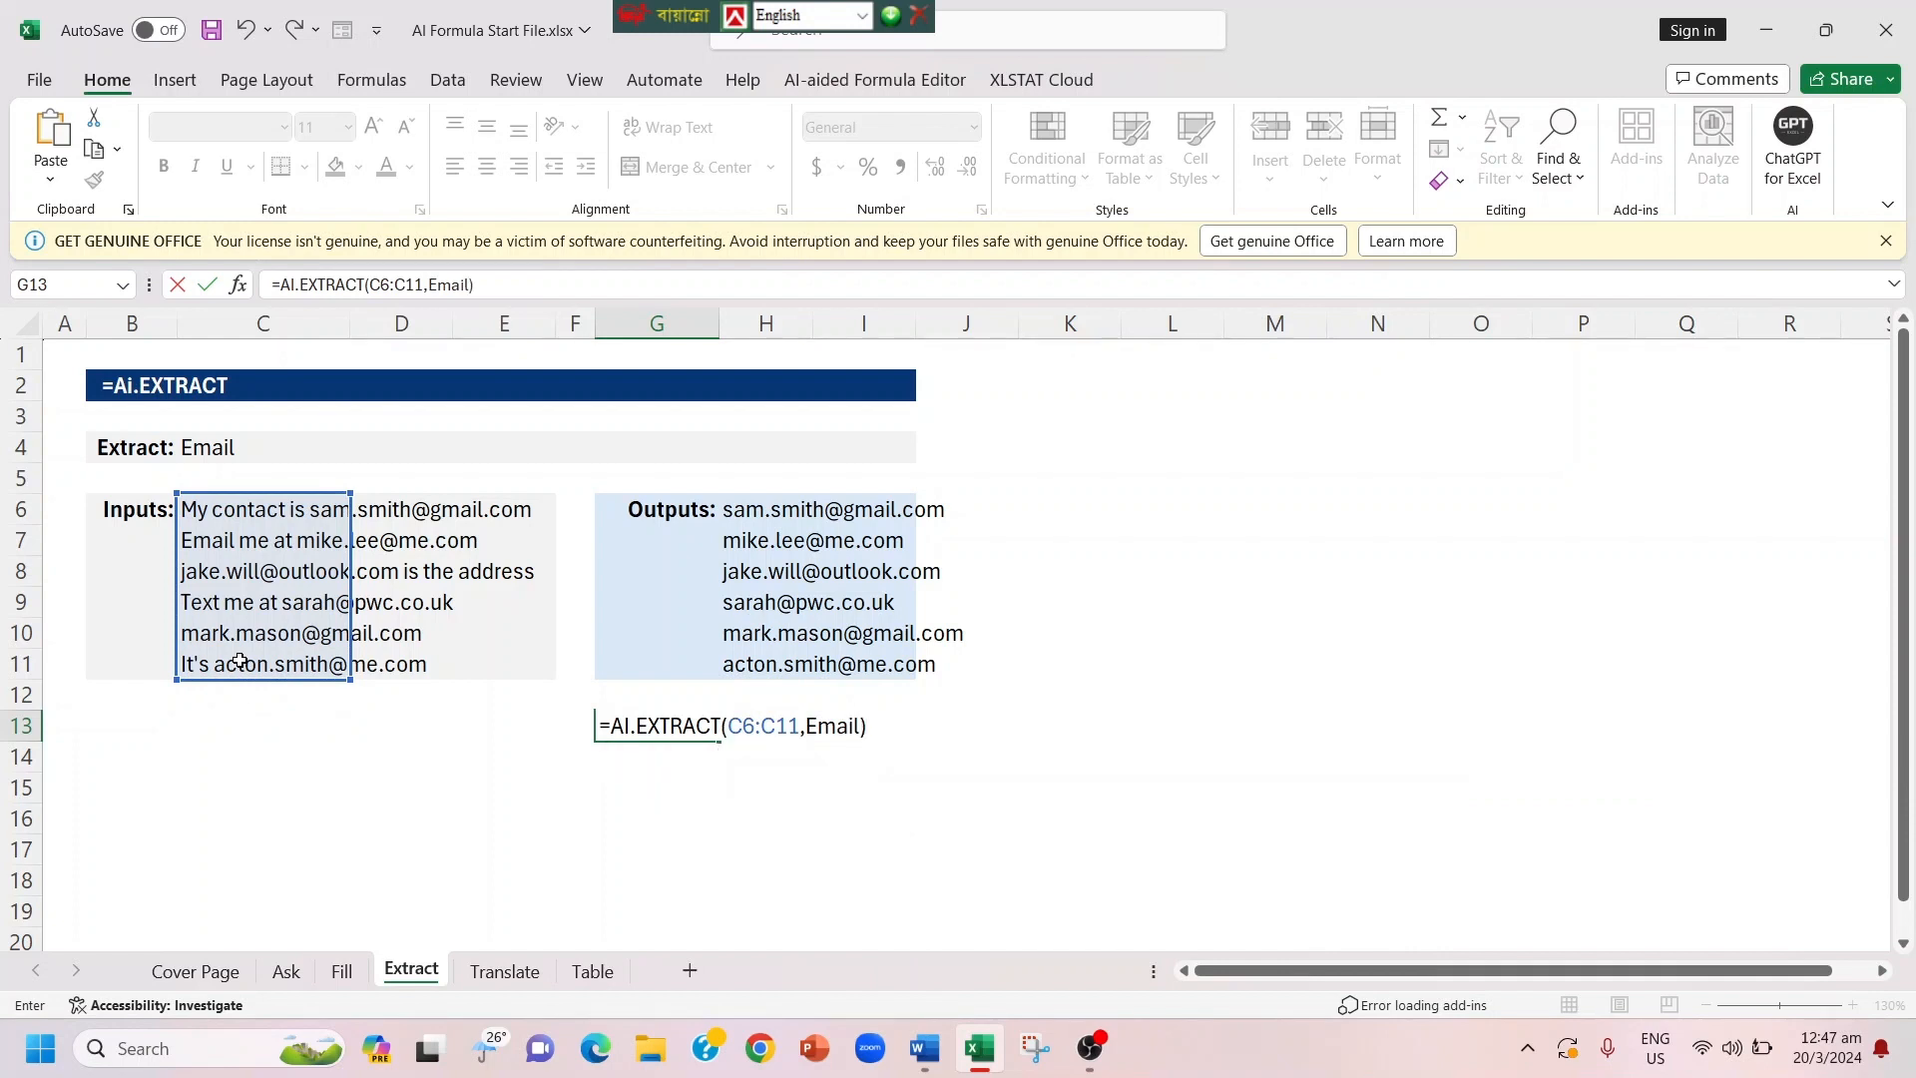
{"action": "key", "text": "Return"}
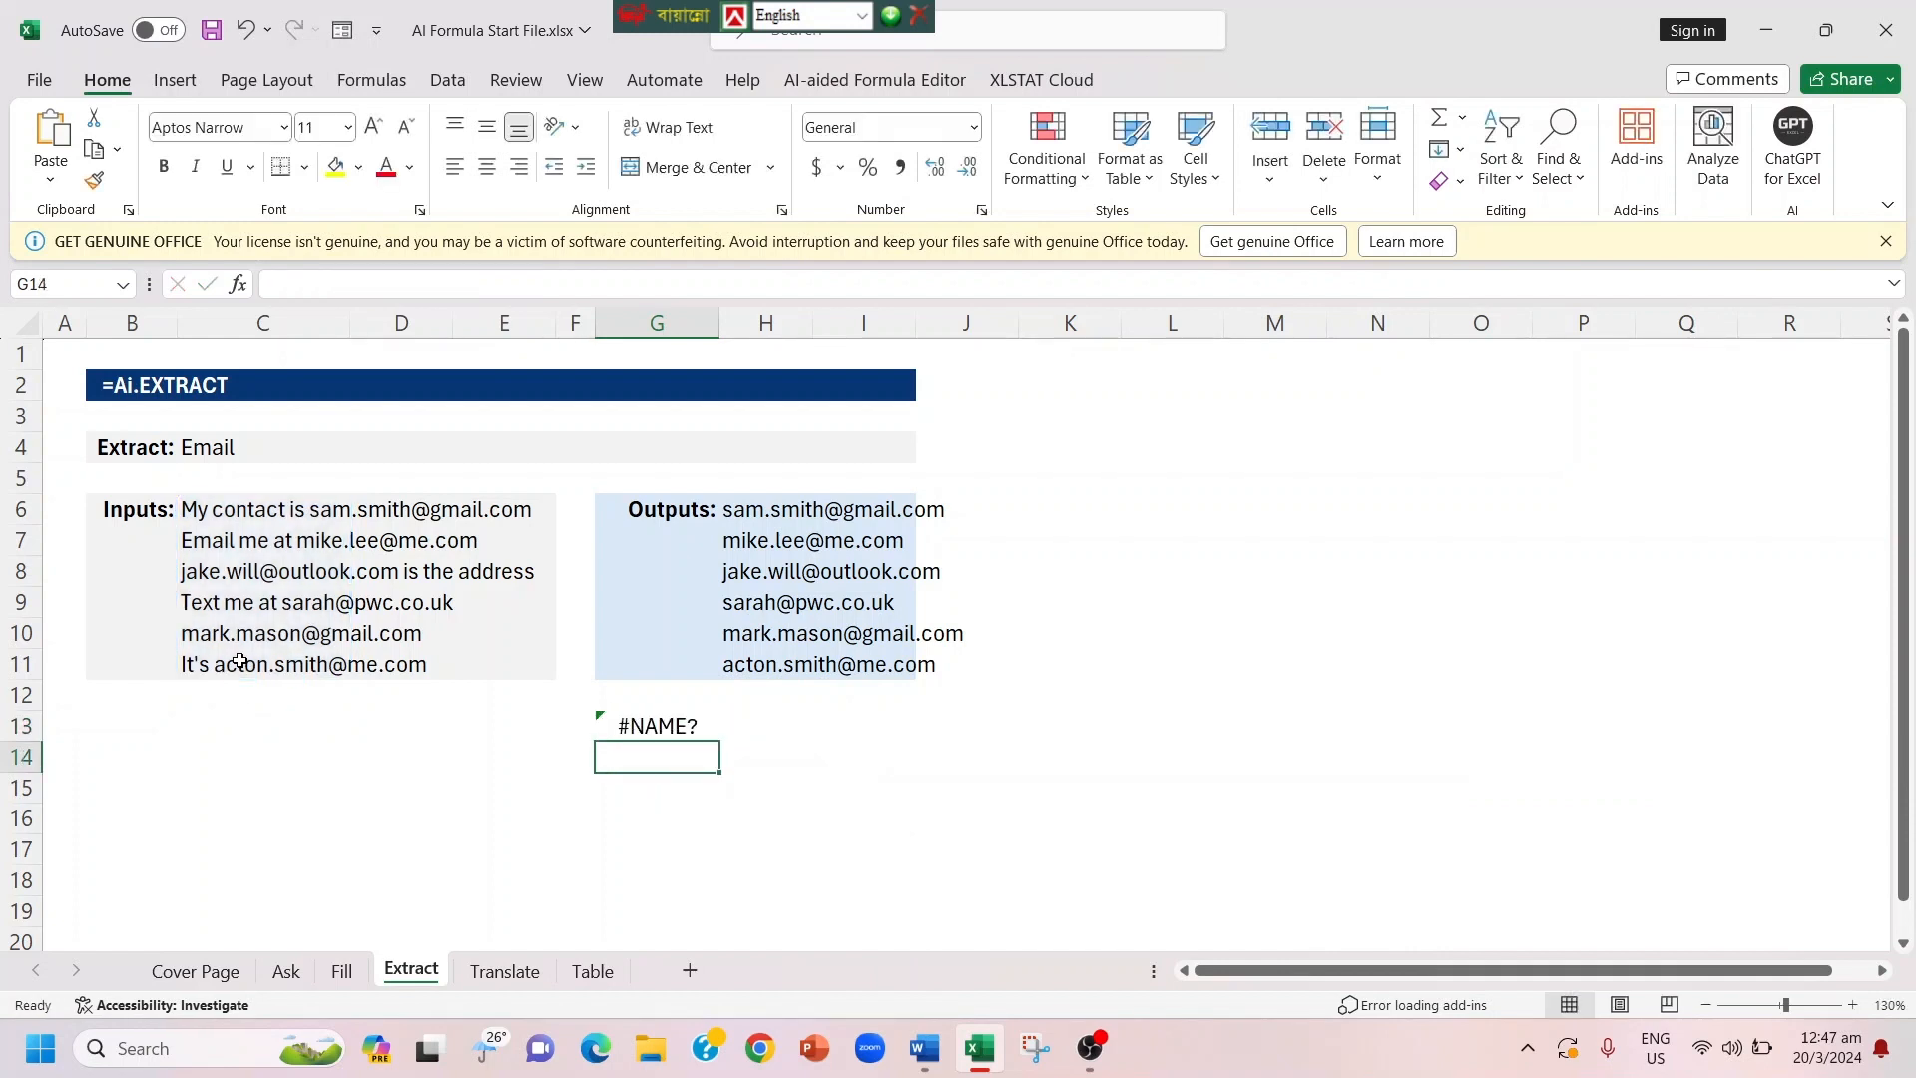
Step: Clear the trial extraction formula from cell G13
{"action": "left_click", "coordinate": [673, 725]}
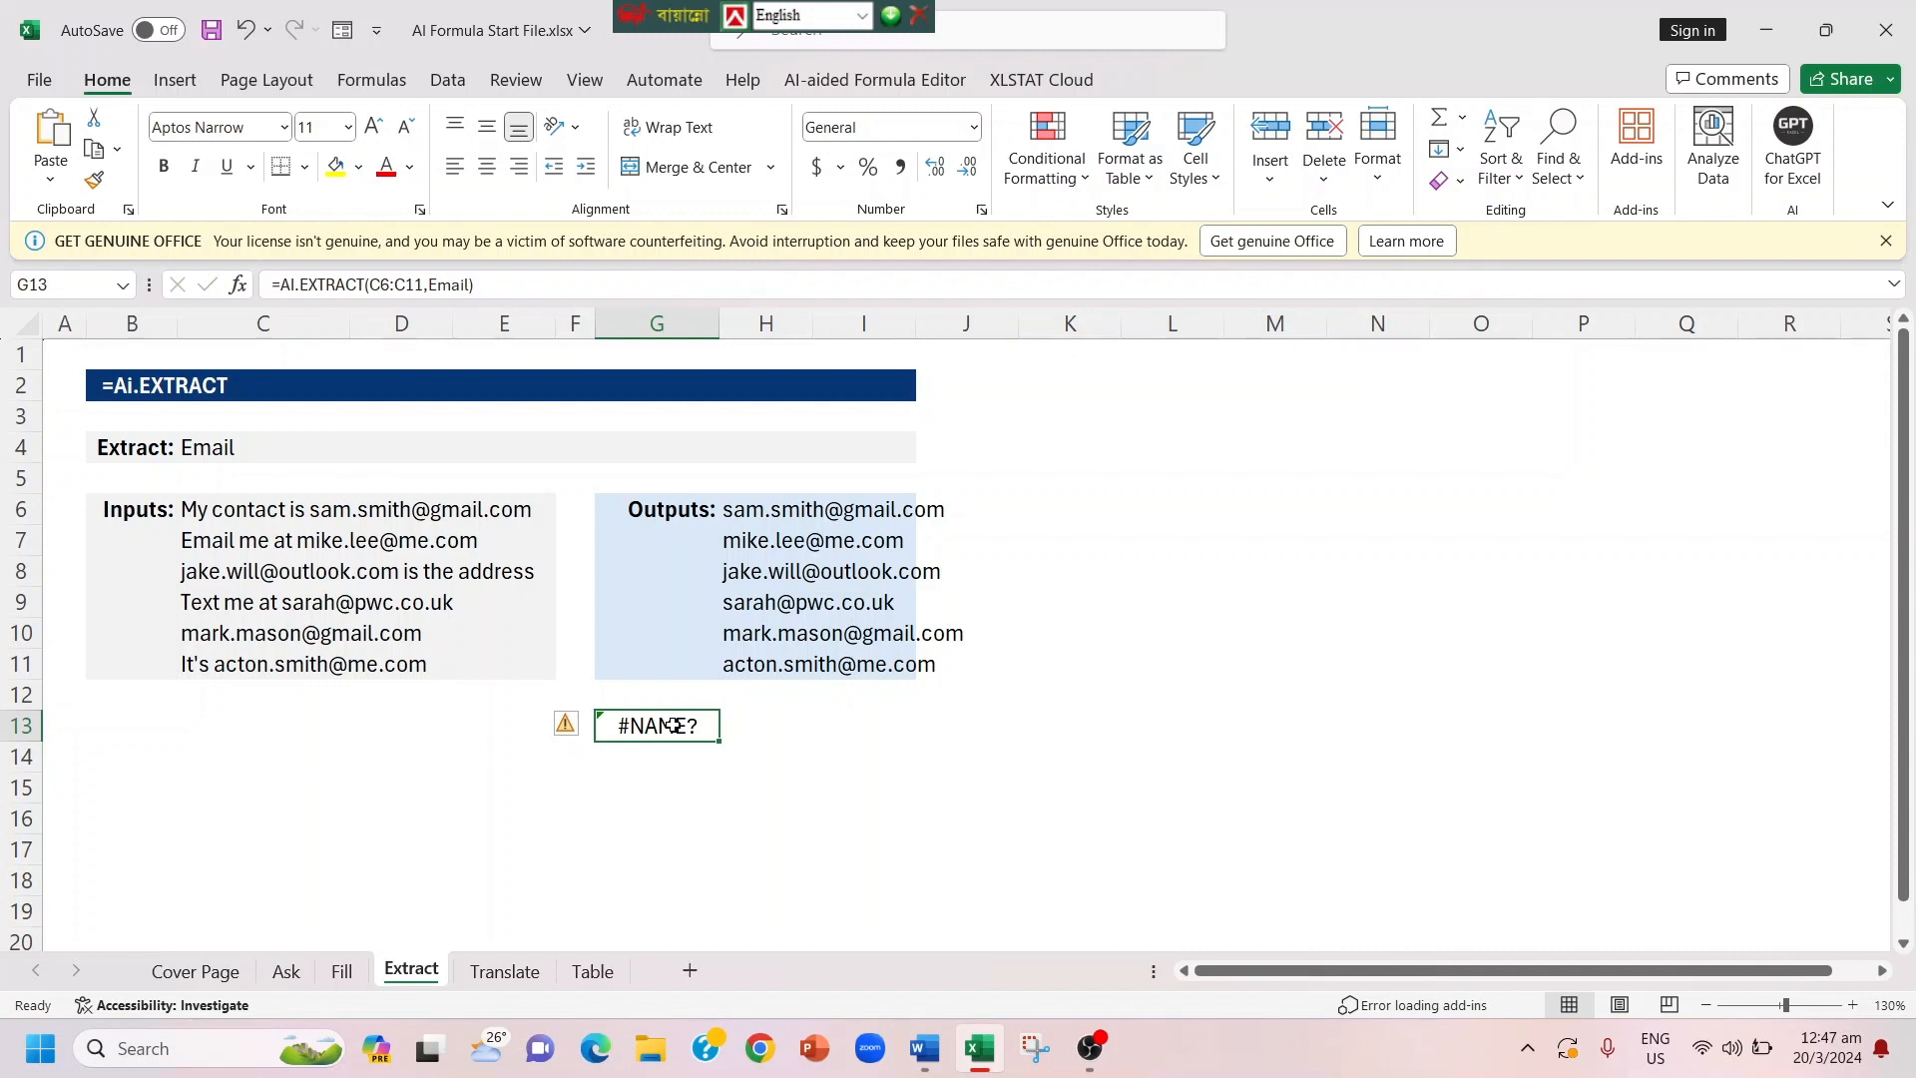
{"action": "key", "text": "BackSpace"}
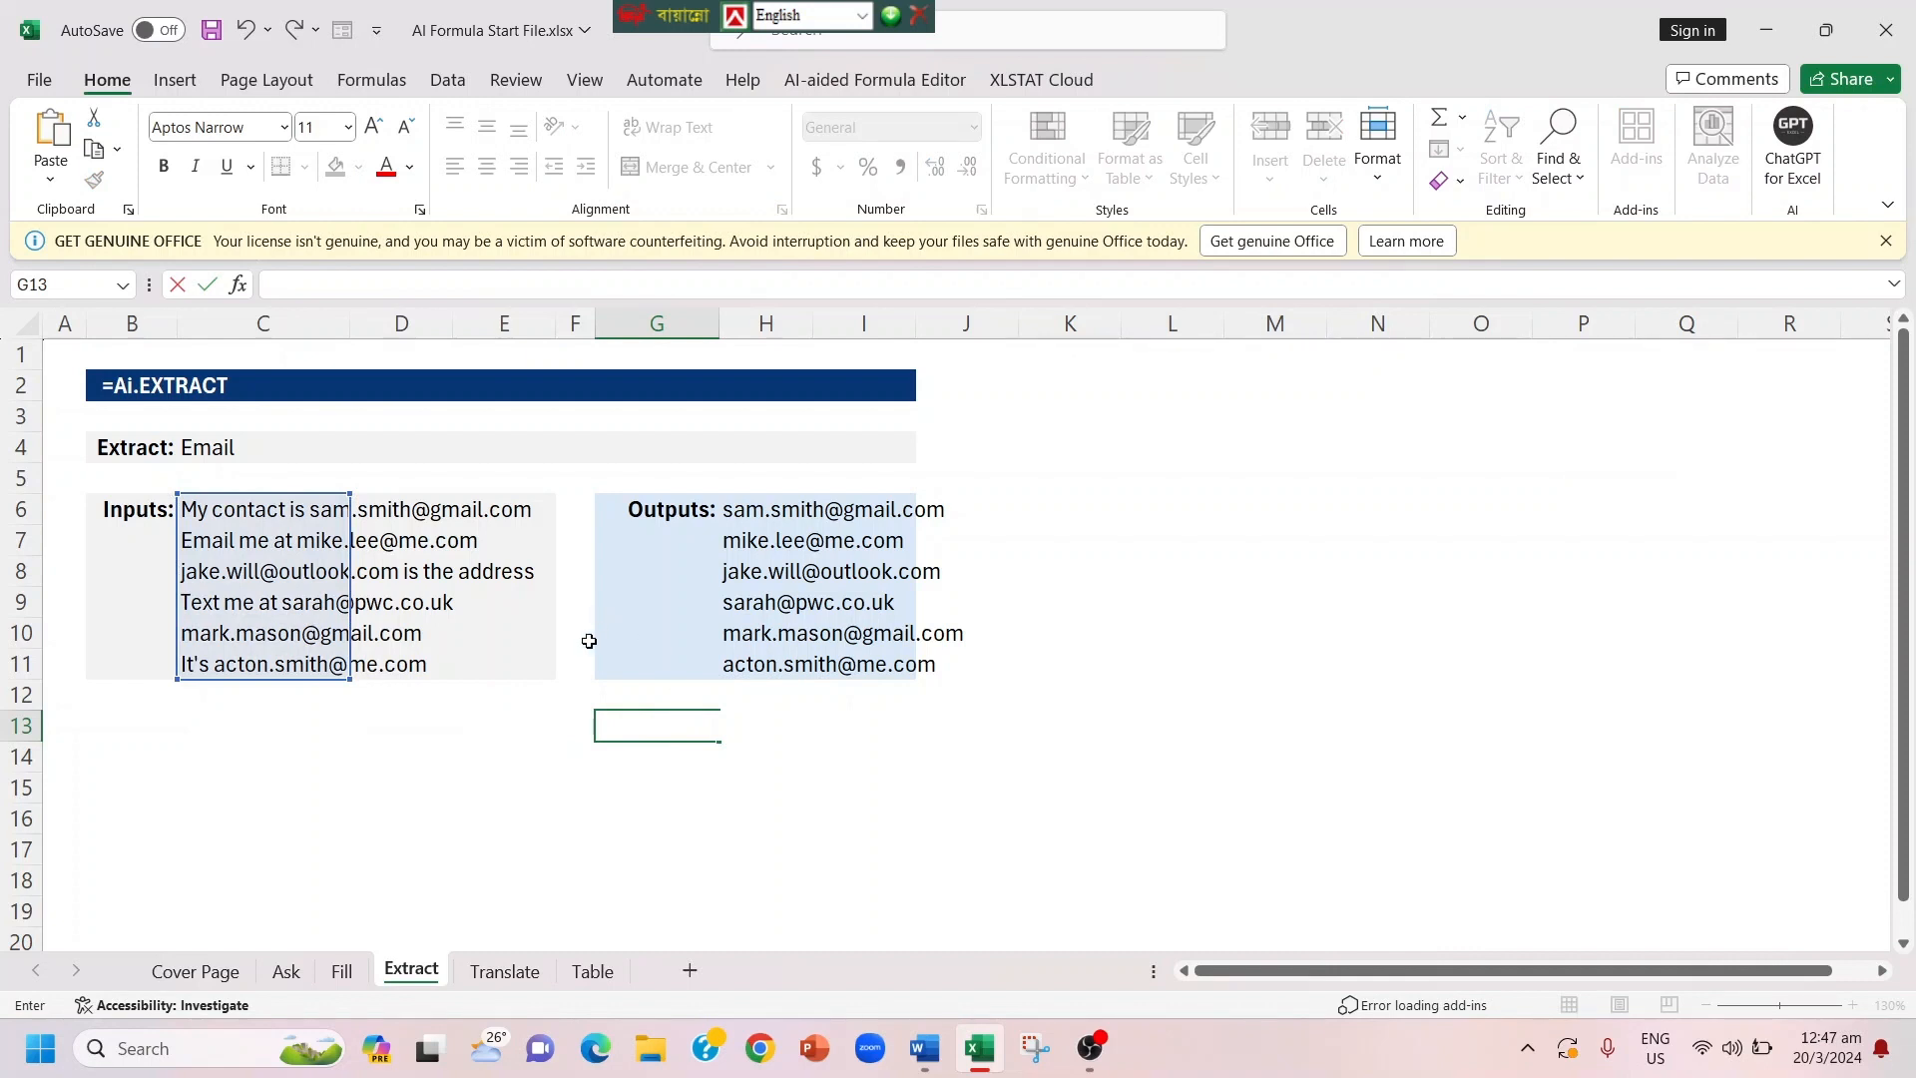
{"action": "left_click", "coordinate": [226, 448]}
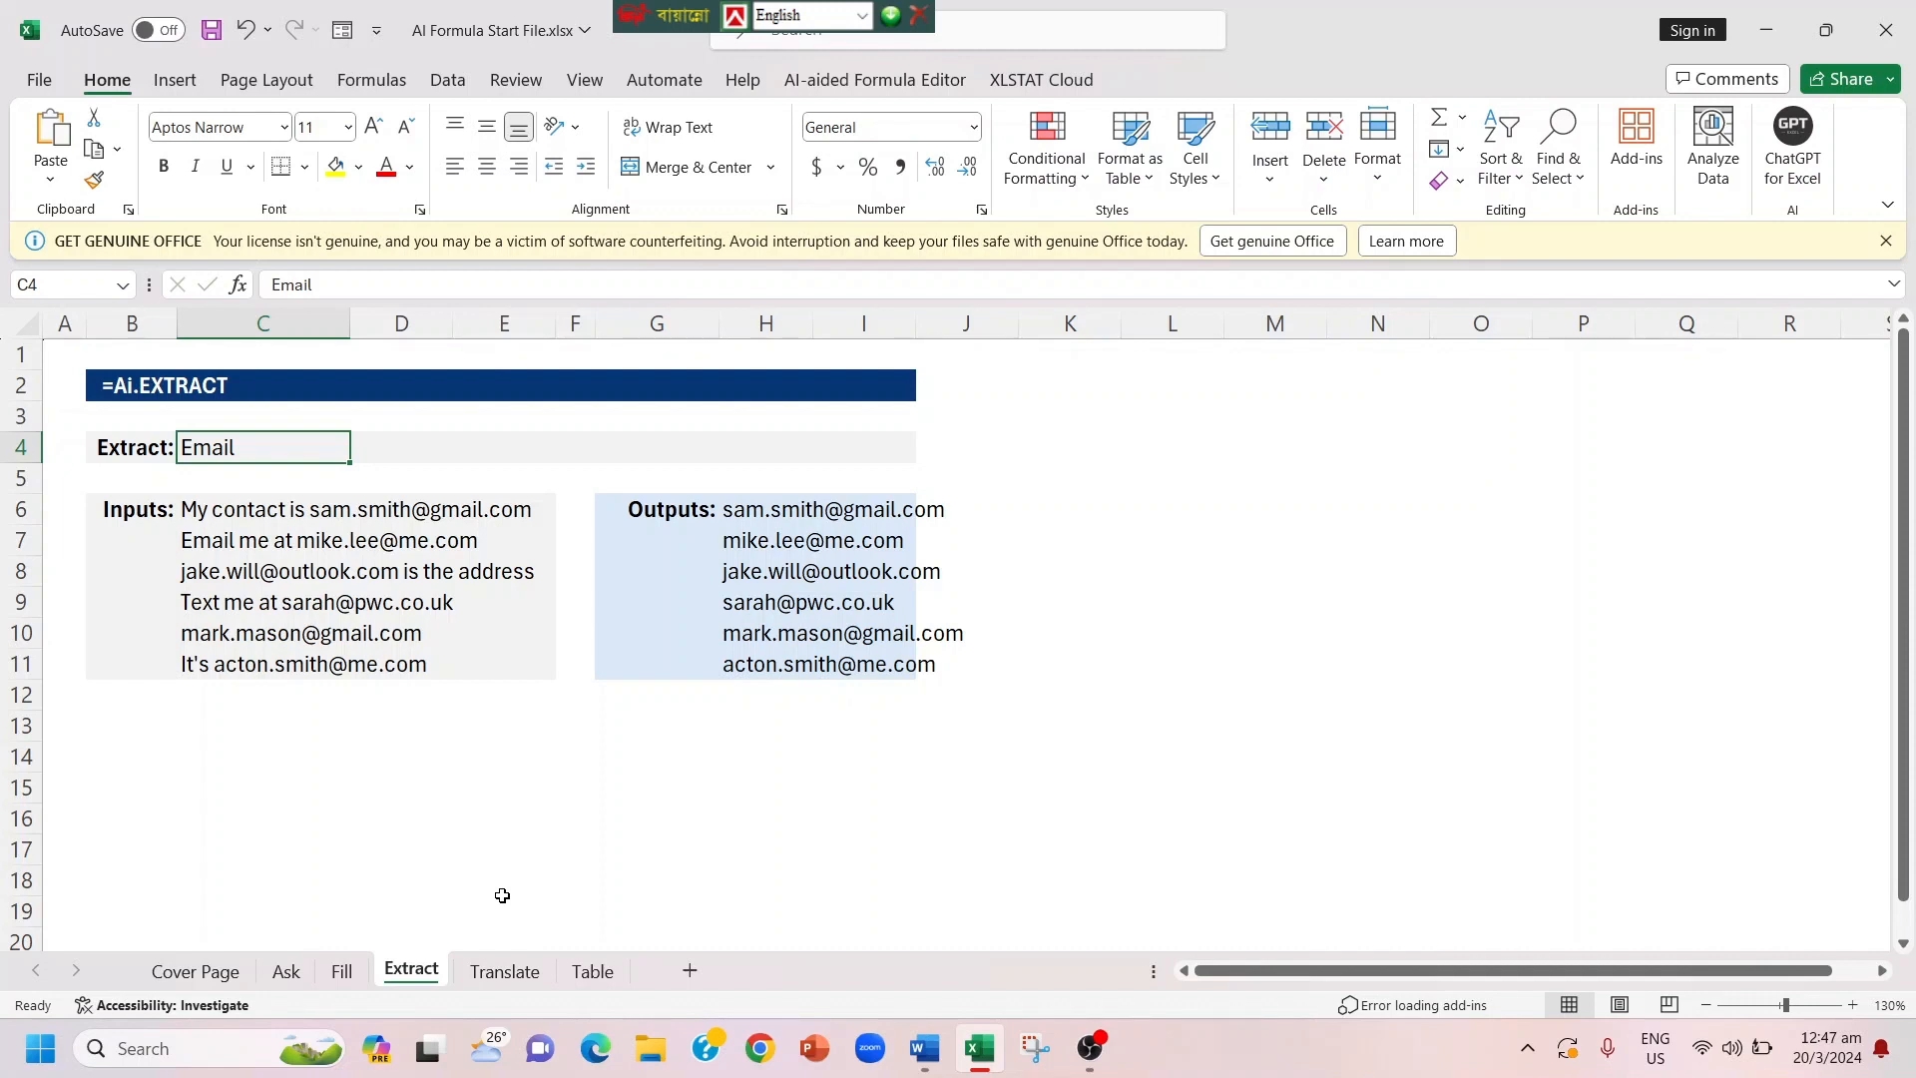
Step: Translate the thank-you text on the Translate sheet into Spanish by entering =AI.TRANSLATE(C4,C6) in cell C8
{"action": "left_click", "coordinate": [504, 971]}
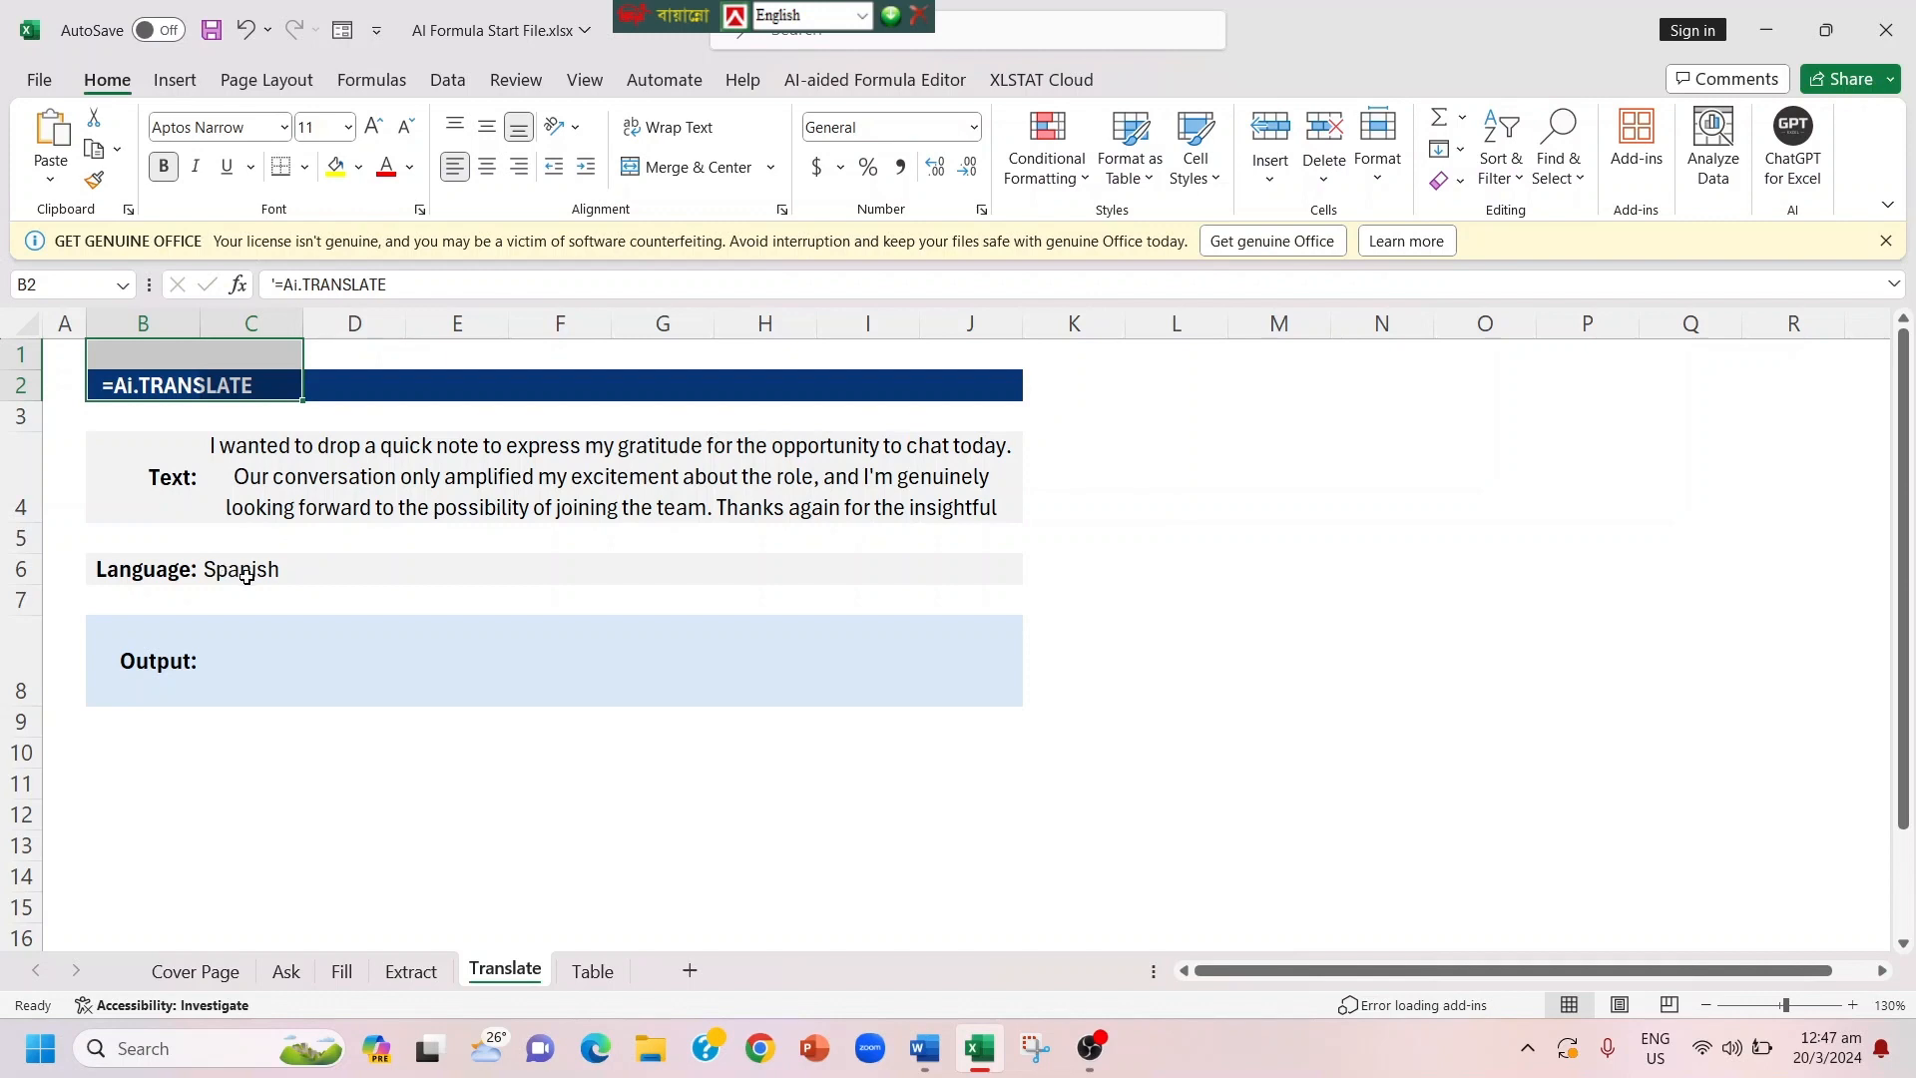
{"action": "left_click", "coordinate": [218, 661]}
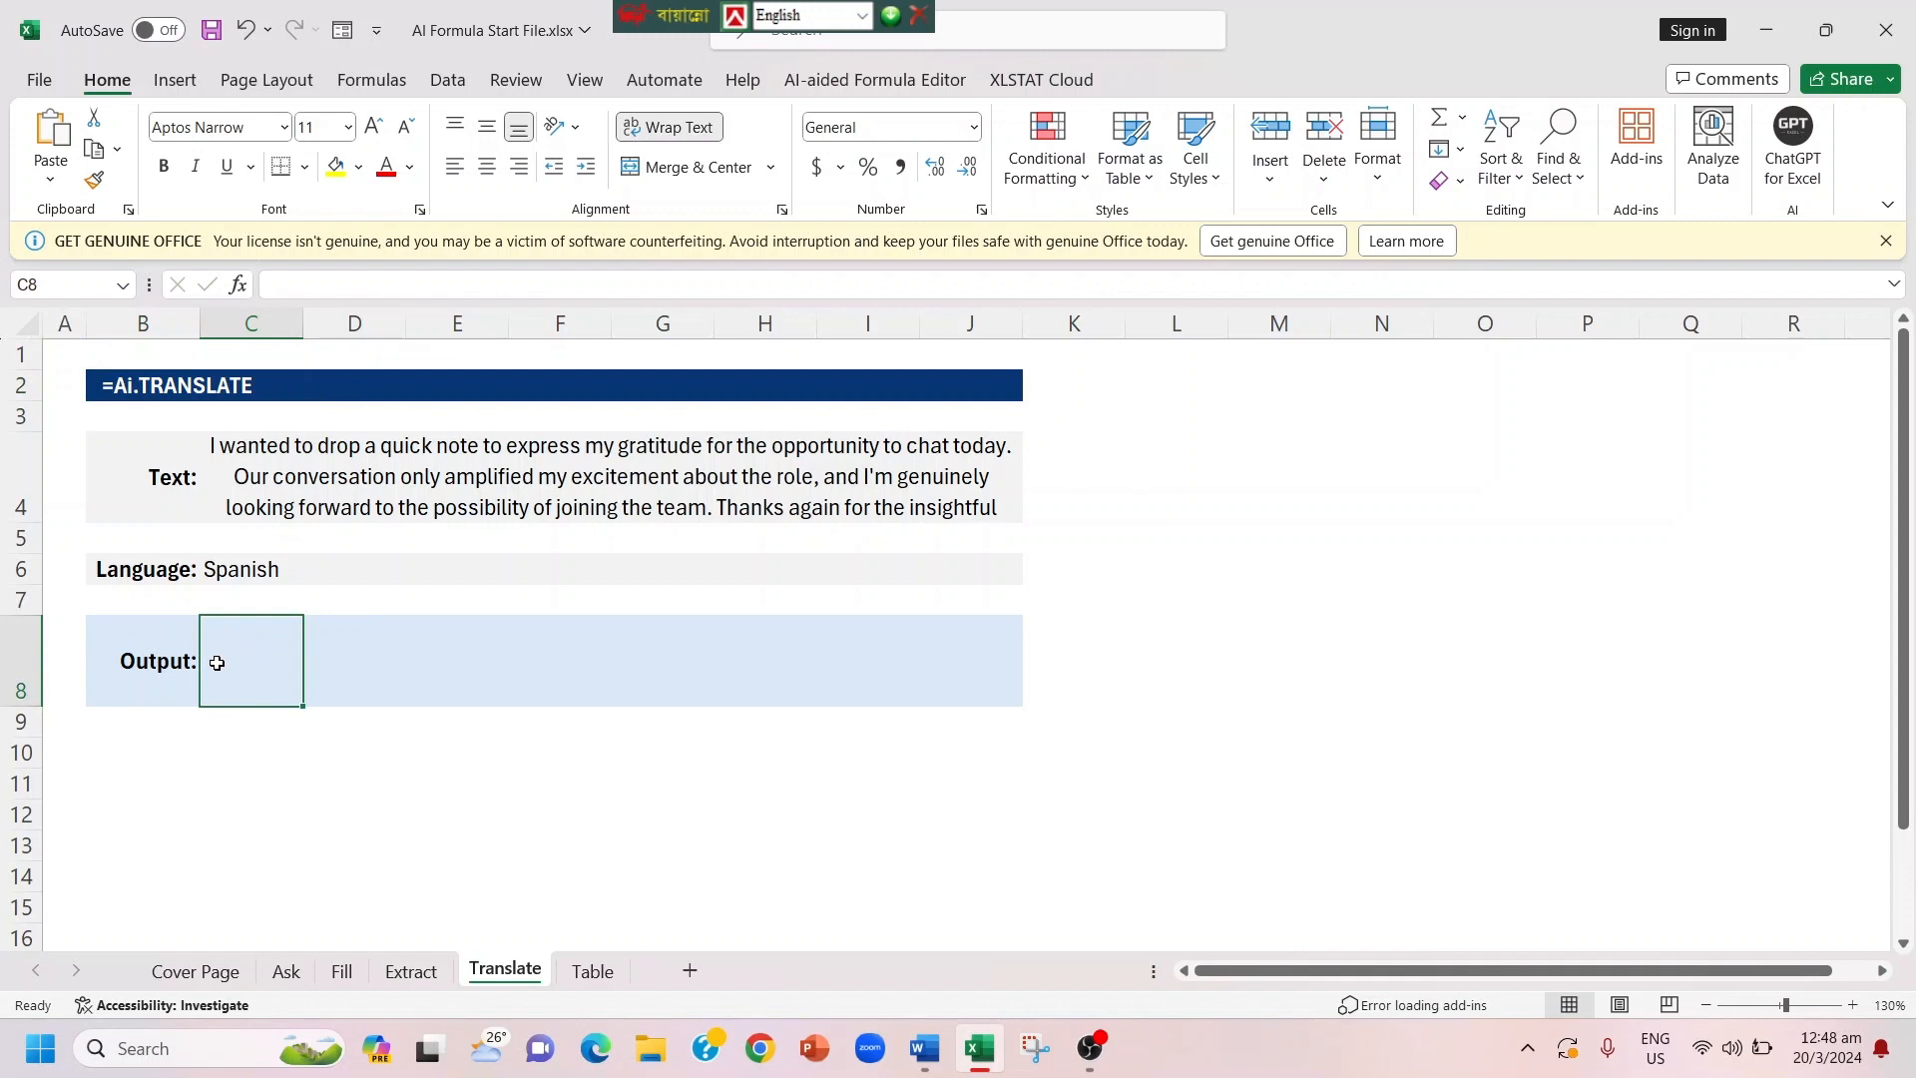
{"action": "type", "text": "="}
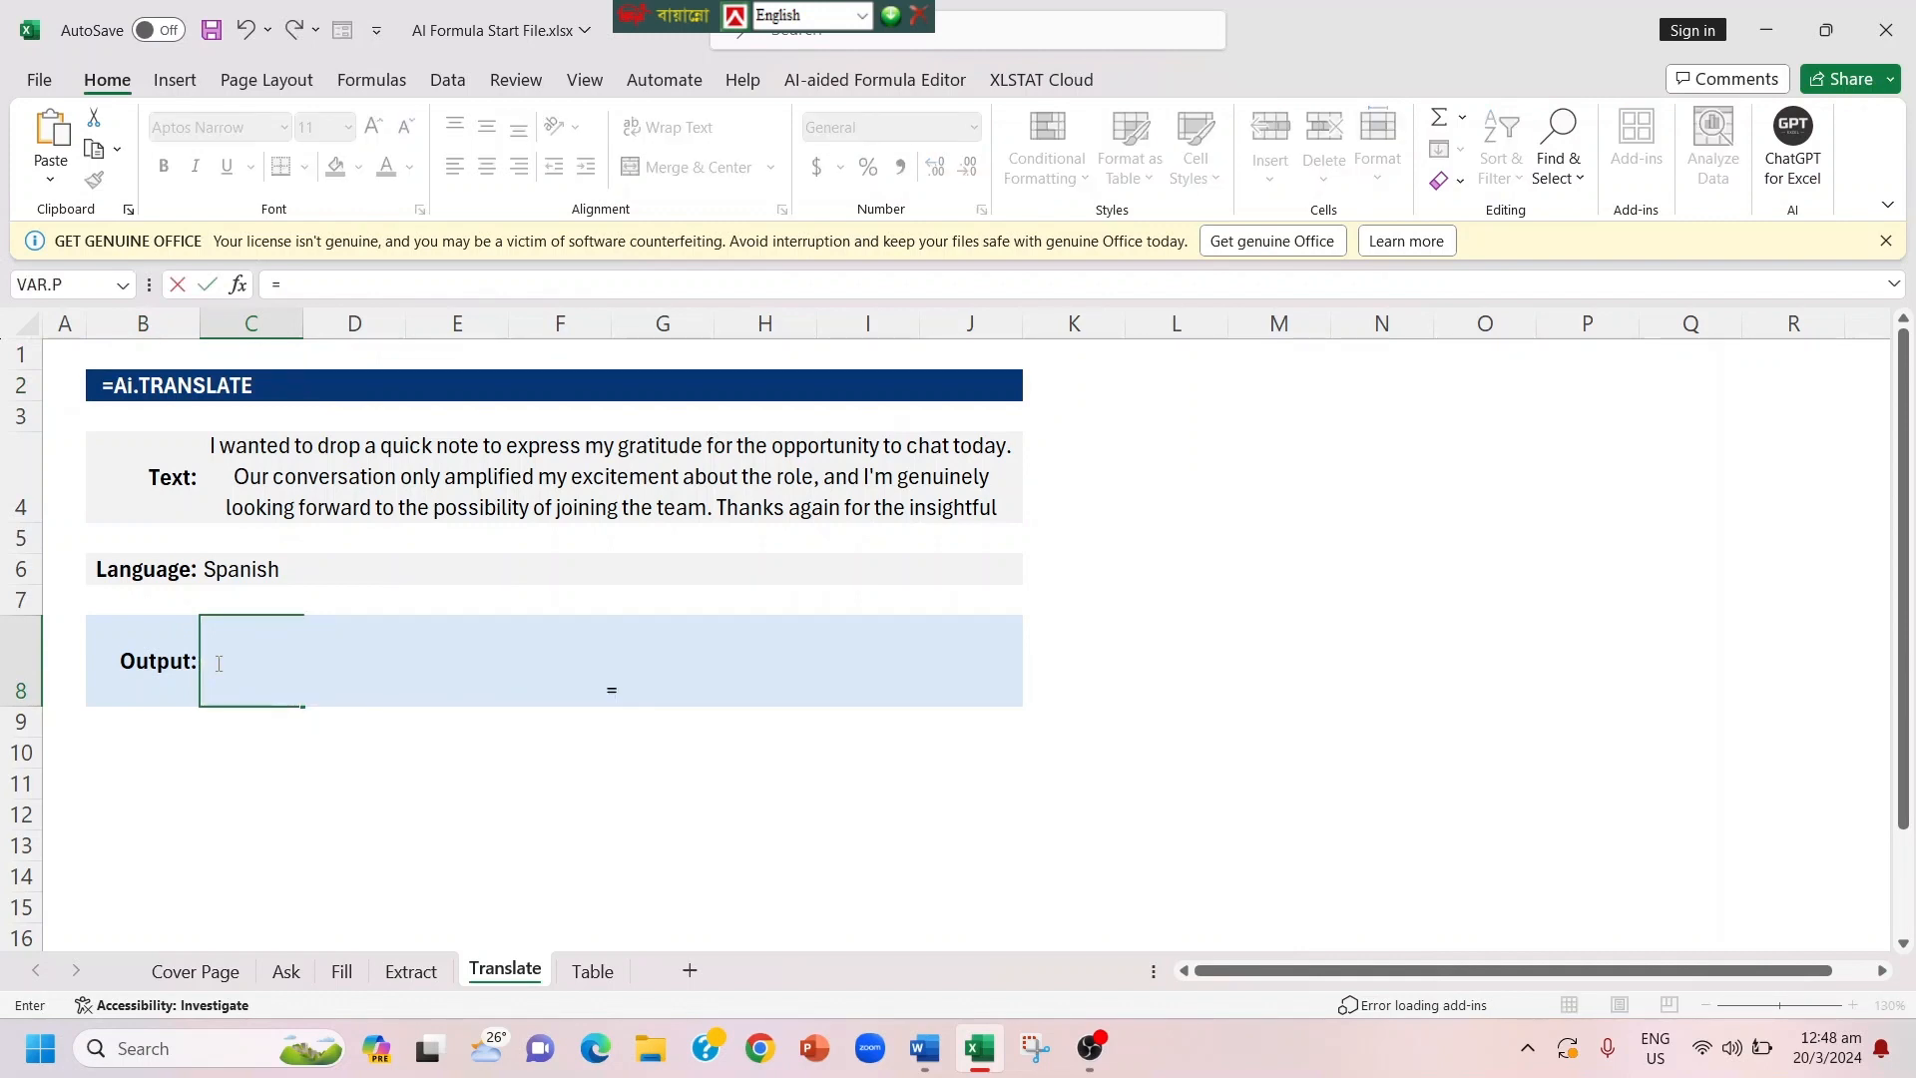
{"action": "type", "text": "Ai"}
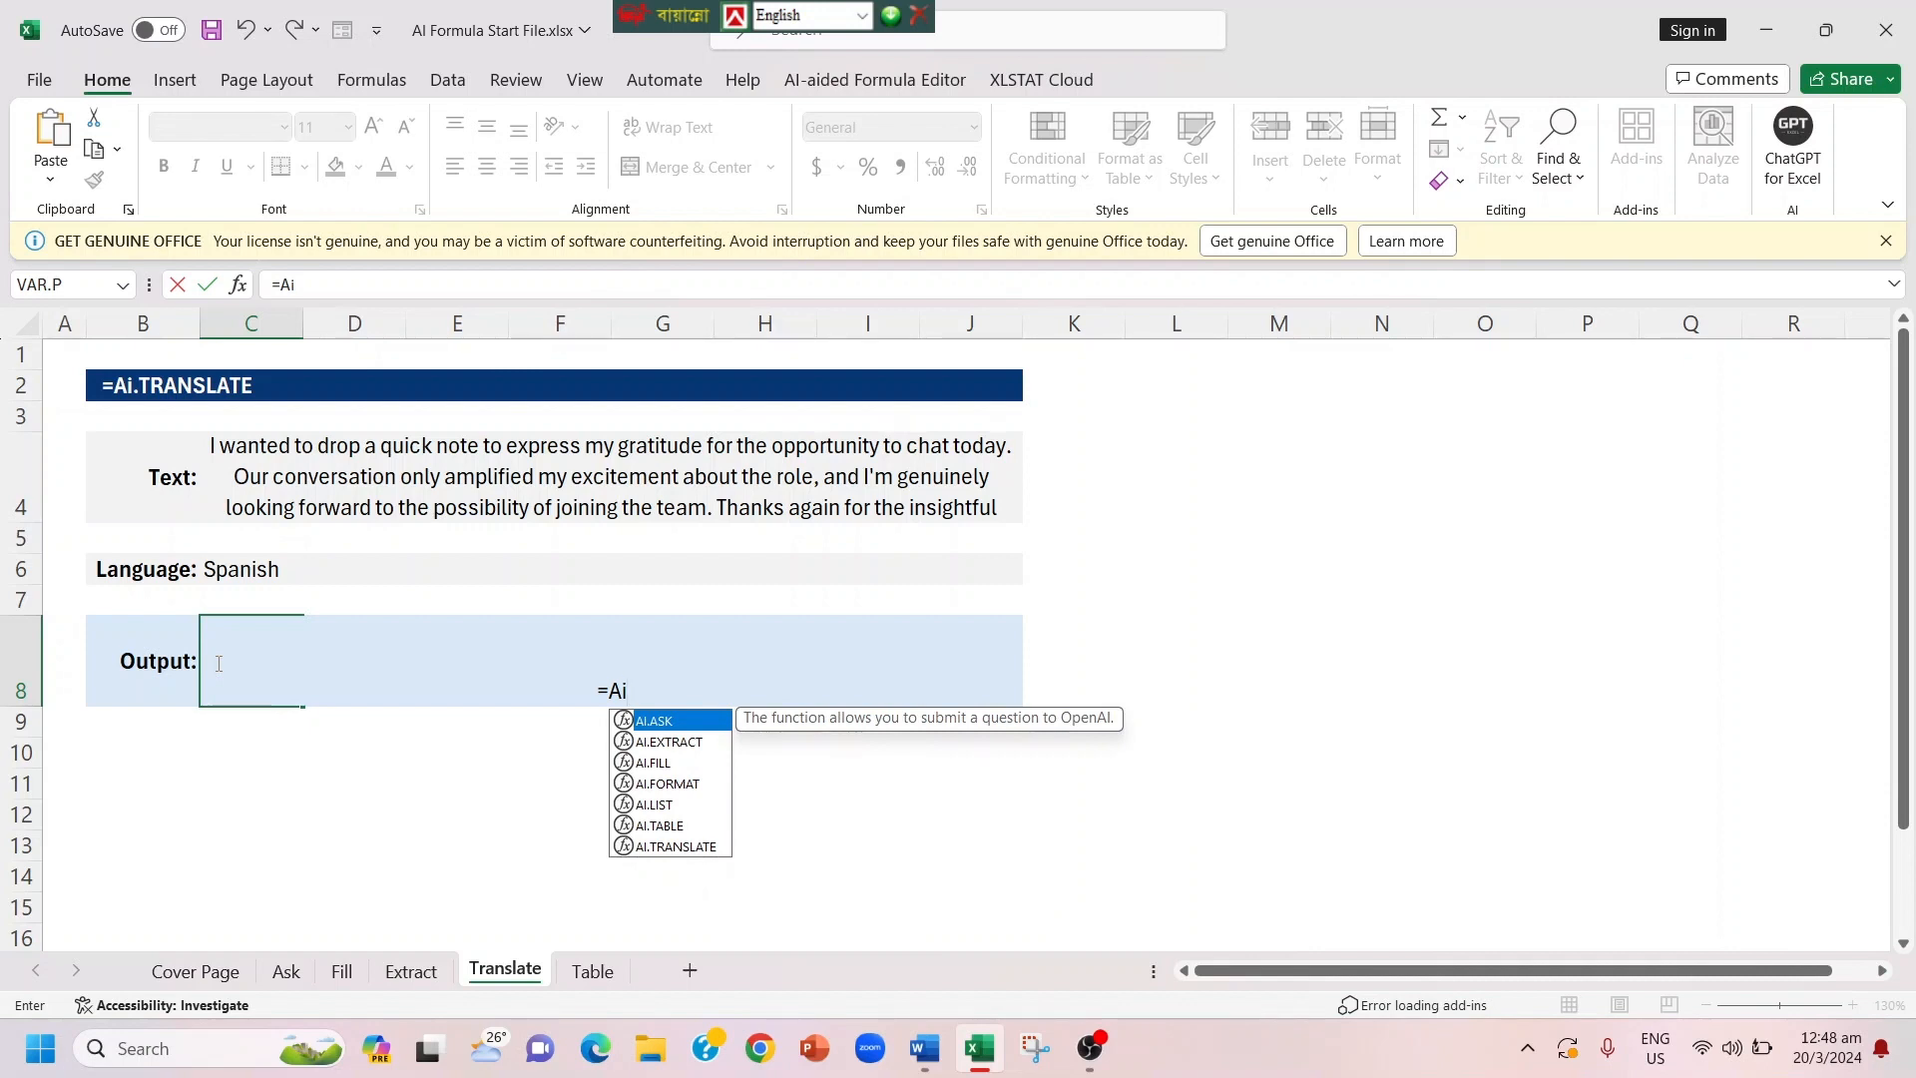
{"action": "key", "text": "Down"}
{"action": "key", "text": "Down"}
{"action": "key", "text": "Down"}
{"action": "key", "text": "Down"}
{"action": "key", "text": "Down"}
{"action": "key", "text": "Down"}
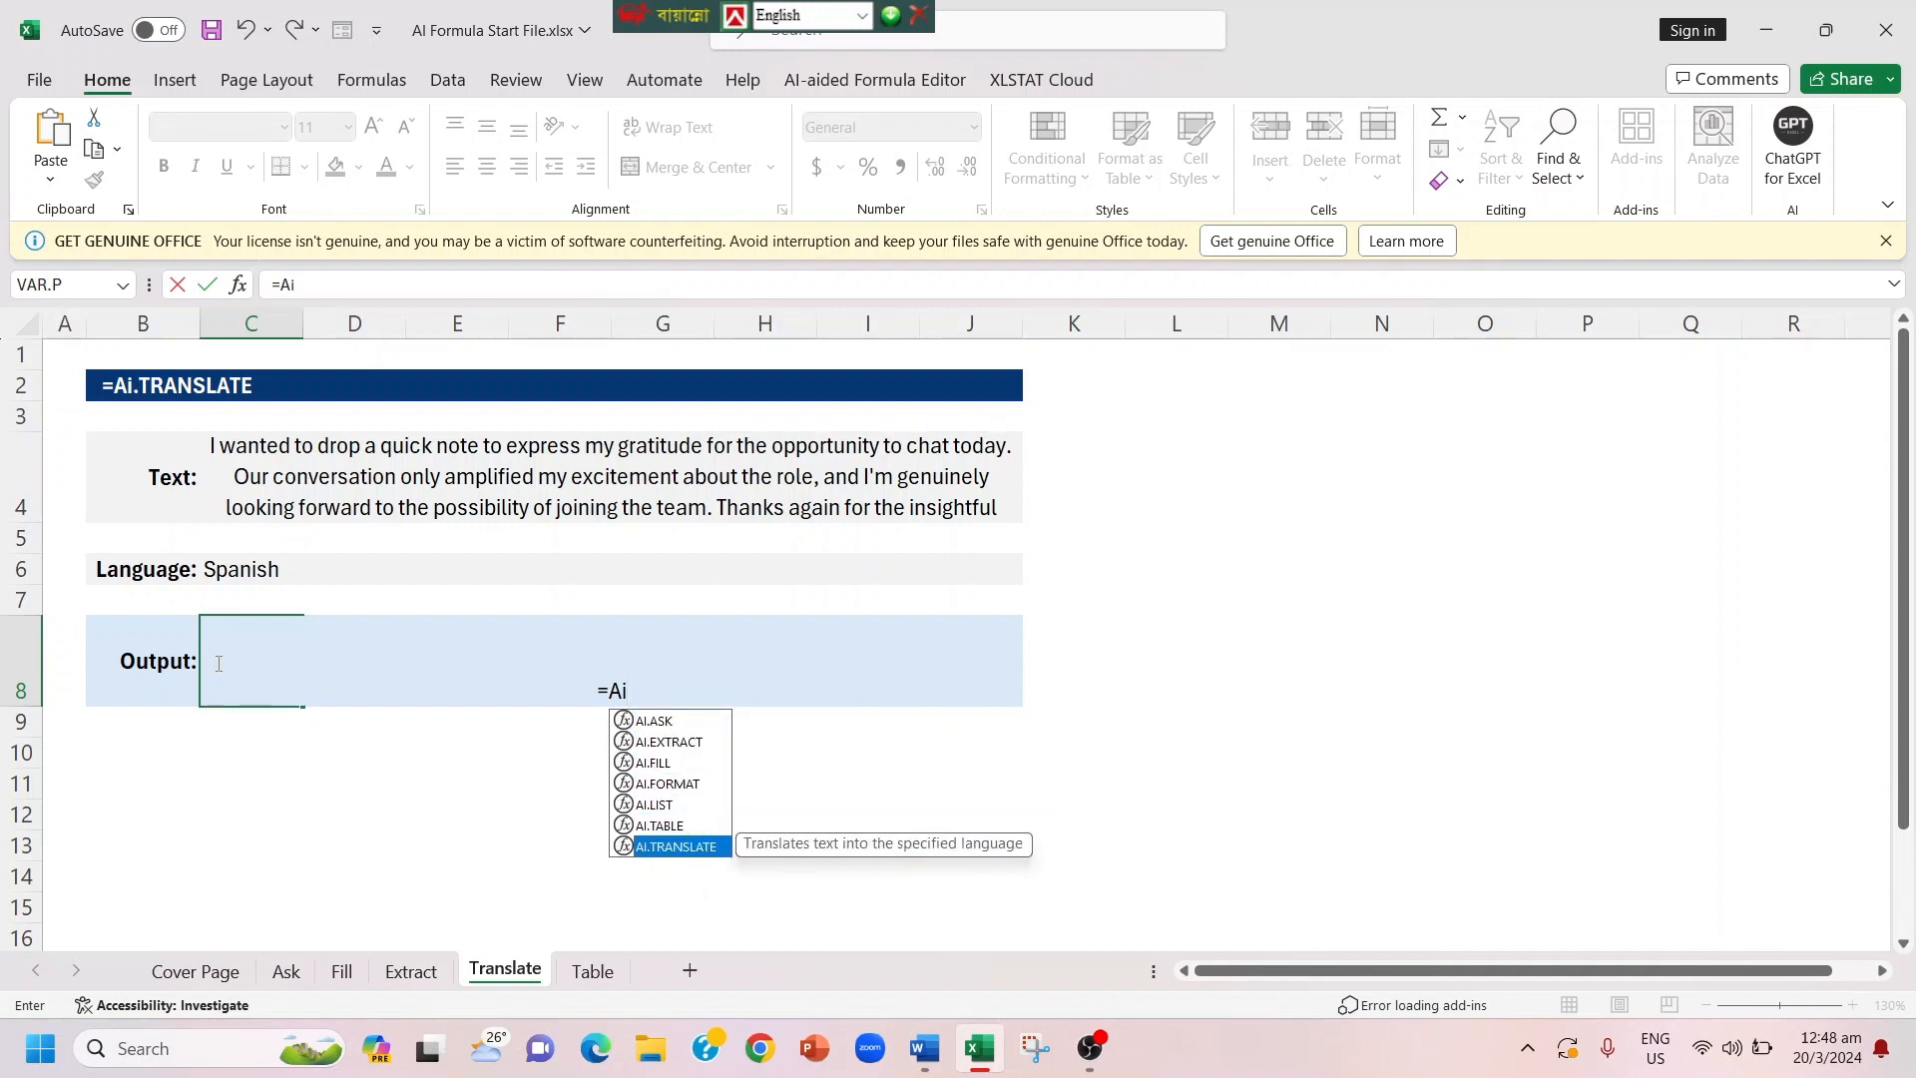
{"action": "key", "text": "Tab"}
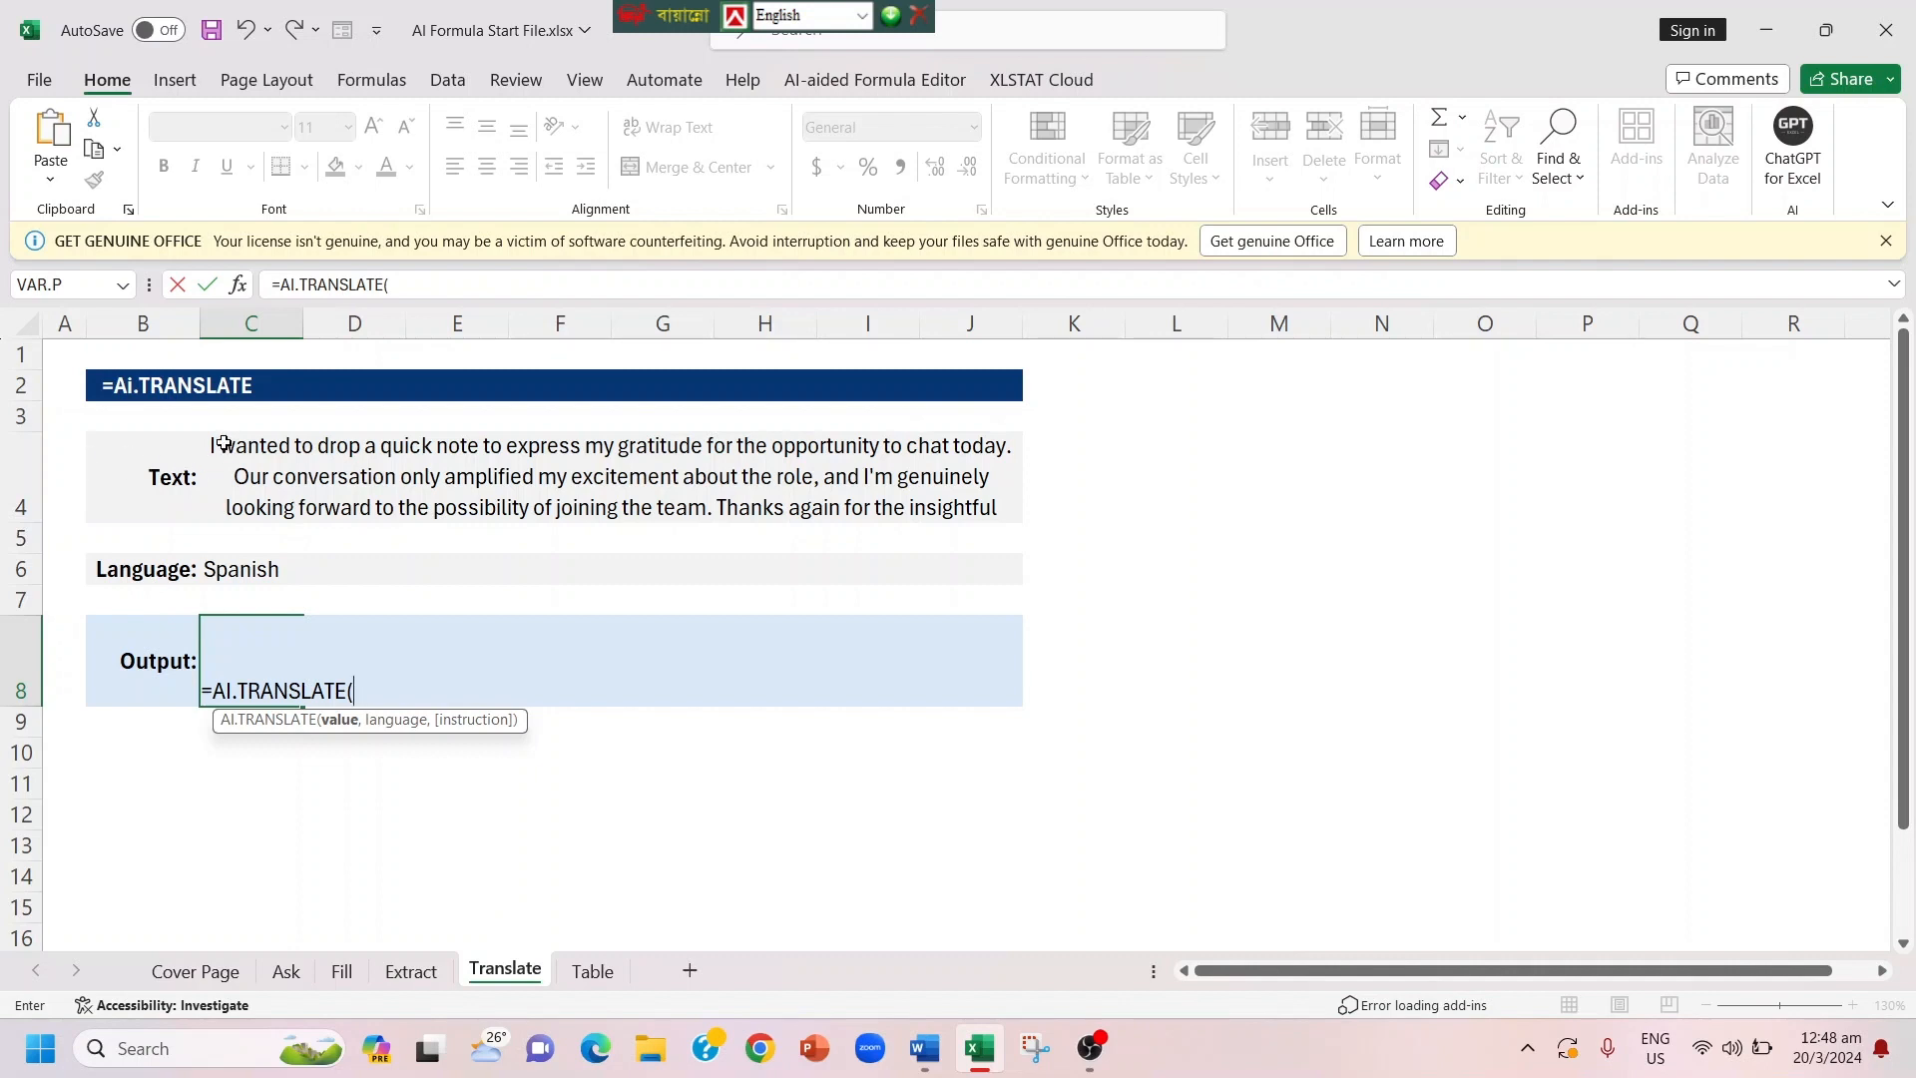
{"action": "left_click_drag", "start_coordinate": [224, 443], "coordinate": [399, 447]}
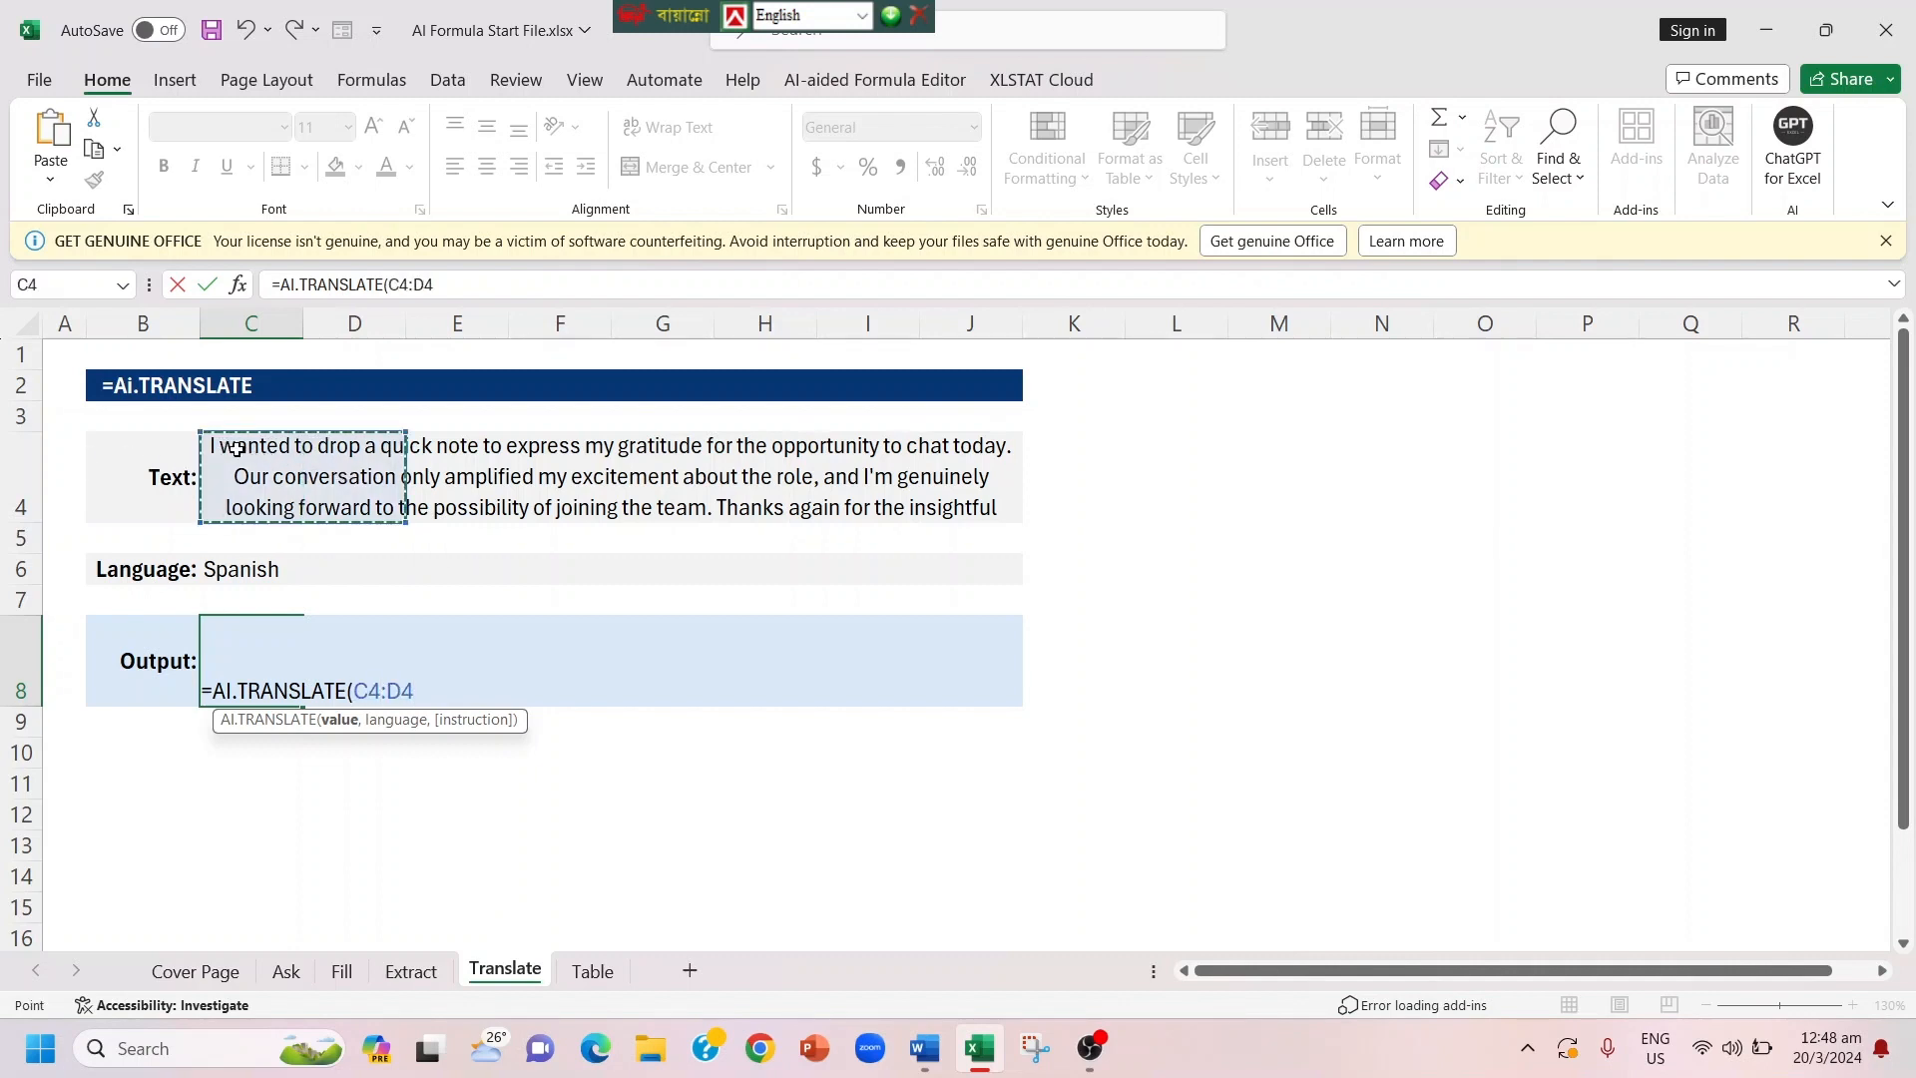
{"action": "key", "text": "BackSpace"}
{"action": "key", "text": "BackSpace"}
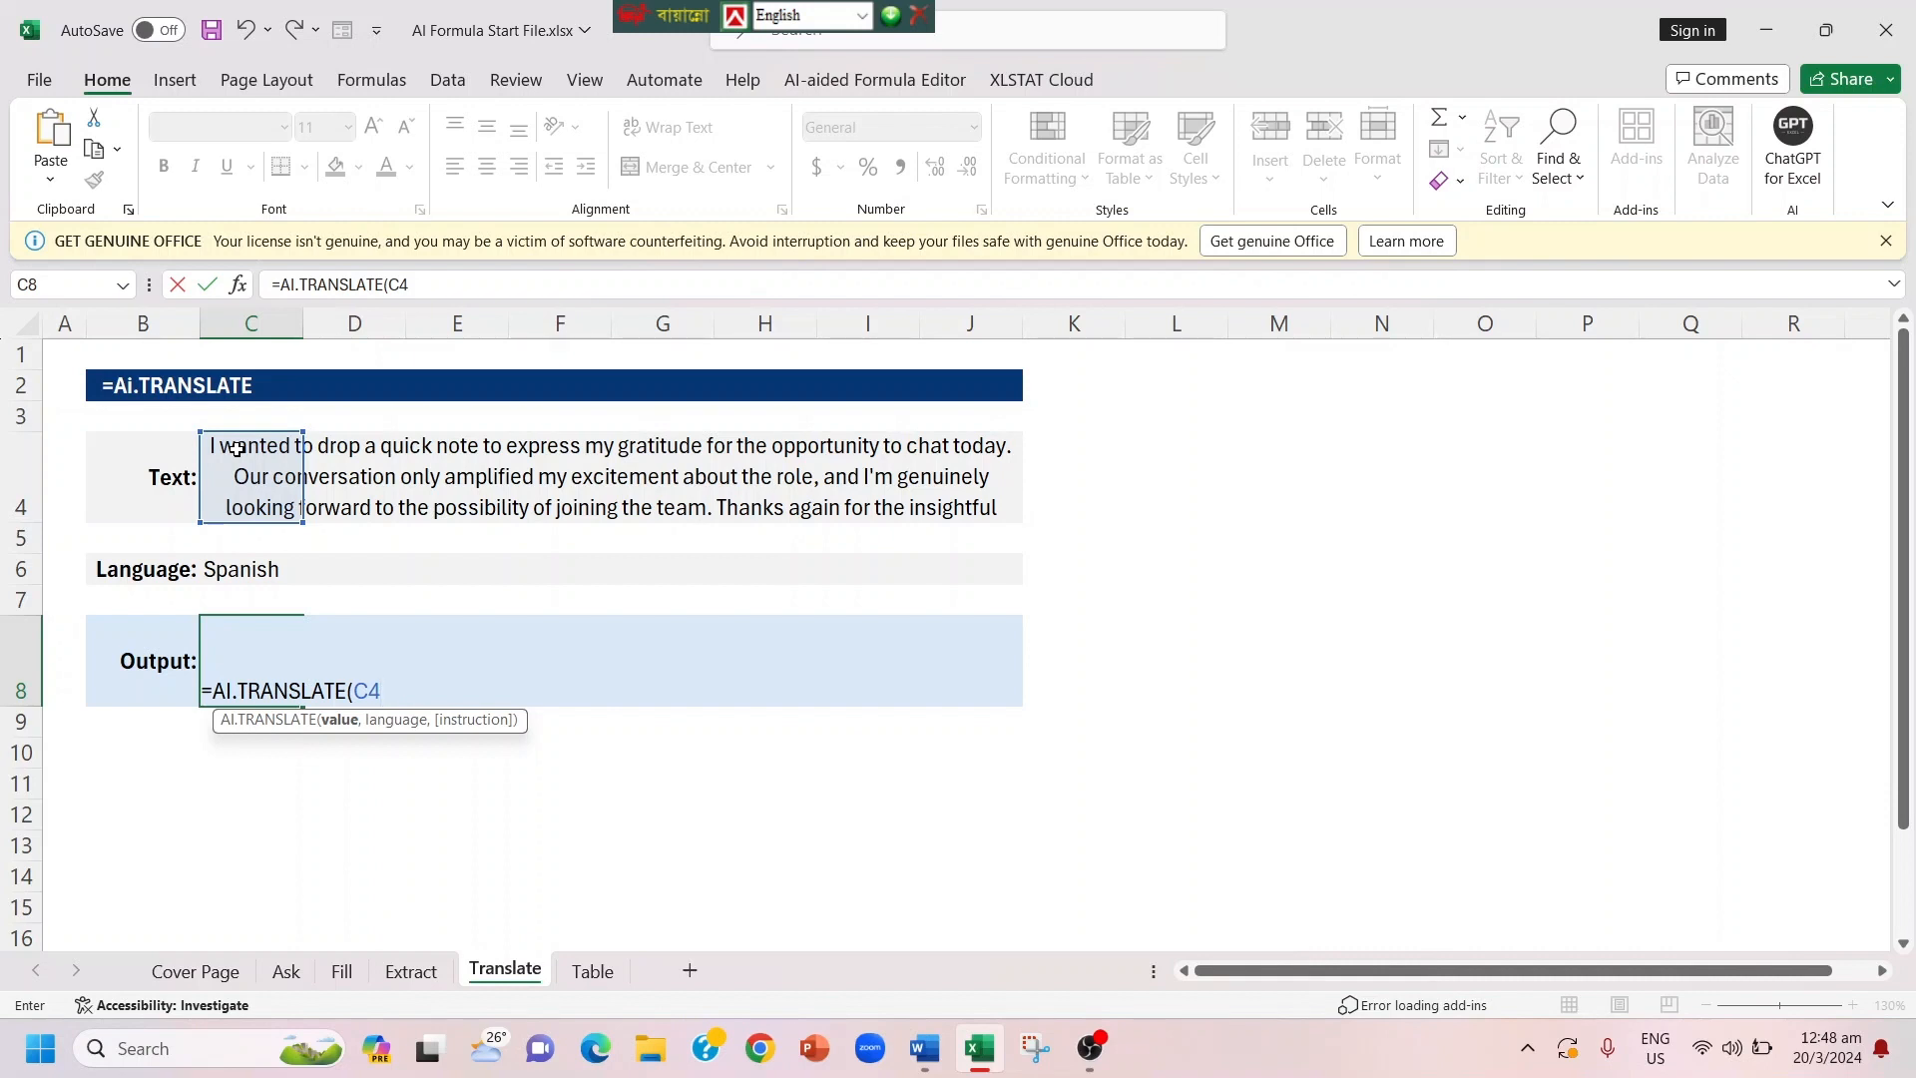
{"action": "type", "text": ","}
{"action": "left_click", "coordinate": [240, 574]}
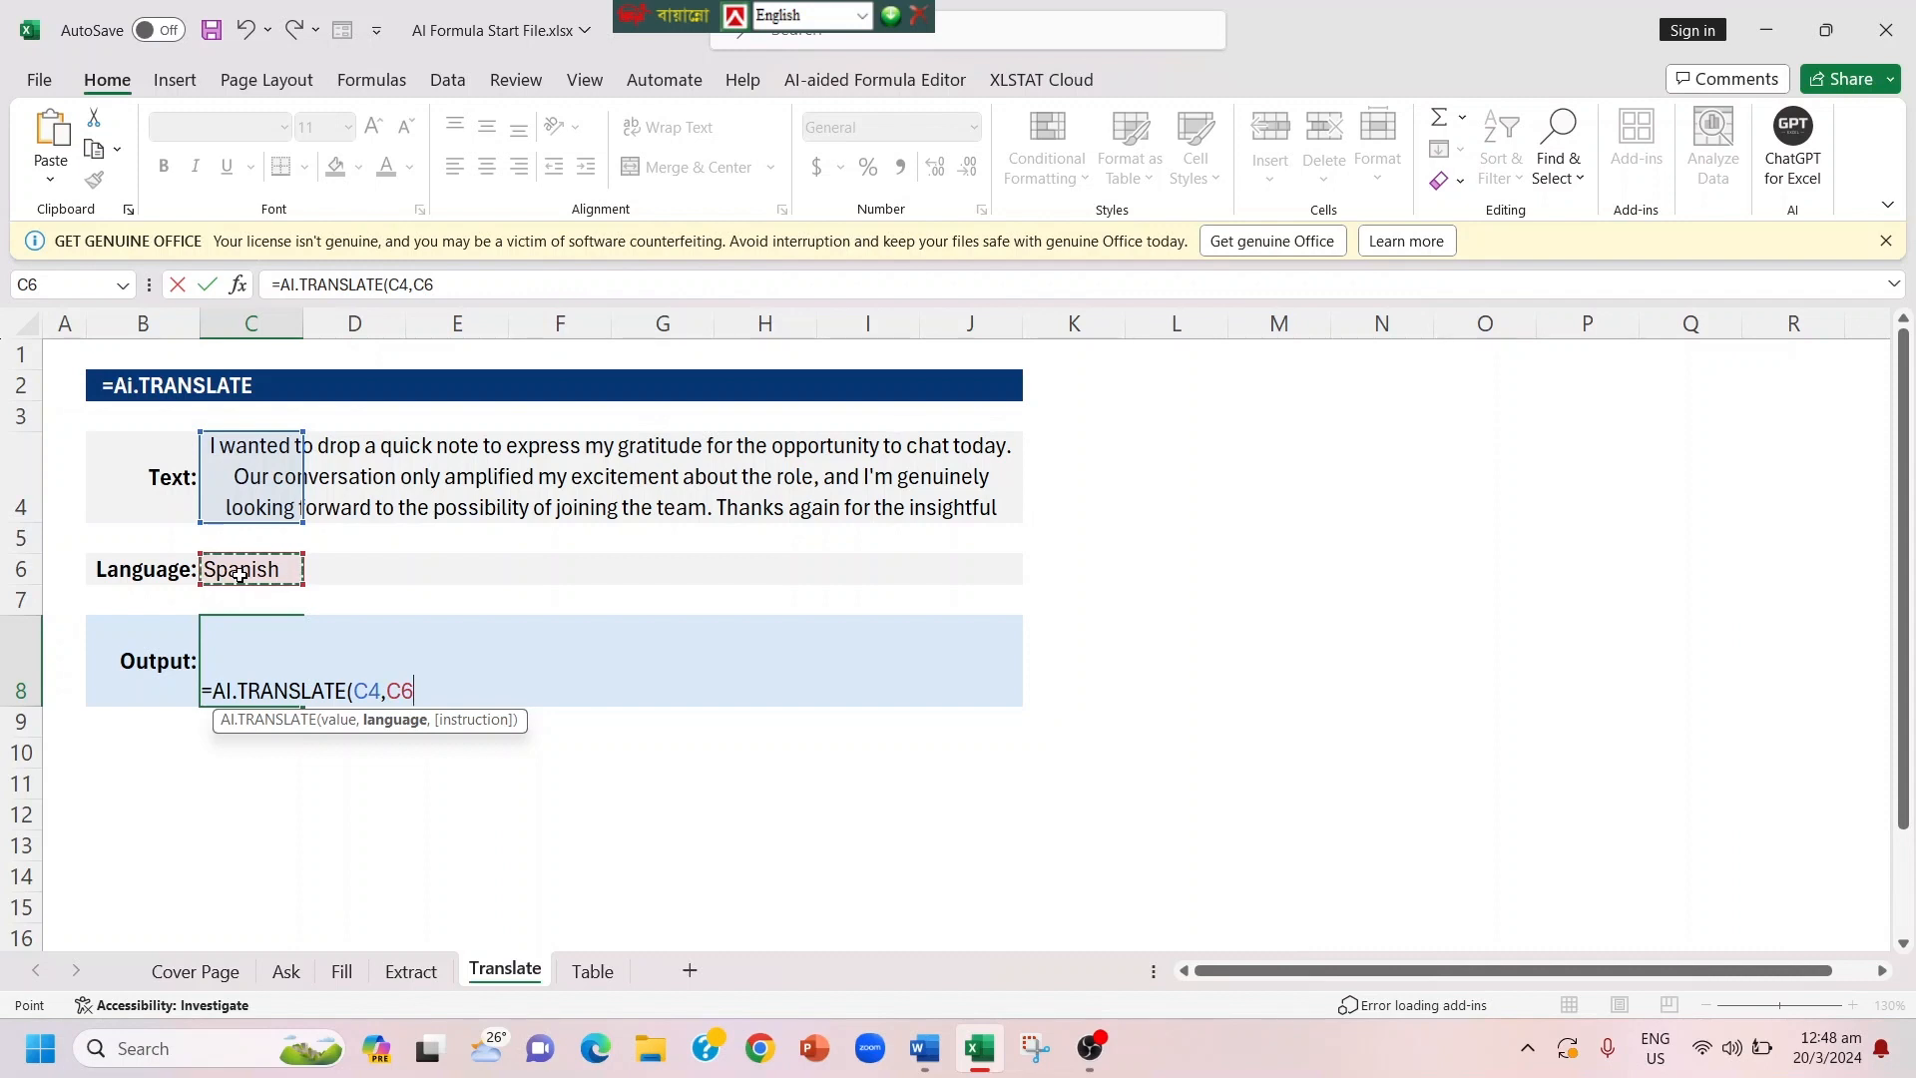
{"action": "type", "text": ")"}
{"action": "key", "text": "Return"}
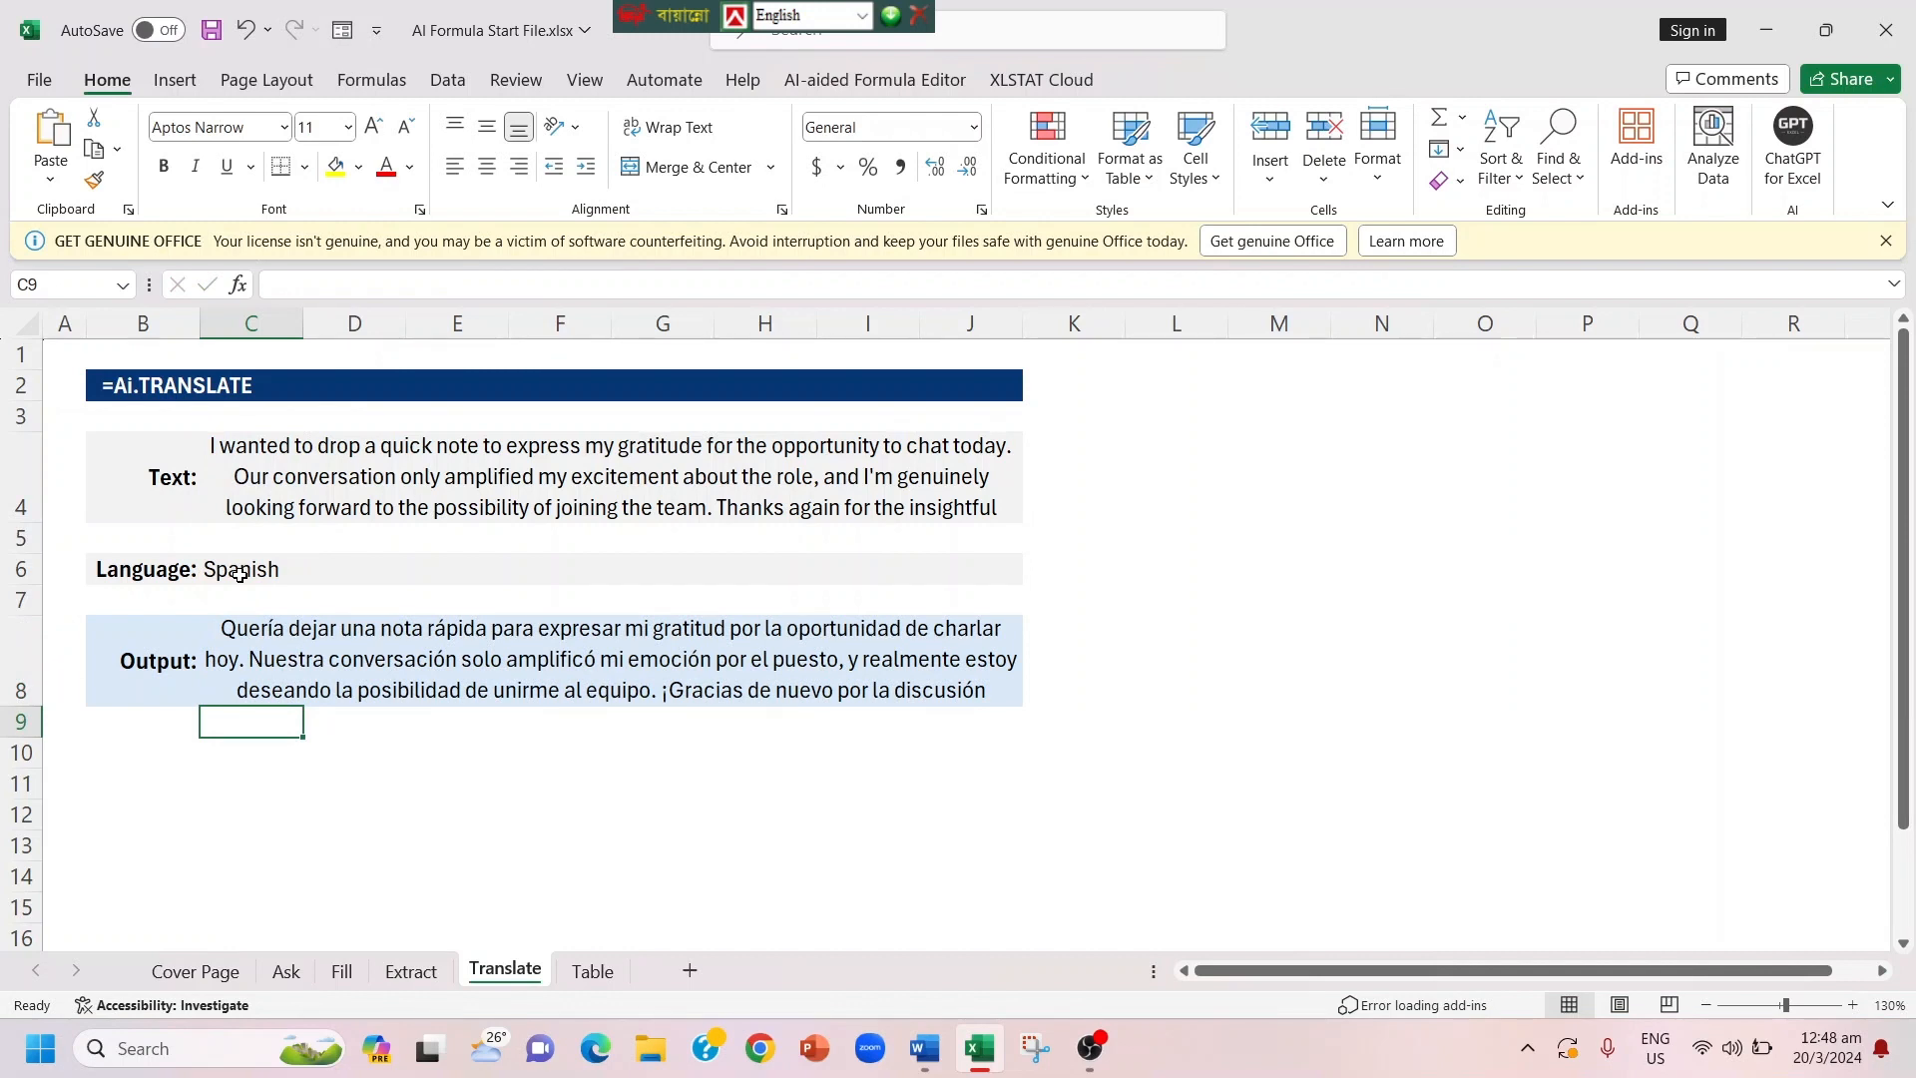
Step: Set the translation language in cell C6 to Bangla
{"action": "left_click", "coordinate": [239, 574]}
{"action": "key", "text": "BackSpace"}
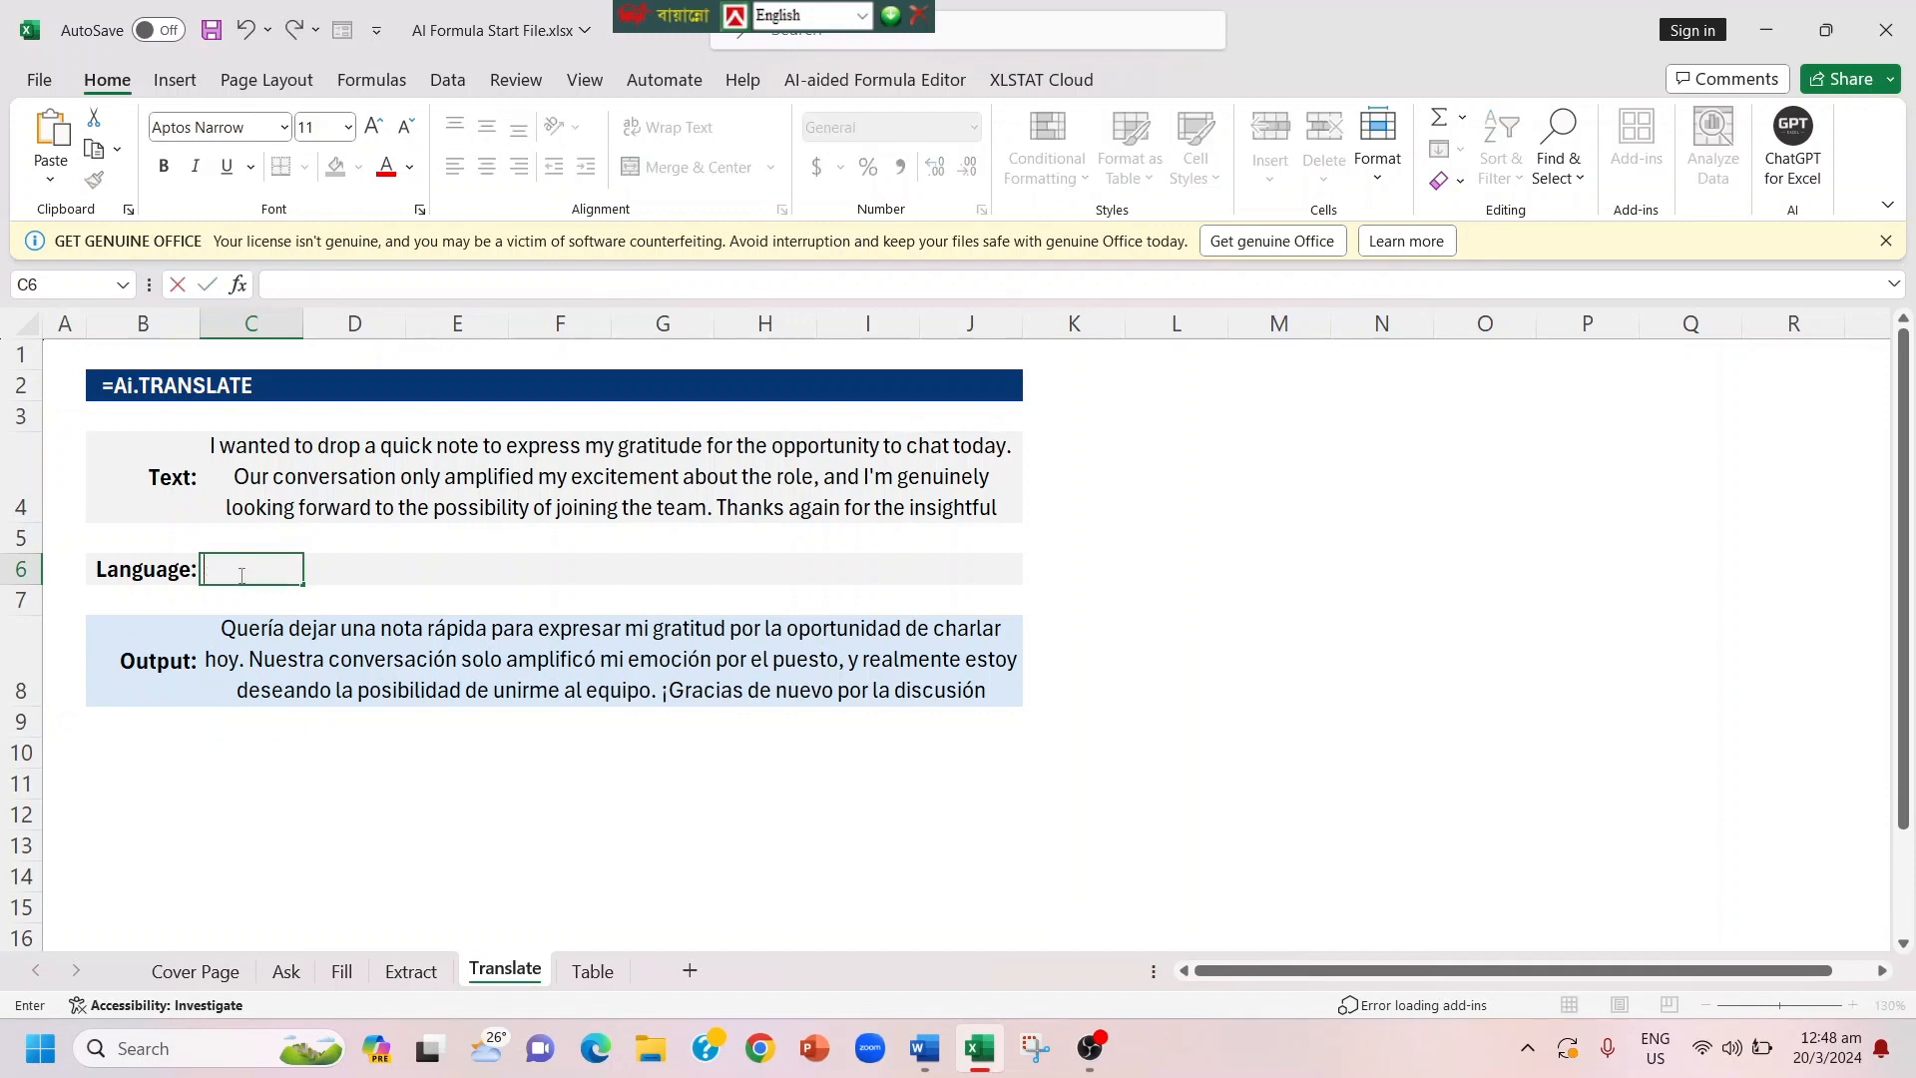
{"action": "type", "text": "Bangla"}
{"action": "key", "text": "Return"}
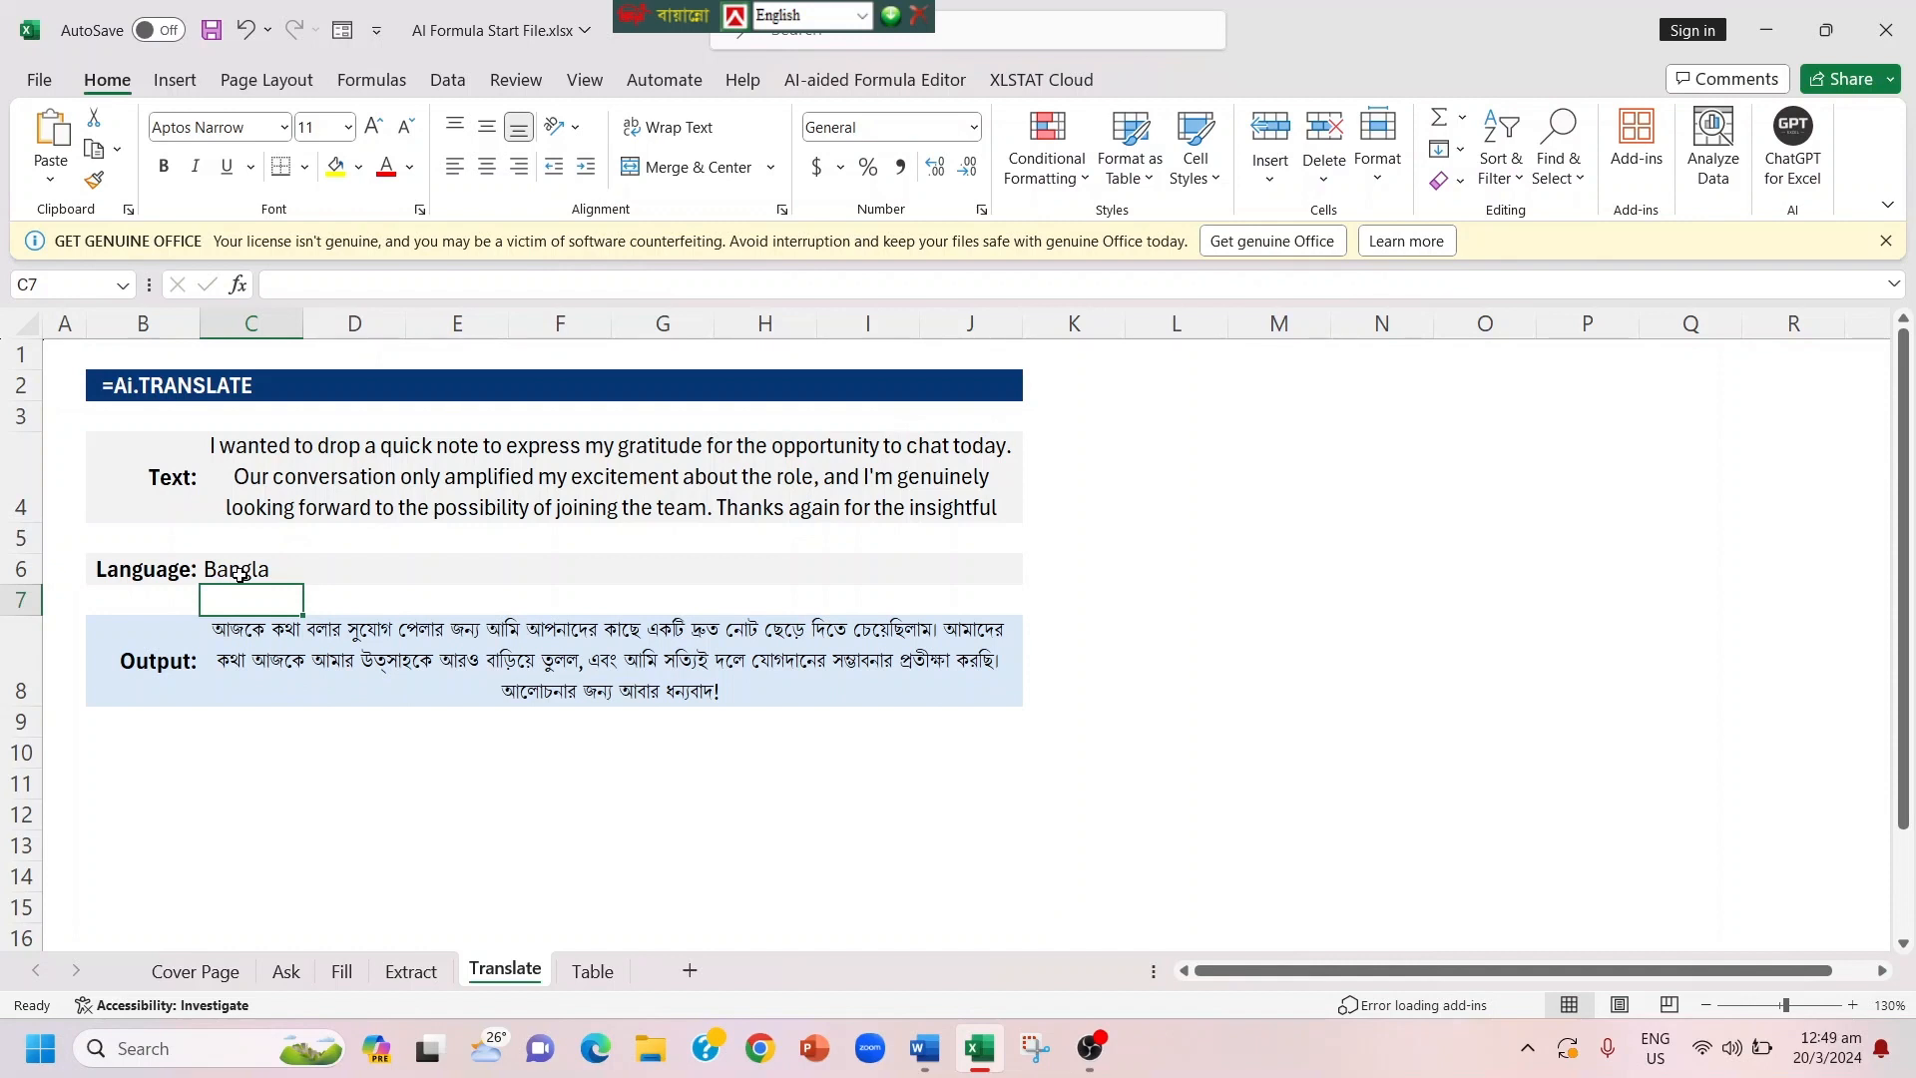
Step: Add list data validation to language cell C6 with the source Bangla, English,Japanees,Chaines
{"action": "left_click", "coordinate": [248, 571]}
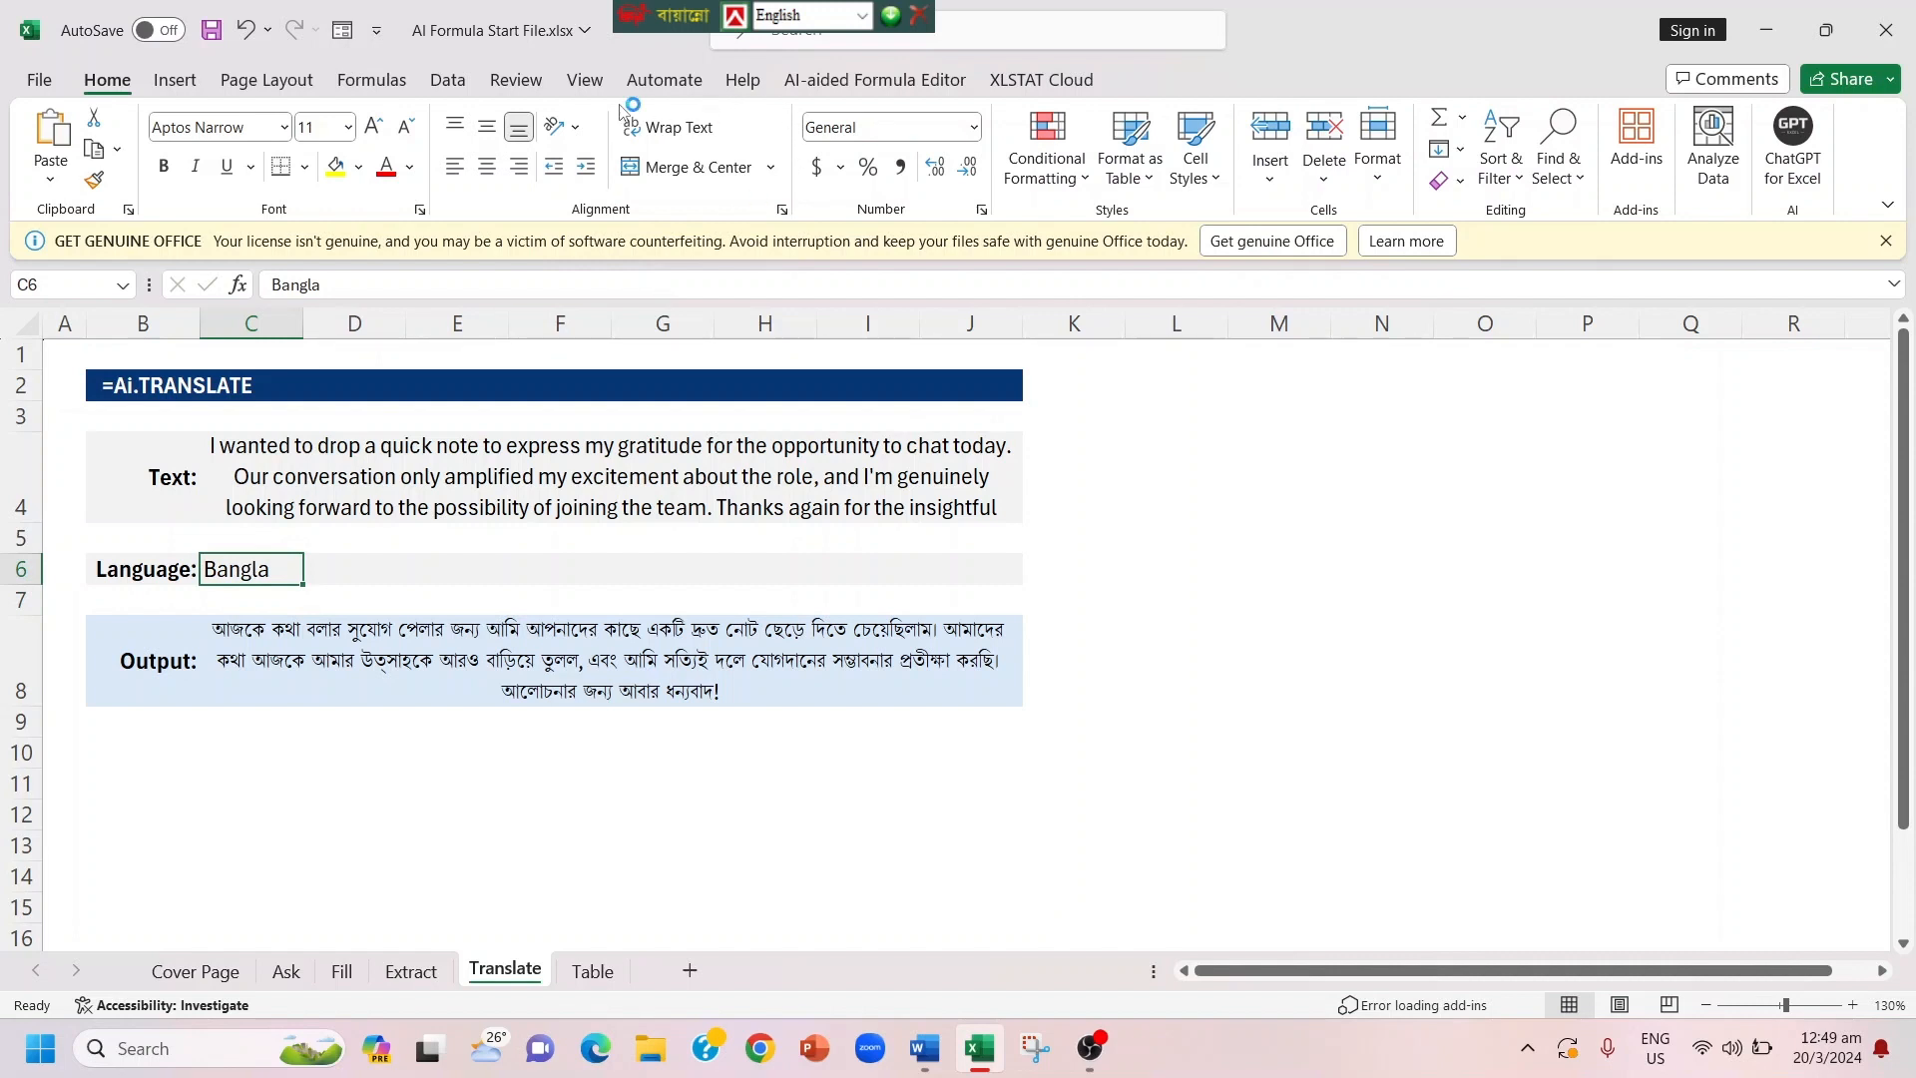
{"action": "left_click", "coordinate": [462, 84]}
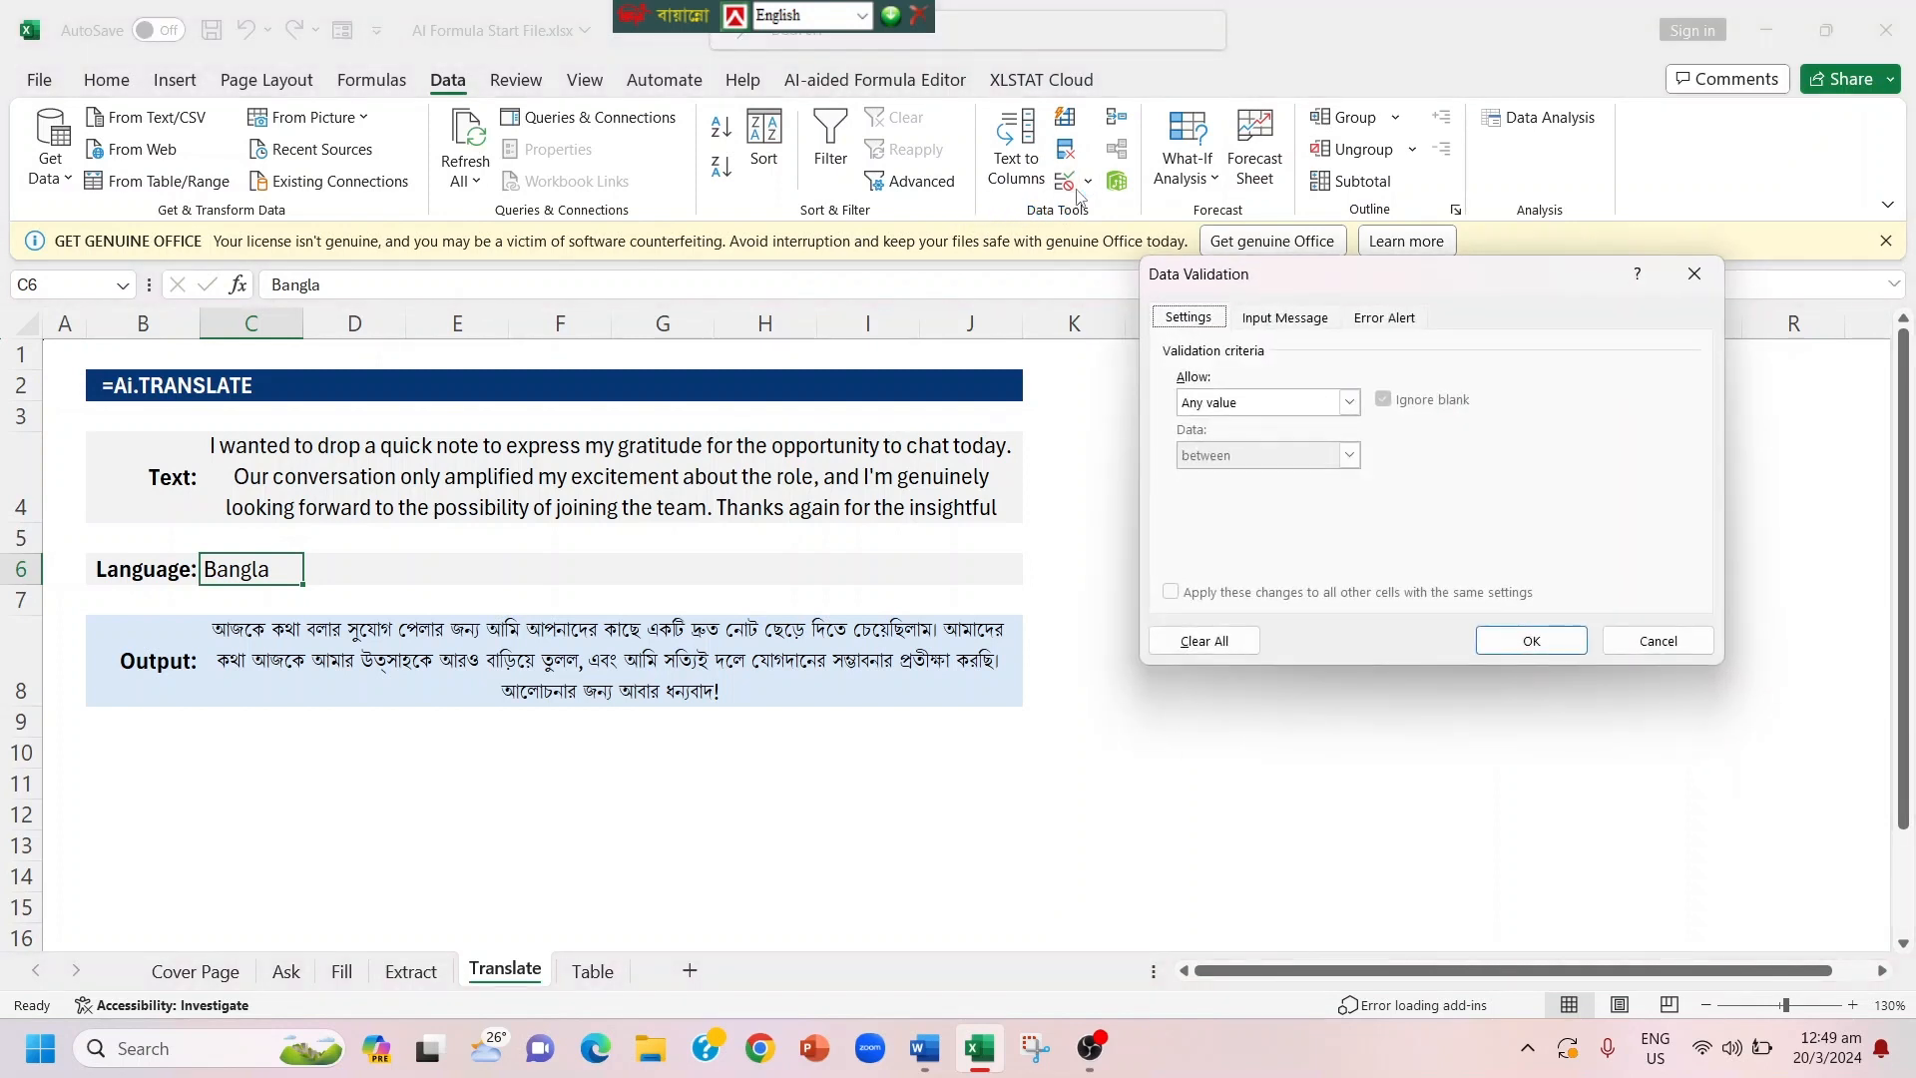
{"action": "left_click", "coordinate": [1349, 402]}
{"action": "left_click", "coordinate": [1236, 478]}
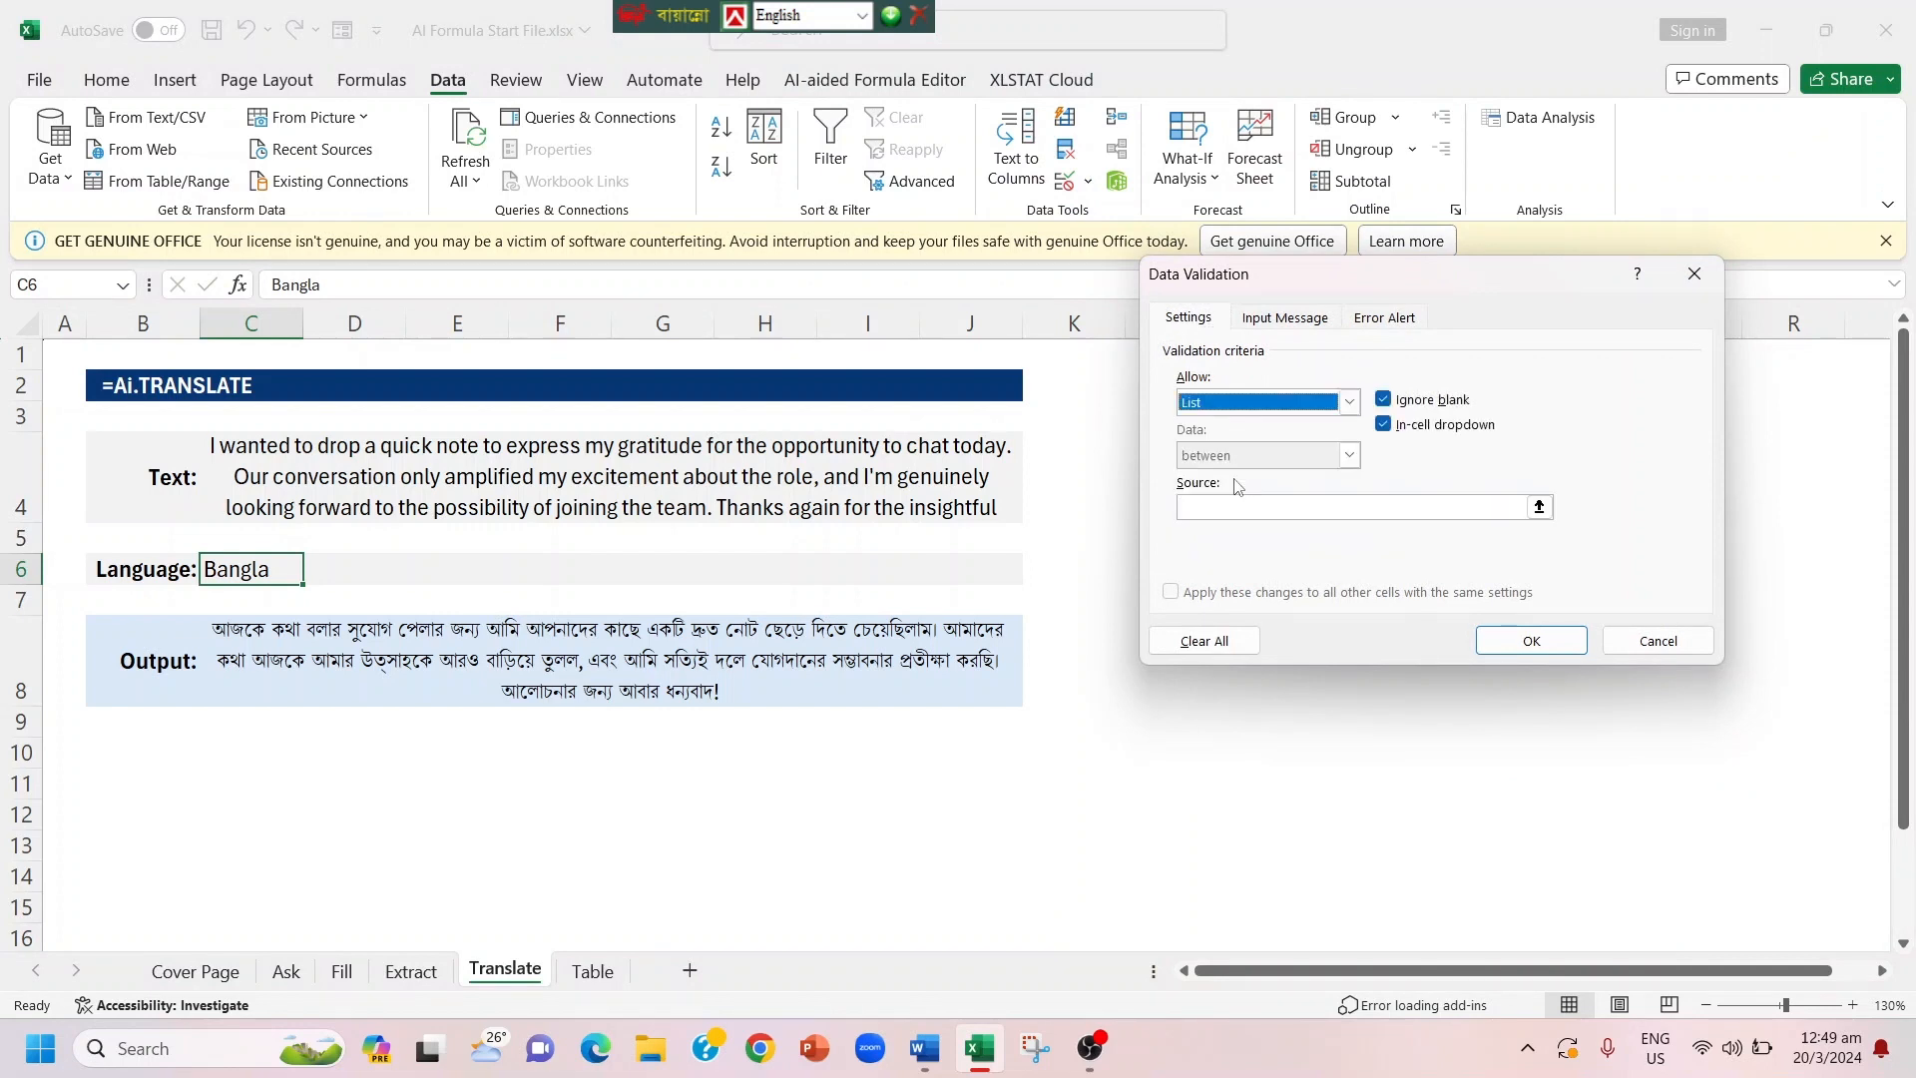
{"action": "left_click", "coordinate": [1206, 506]}
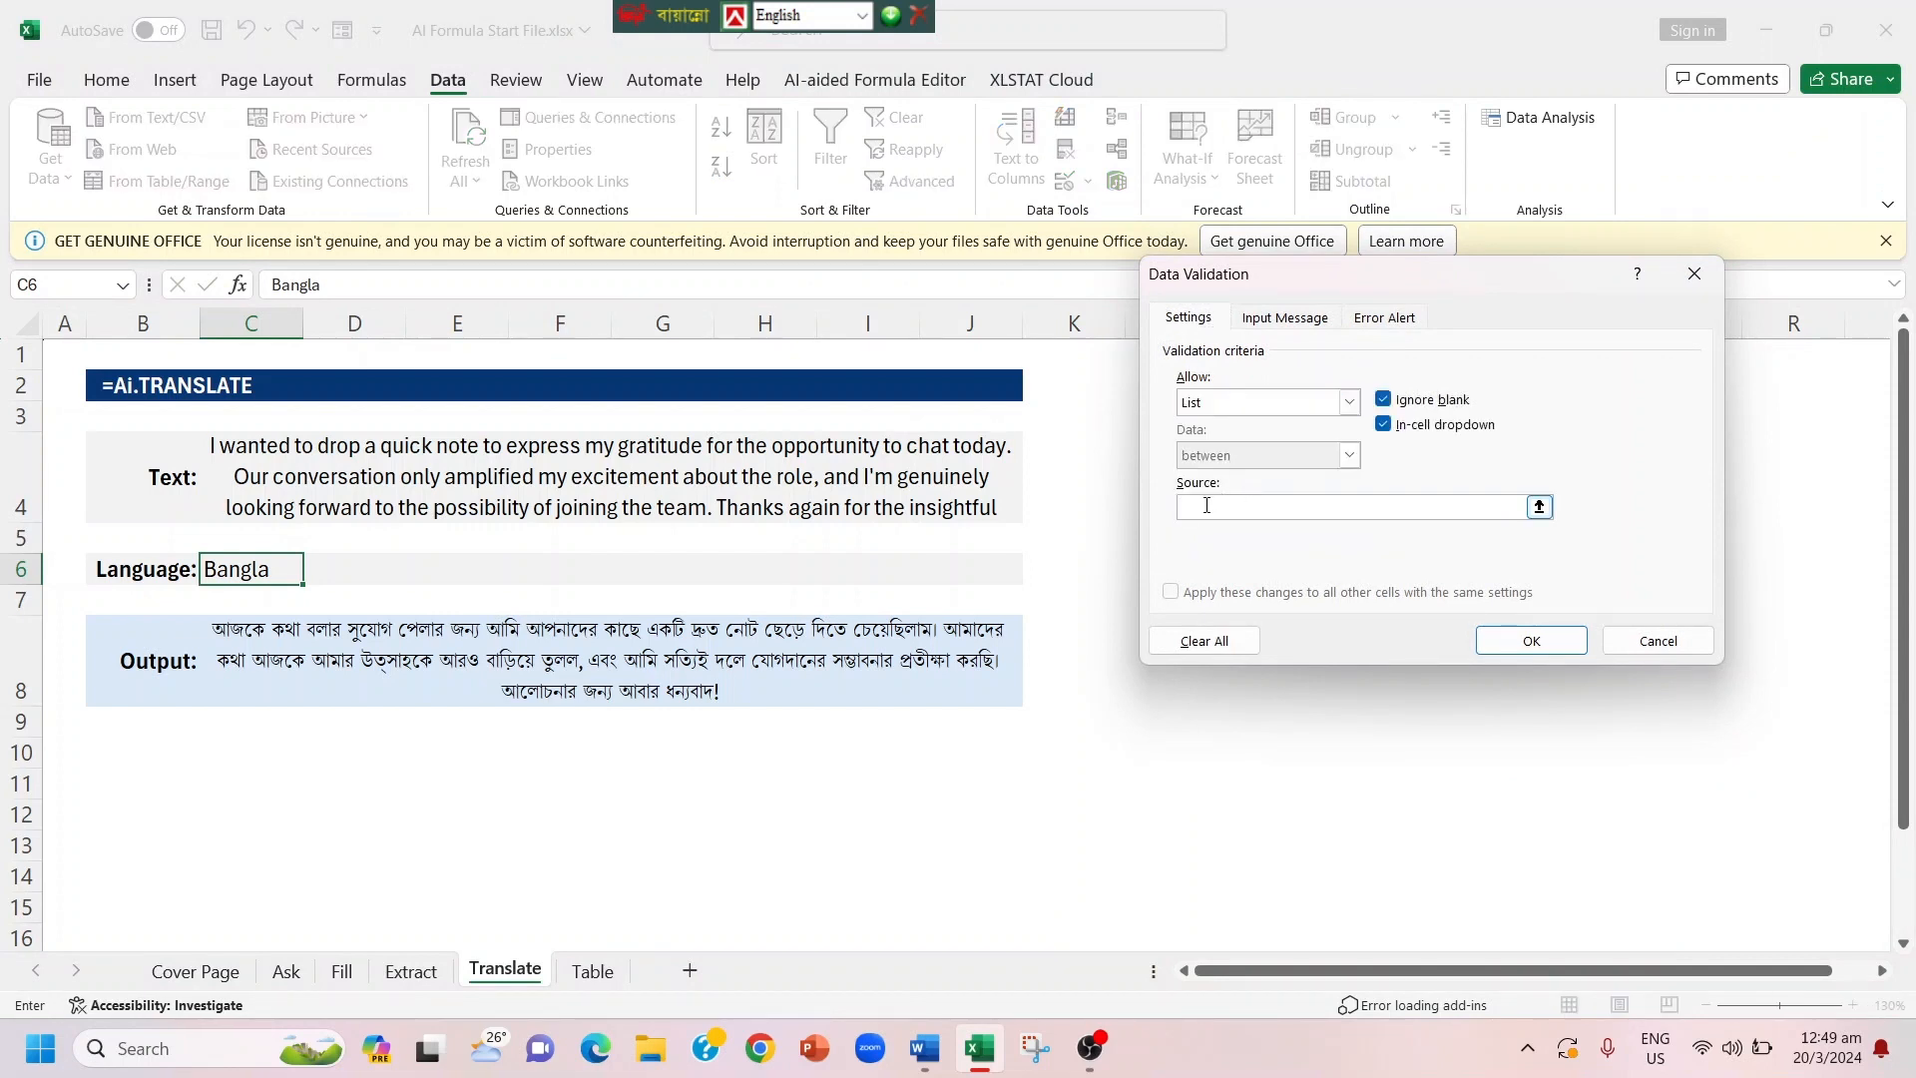
{"action": "type", "text": "Bang"}
{"action": "type", "text": "la"}
{"action": "type", "text": ", En"}
{"action": "type", "text": "glis"}
{"action": "type", "text": "h,Japa"}
{"action": "type", "text": "nees"}
{"action": "type", "text": ", Chain"}
{"action": "type", "text": "a"}
{"action": "type", "text": "es"}
{"action": "key", "text": "BackSpace"}
{"action": "type", "text": "s"}
{"action": "left_click", "coordinate": [1333, 507]}
{"action": "key", "text": "BackSpace"}
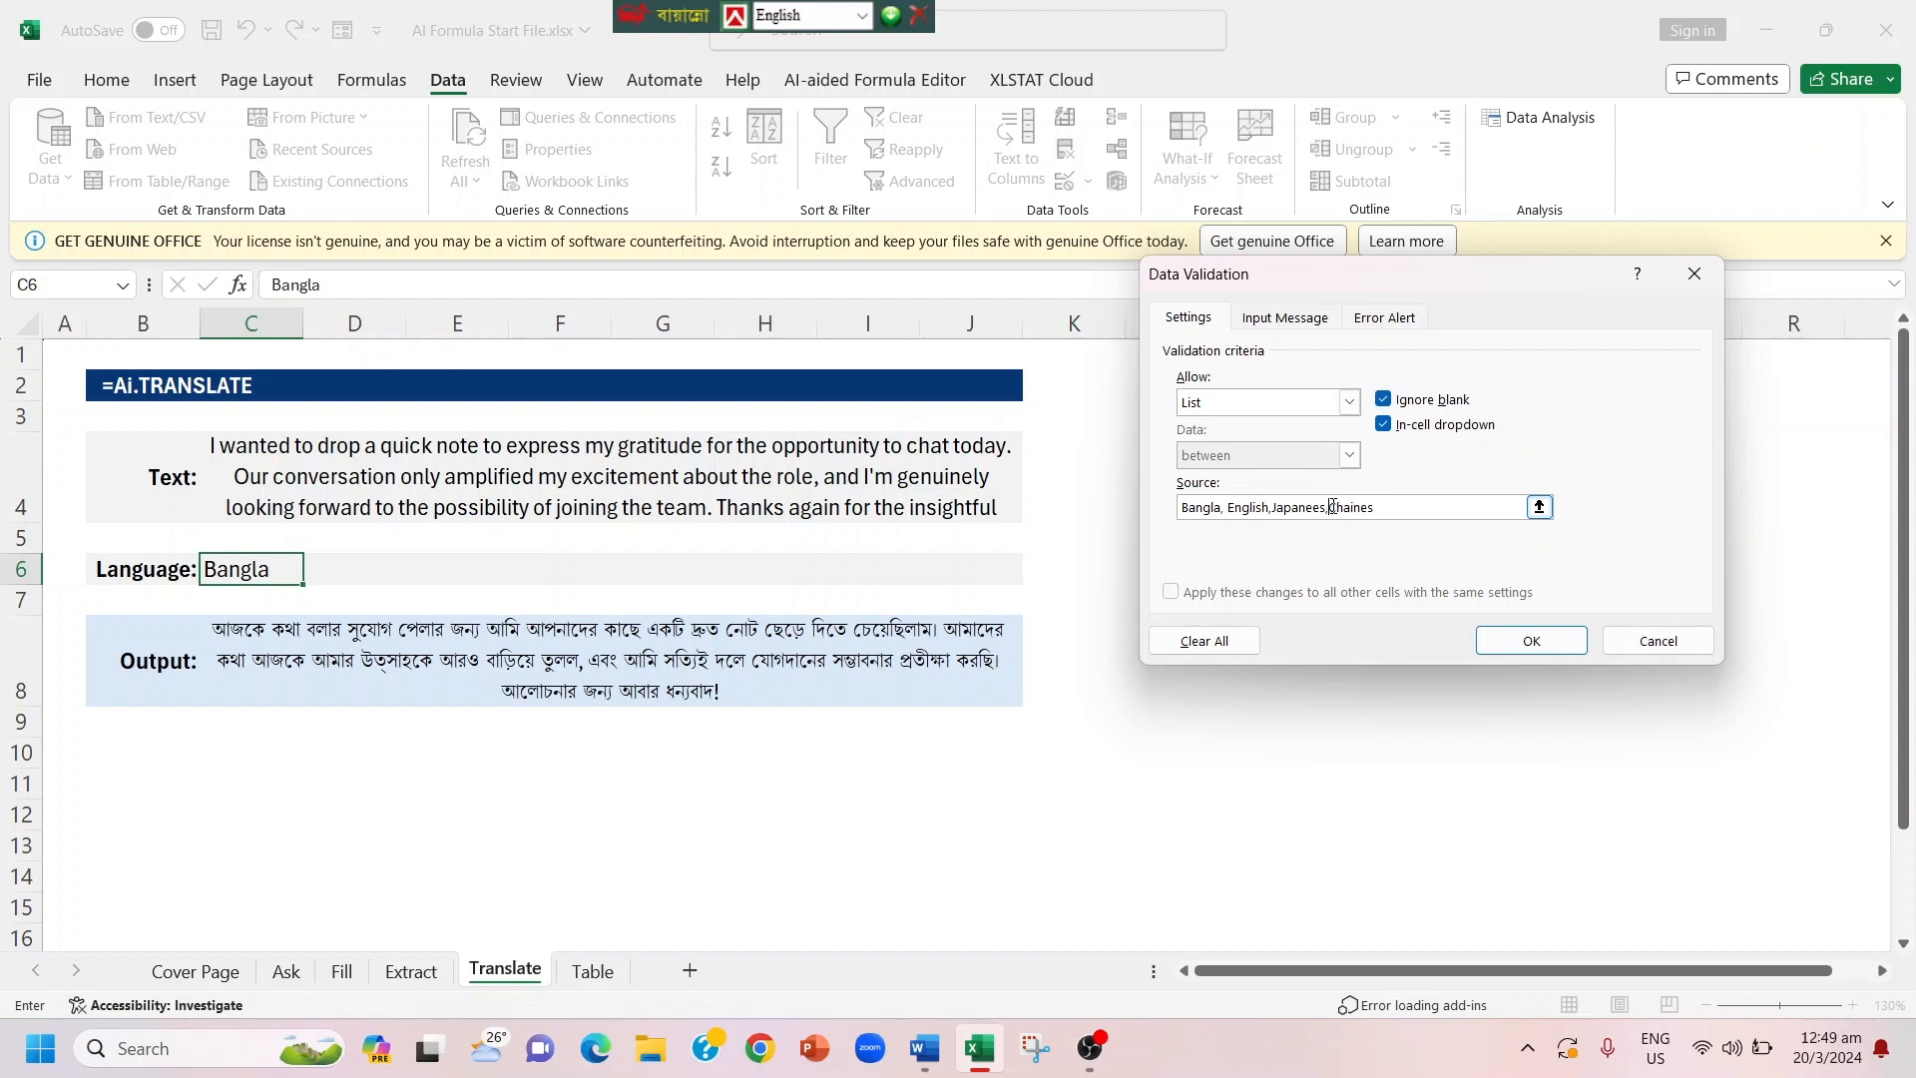
{"action": "left_click", "coordinate": [1502, 648]}
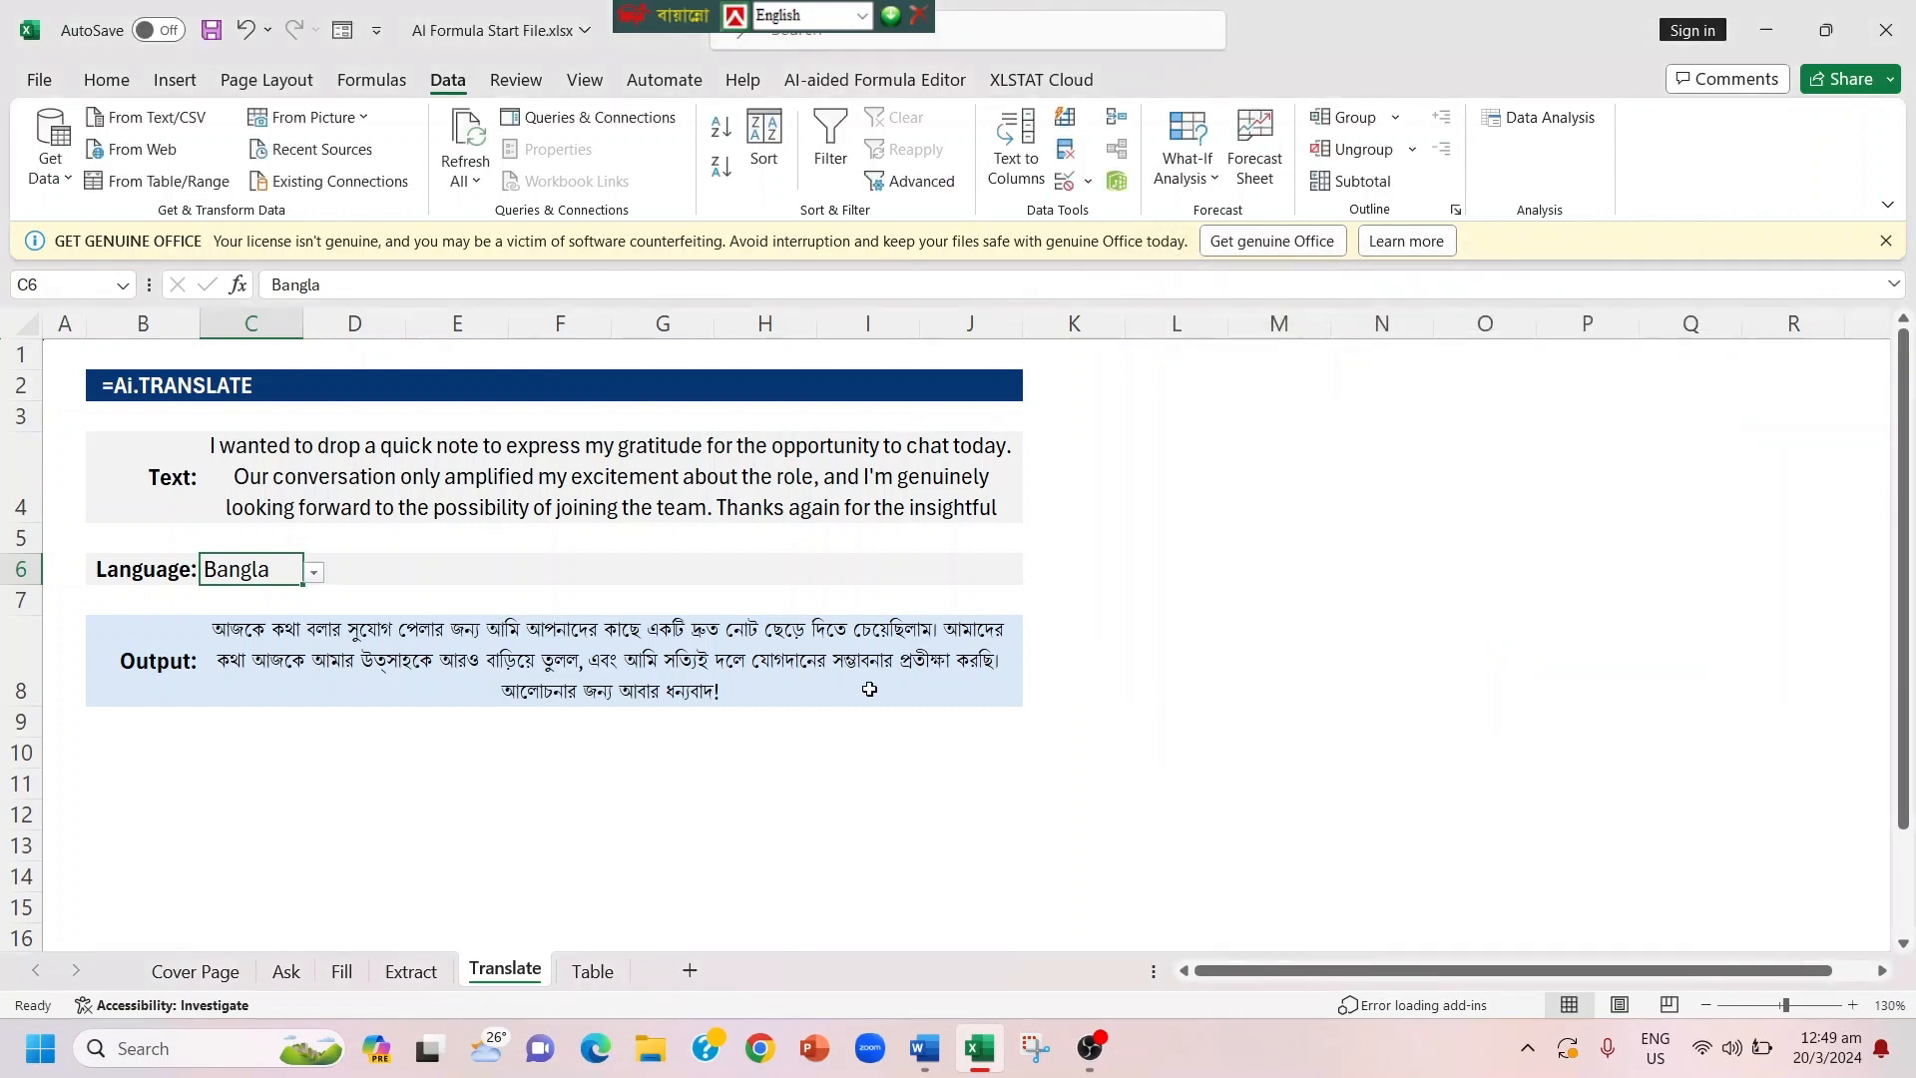
Step: Test the language dropdown in cell C6 by choosing English, followed by Japanees
{"action": "left_click", "coordinate": [316, 572]}
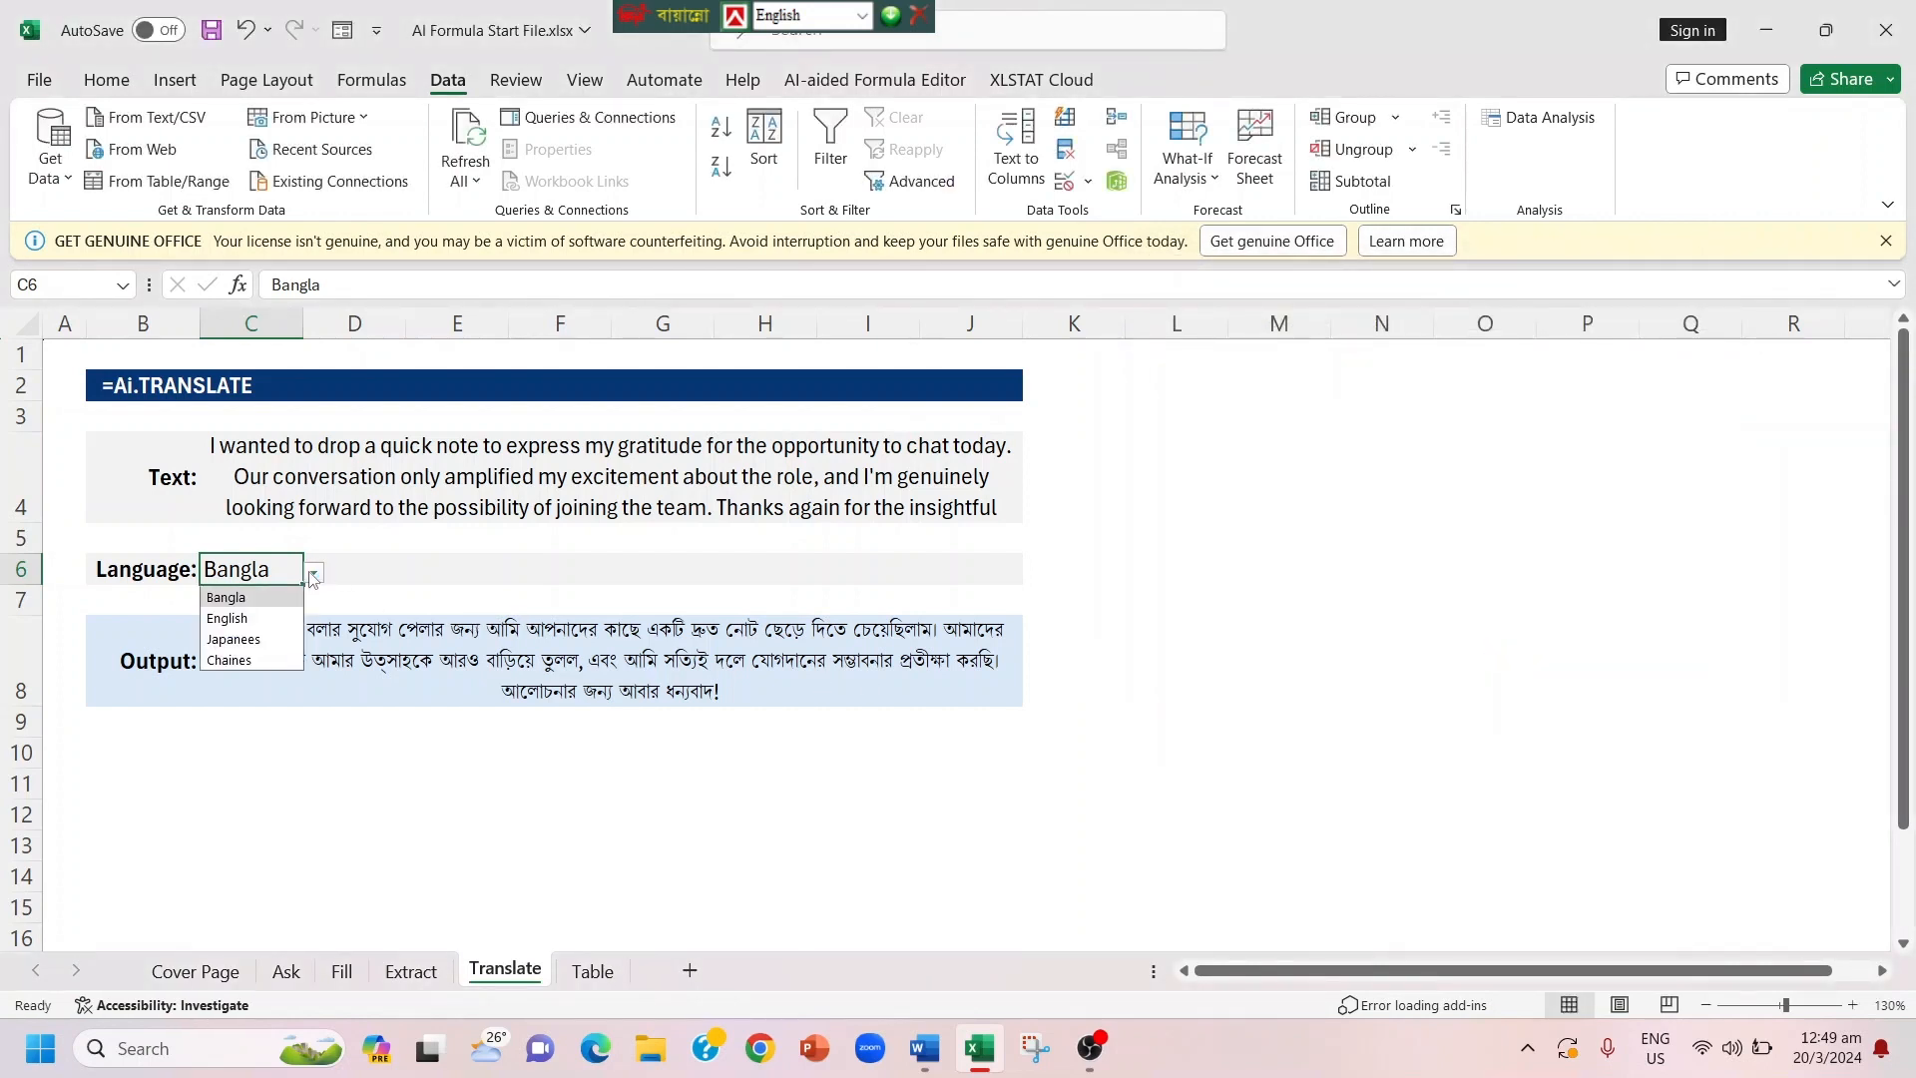
{"action": "left_click", "coordinate": [258, 618]}
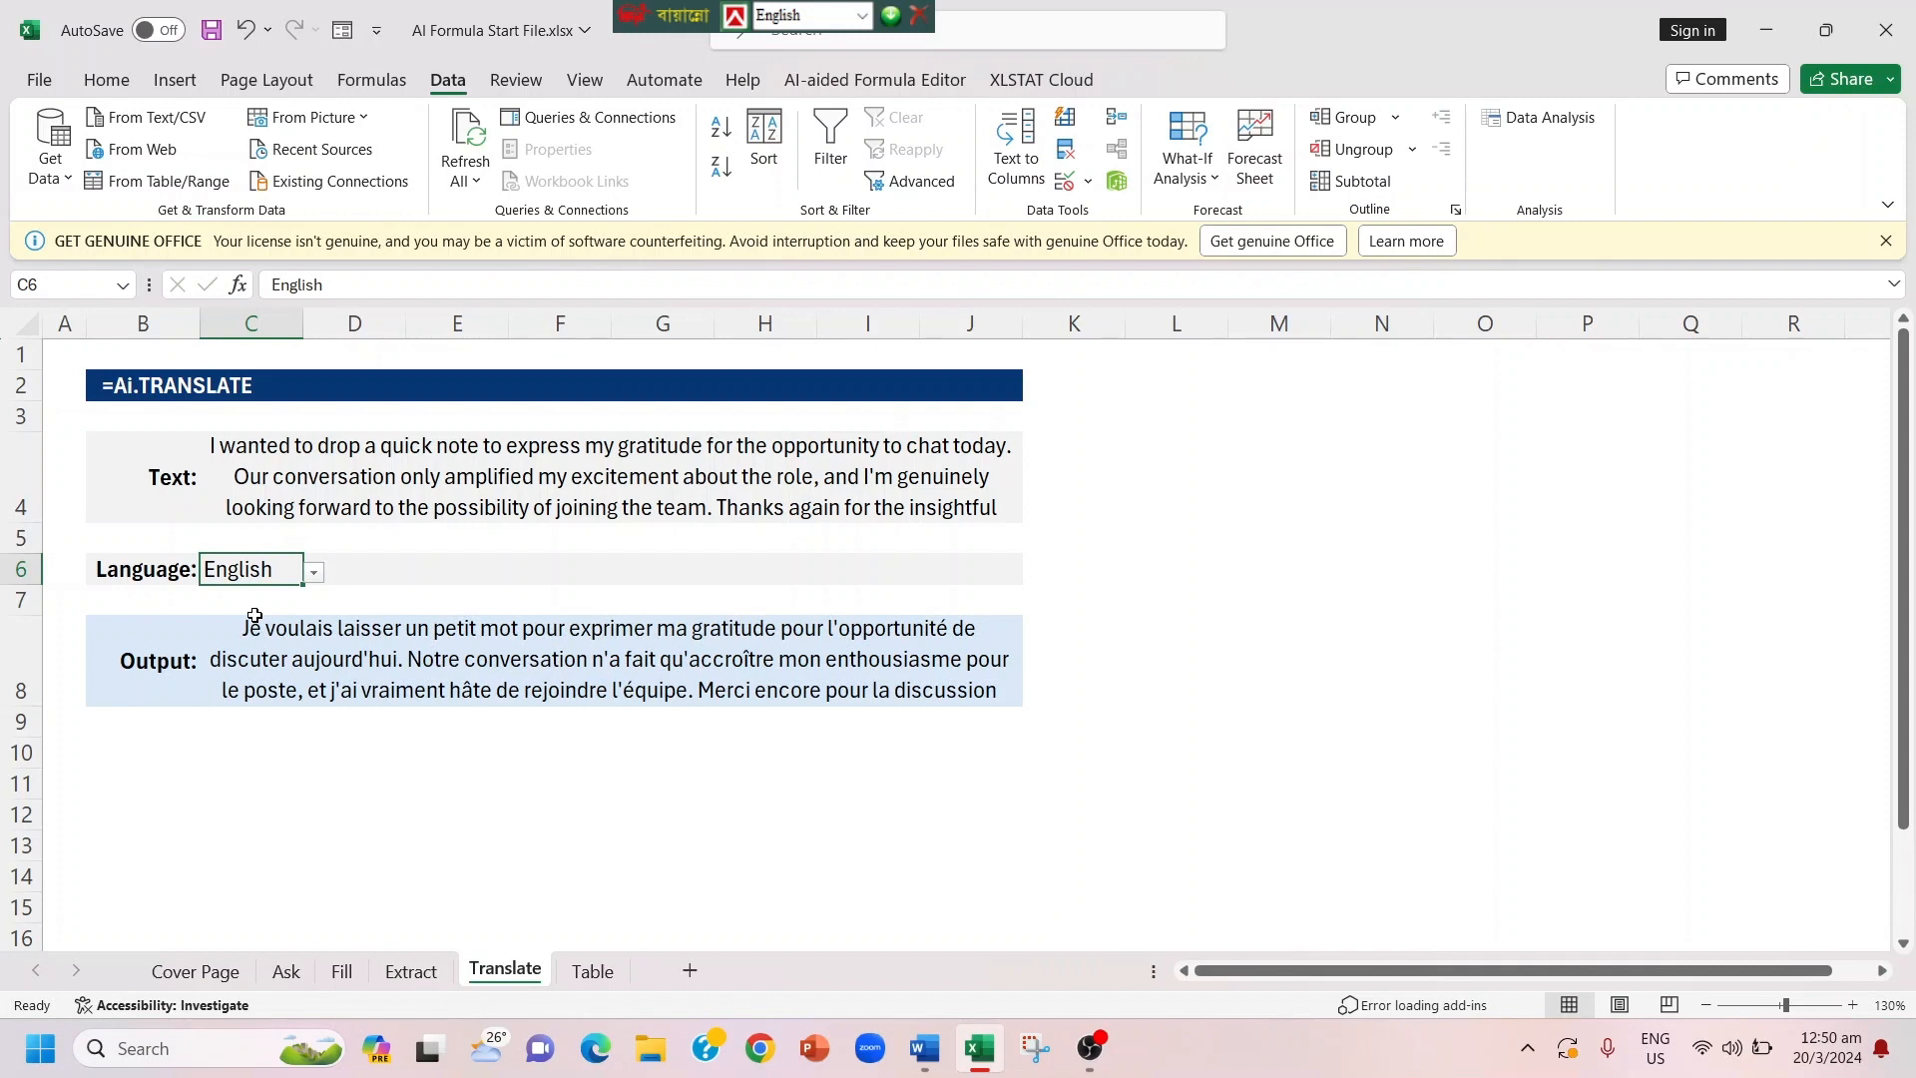
{"action": "left_click", "coordinate": [314, 574]}
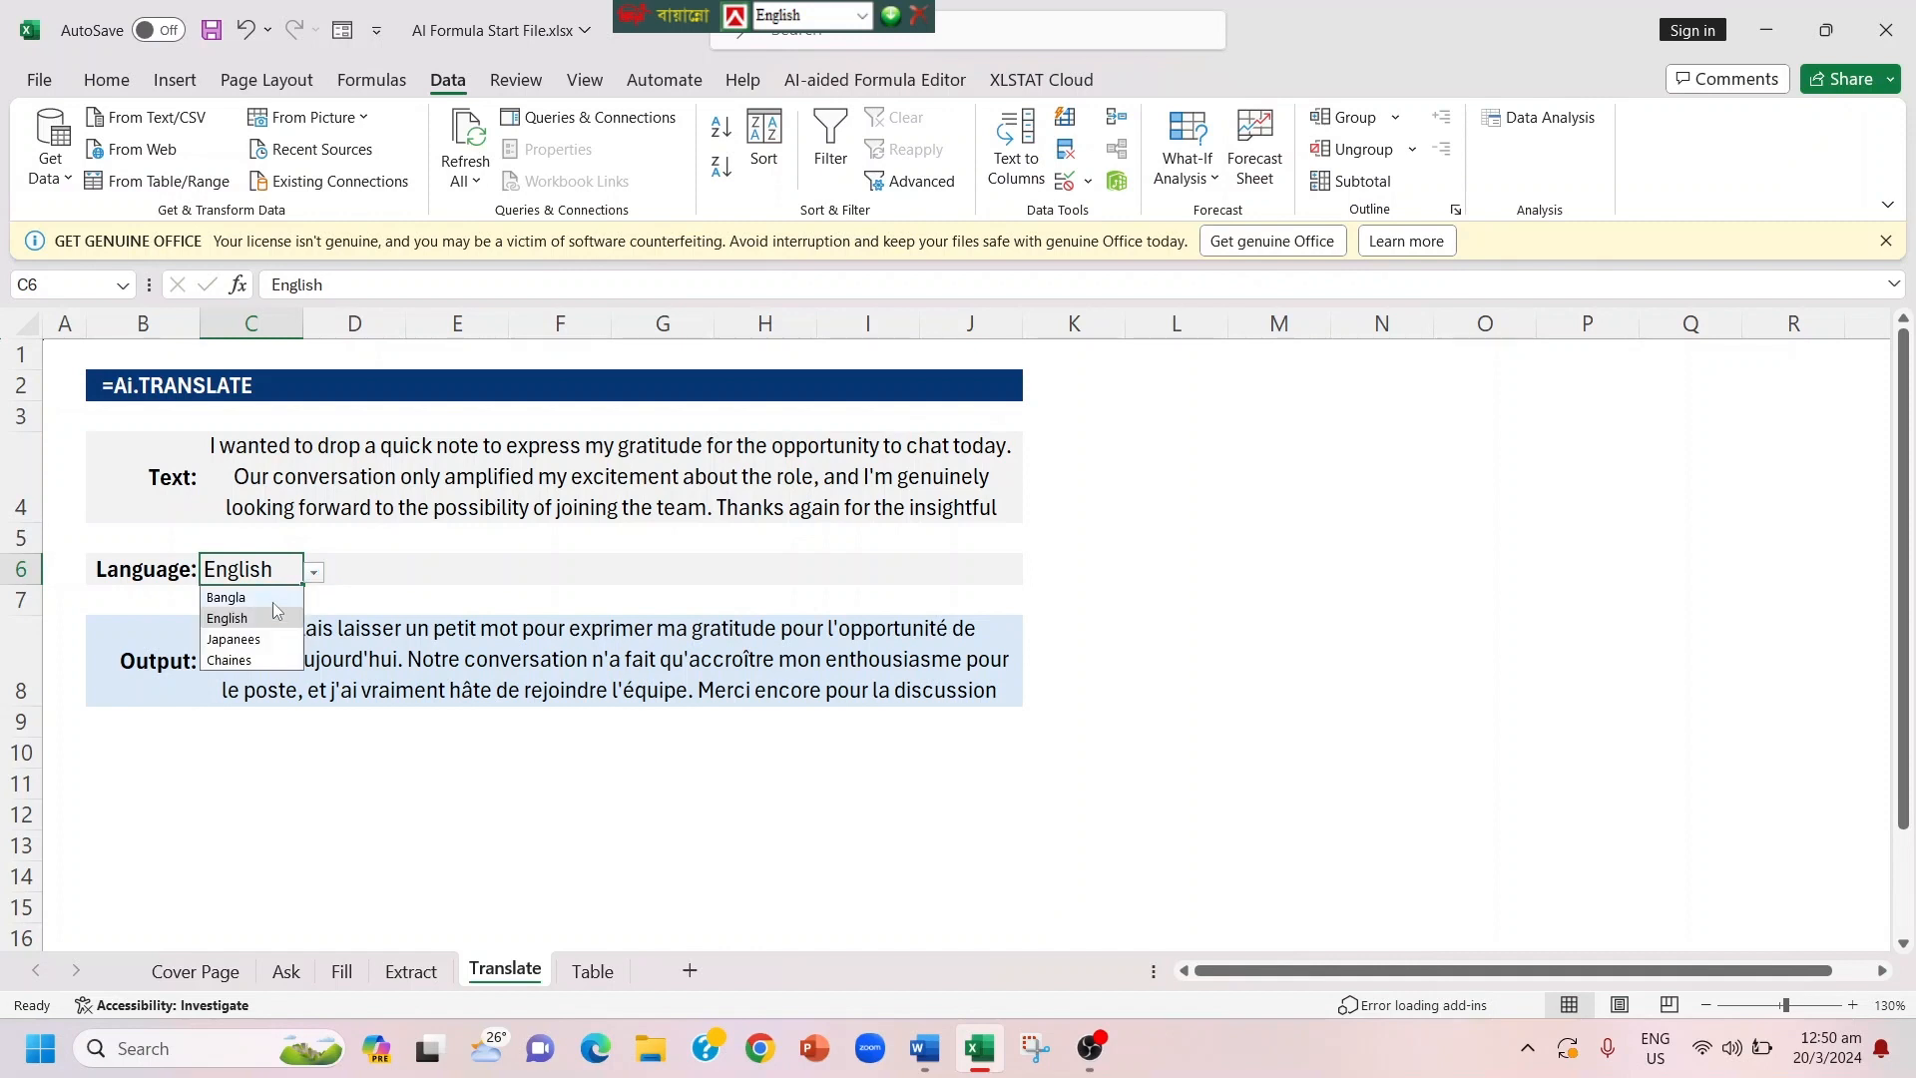
{"action": "left_click", "coordinate": [246, 639]}
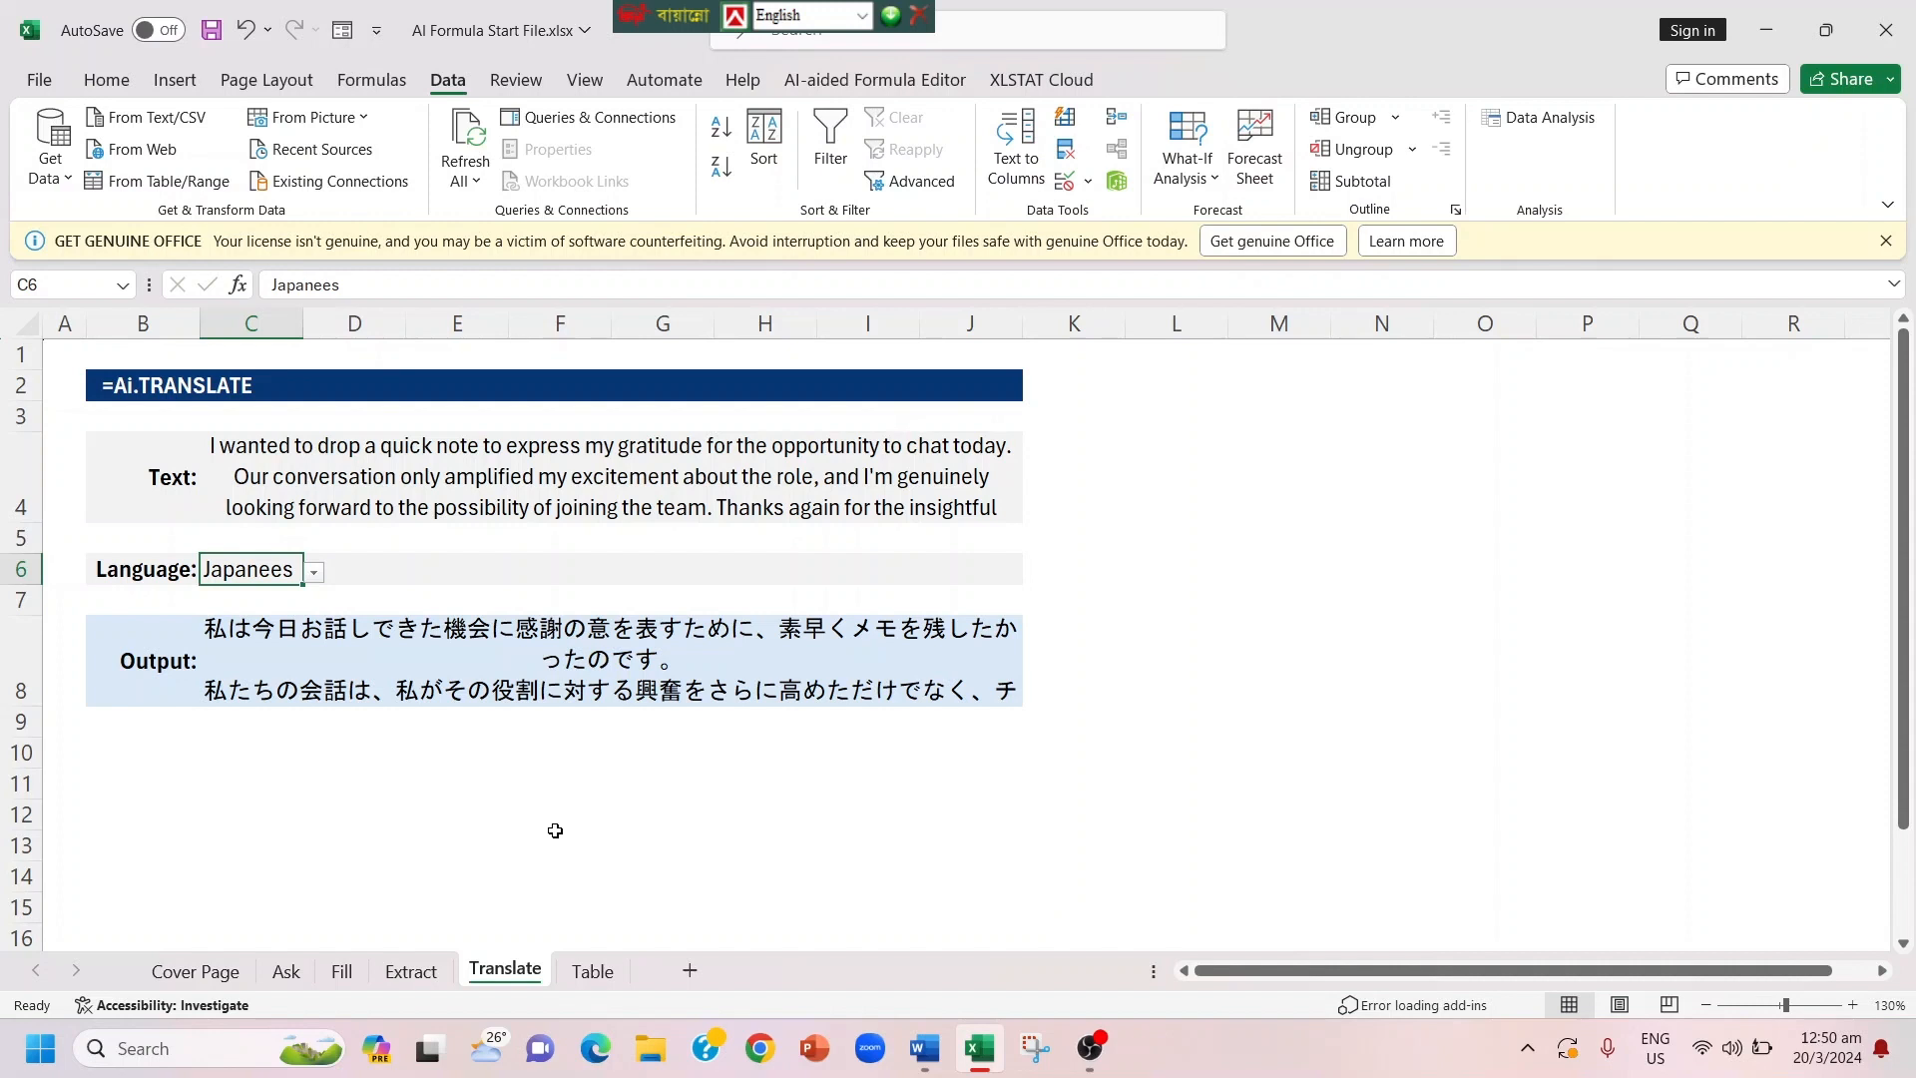
Step: On the Table sheet, generate the table of the 10 biggest countries by entering =AI.TABLE(C4) in cell C6
{"action": "left_click", "coordinate": [592, 969]}
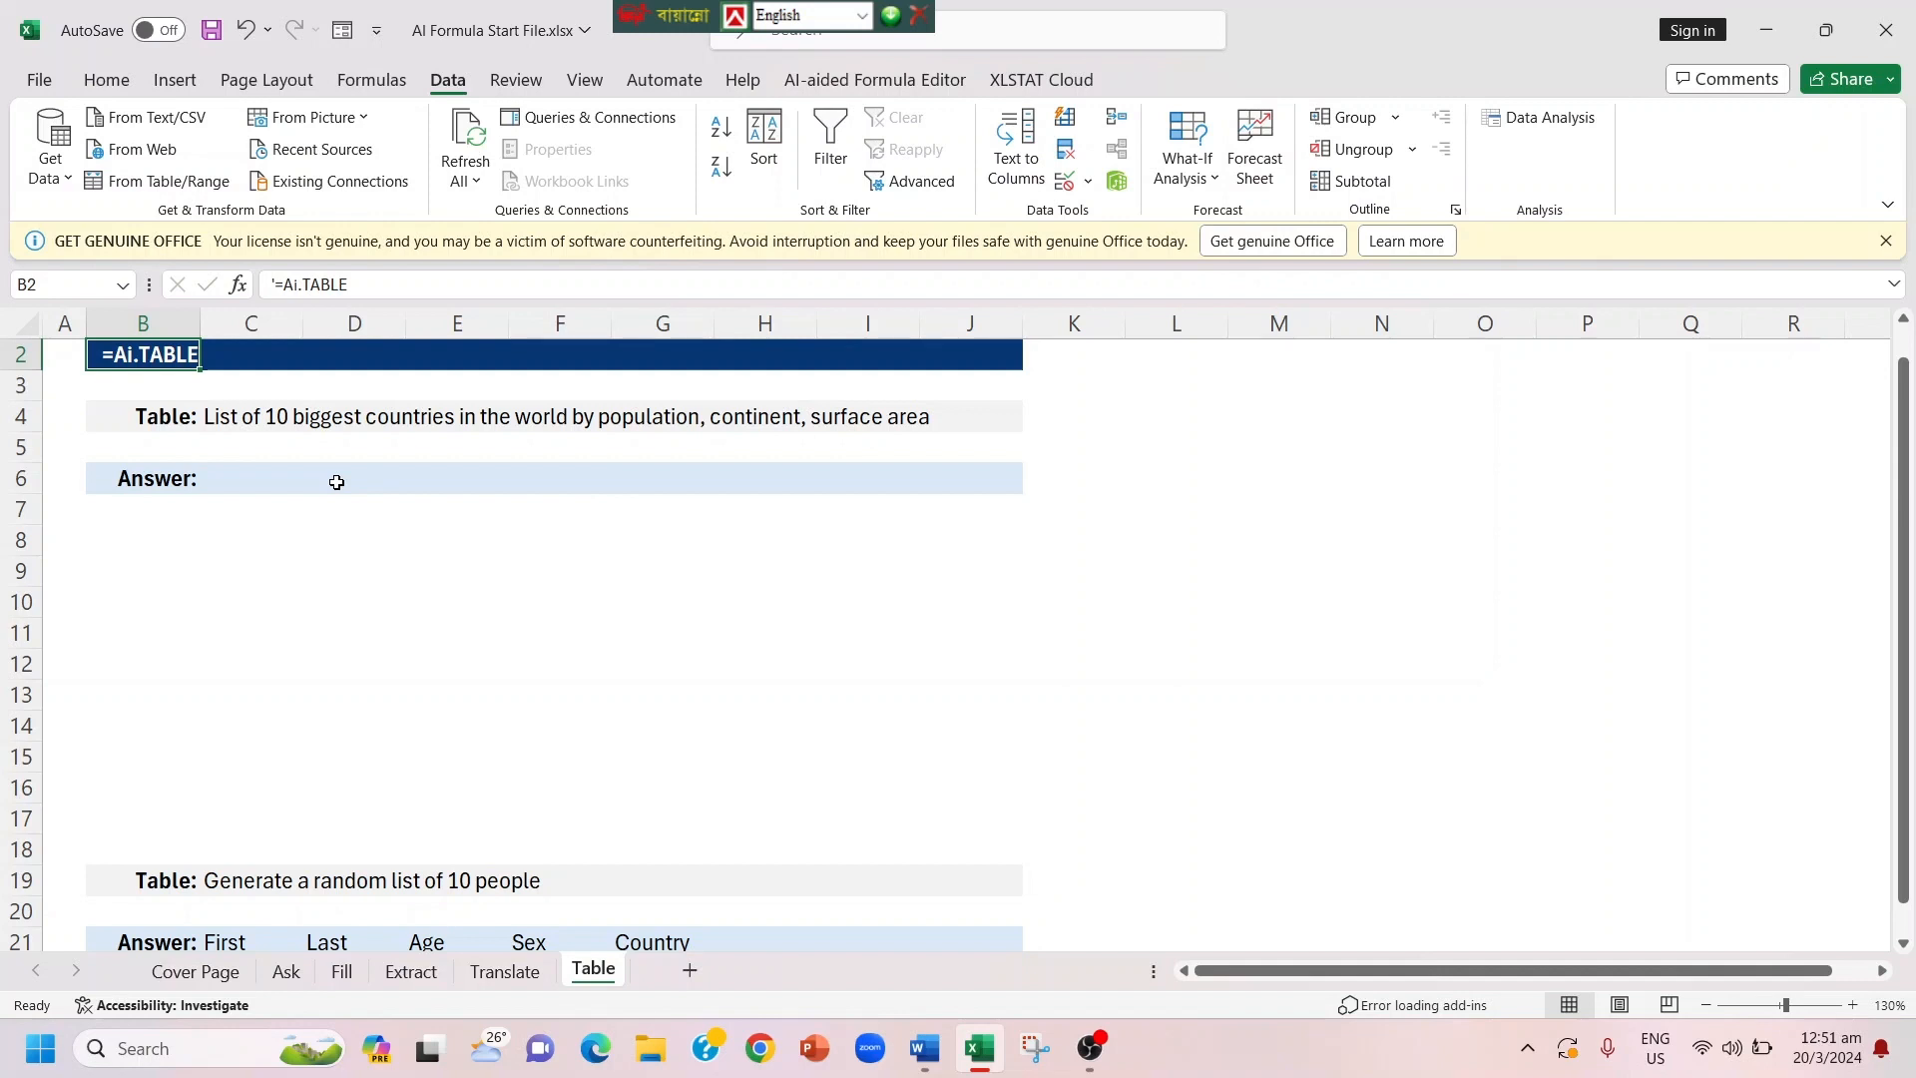
{"action": "left_click", "coordinate": [256, 482]}
{"action": "type", "text": "=Ai"}
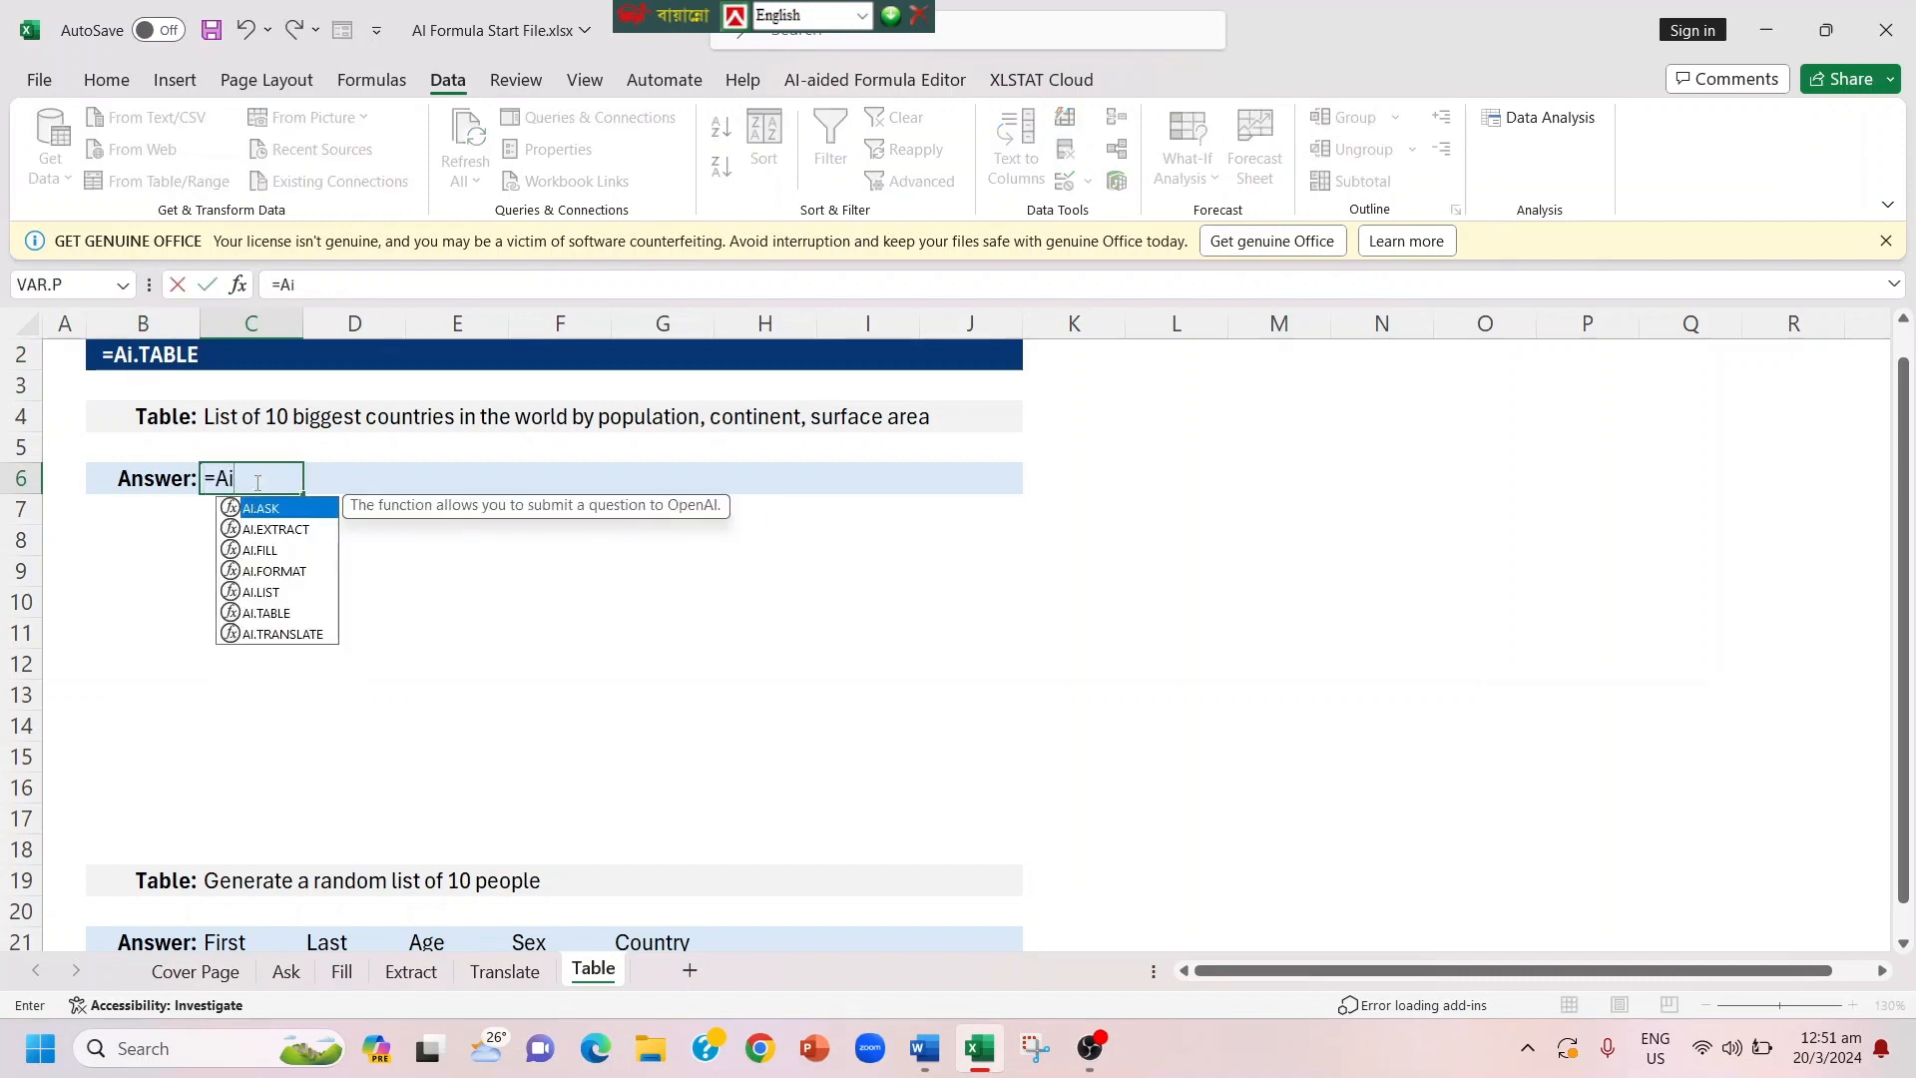
{"action": "key", "text": "Down"}
{"action": "key", "text": "Down"}
{"action": "key", "text": "Down"}
{"action": "key", "text": "Down"}
{"action": "key", "text": "Down"}
{"action": "key", "text": "Tab"}
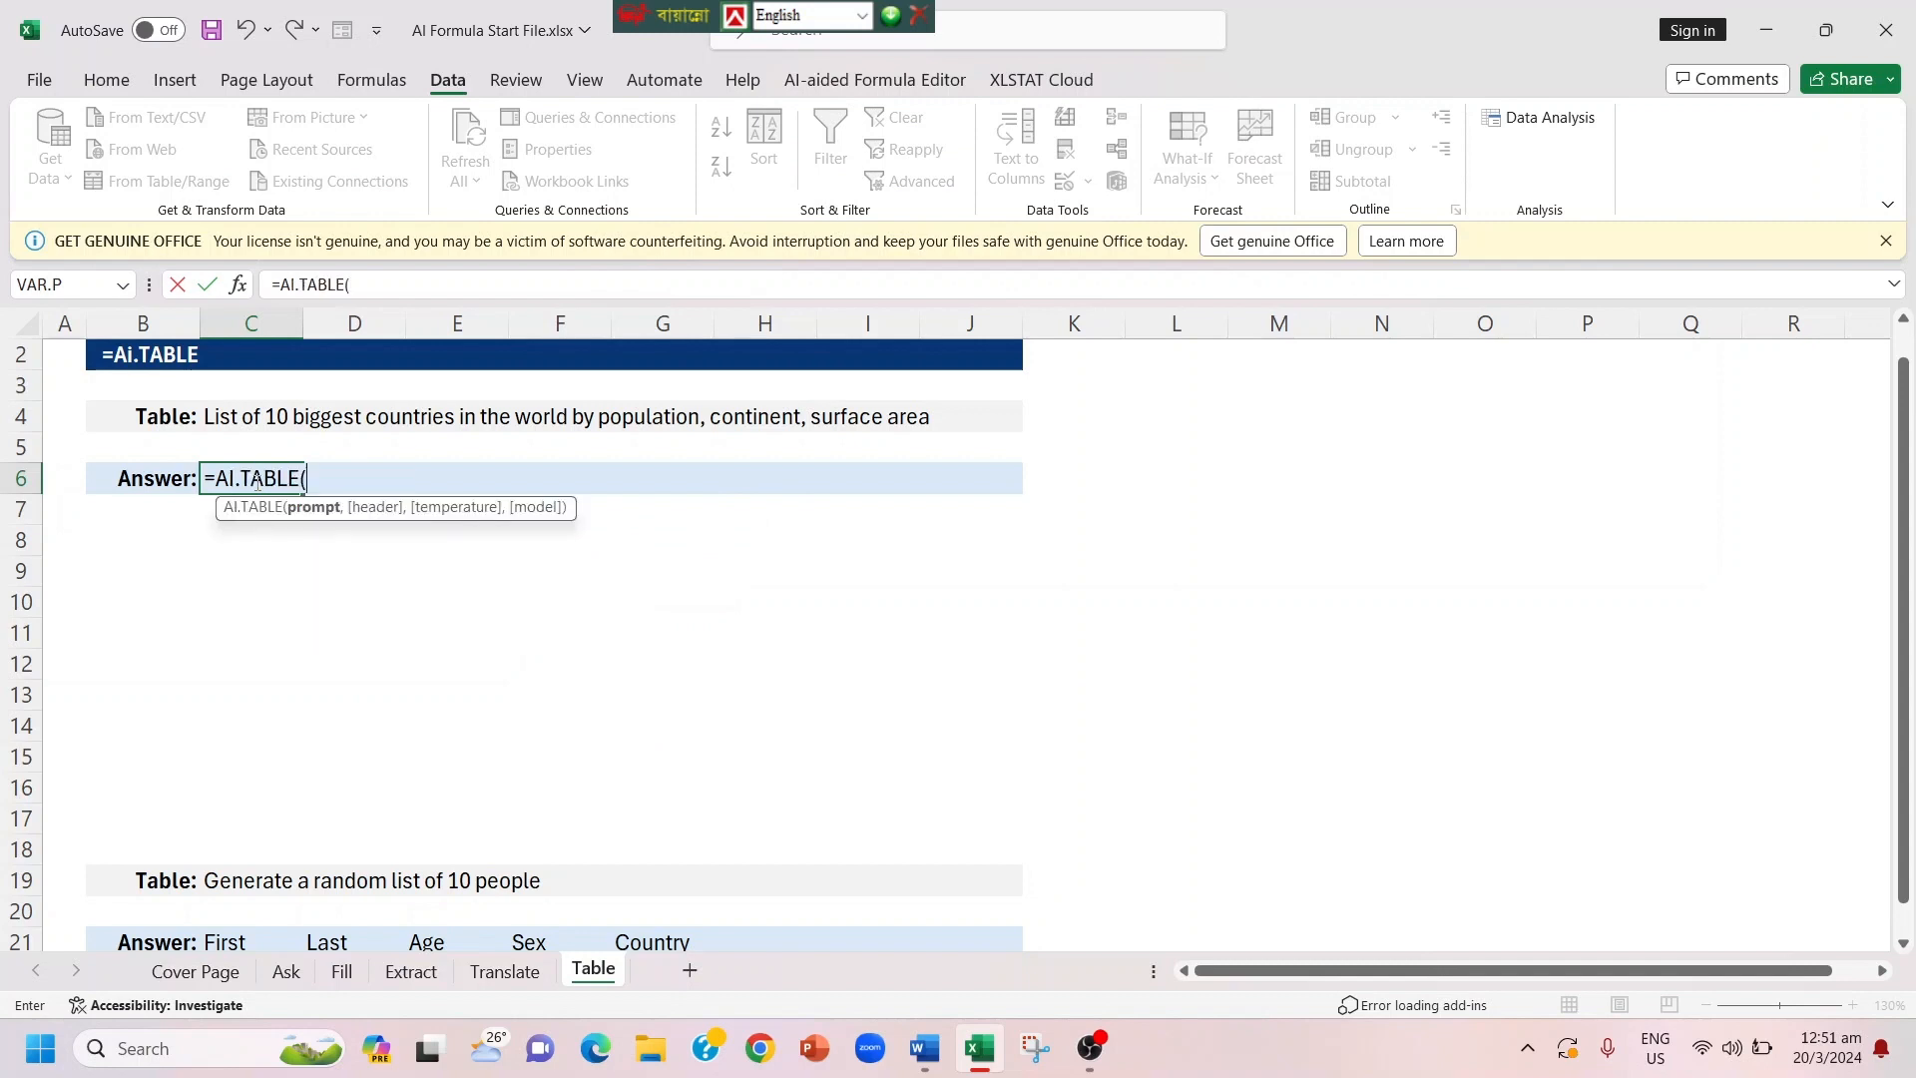
{"action": "left_click", "coordinate": [253, 416]}
{"action": "type", "text": ")"}
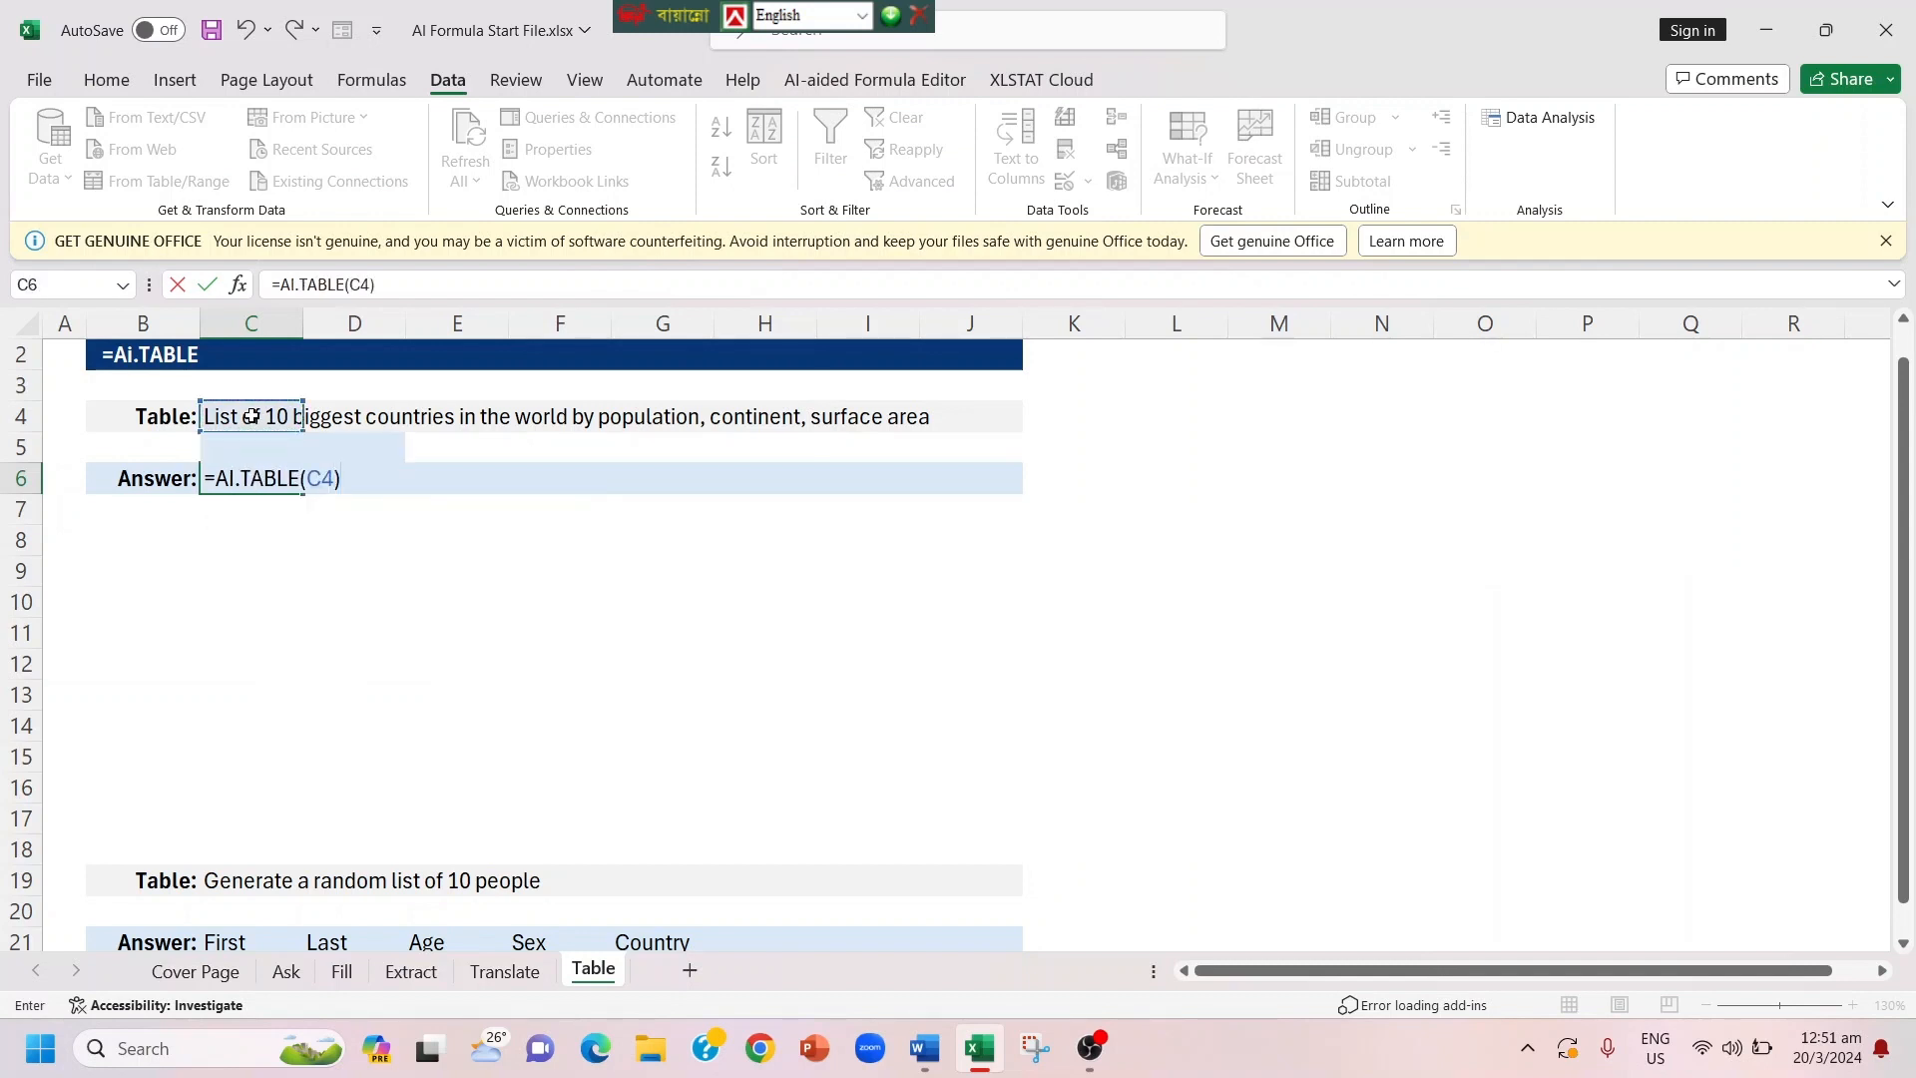
{"action": "key", "text": "Return"}
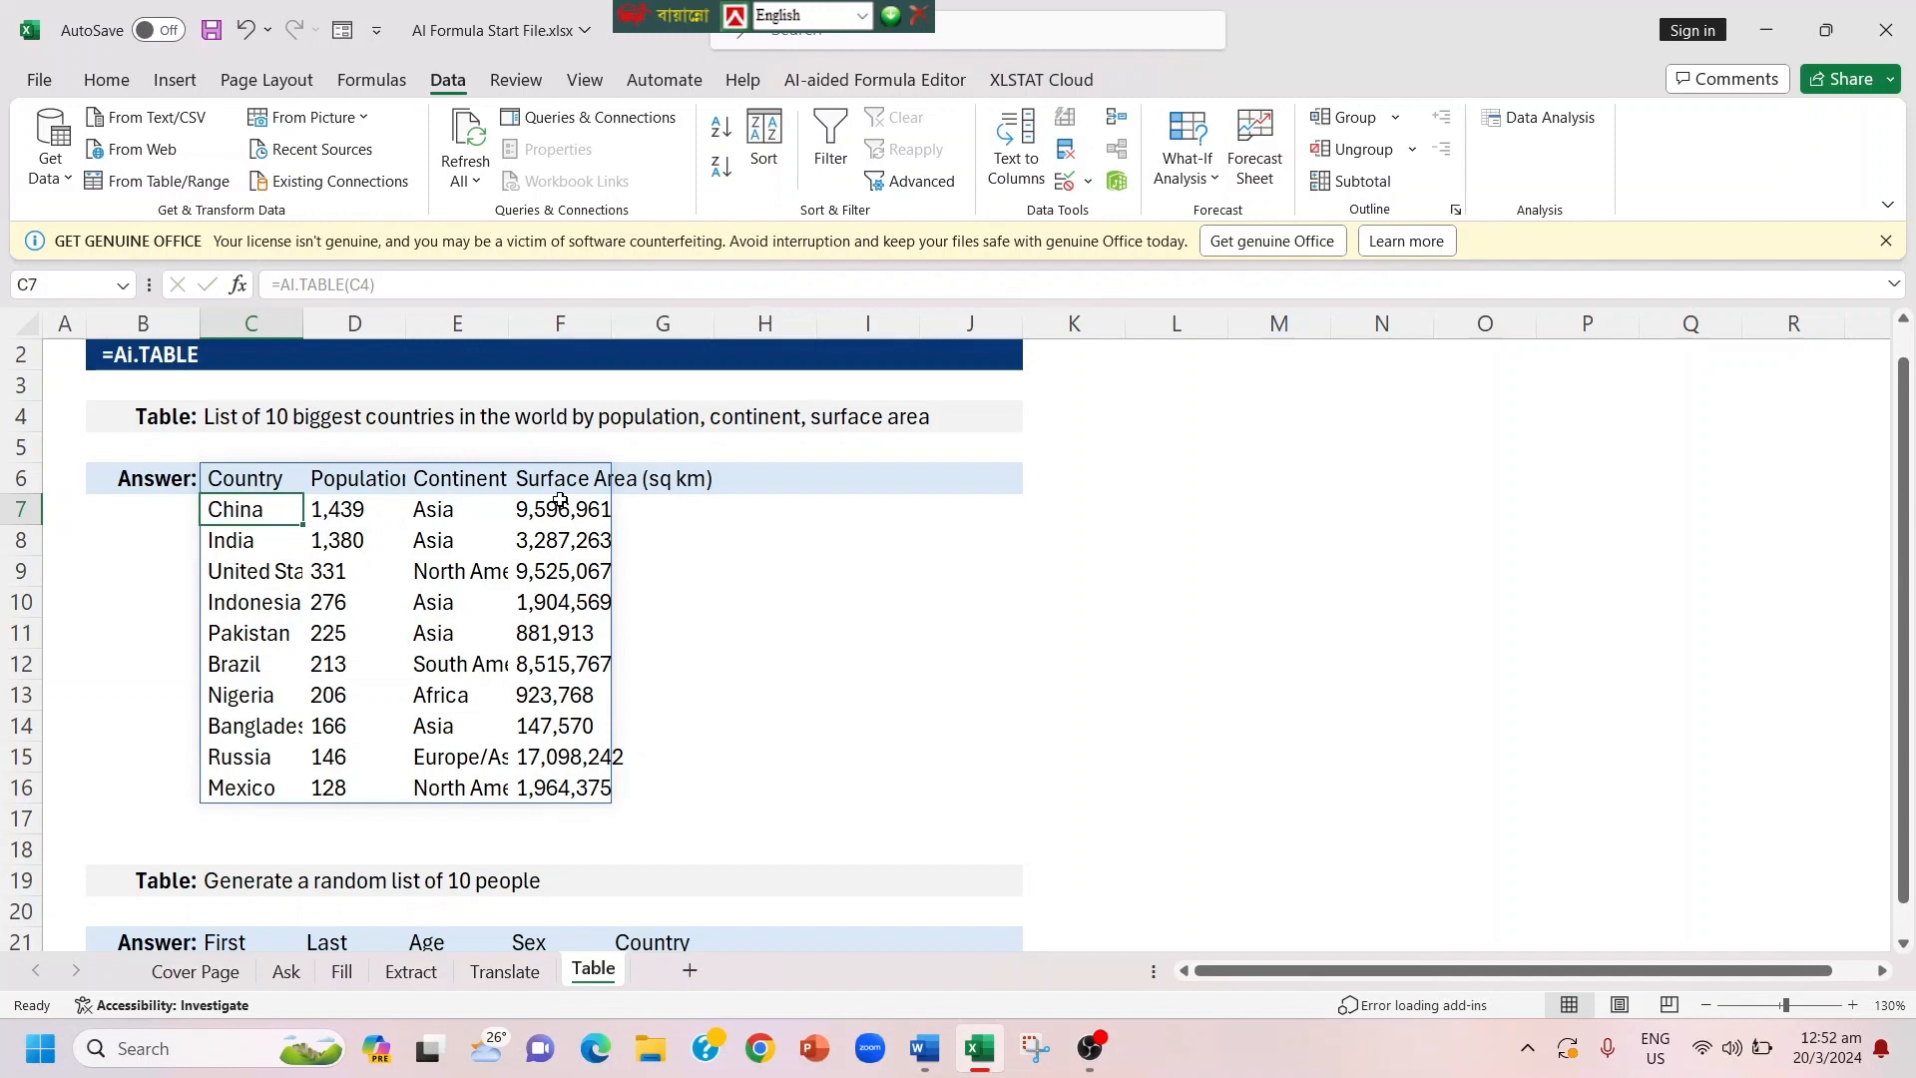
{"action": "key", "text": "Down"}
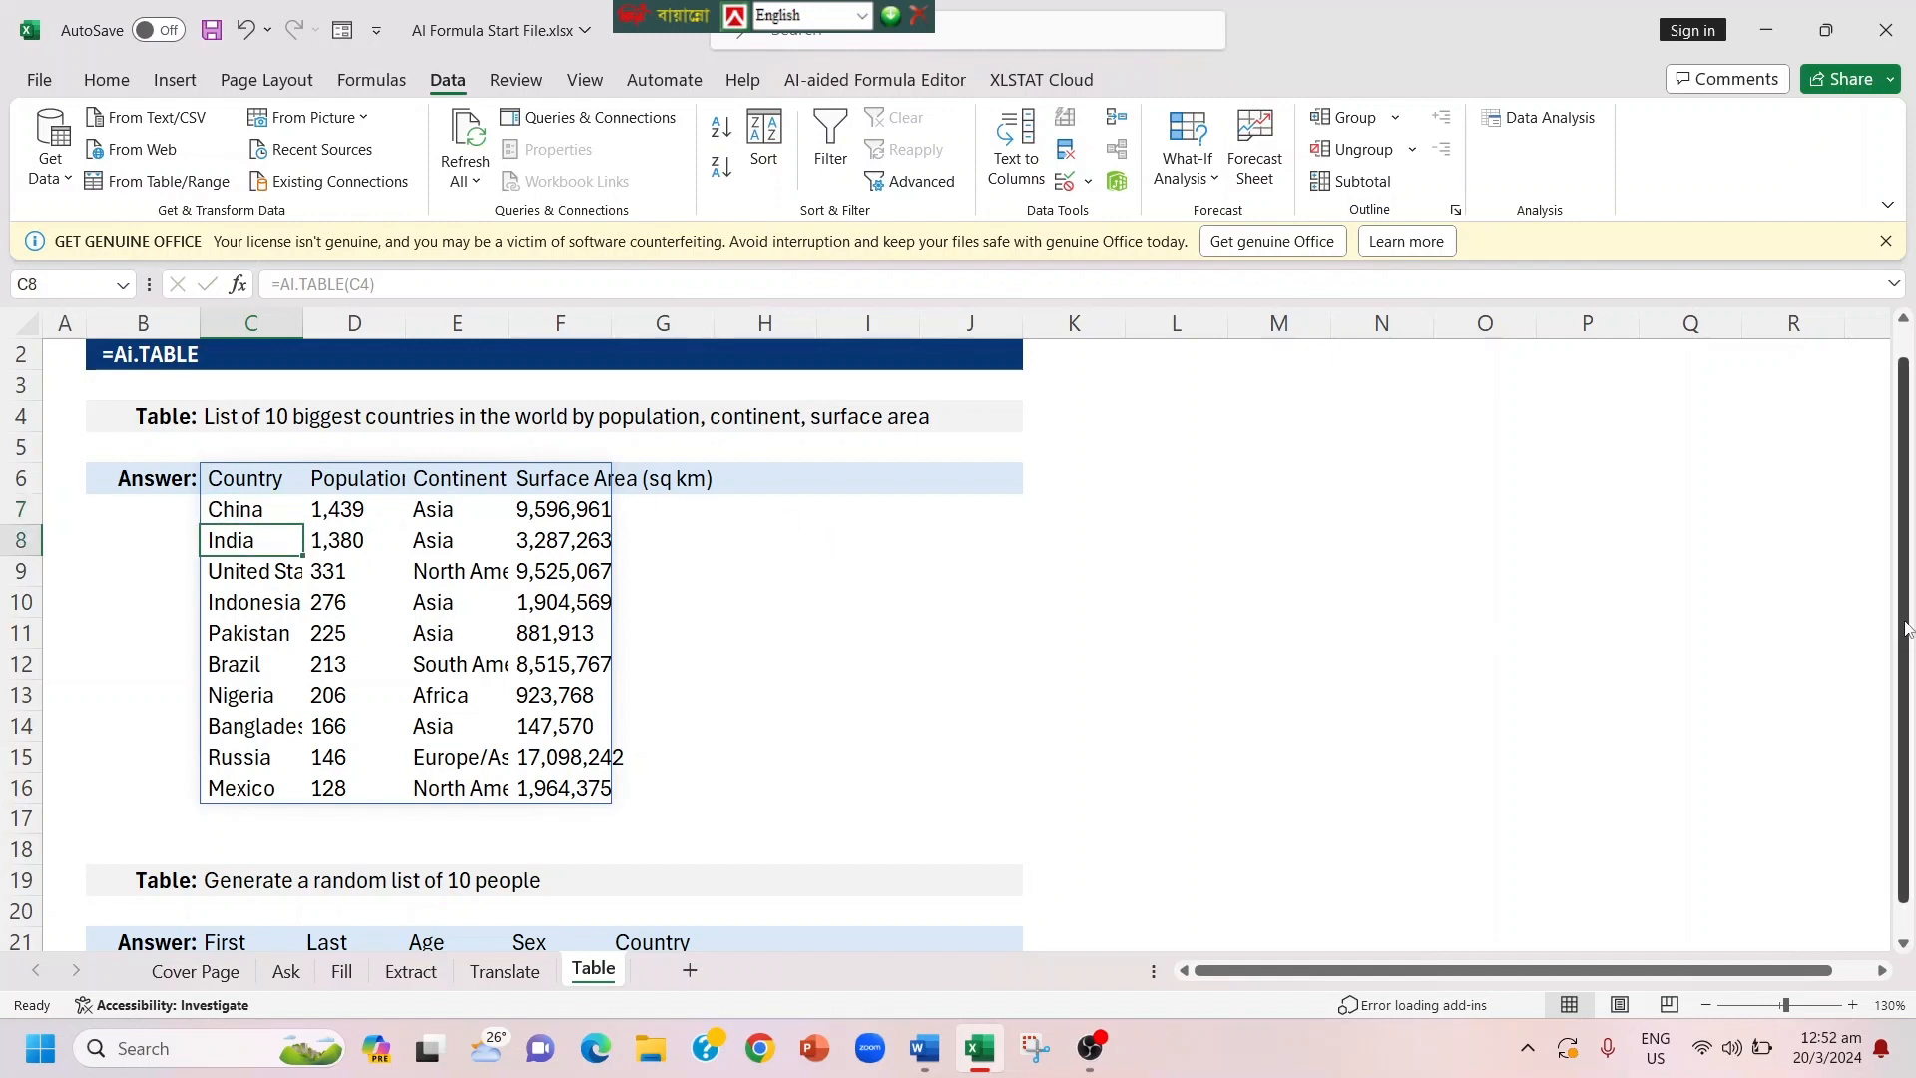
Step: Start an AI.TABLE formula in cell C22, using the random people request in C19 as the prompt
{"action": "left_click_drag", "start_coordinate": [1908, 626], "coordinate": [1910, 758]}
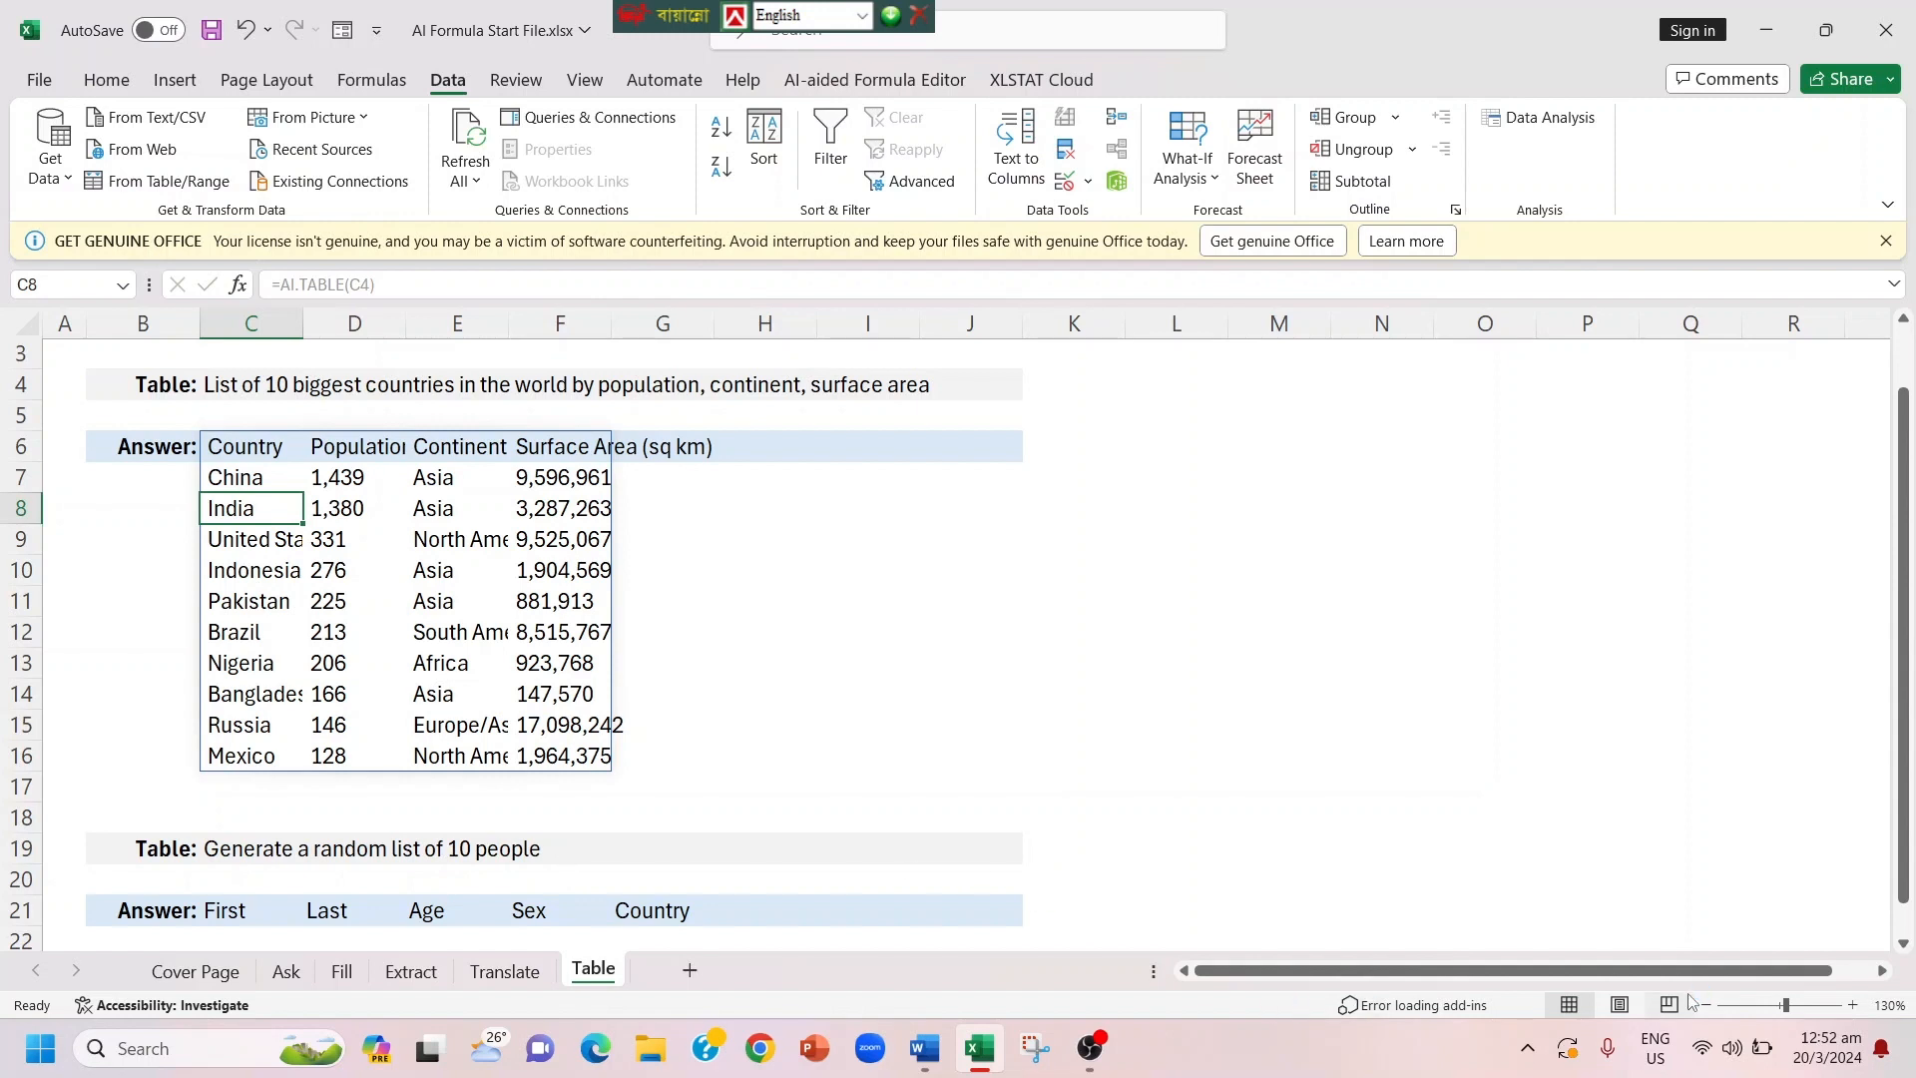
{"action": "left_click", "coordinate": [1904, 942]}
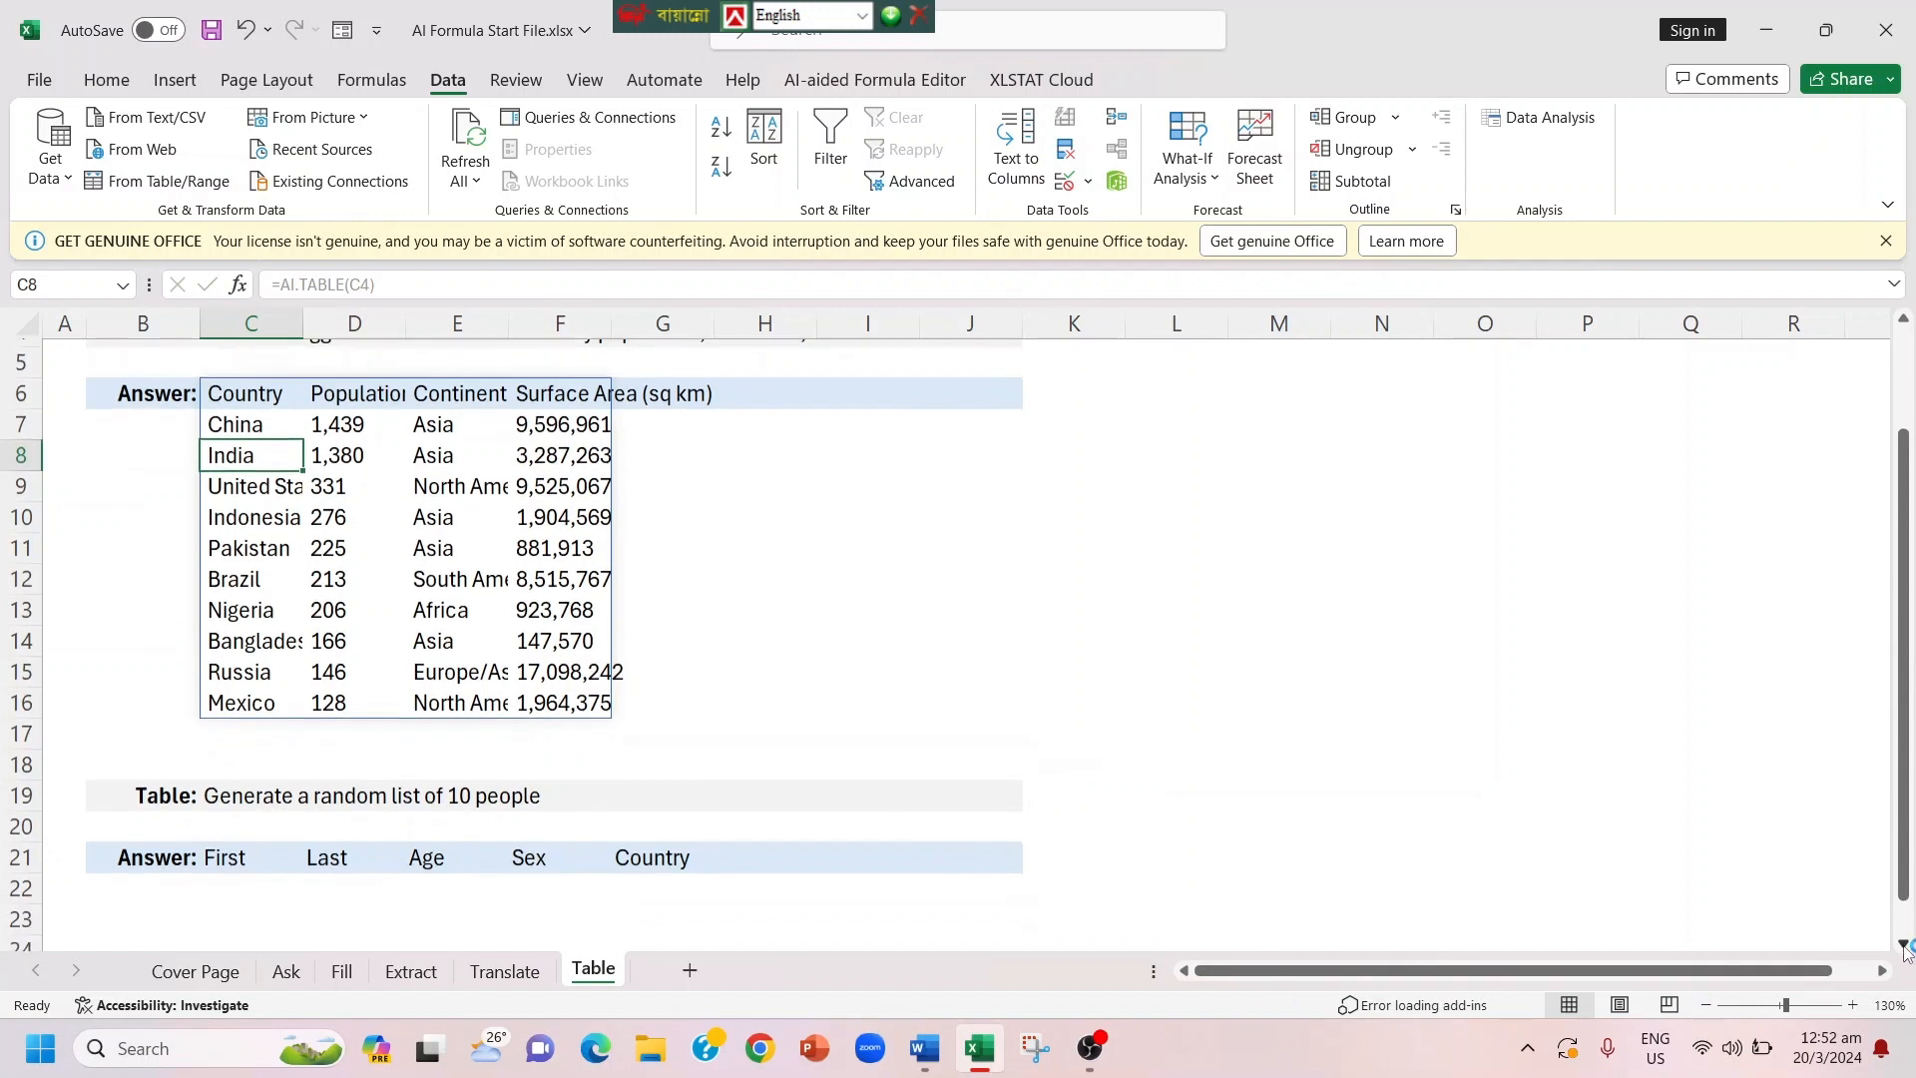
{"action": "left_click", "coordinate": [1904, 943]}
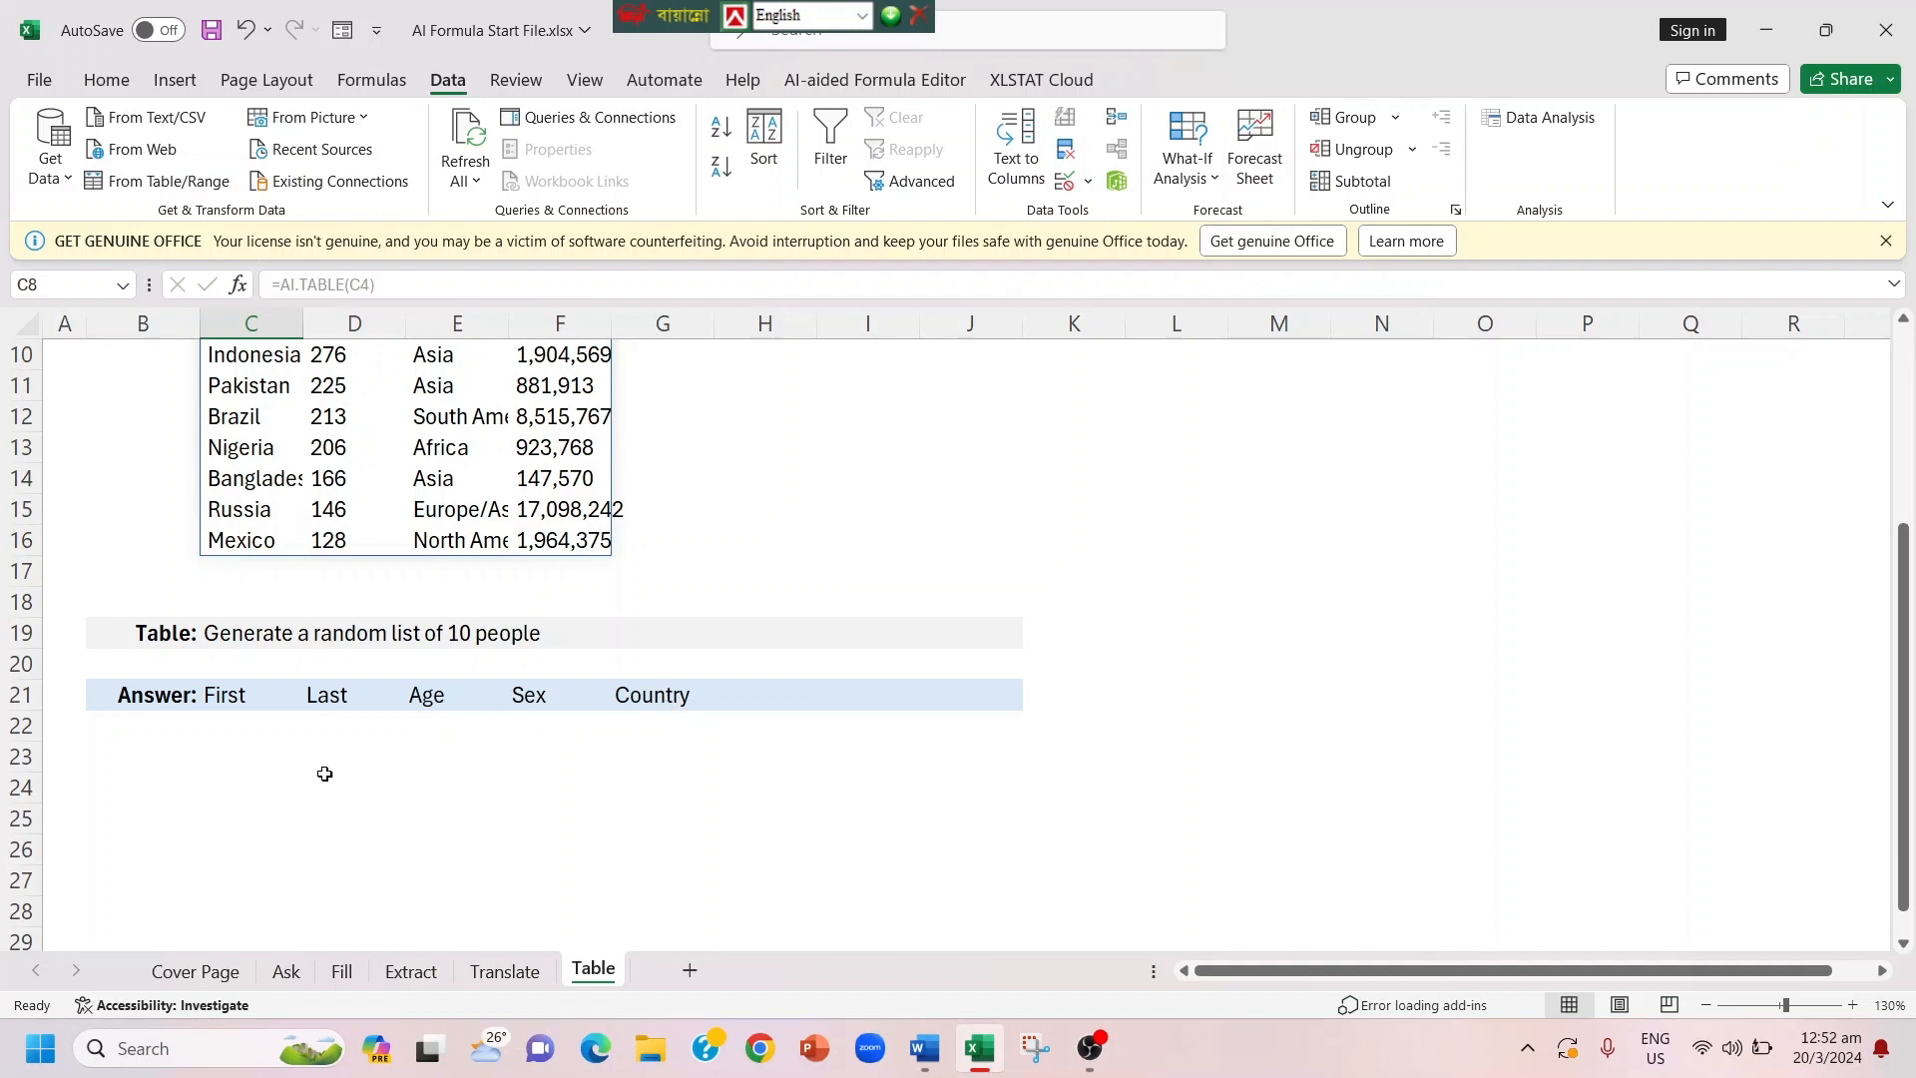
{"action": "left_click", "coordinate": [207, 733]}
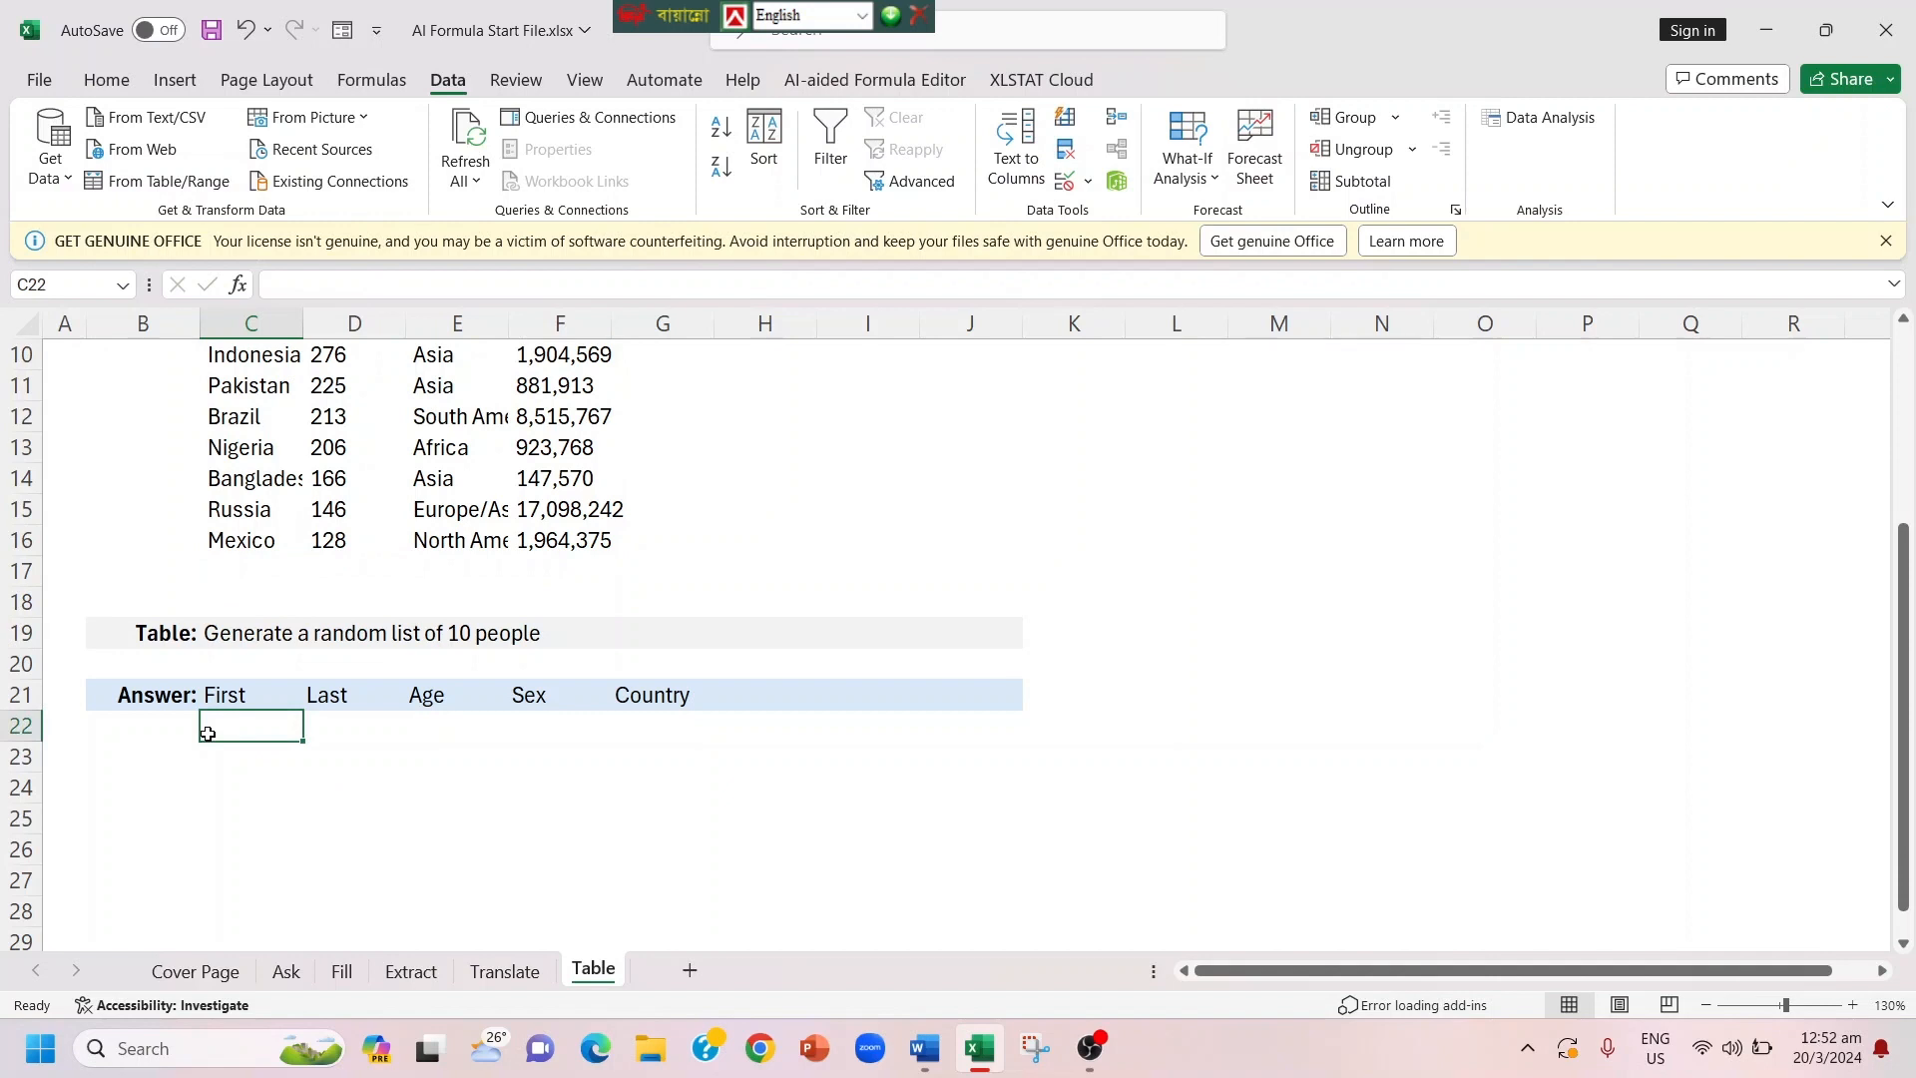
{"action": "type", "text": "="}
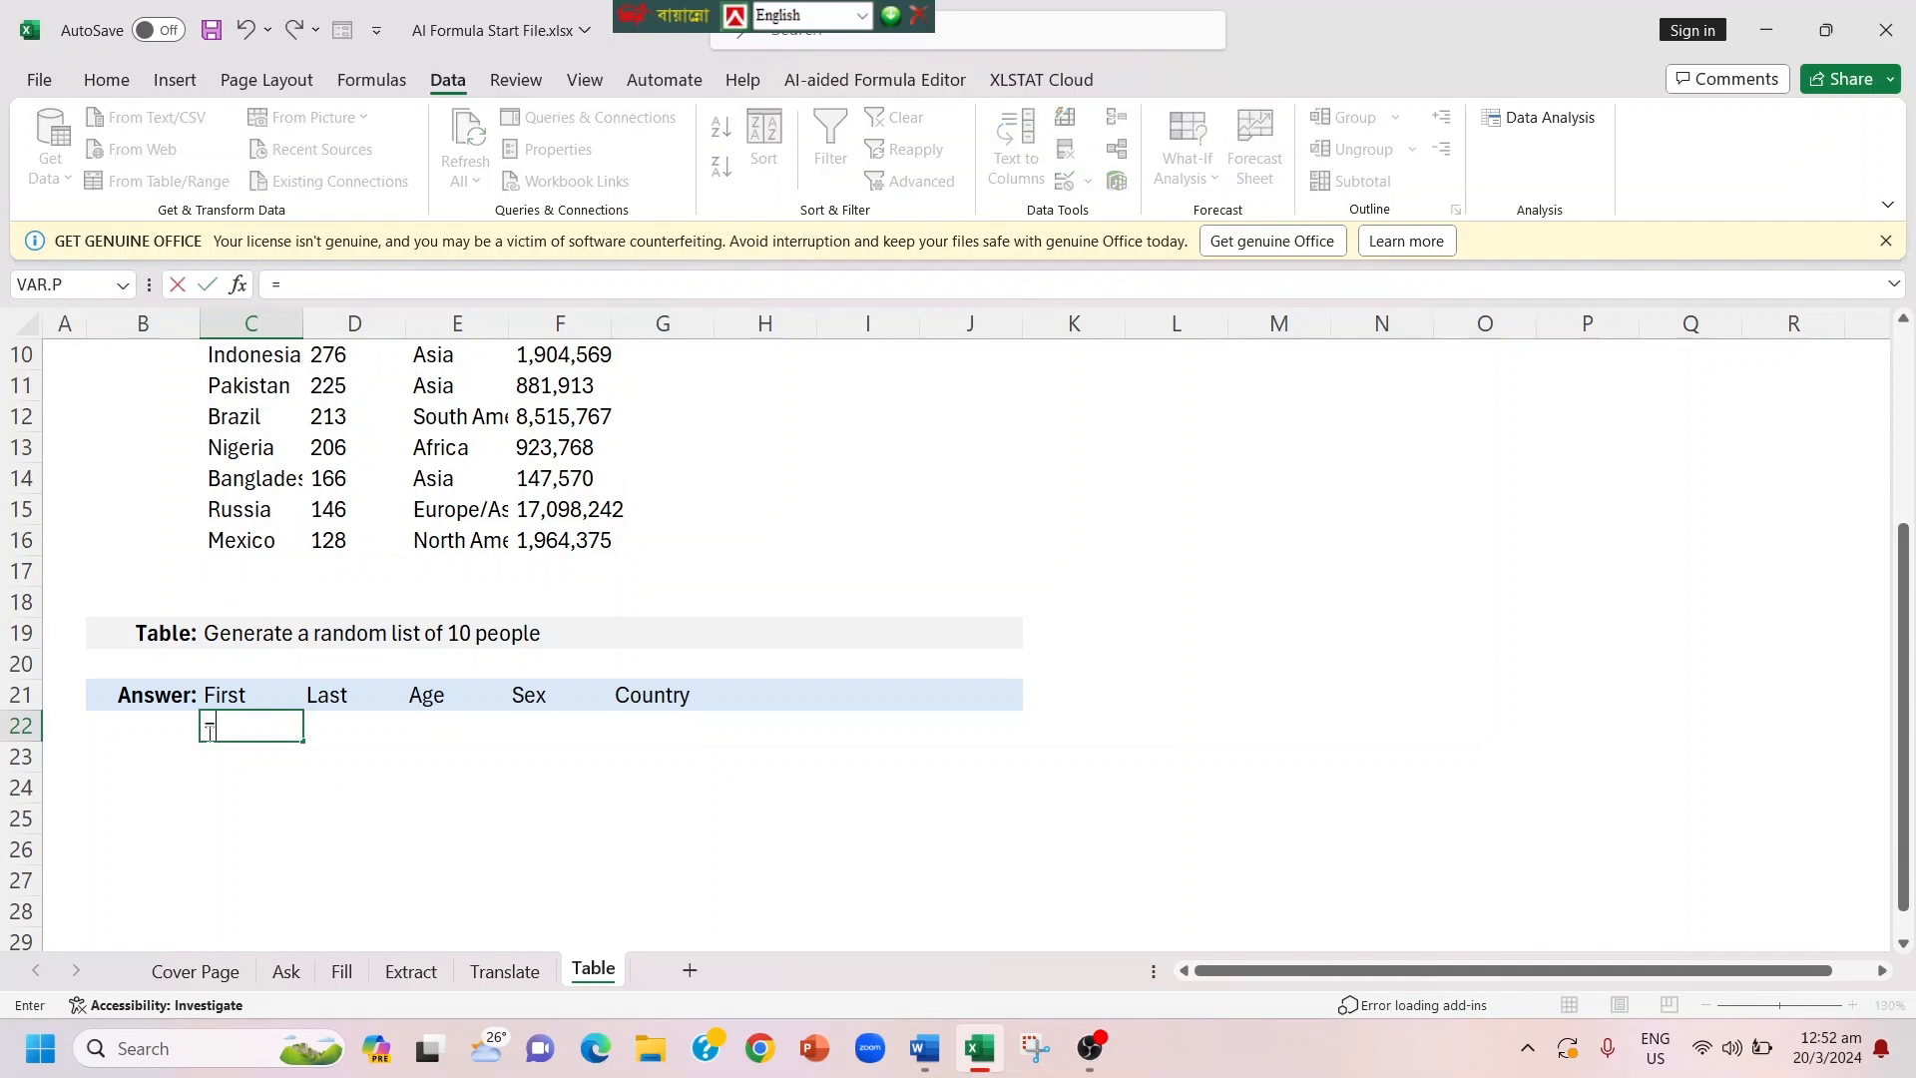
{"action": "type", "text": "Ai"}
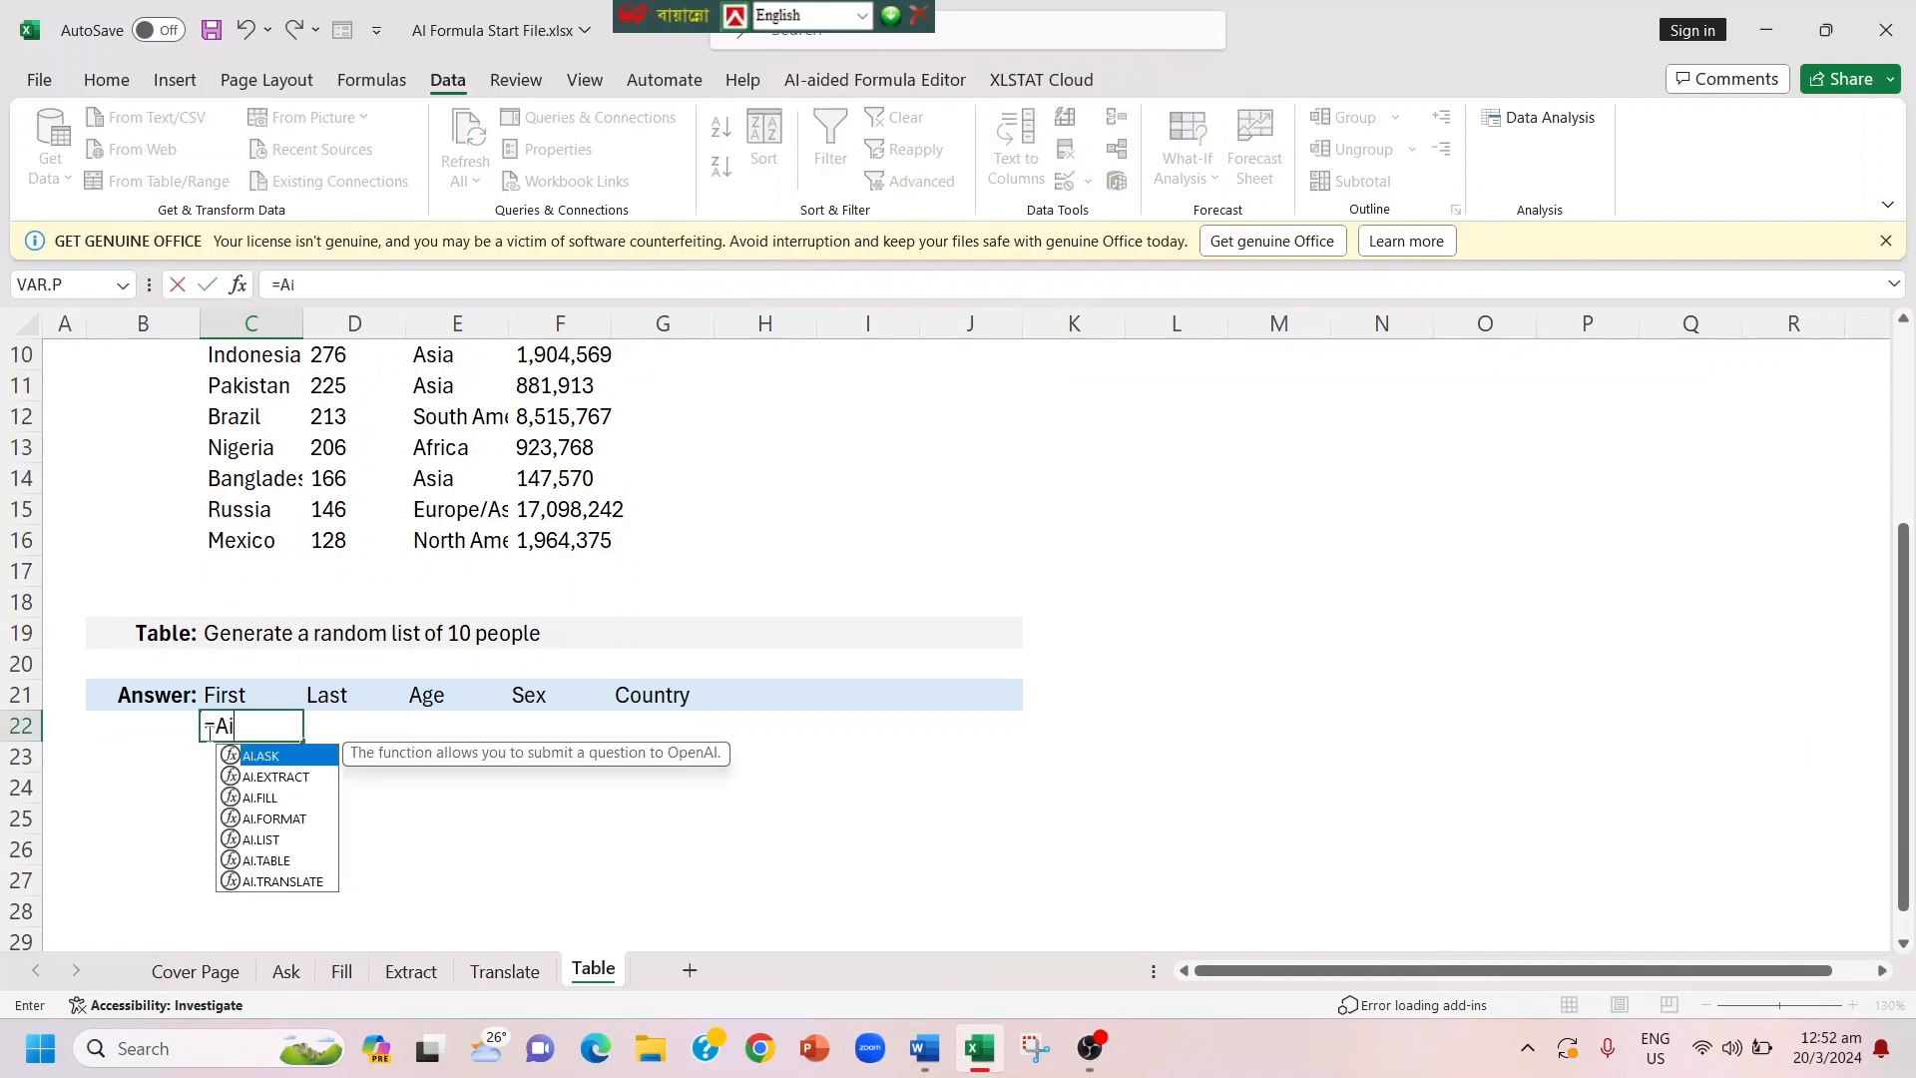
{"action": "key", "text": "Down"}
{"action": "key", "text": "Down"}
{"action": "key", "text": "Down"}
{"action": "key", "text": "Down"}
{"action": "key", "text": "Down"}
{"action": "key", "text": "Tab"}
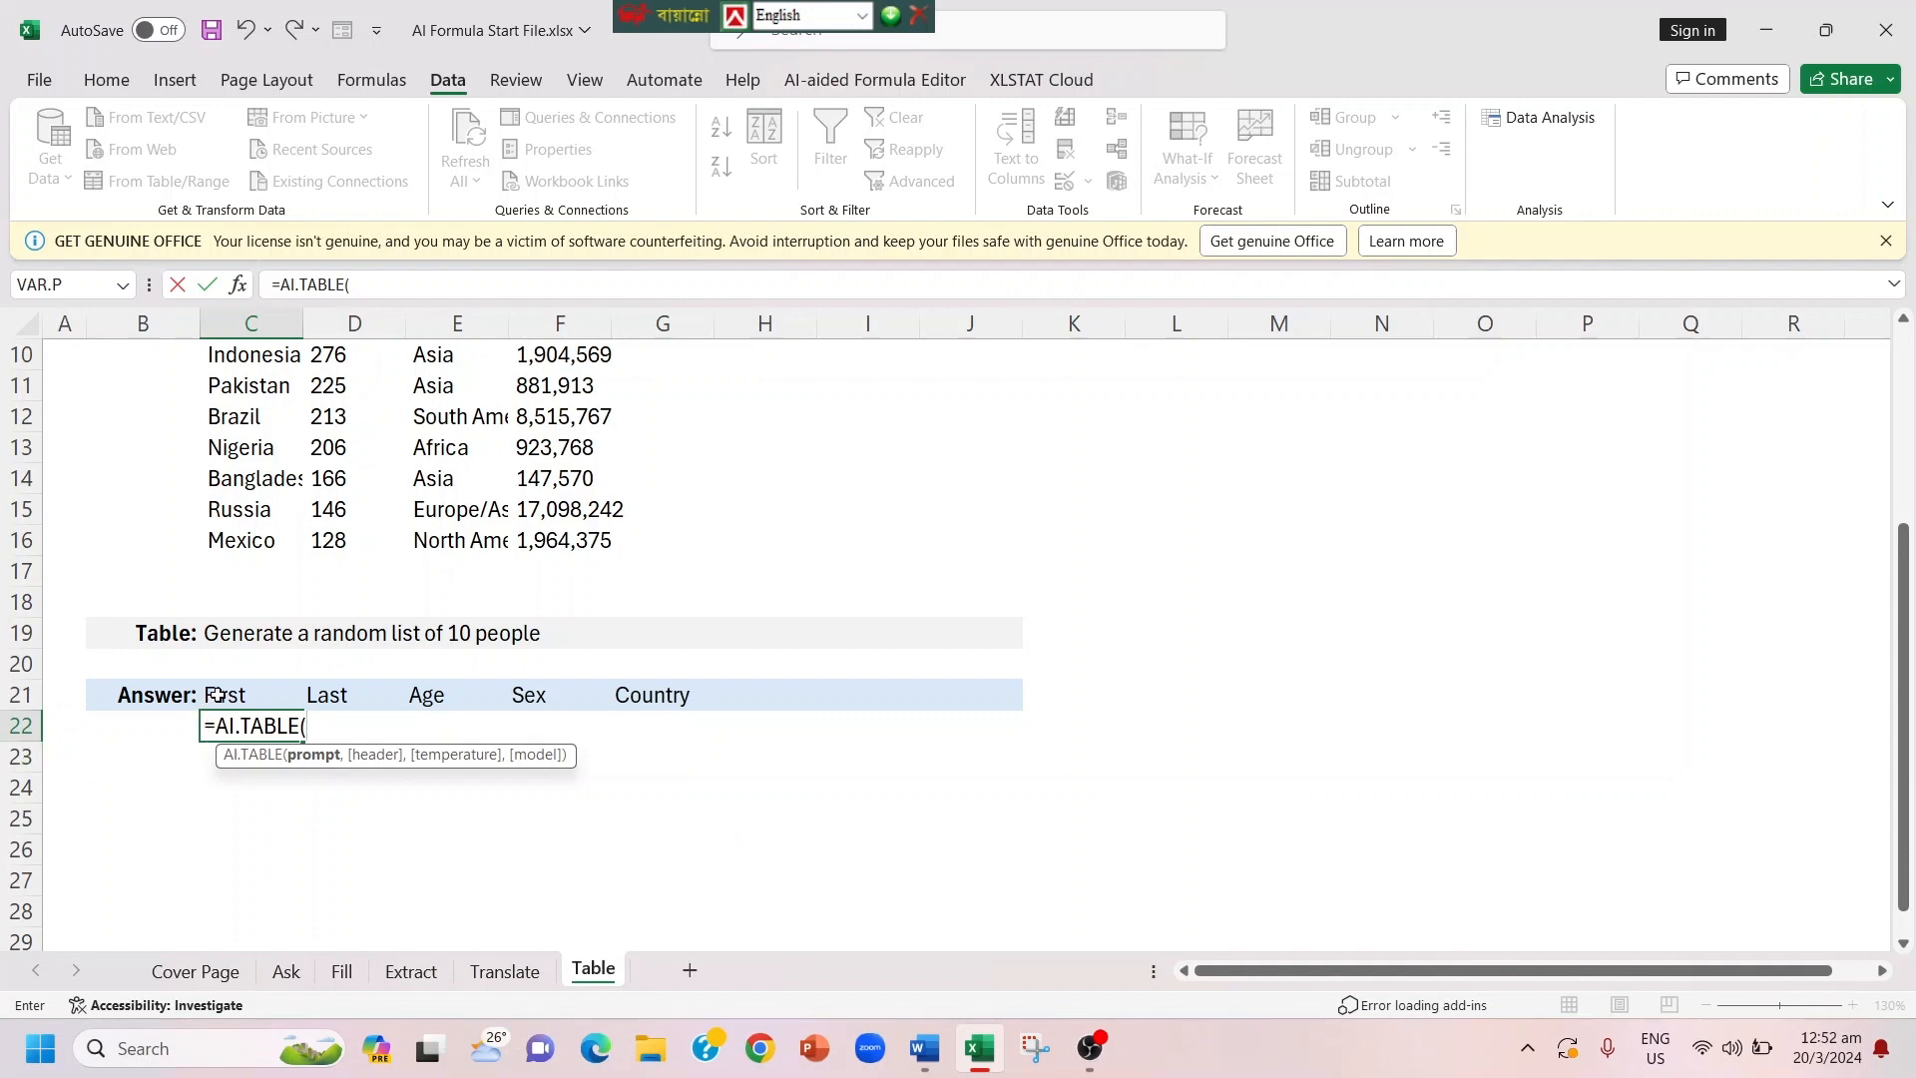
{"action": "left_click", "coordinate": [245, 636]}
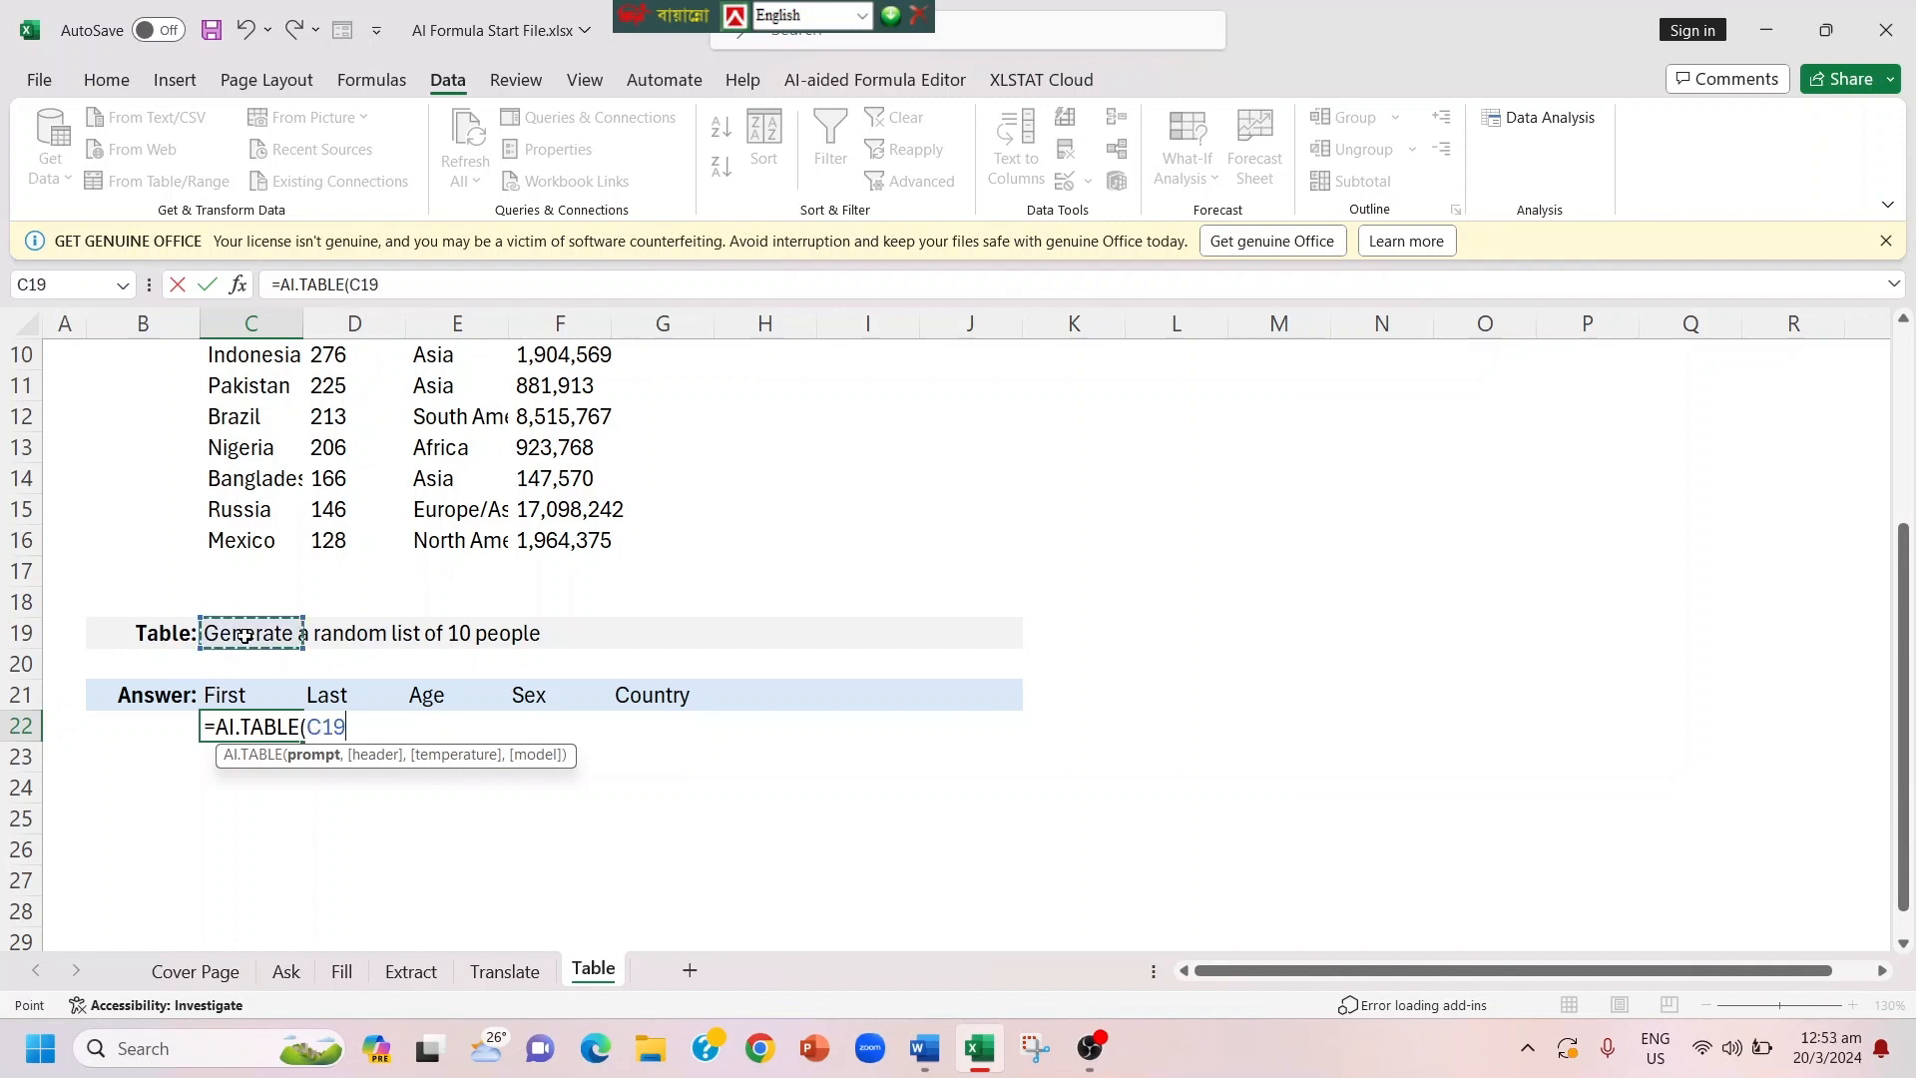
{"action": "type", "text": ","}
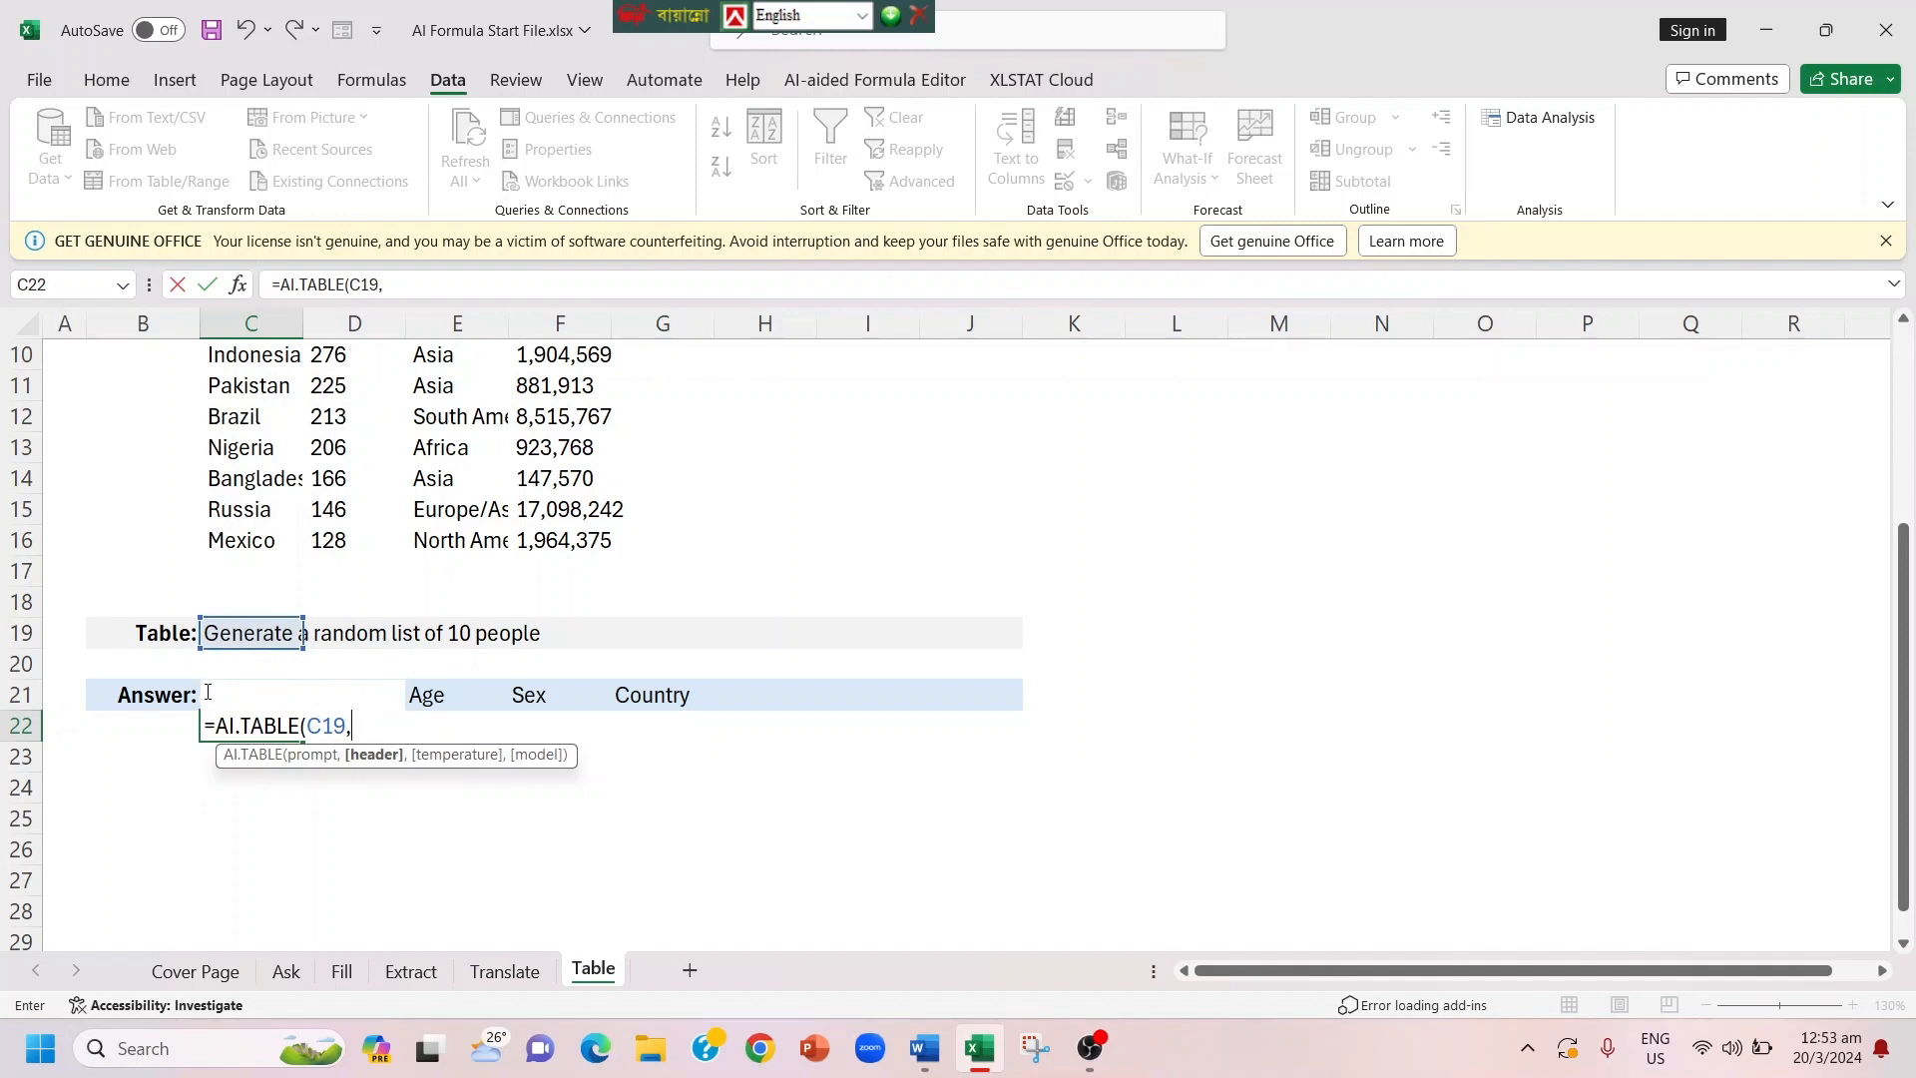
{"action": "key", "text": "shift+Home"}
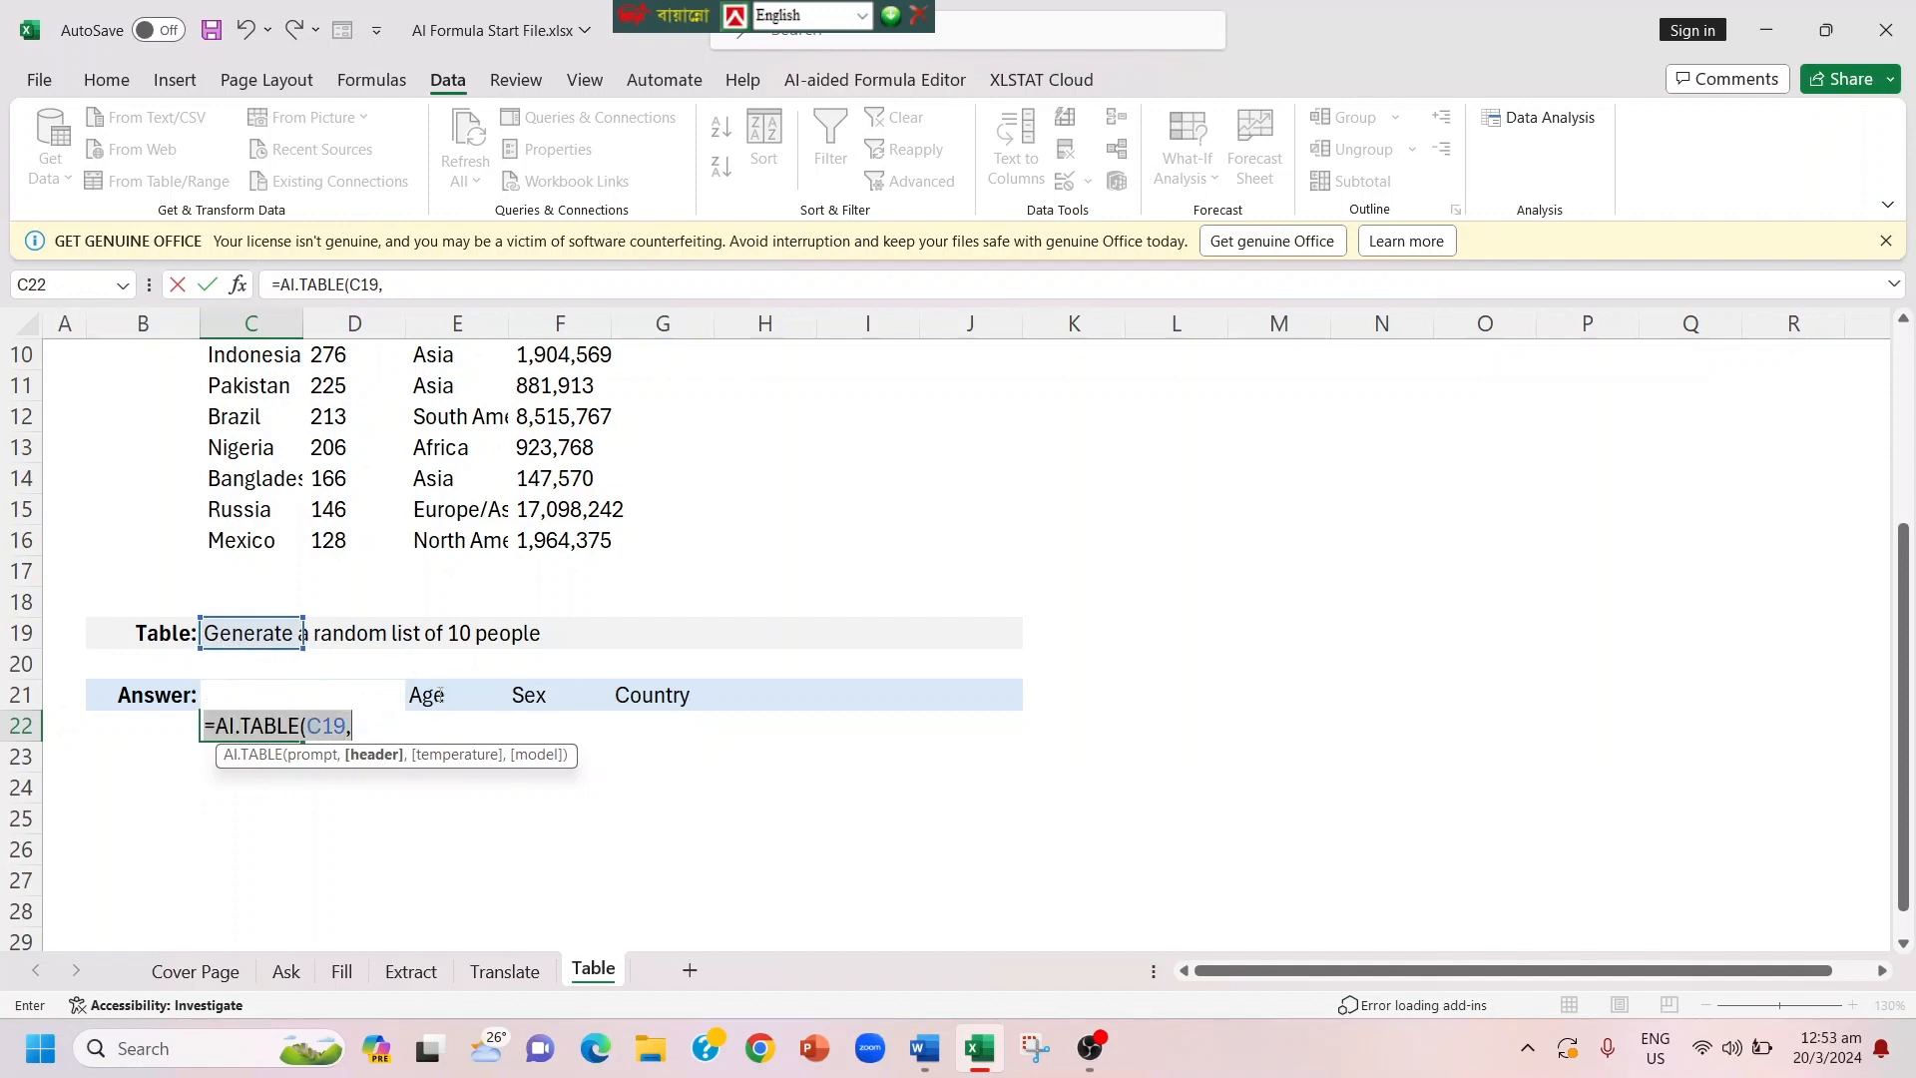
{"action": "left_click_drag", "start_coordinate": [440, 695], "coordinate": [157, 724]}
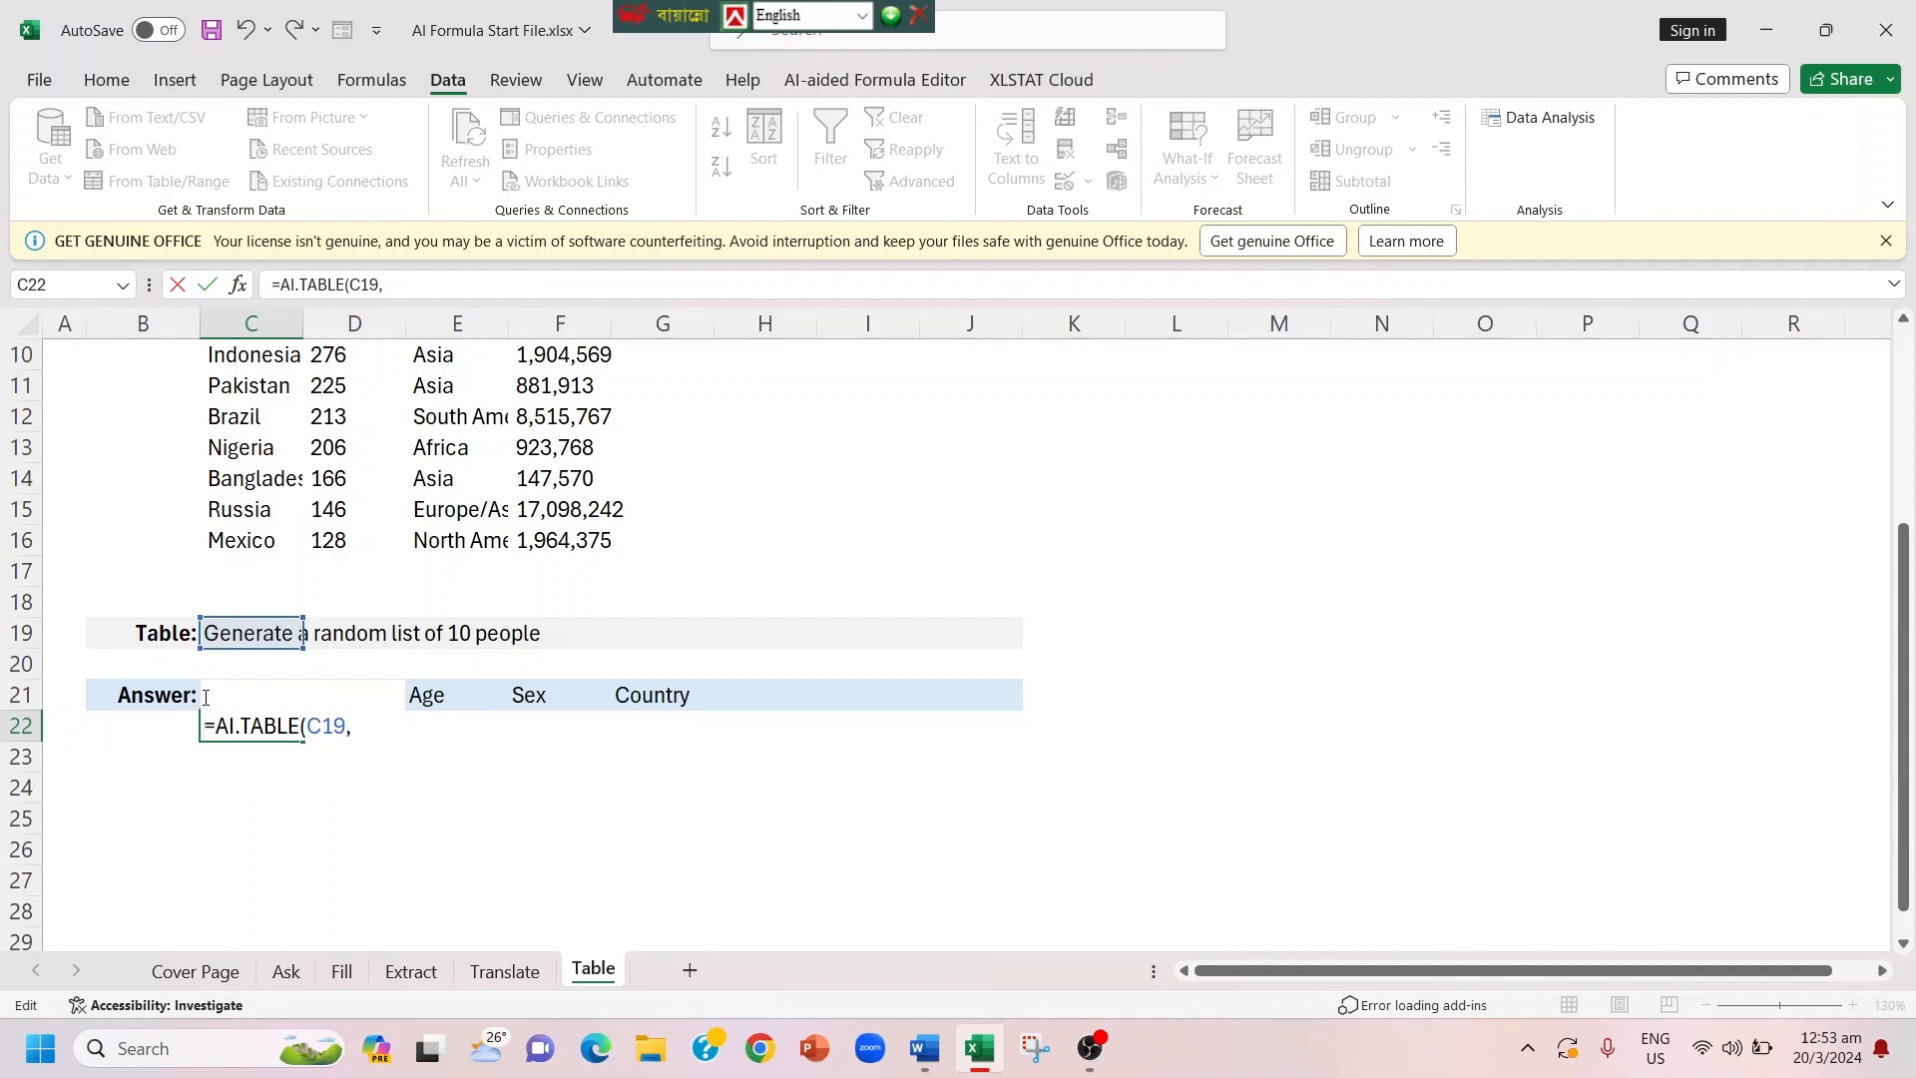
{"action": "left_click", "coordinate": [695, 695]}
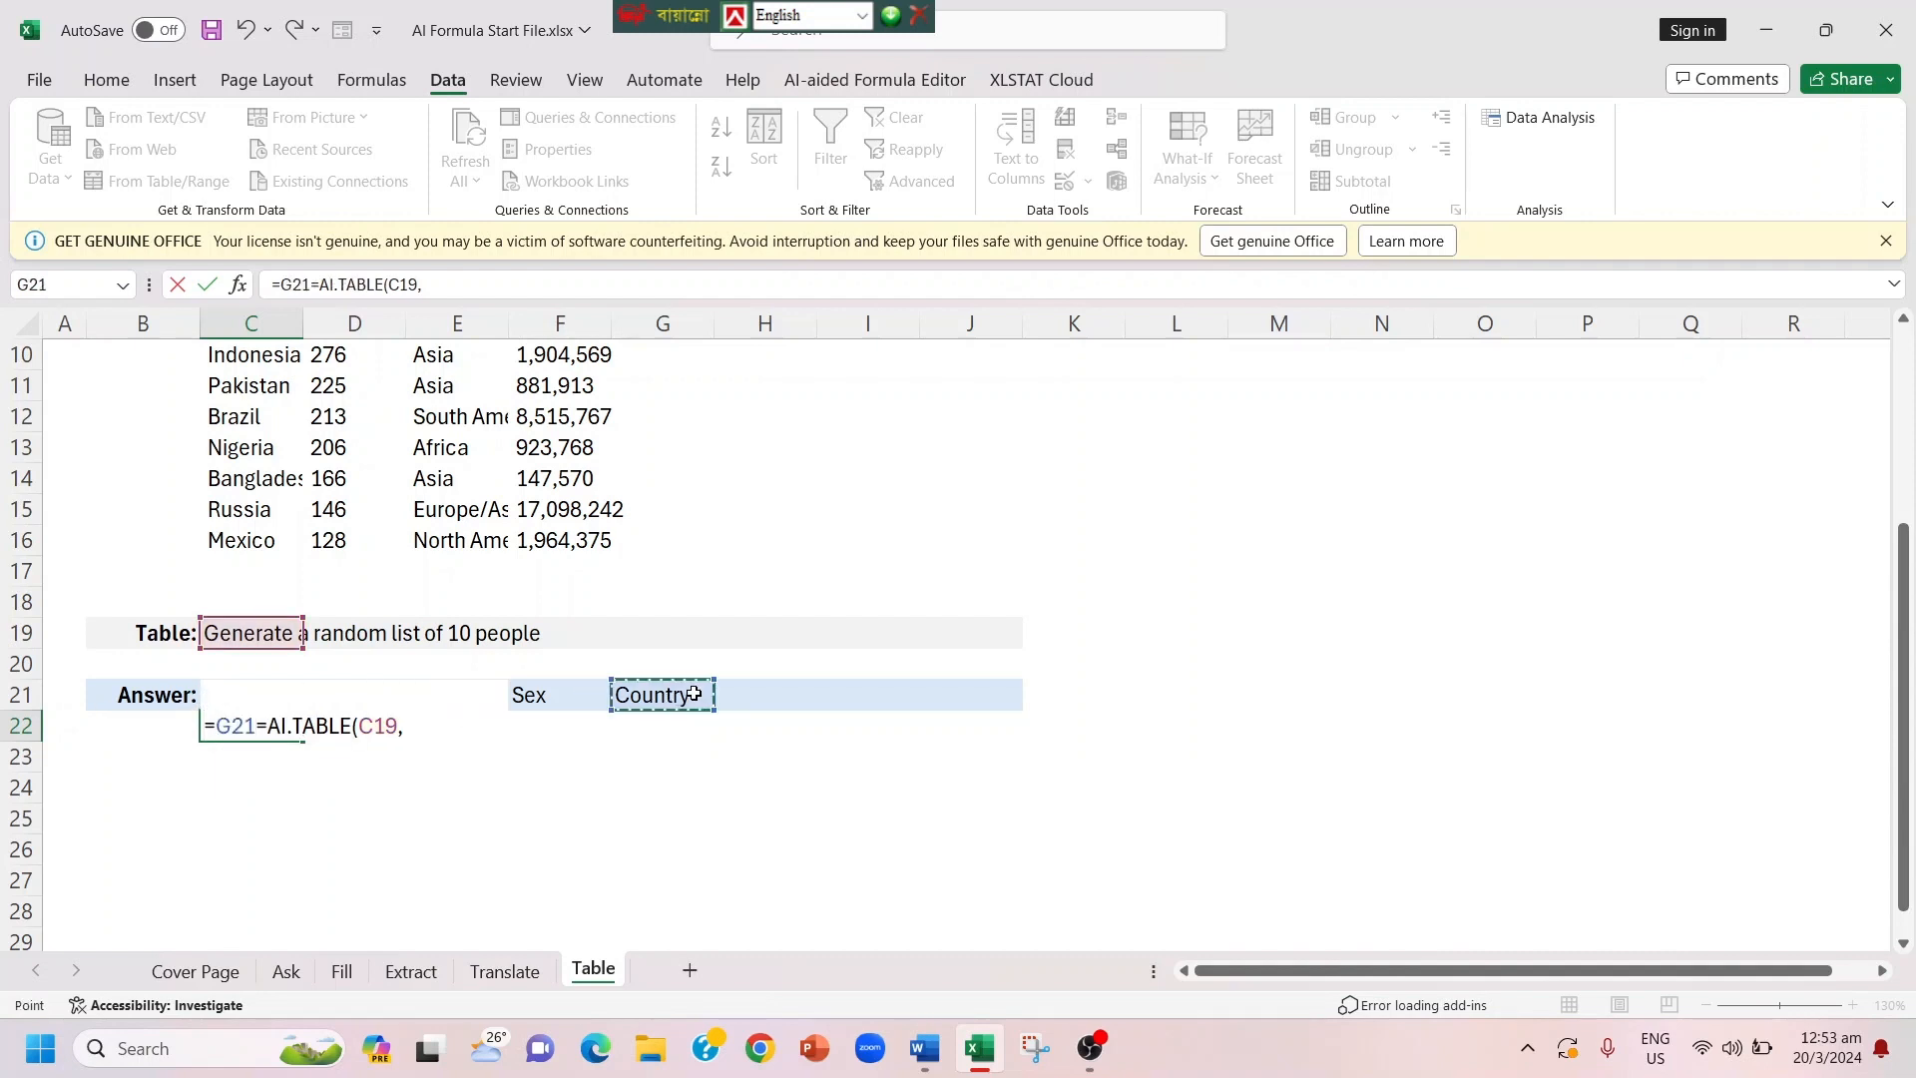
{"action": "left_click_drag", "start_coordinate": [694, 695], "coordinate": [282, 706]}
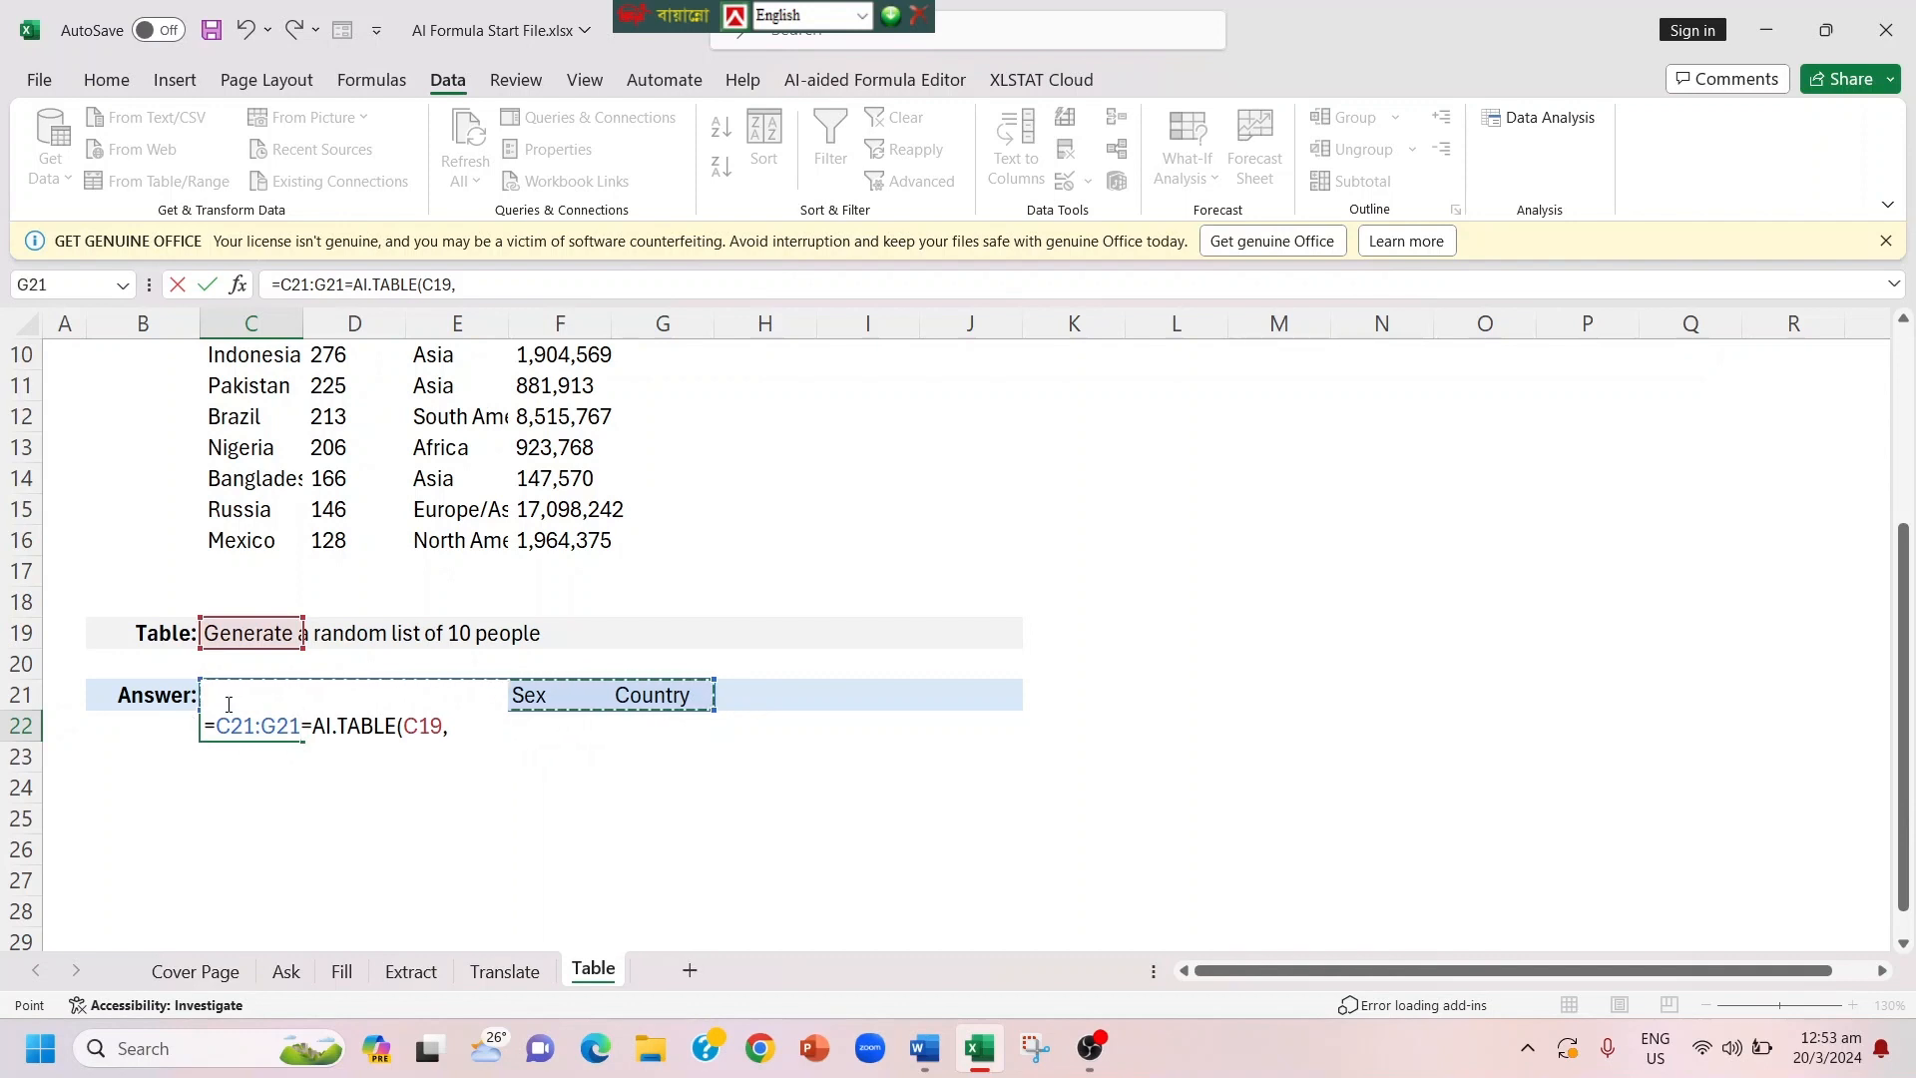
{"action": "key", "text": "BackSpace"}
{"action": "key", "text": "BackSpace"}
{"action": "key", "text": "BackSpace"}
{"action": "key", "text": "BackSpace"}
{"action": "key", "text": "BackSpace"}
{"action": "key", "text": "BackSpace"}
{"action": "key", "text": "BackSpace"}
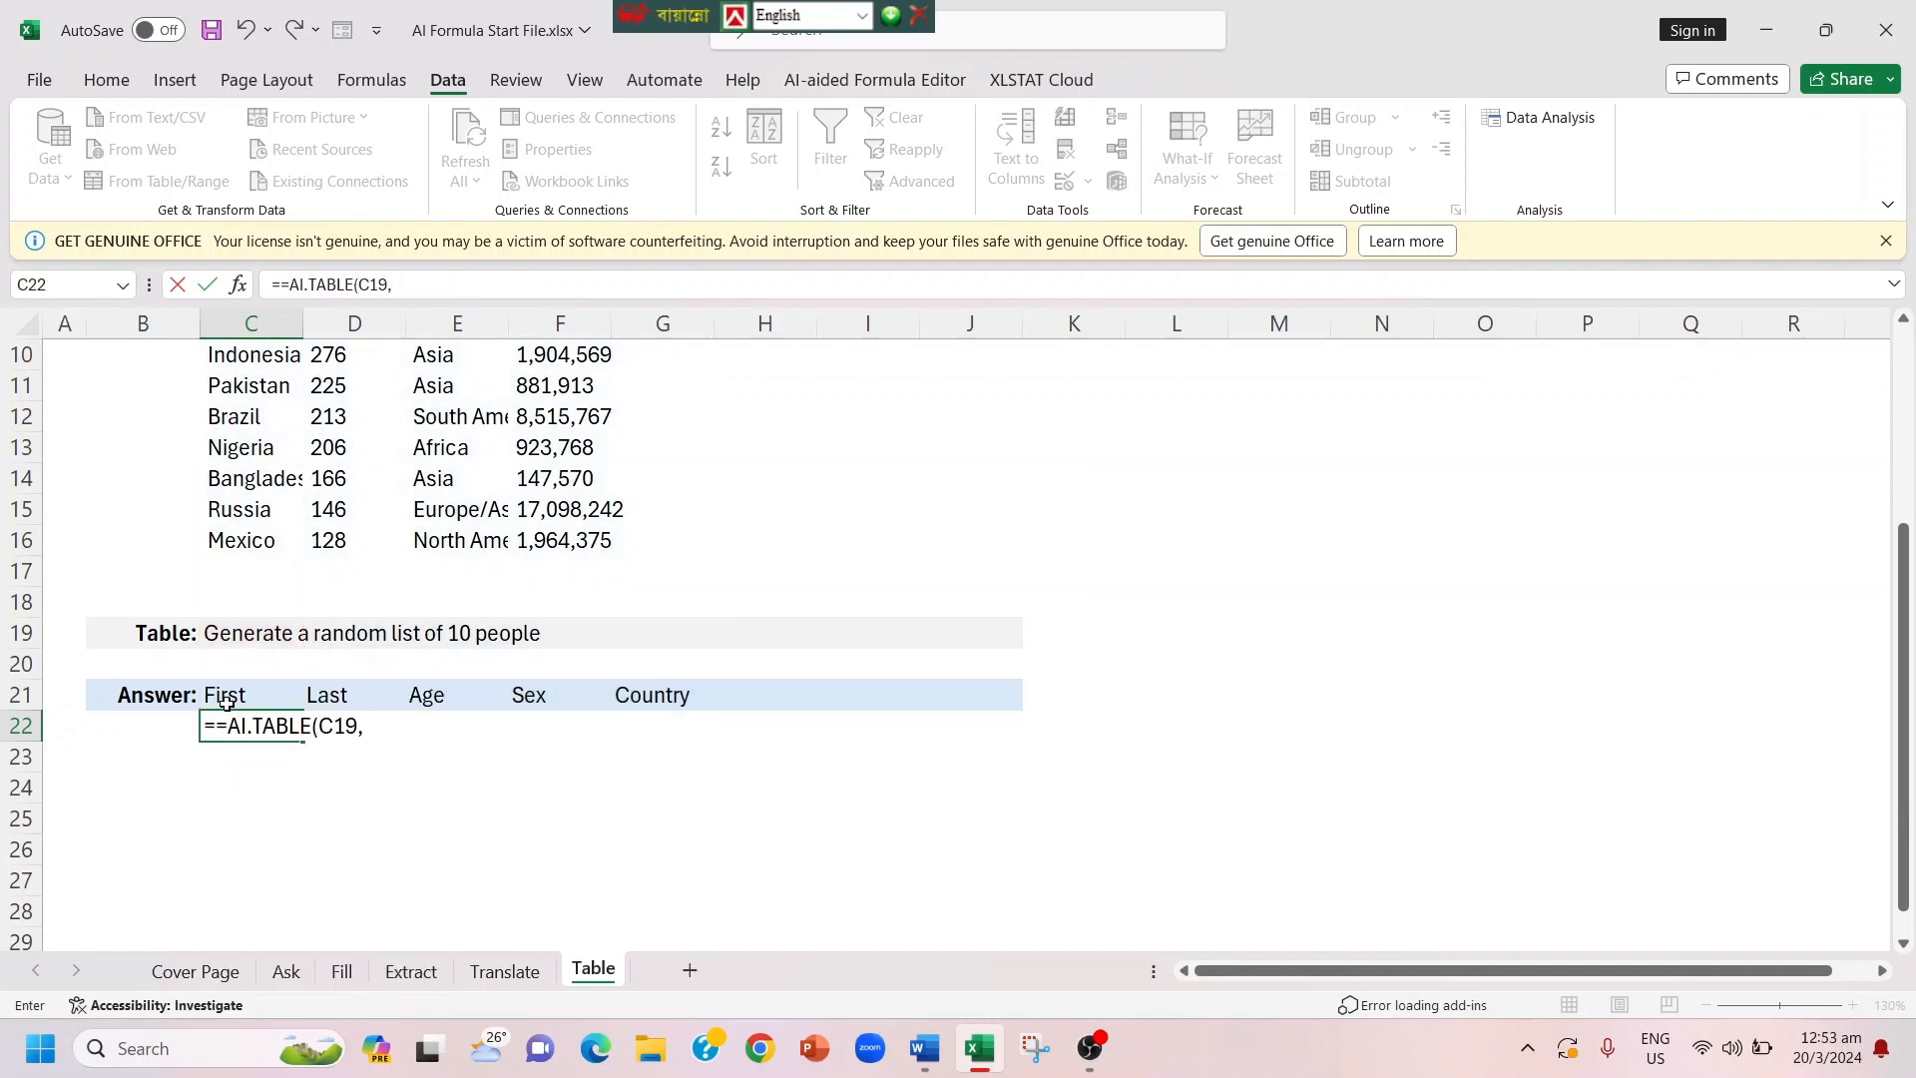
{"action": "left_click", "coordinate": [227, 716]}
{"action": "key", "text": "BackSpace"}
{"action": "left_click", "coordinate": [360, 726]}
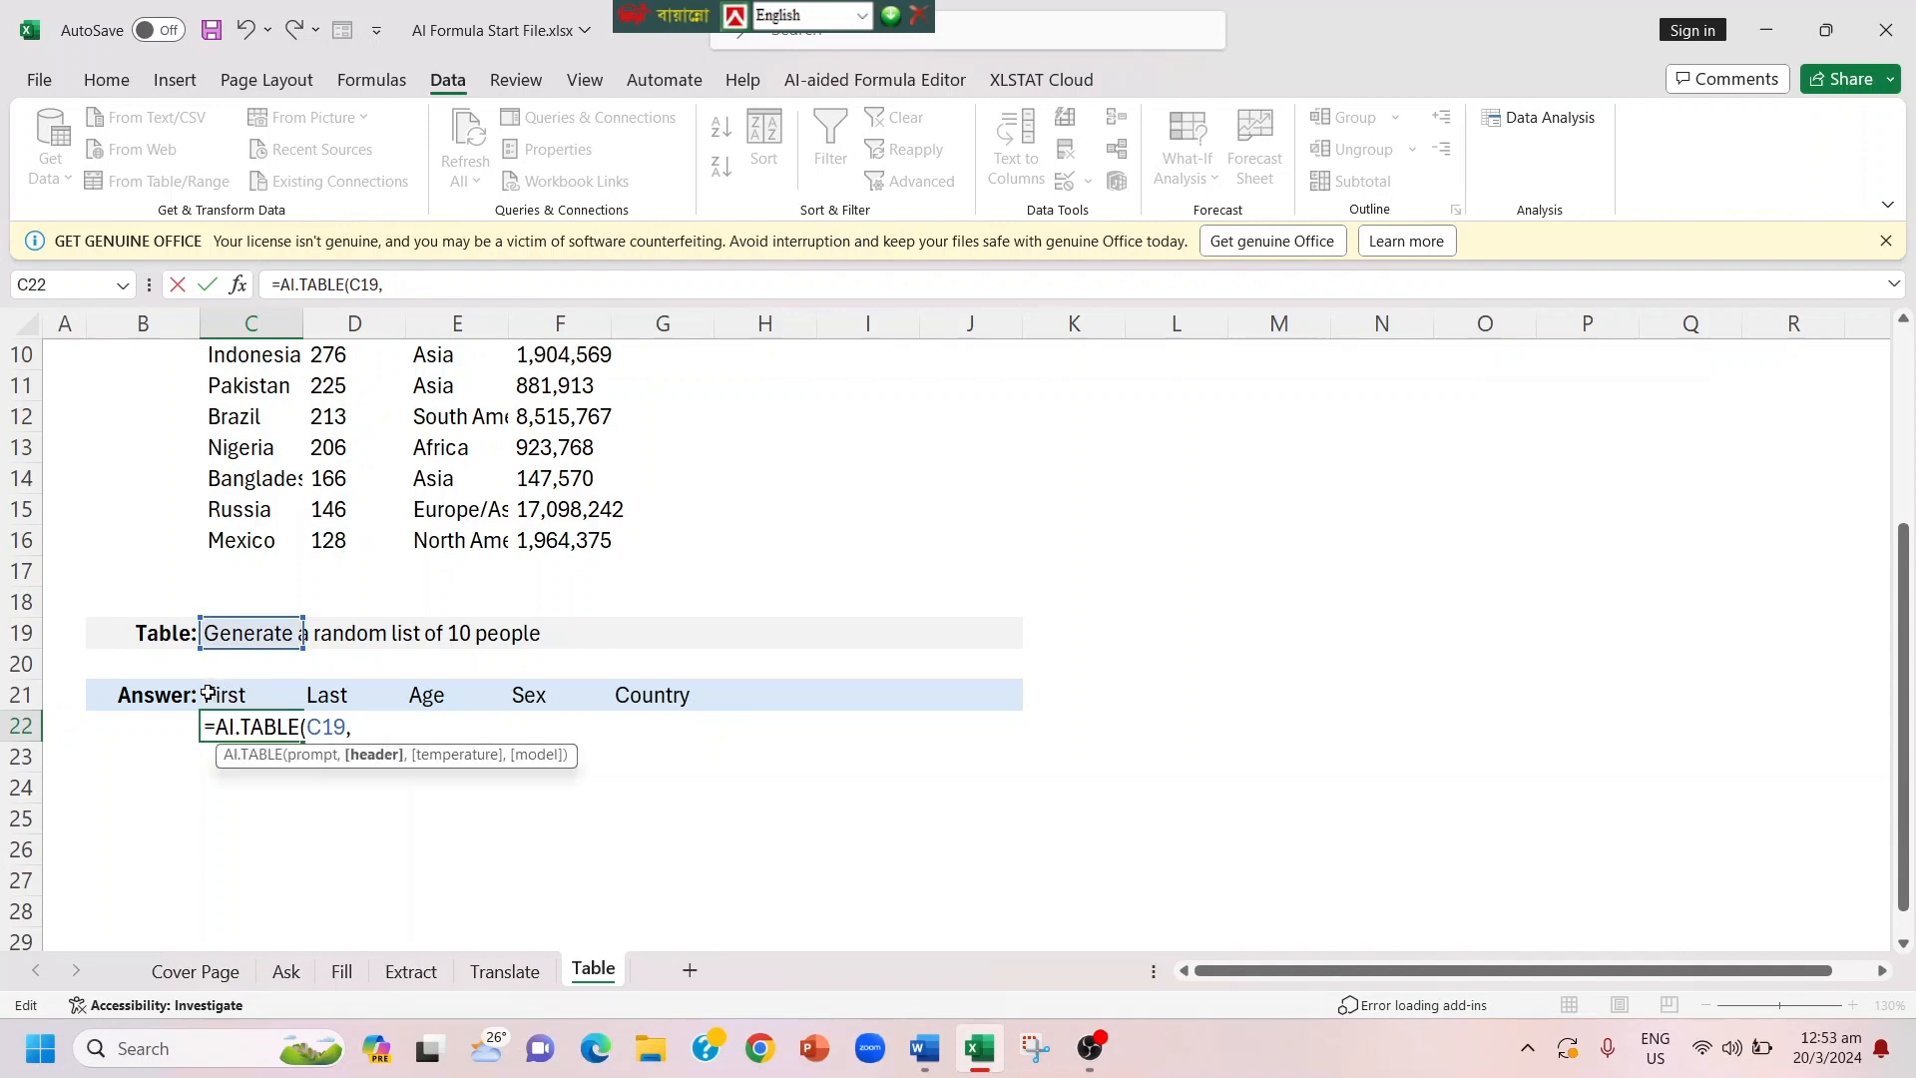
Step: Complete the formula in C22 with C21:G21 as the header range, giving =AI.TABLE(C19,C21:G21), and view the generated list
{"action": "left_click_drag", "start_coordinate": [208, 694], "coordinate": [670, 691]}
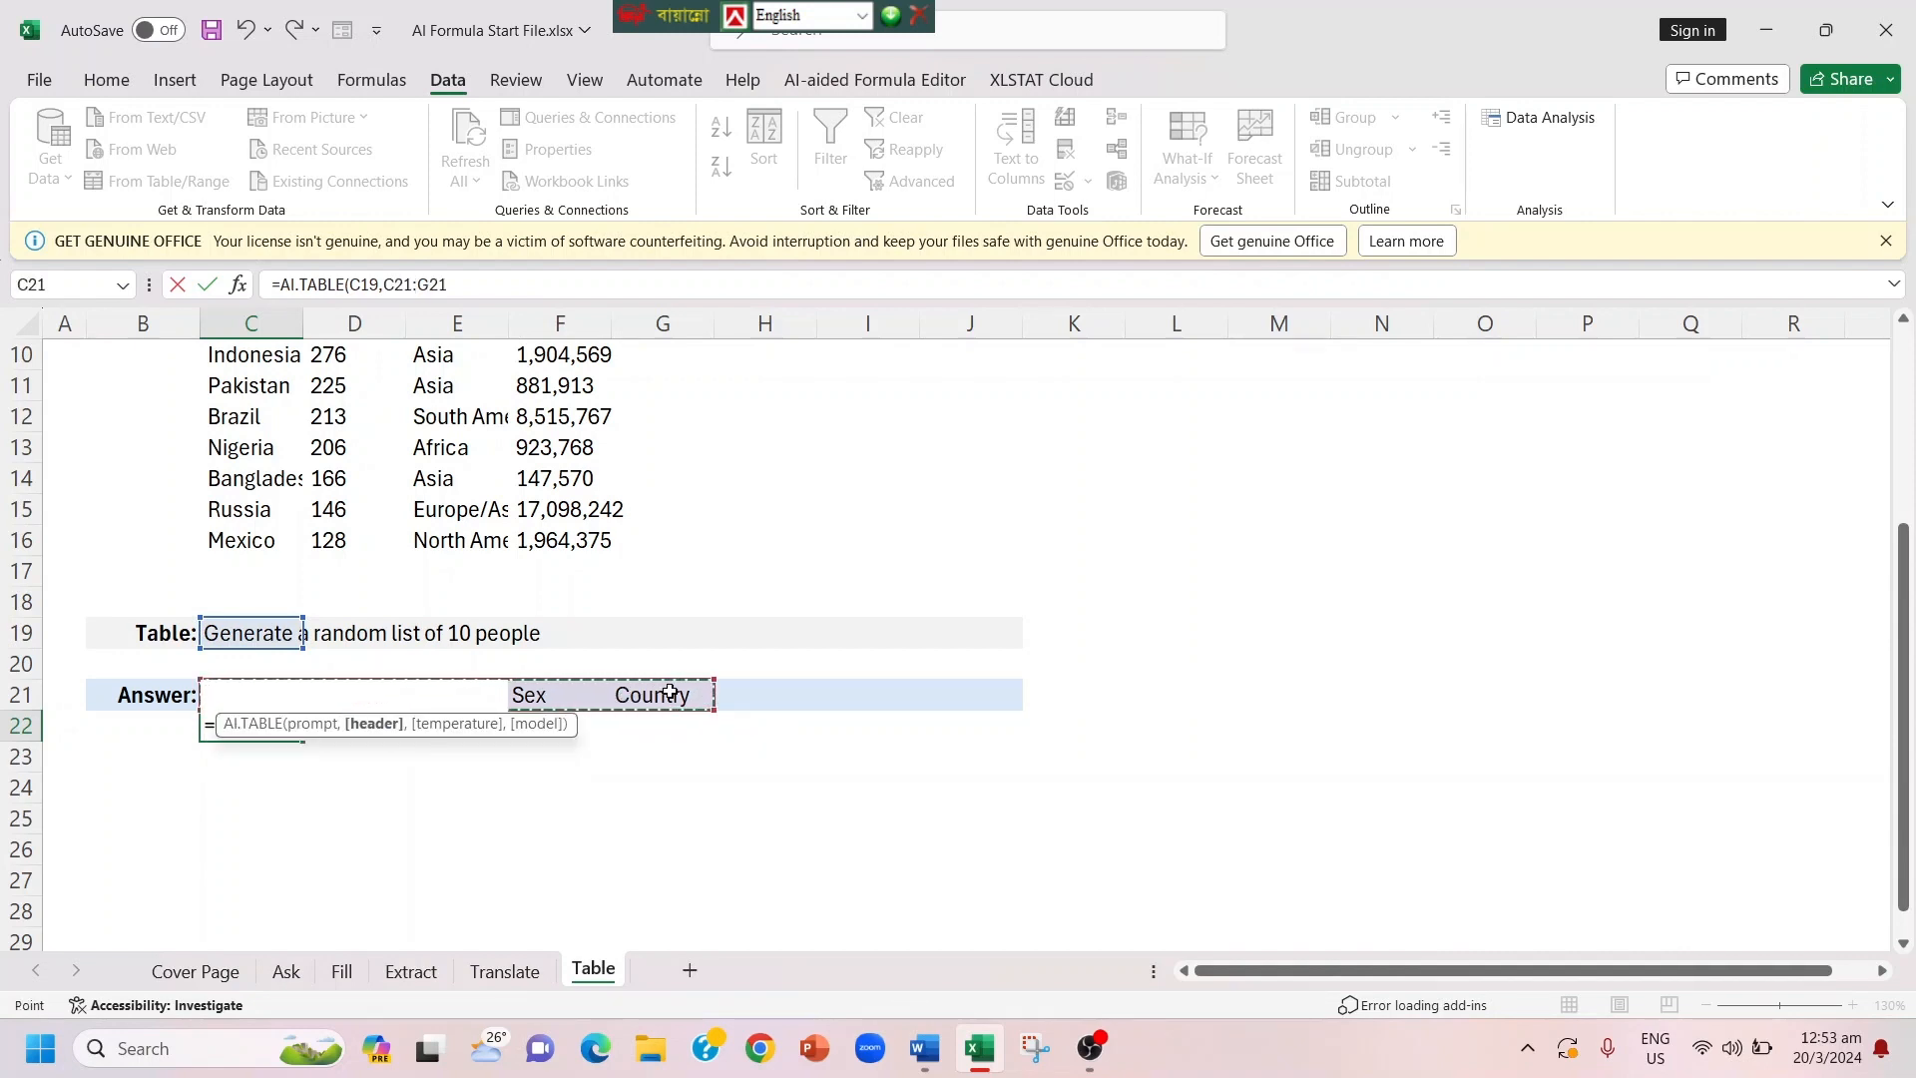
{"action": "type", "text": ")"}
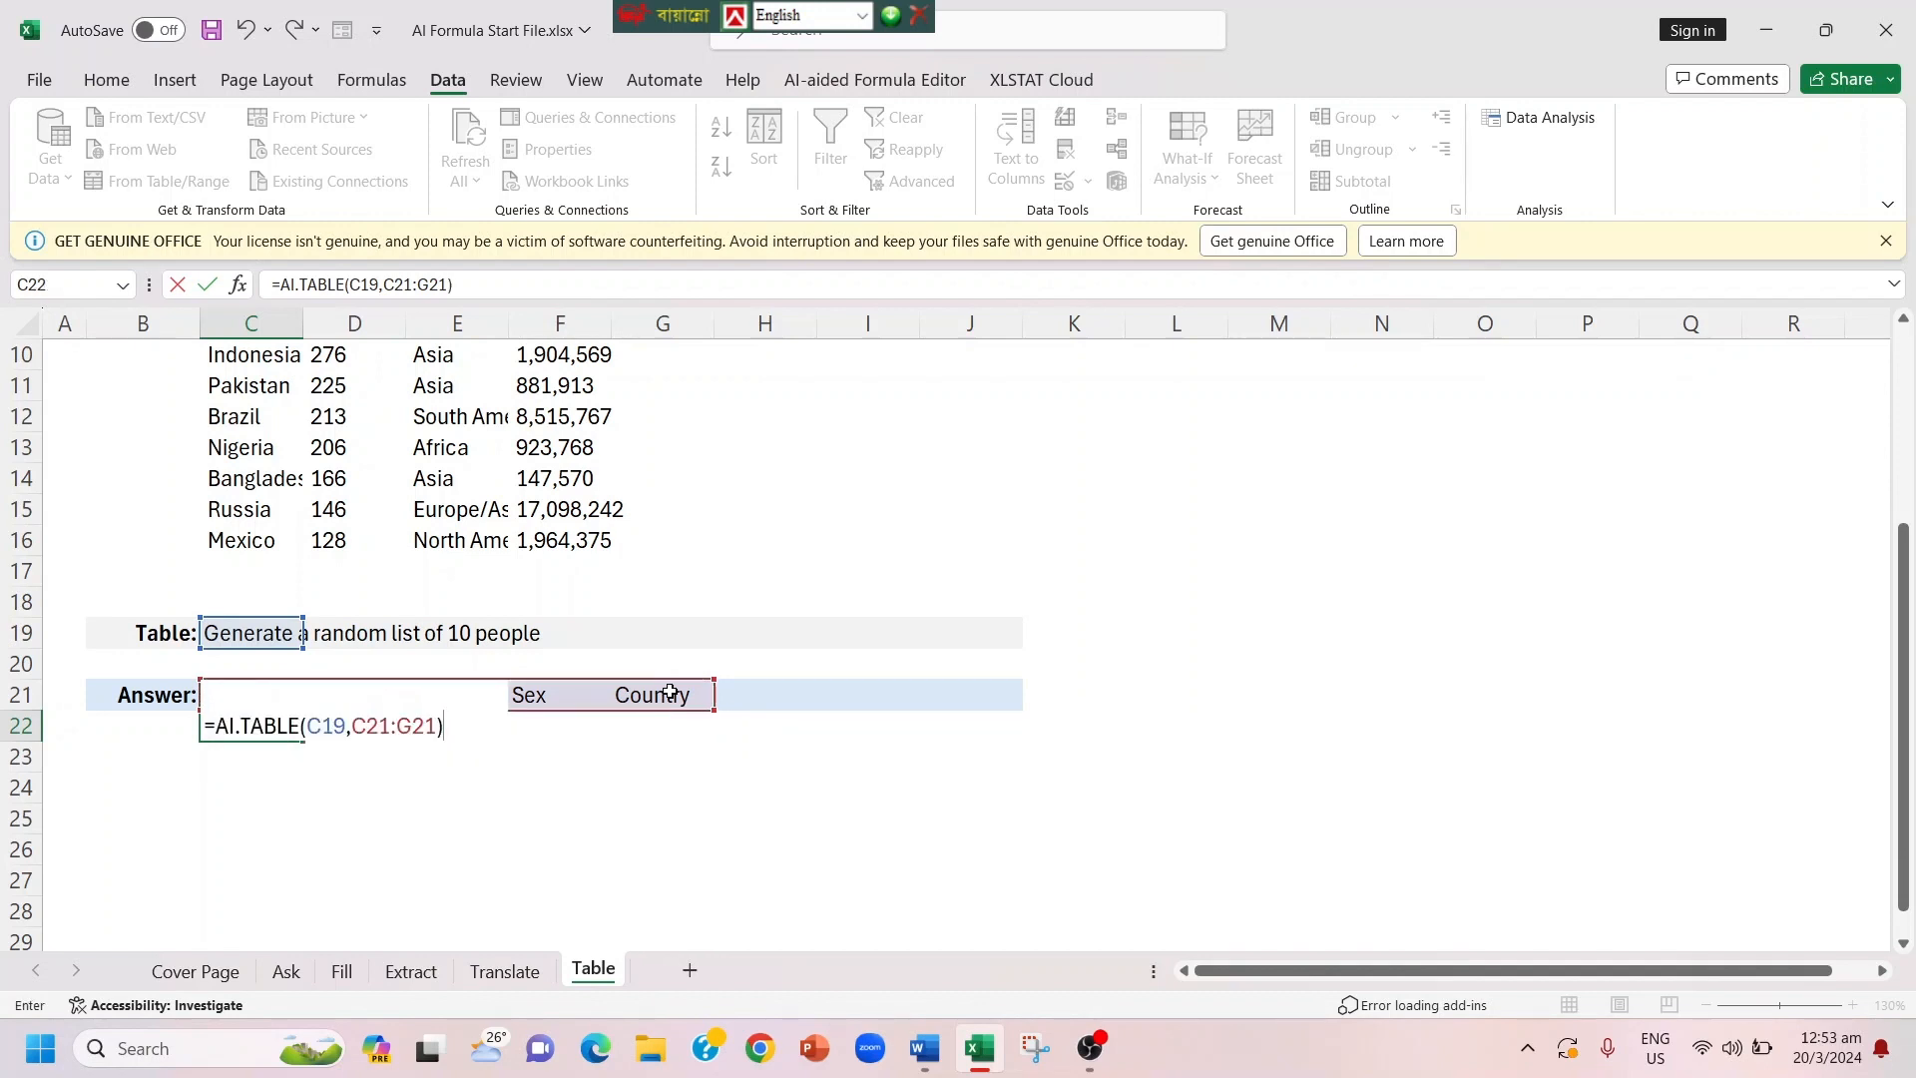
{"action": "key", "text": "Return"}
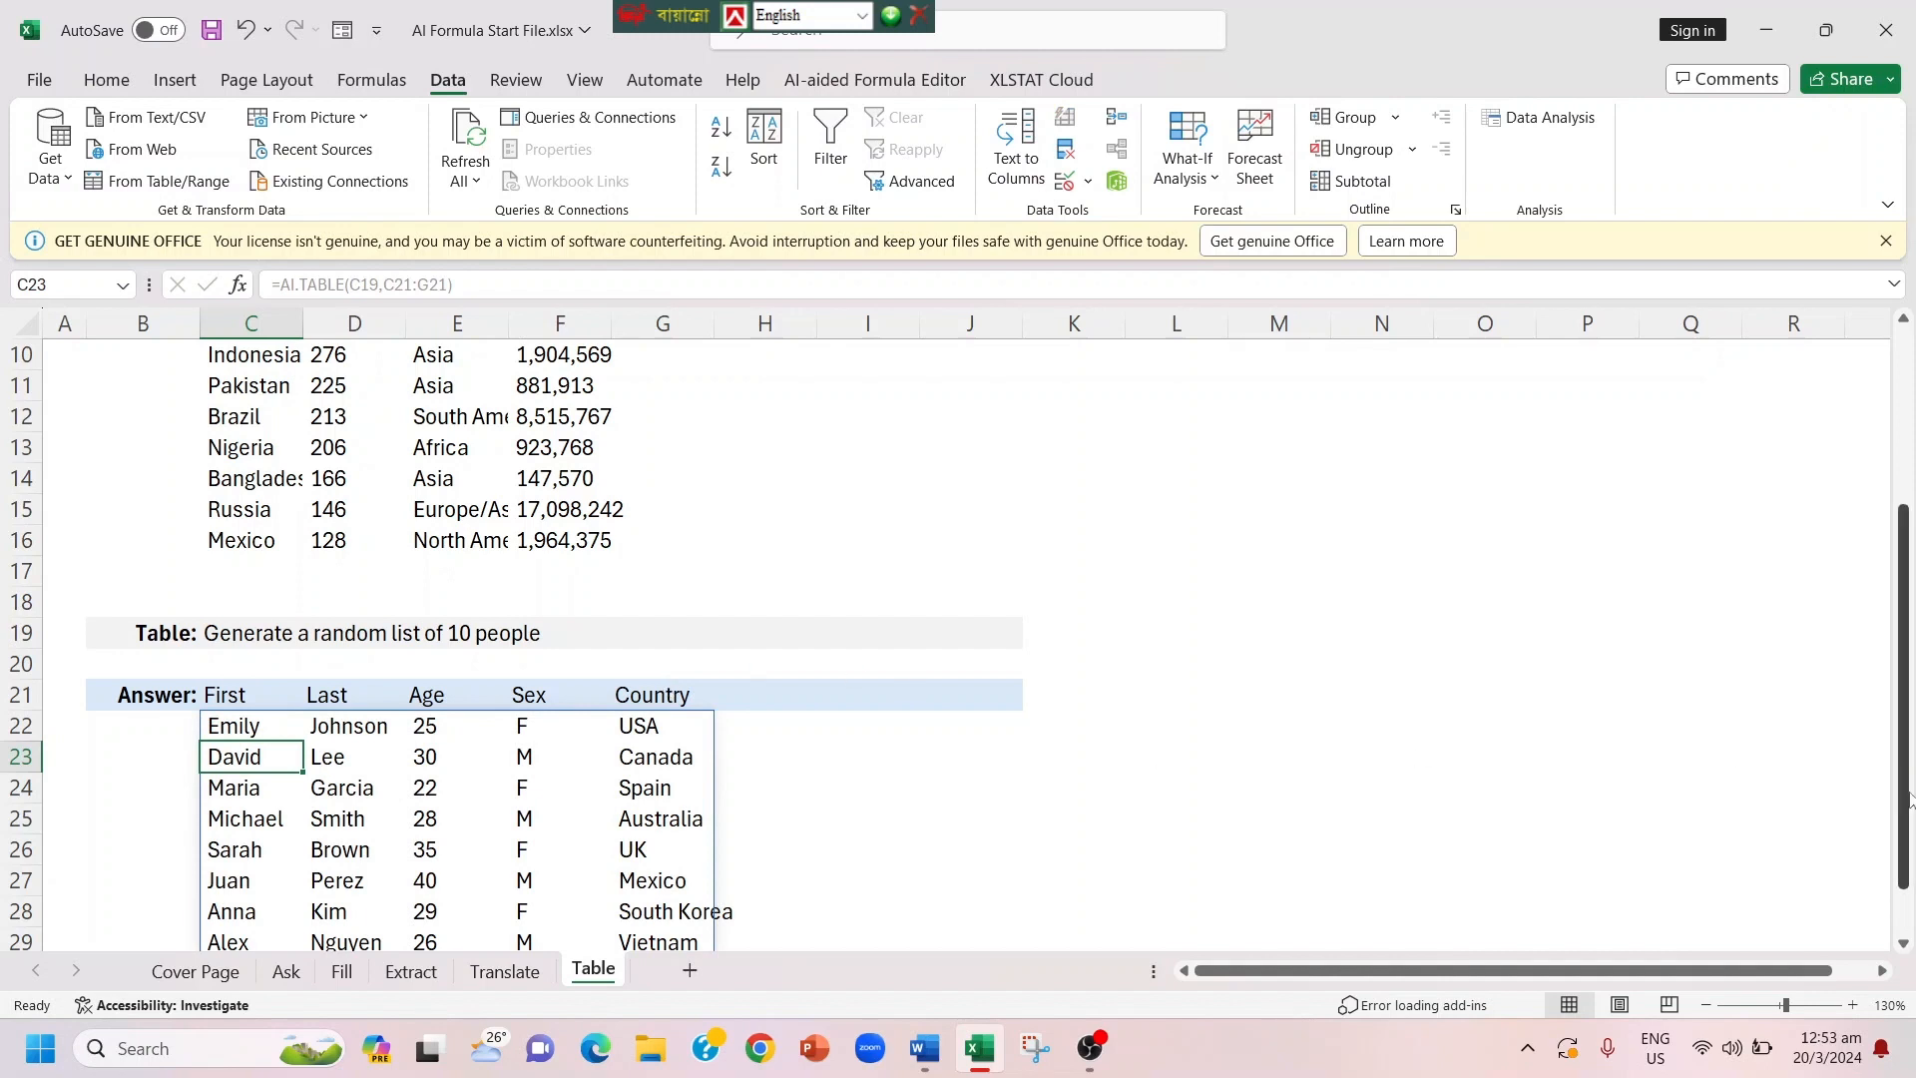
{"action": "left_click_drag", "start_coordinate": [1909, 806], "coordinate": [1909, 853]}
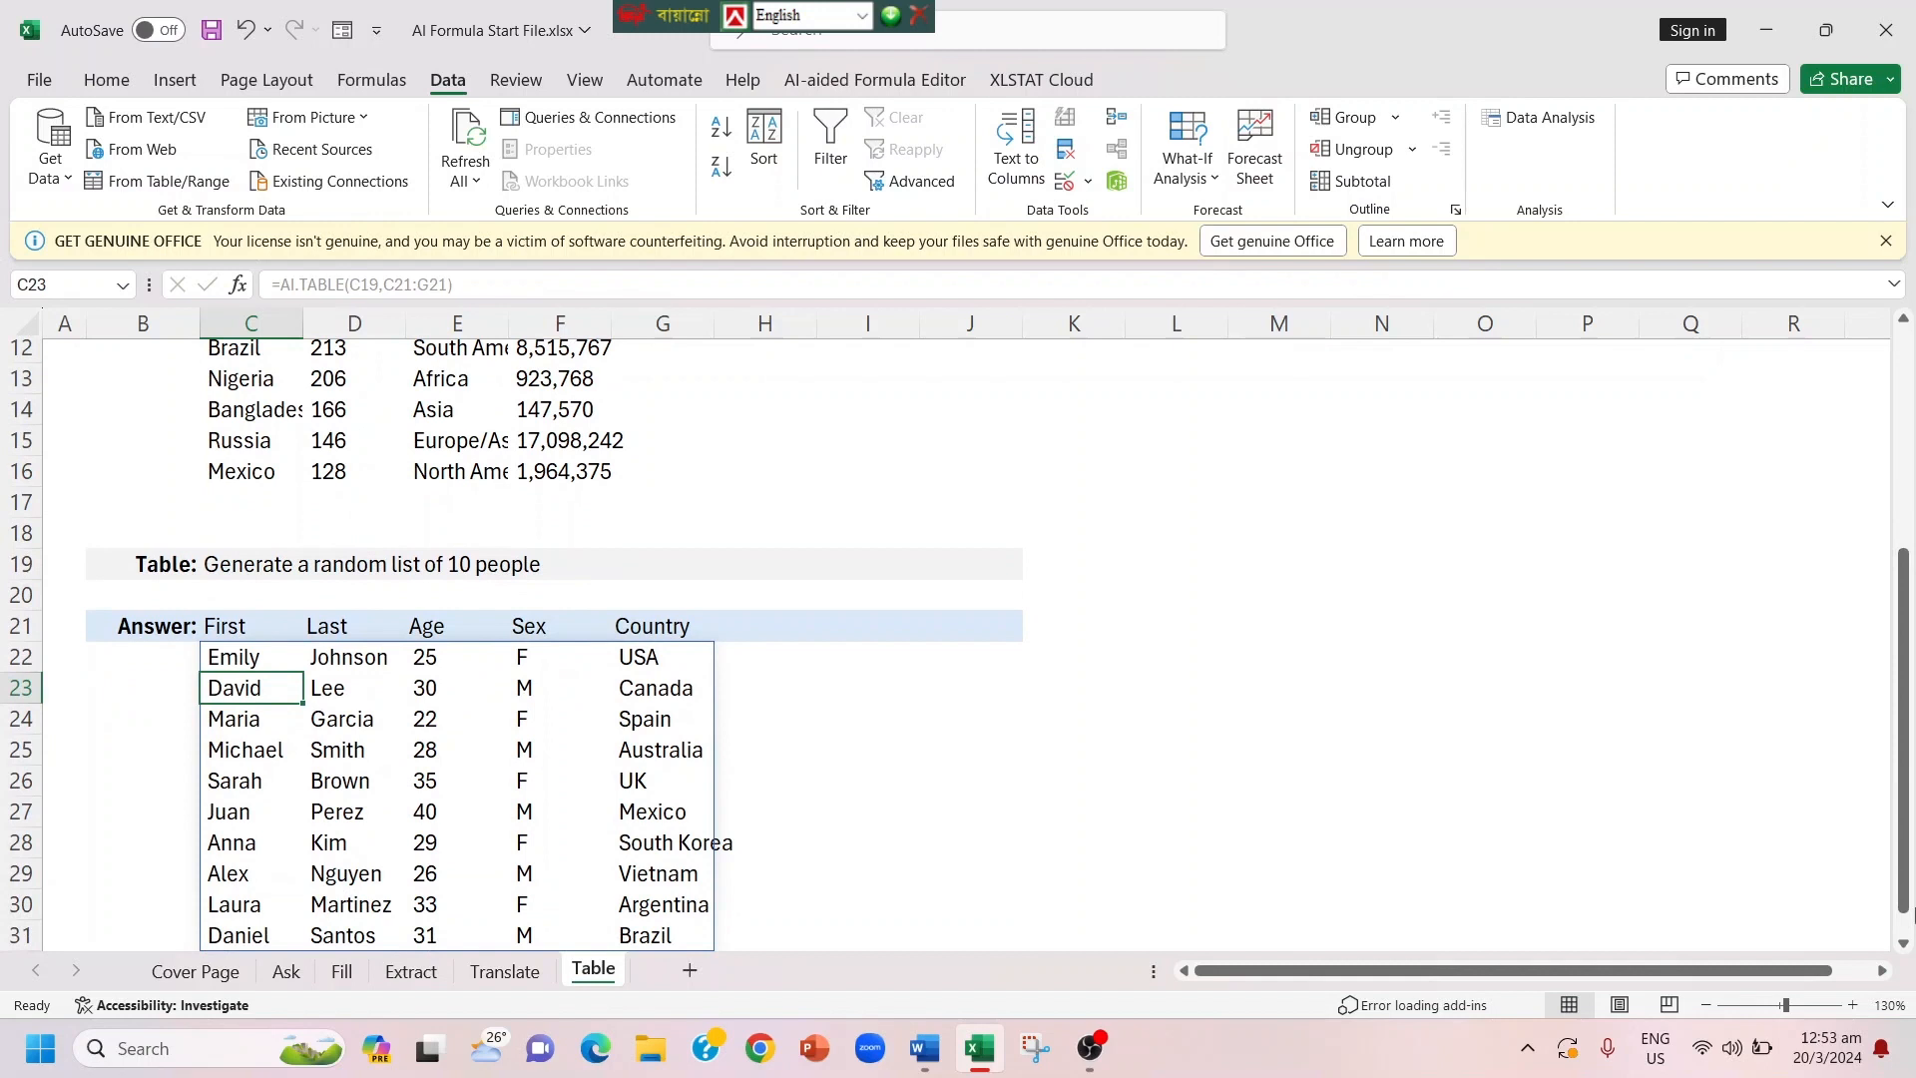